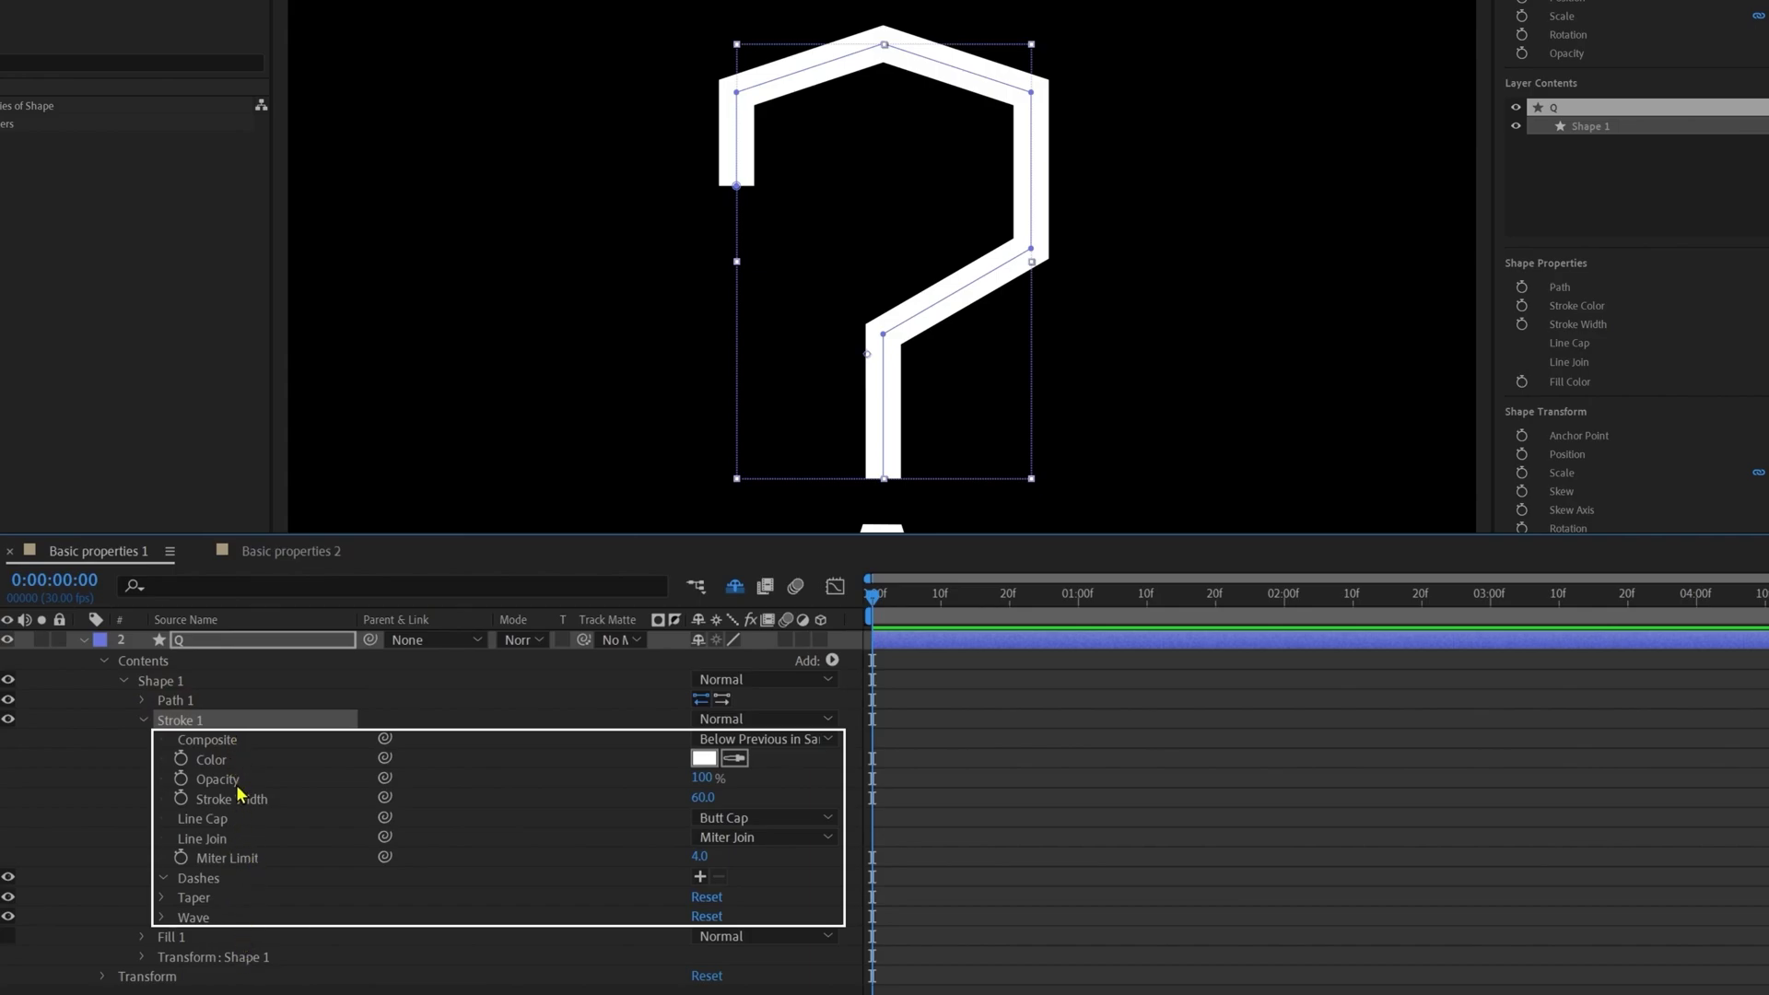
- Try out a different color and opacity on the question mark's stroke
click(217, 765)
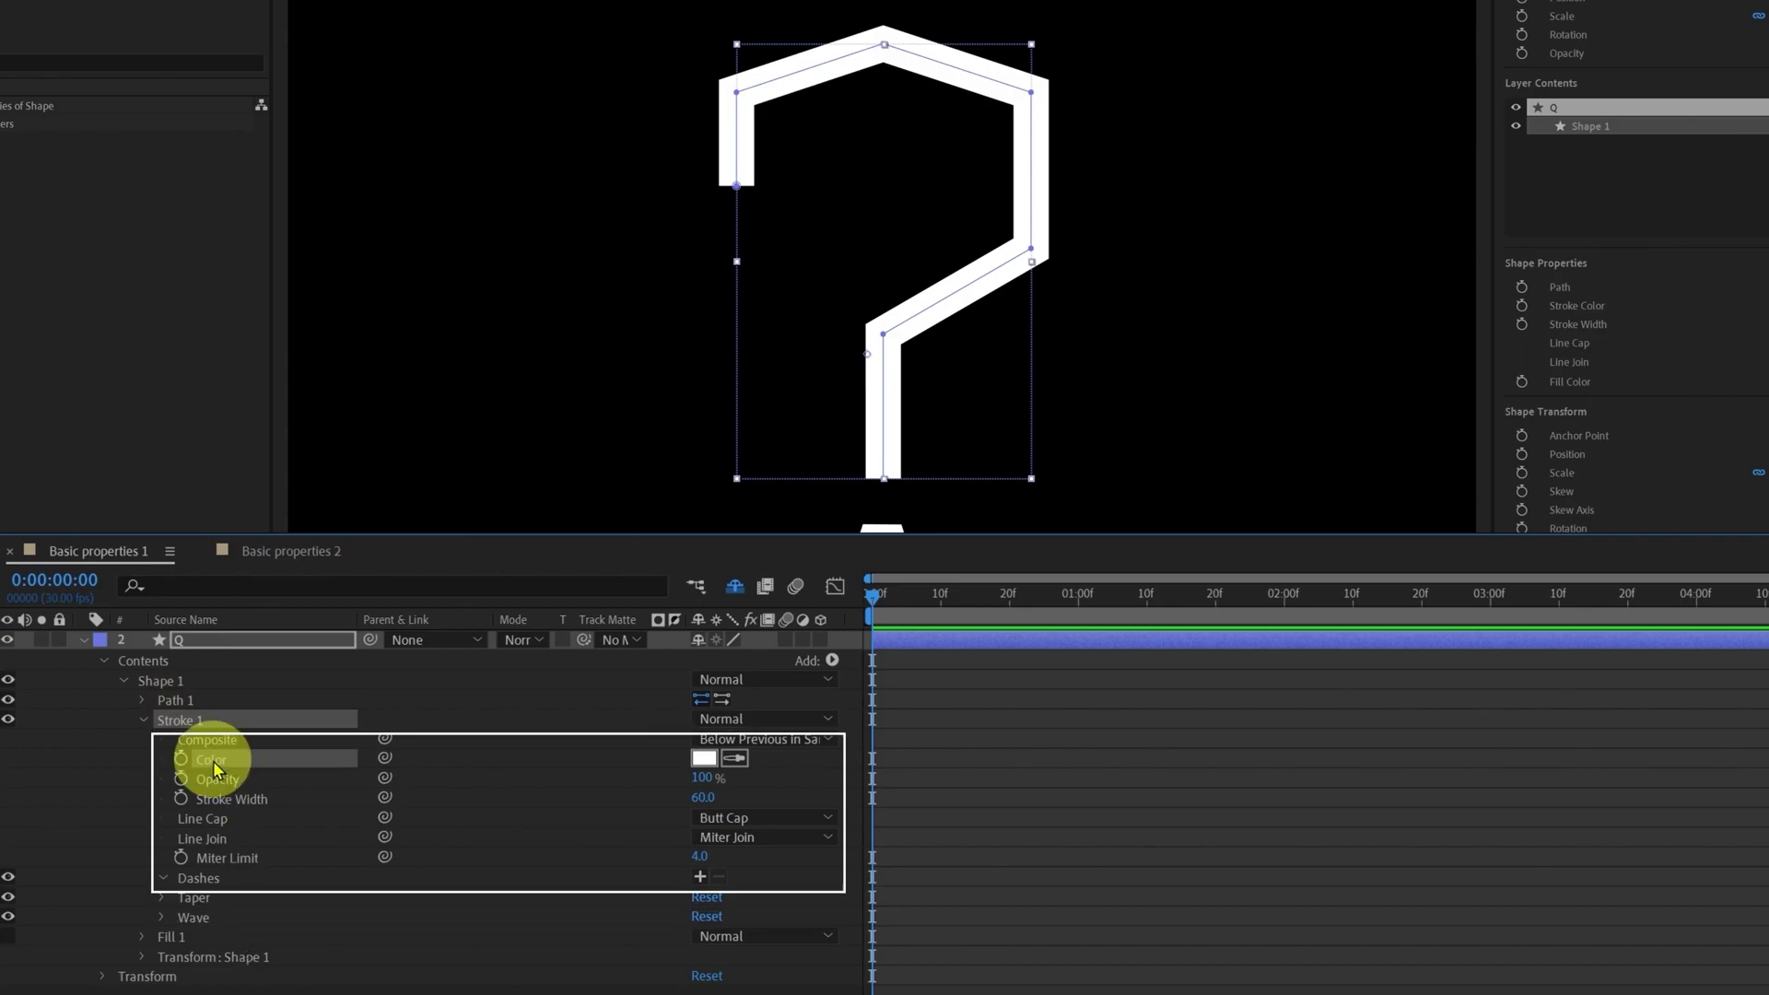
click(702, 758)
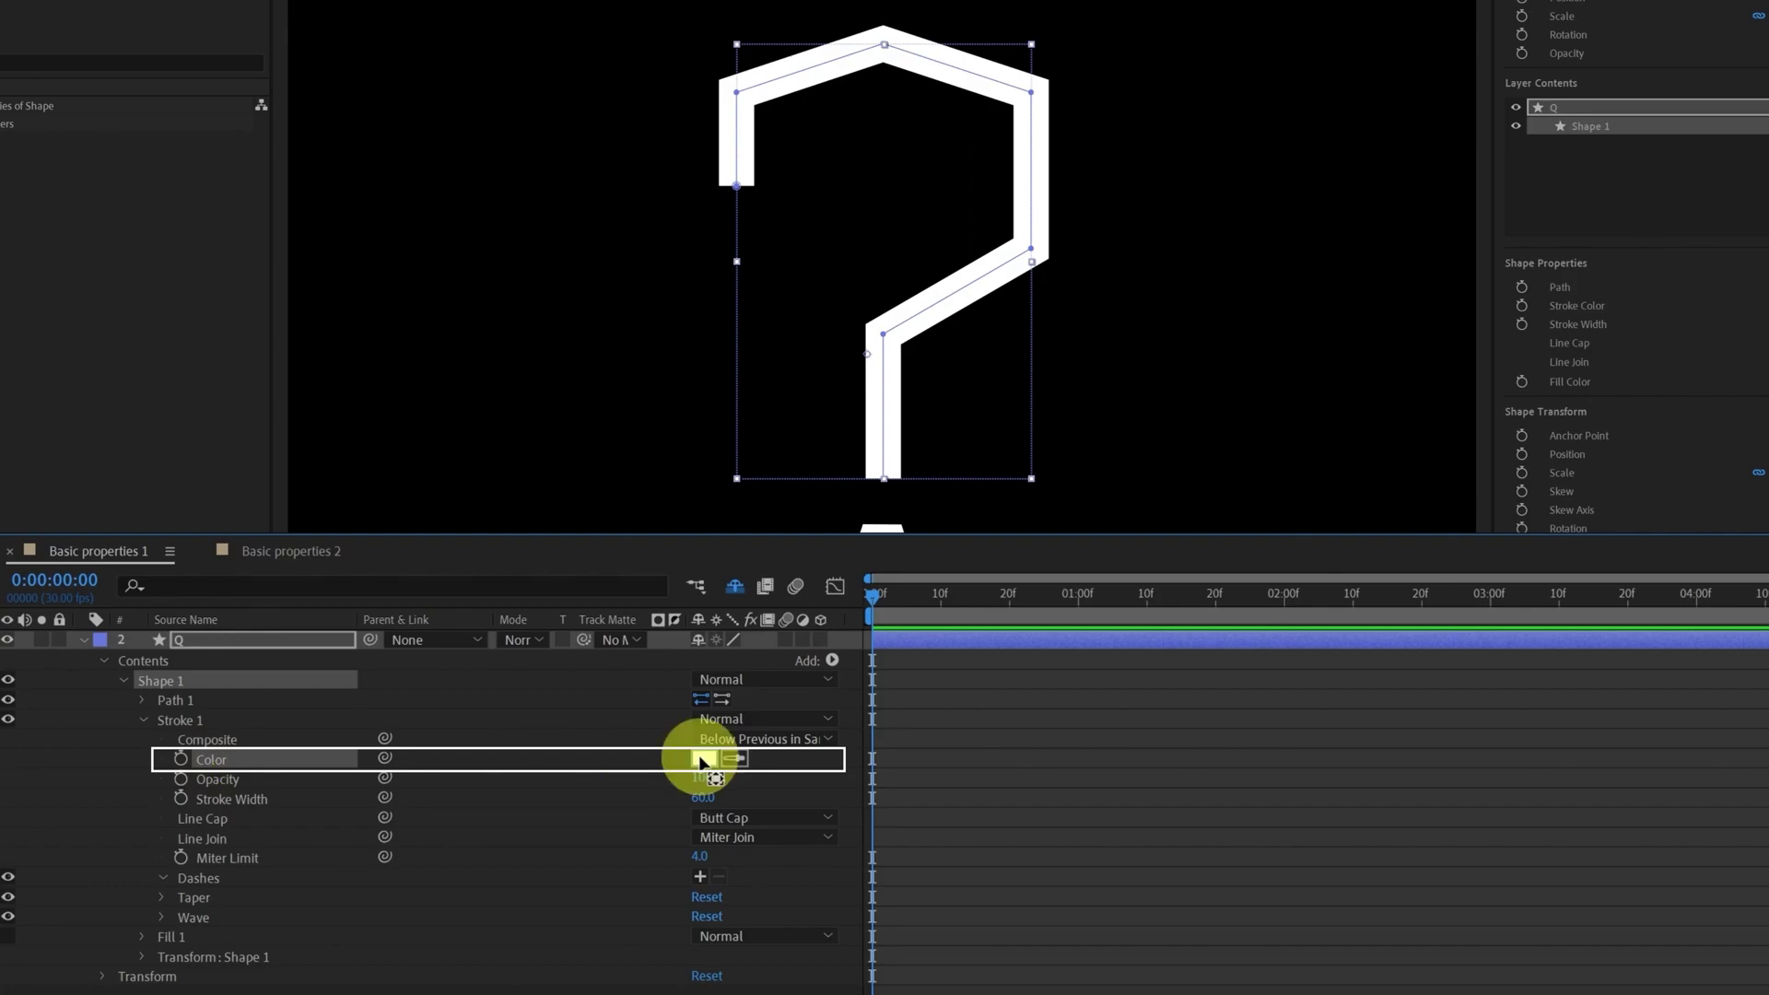
mouse_move(1173, 290)
mouse_down()
mouse_move(1147, 267)
mouse_move(1248, 402)
mouse_up()
click(1396, 282)
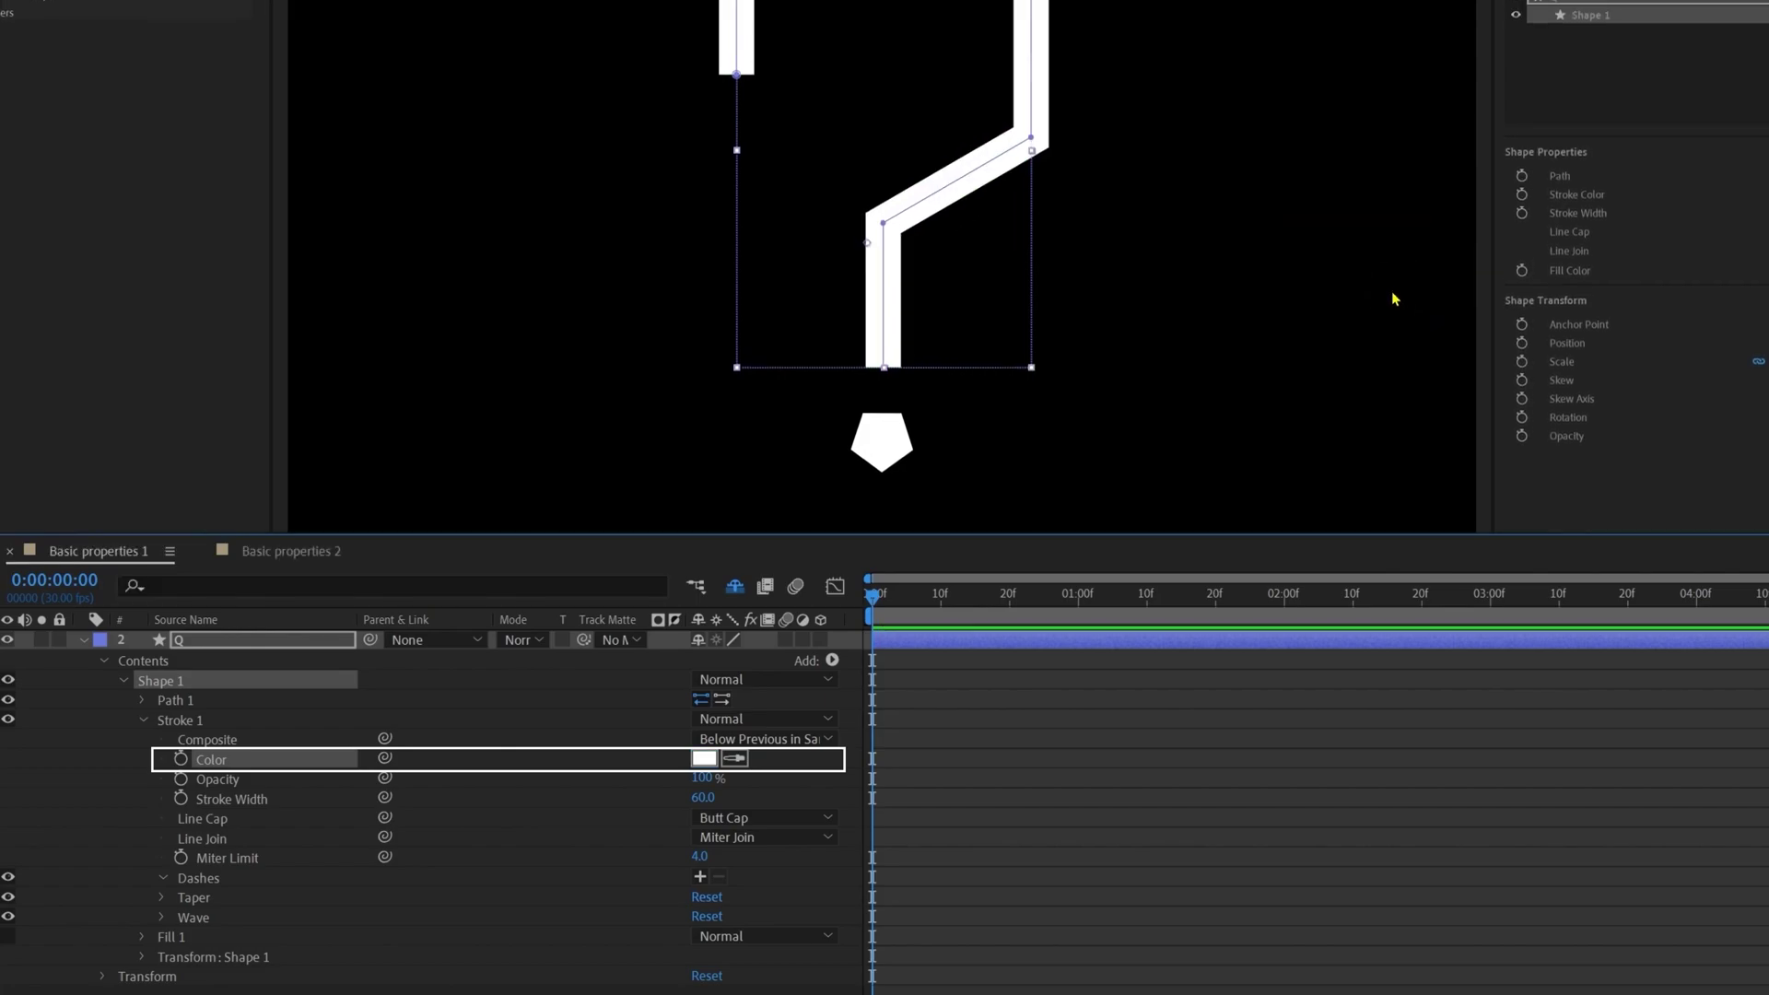
mouse_move(708, 780)
mouse_down()
mouse_move(632, 790)
mouse_move(1275, 786)
mouse_up()
- Try a stroke width of 240 on the question mark and undo it
click(288, 799)
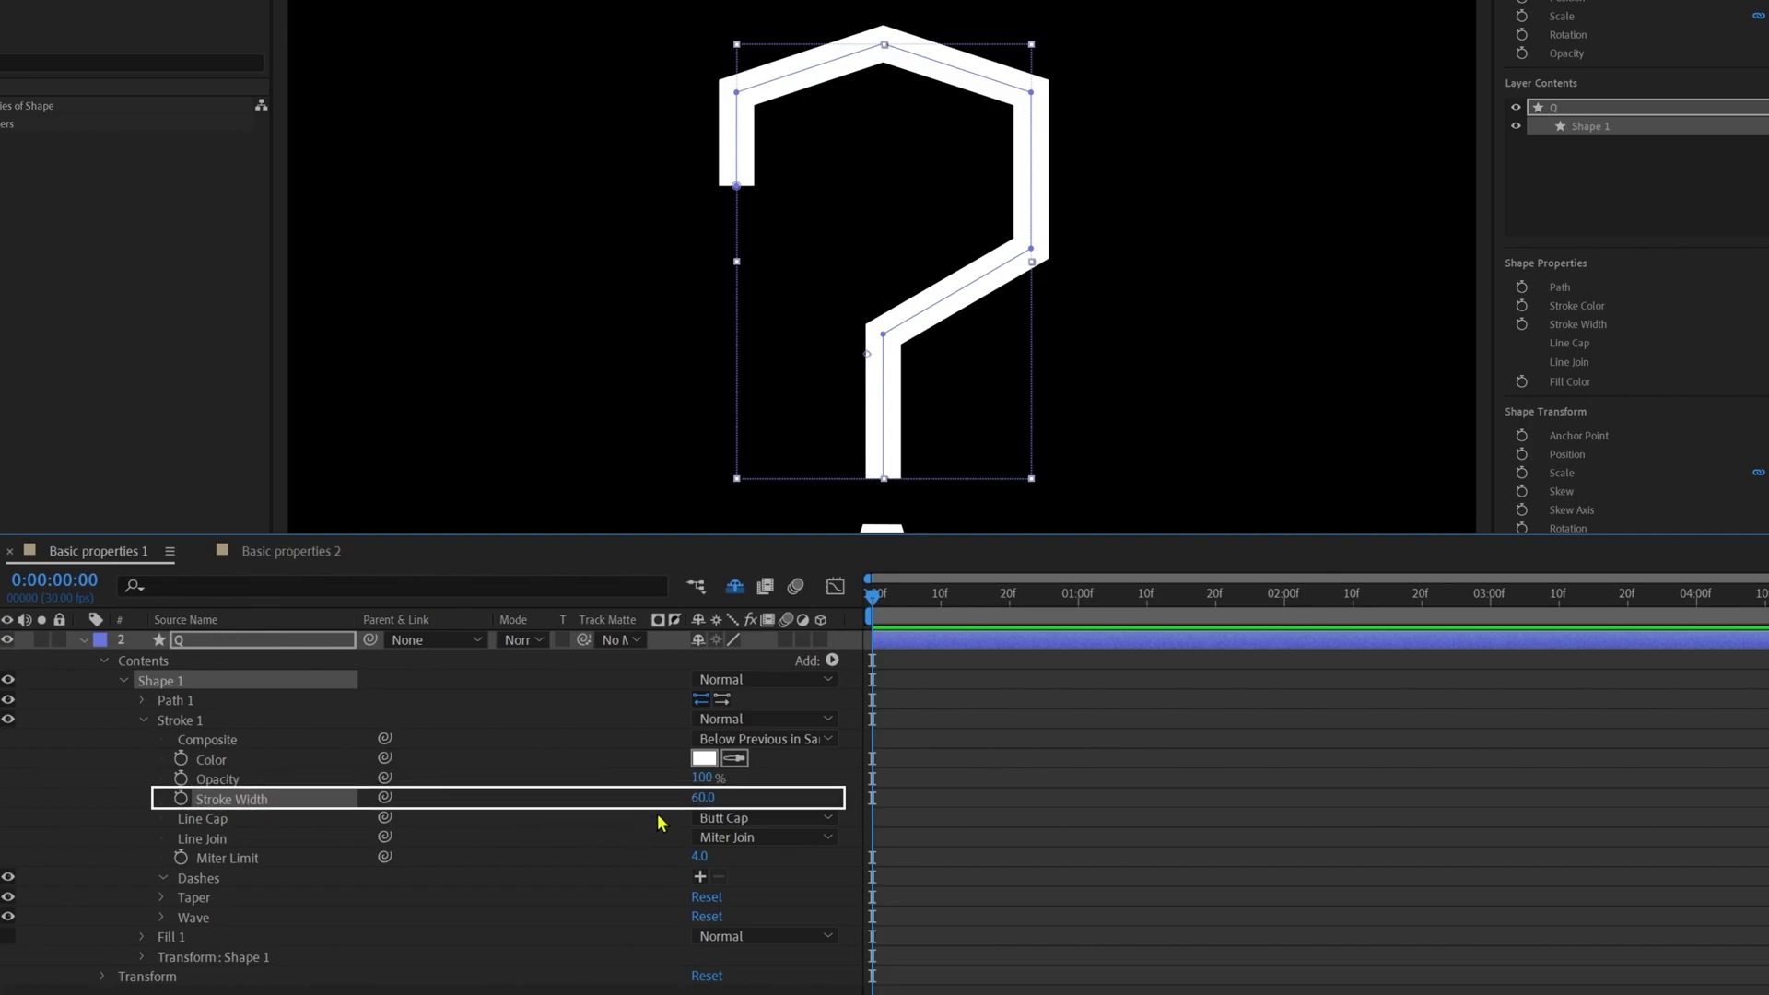
drag(705, 799, 959, 848)
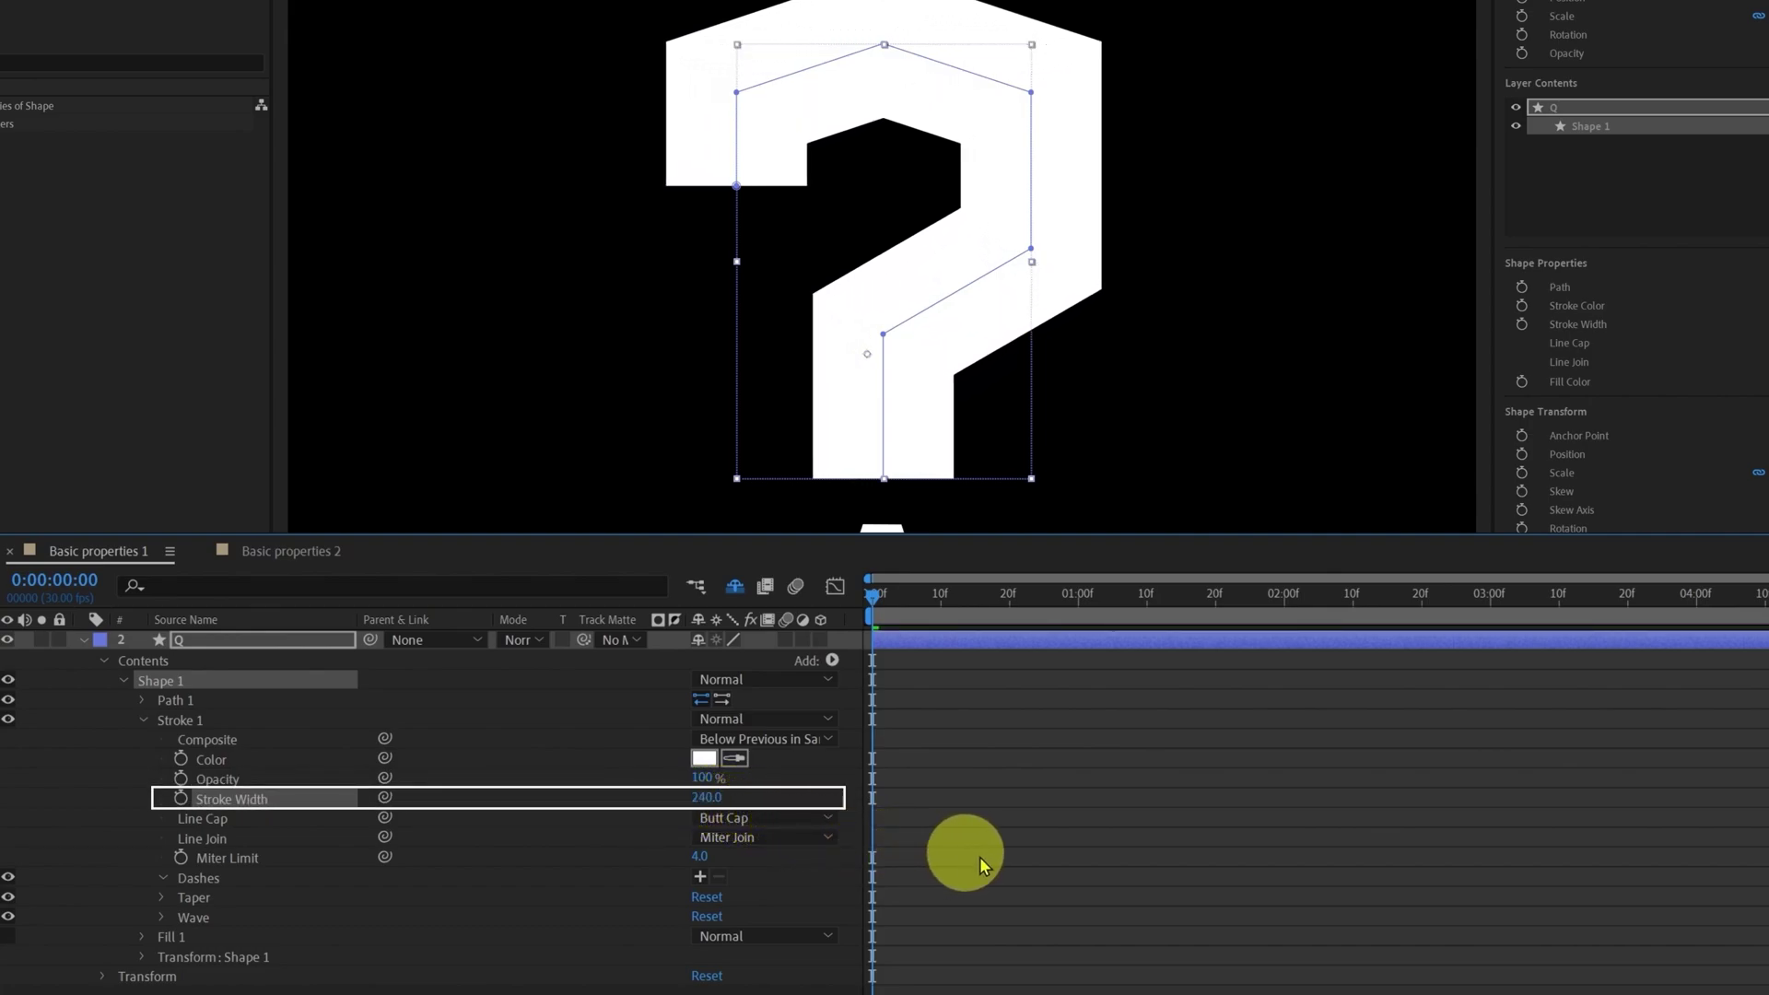
key(ctrl+z)
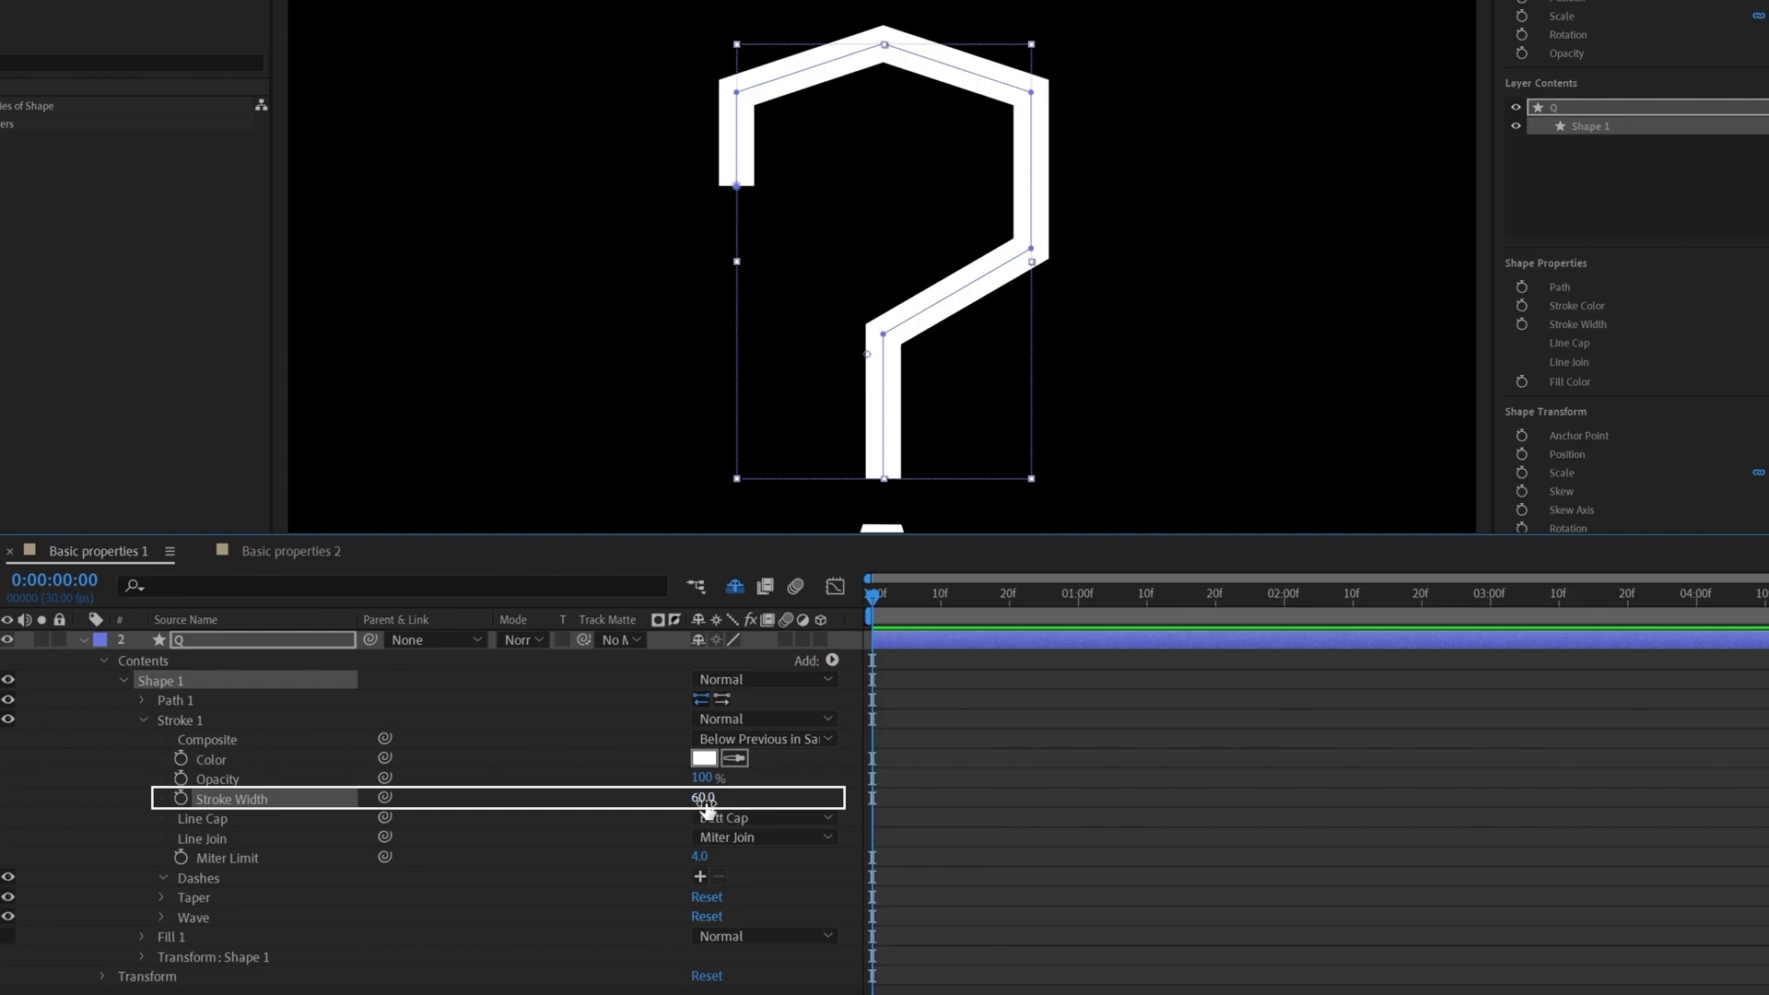
- Try the Round Cap and Projecting Cap line caps on the question mark's stroke
click(205, 825)
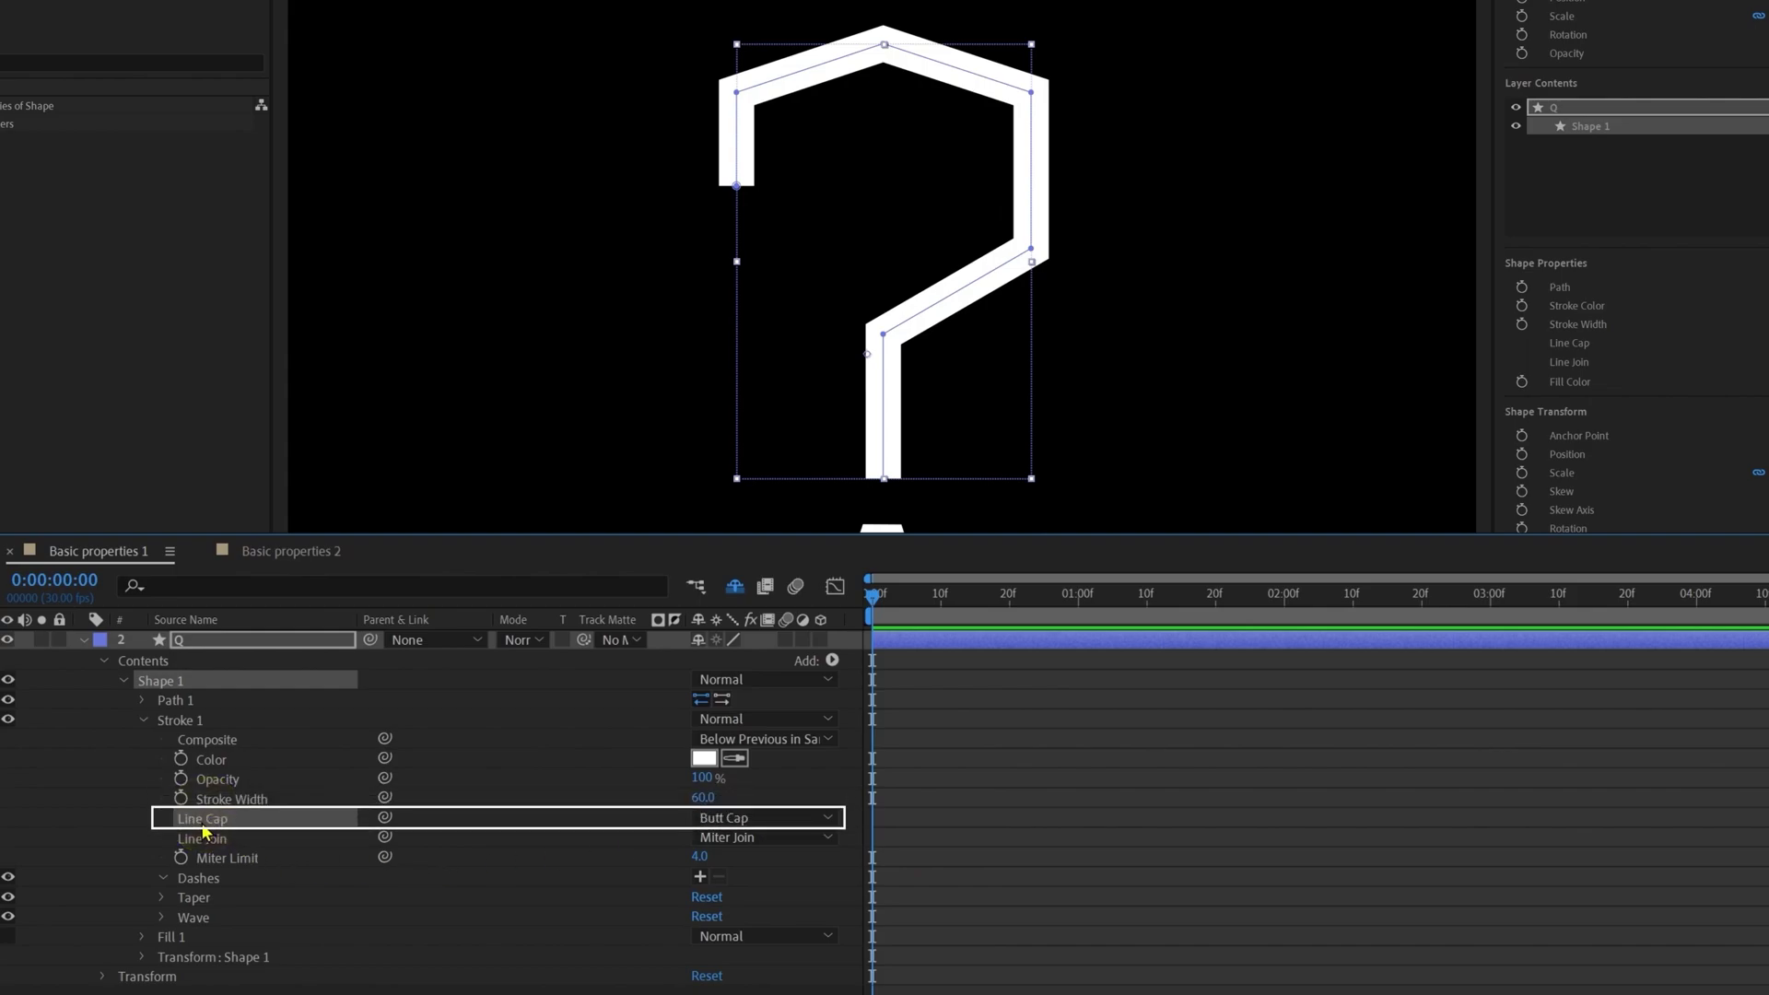
click(737, 818)
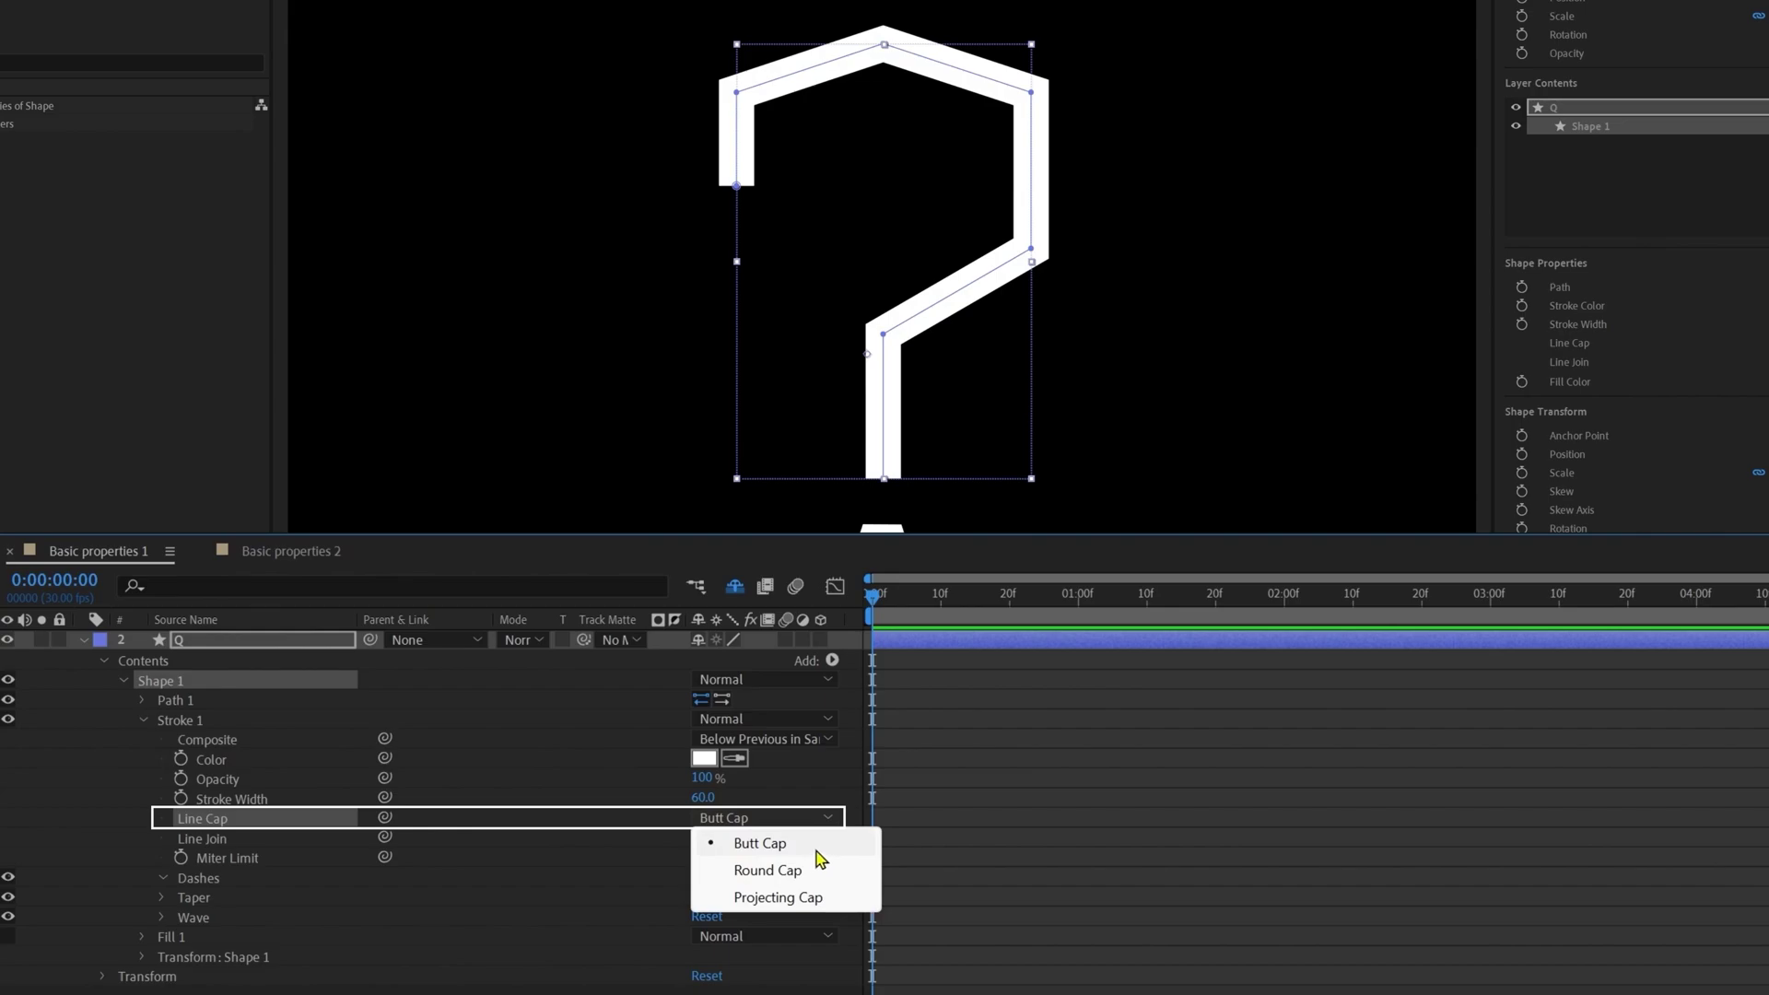
click(777, 875)
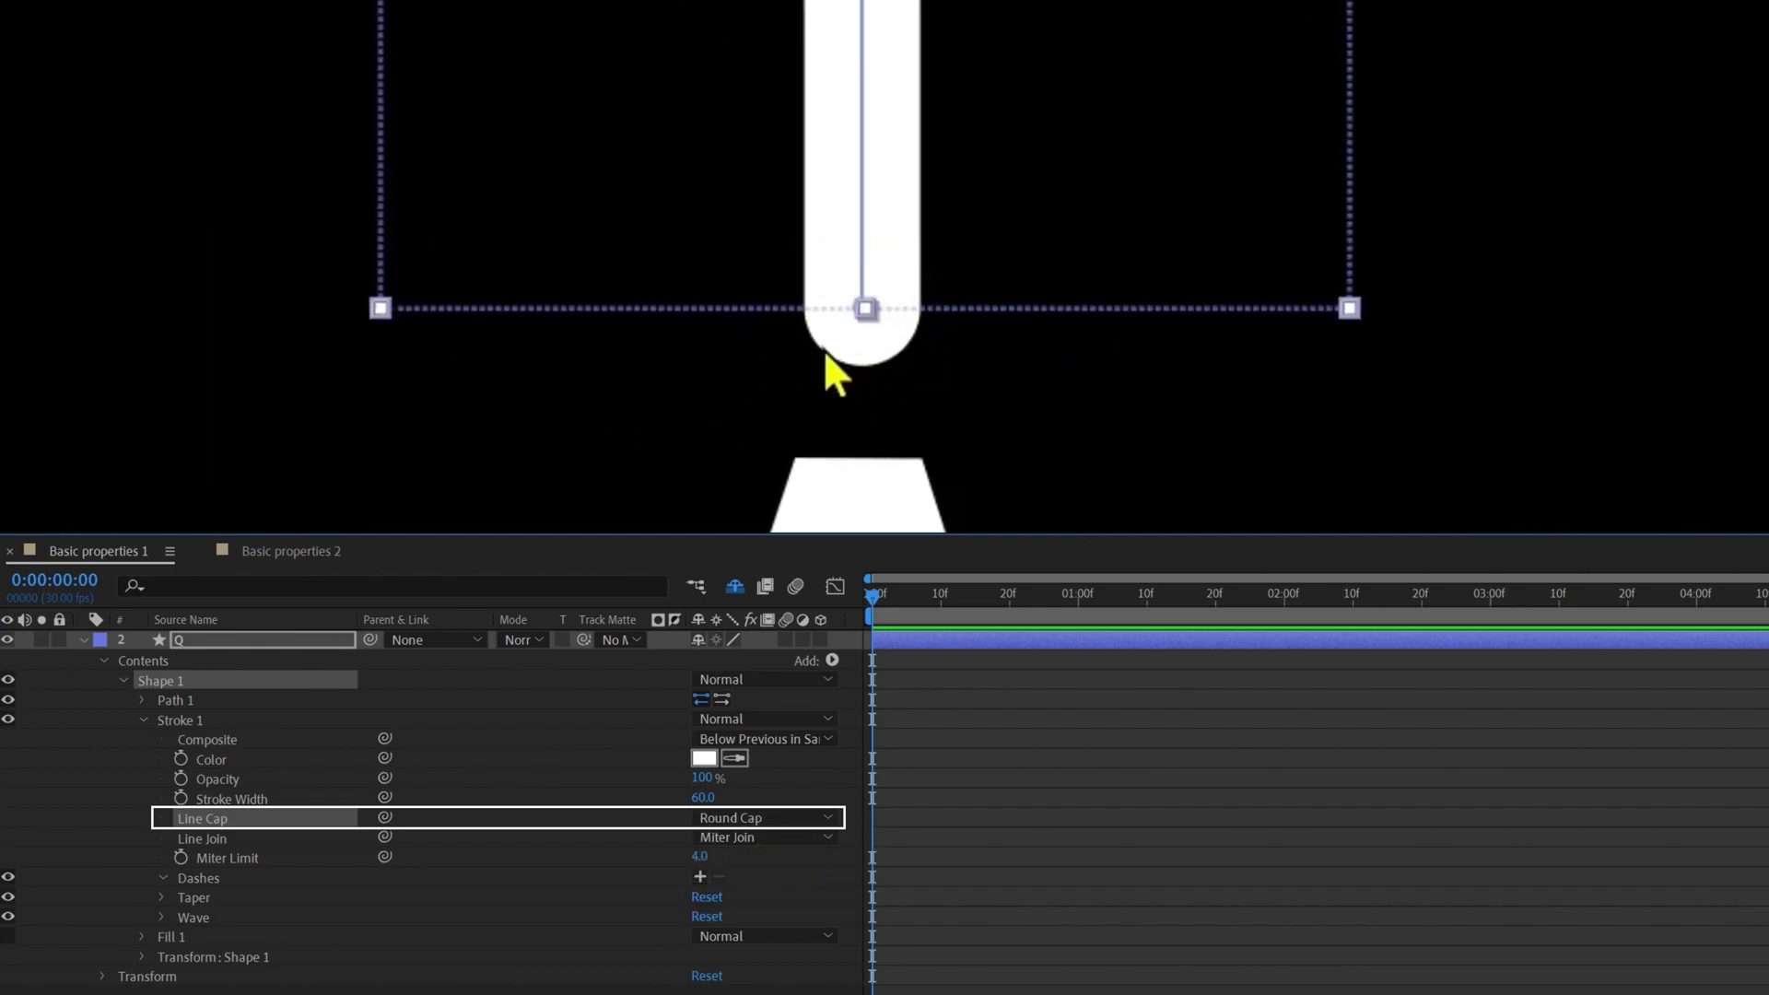
click(750, 818)
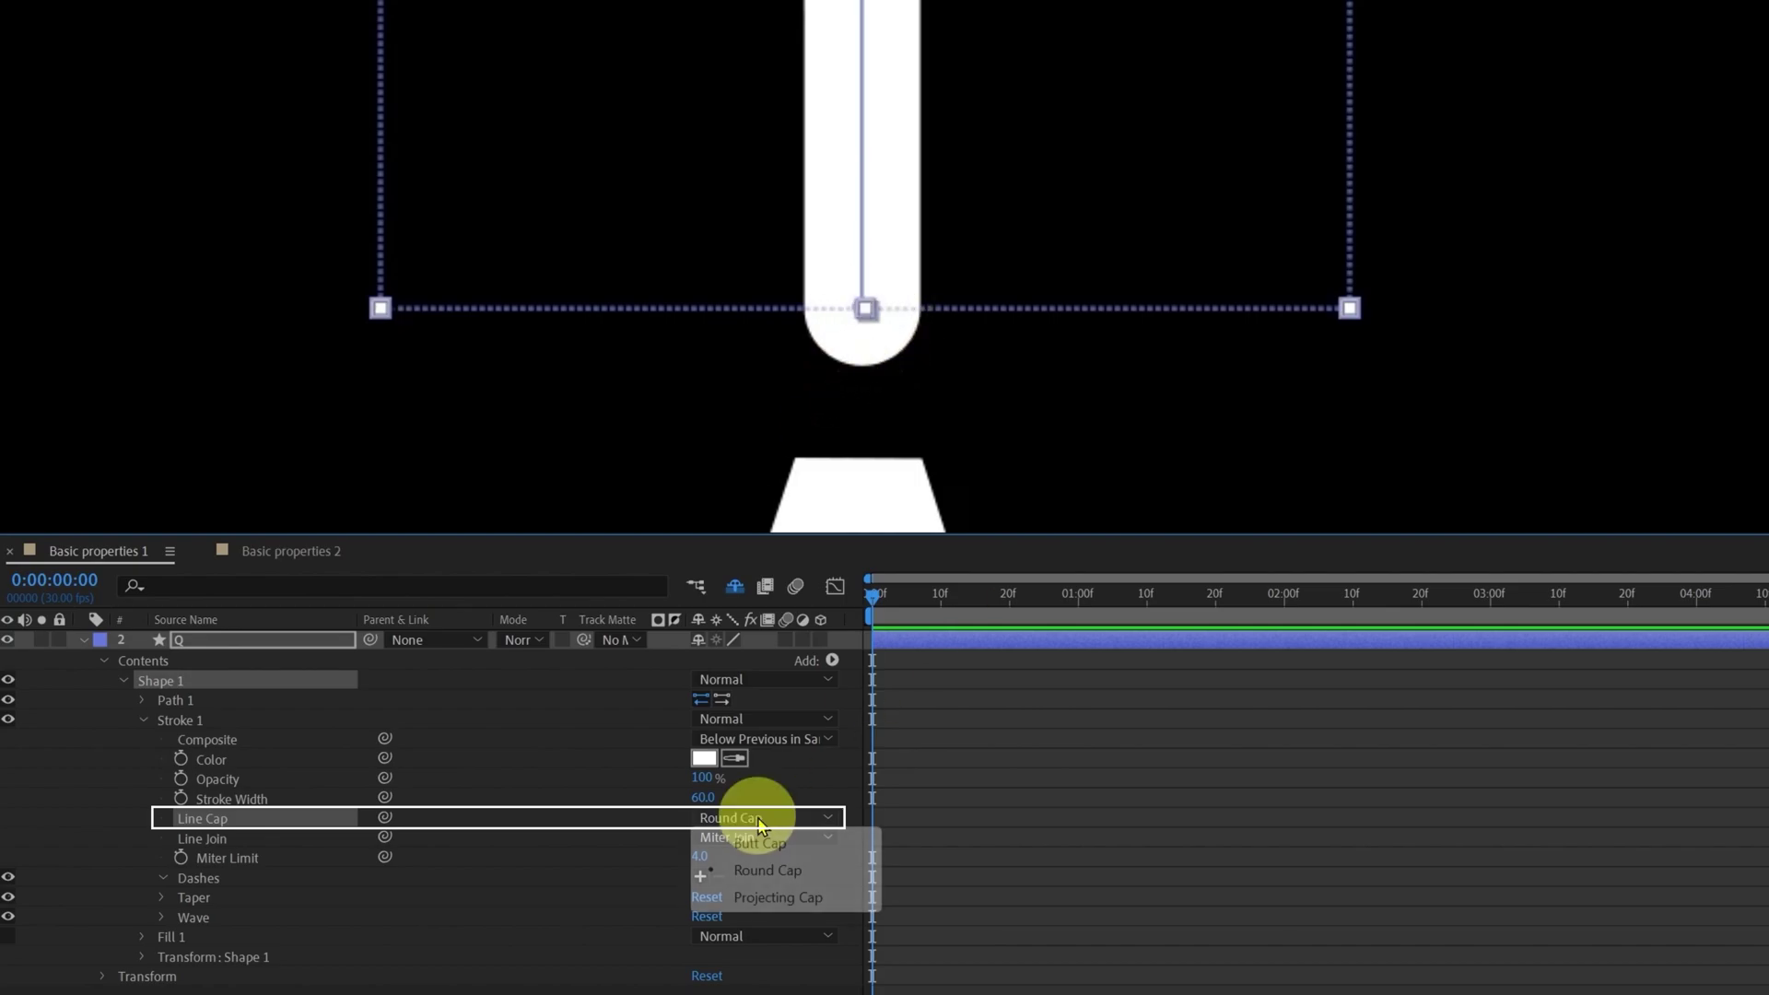
click(793, 899)
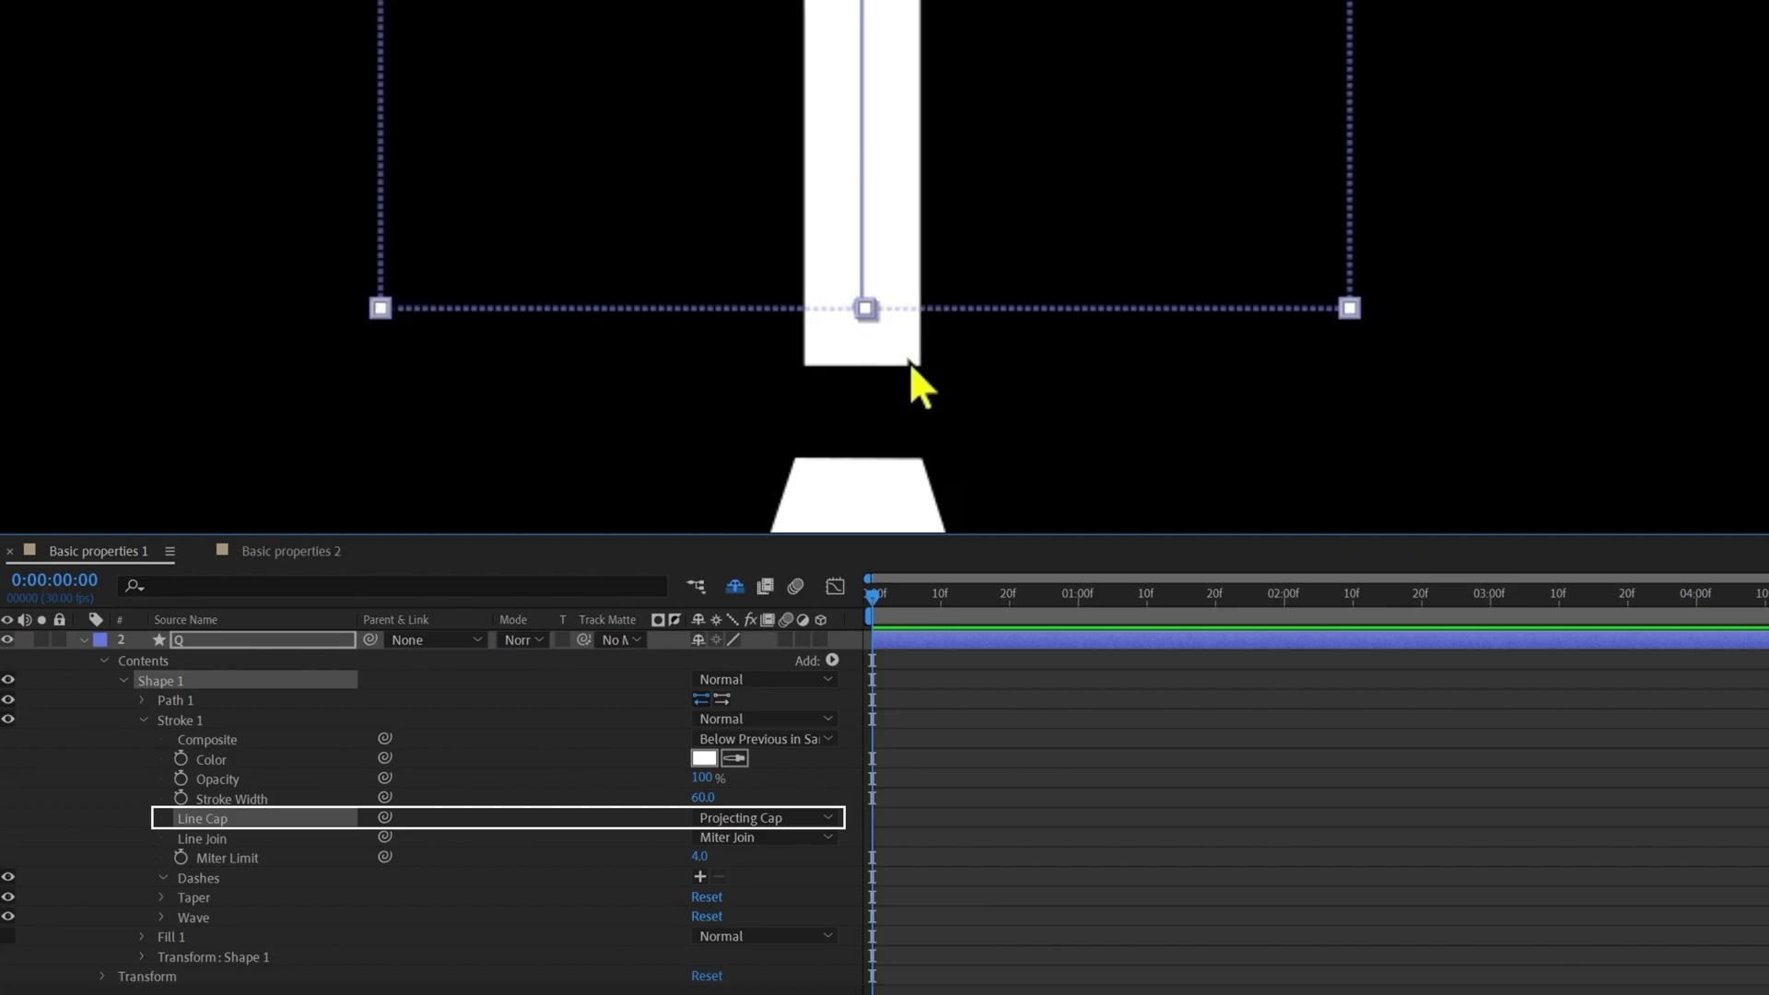
- Compare Butt Cap with Projecting Cap on the stroke ends and set the line cap to Round Cap
click(788, 818)
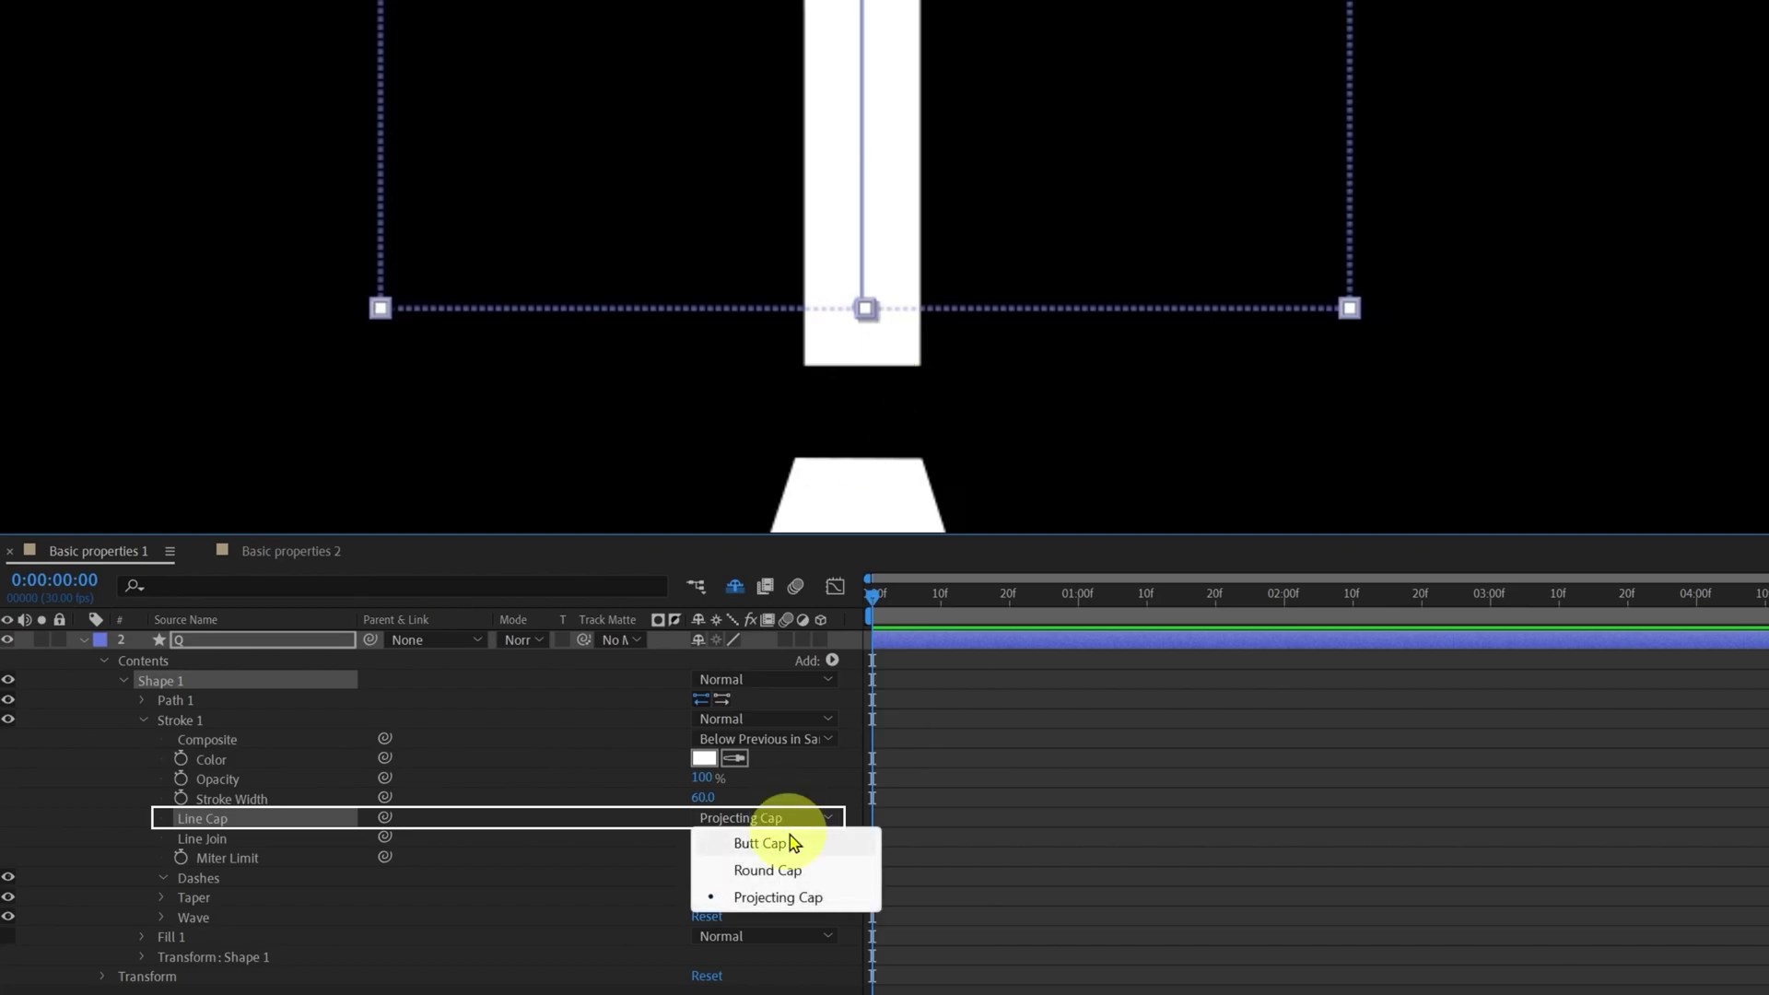
click(788, 840)
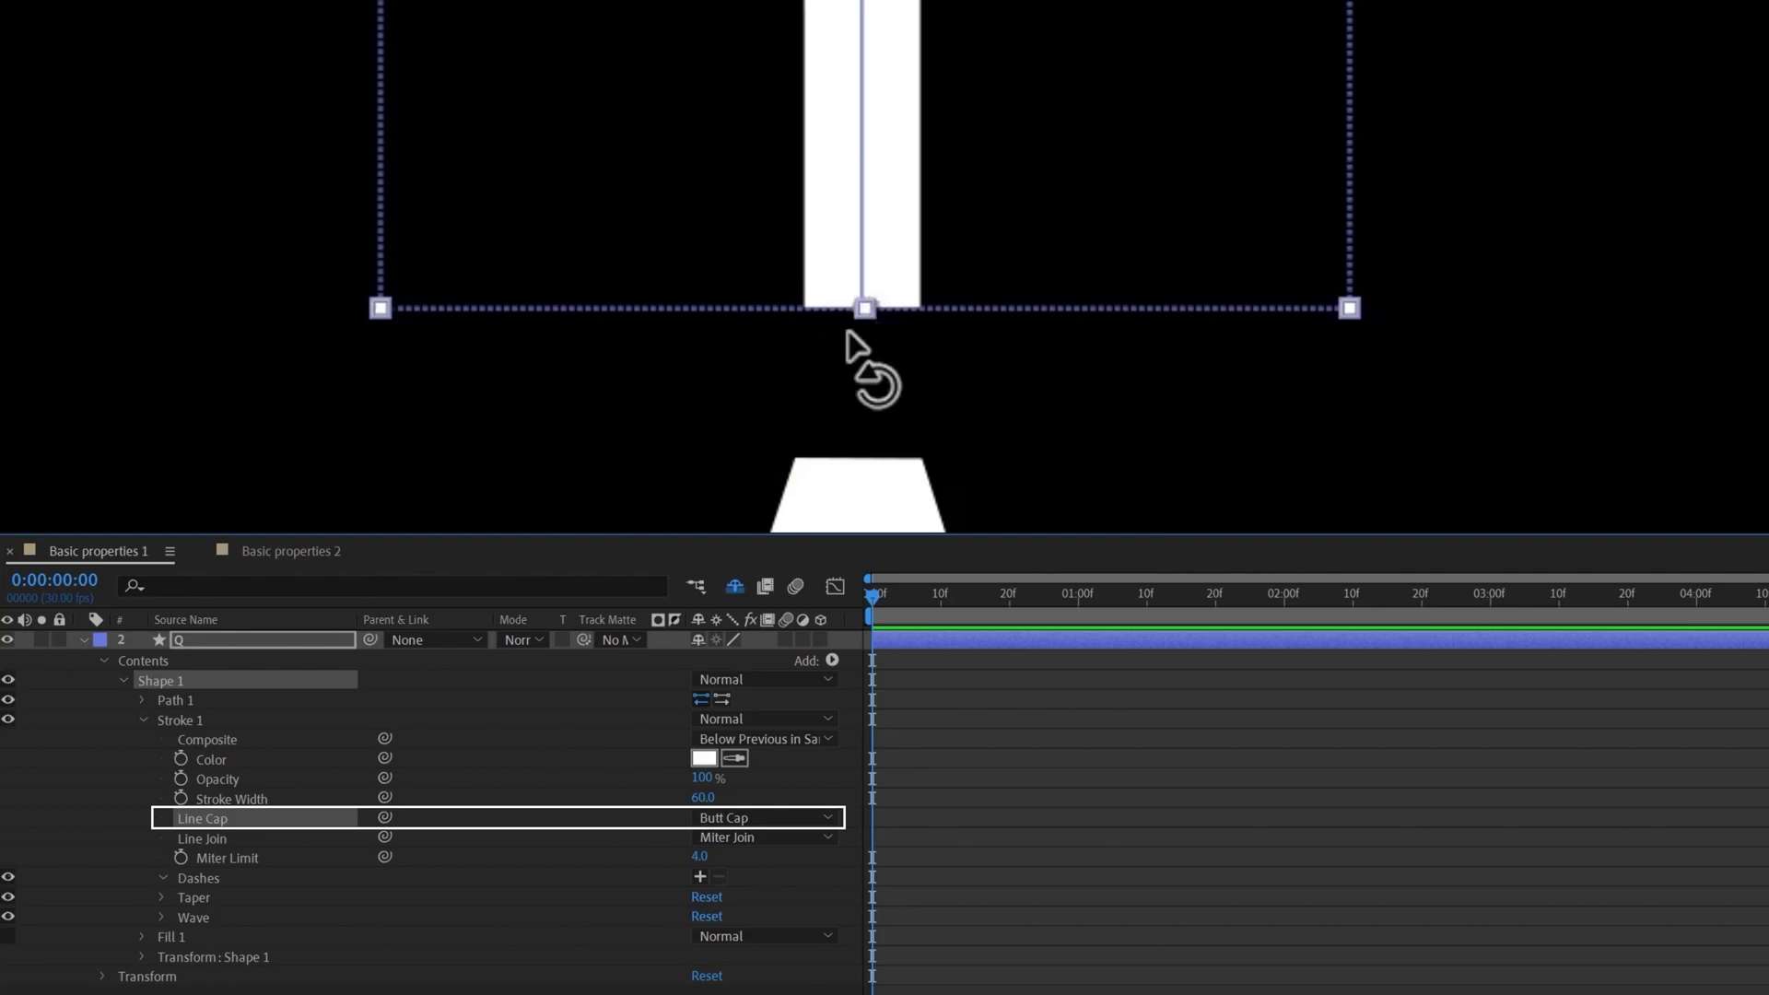
click(765, 819)
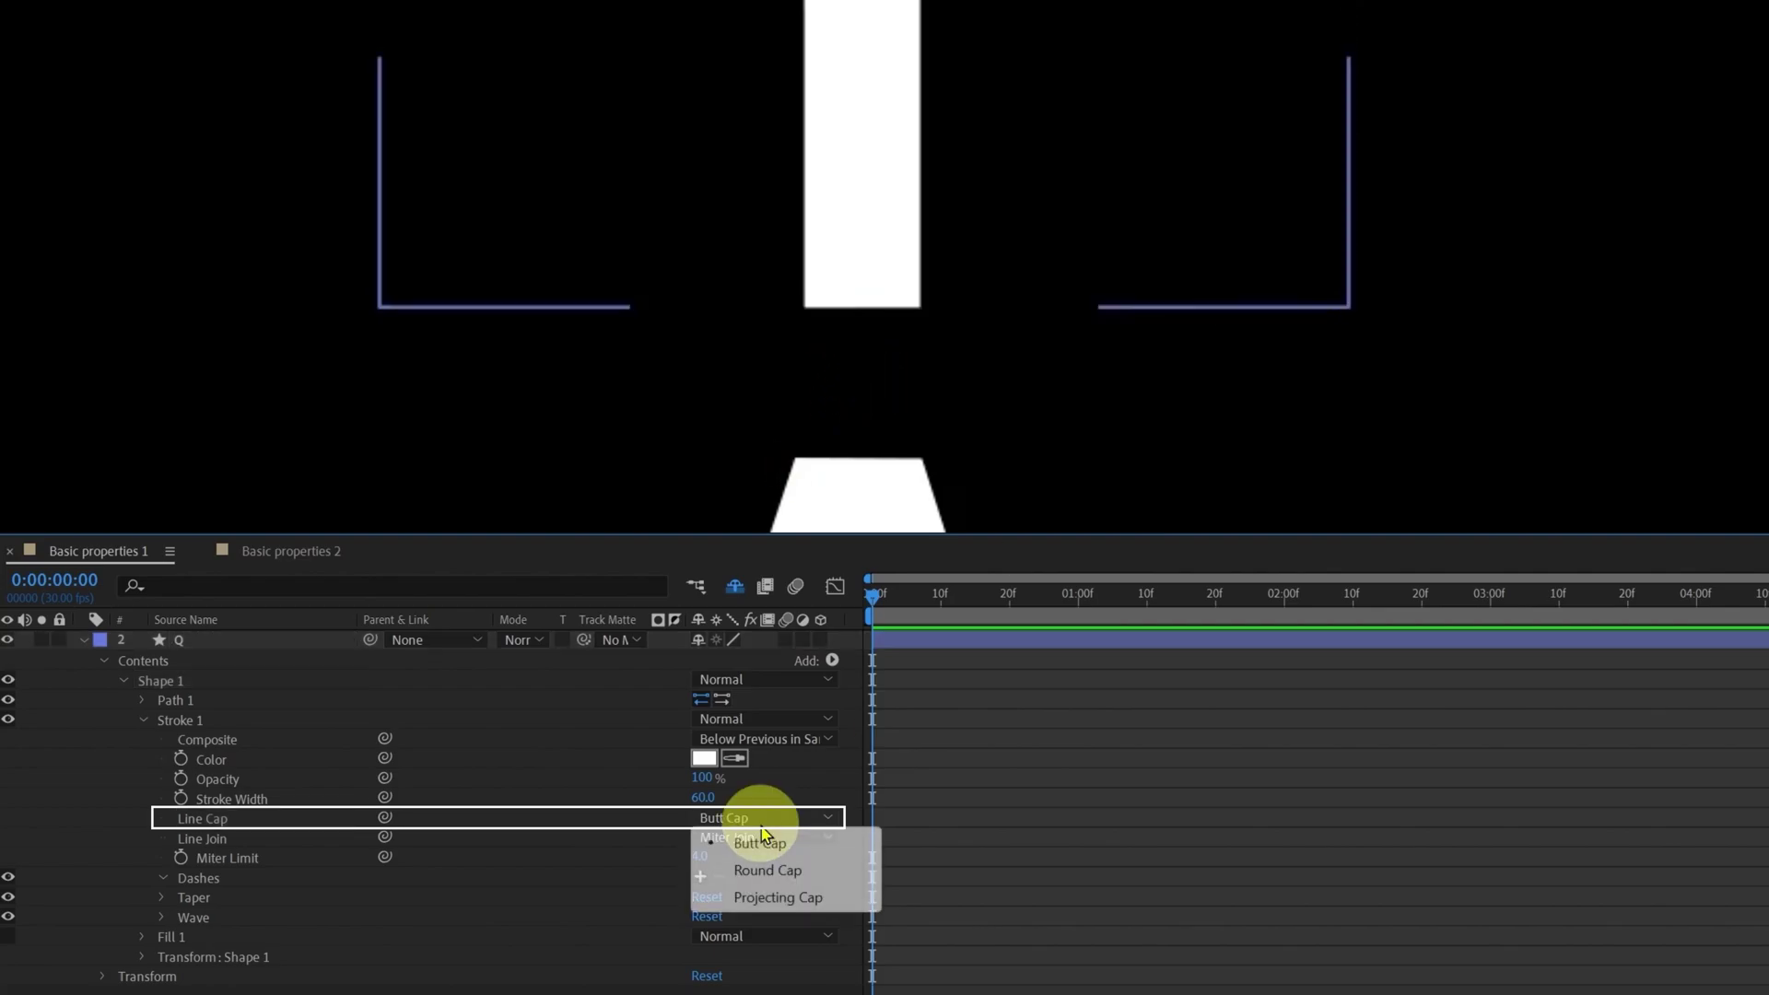
click(776, 898)
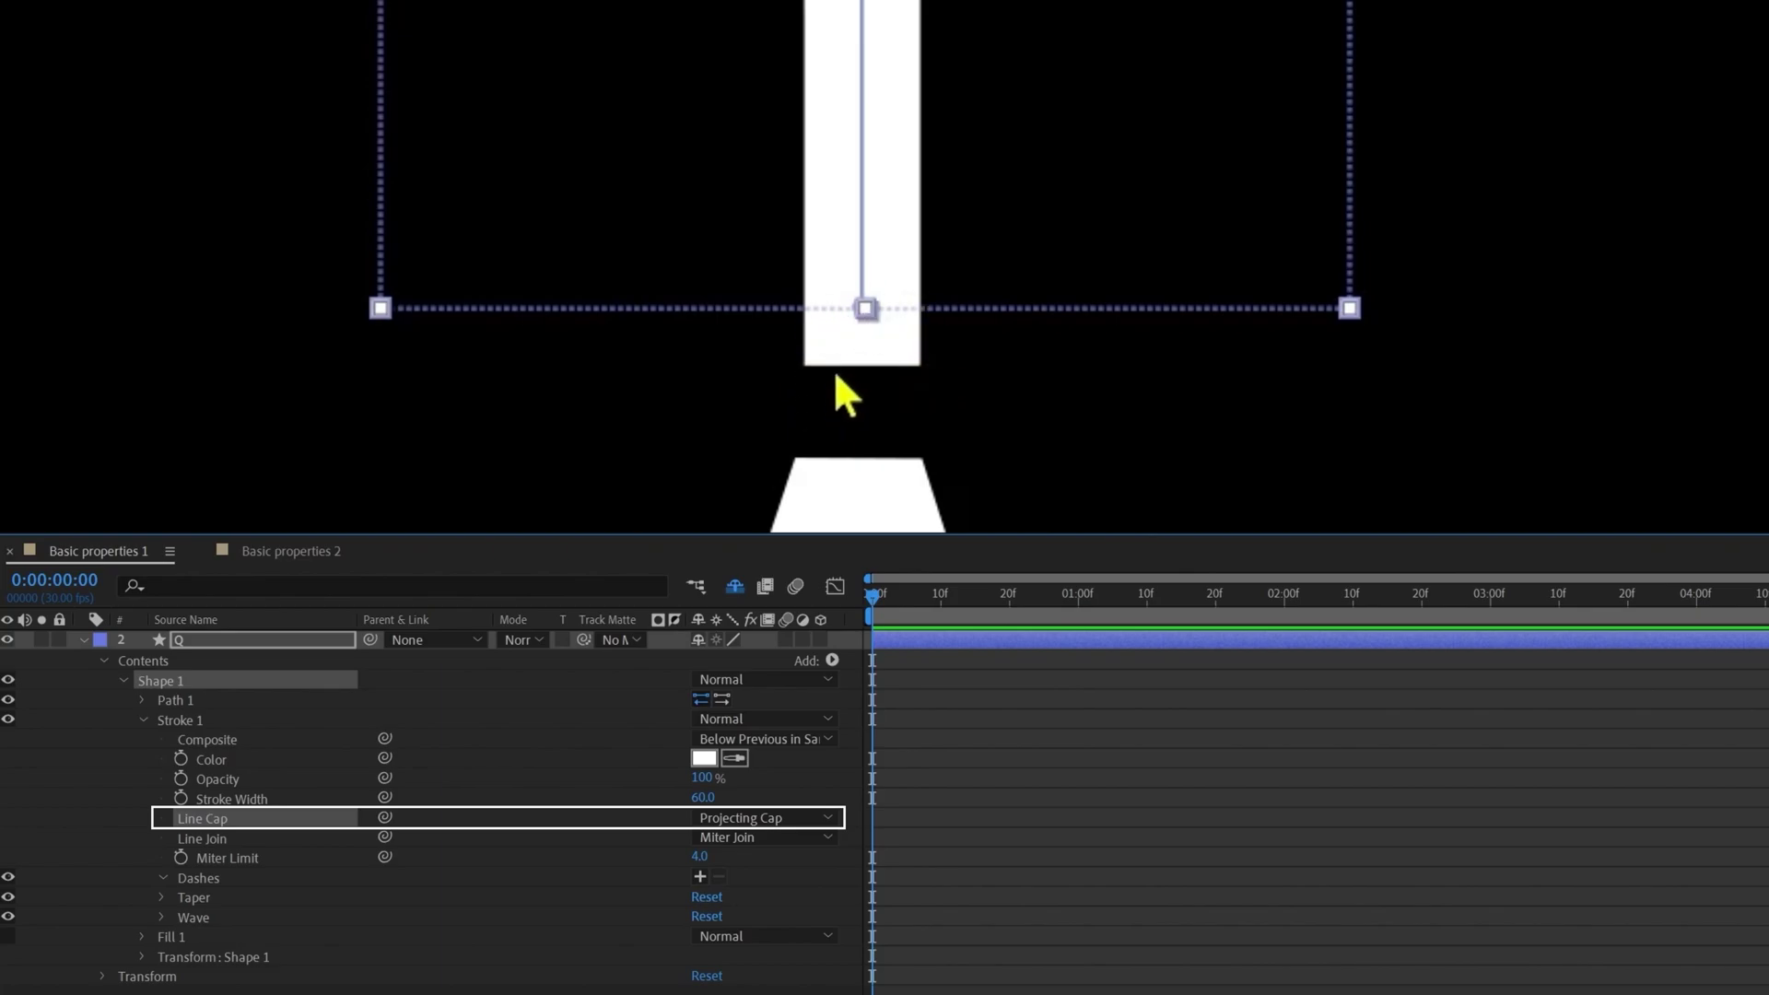
click(742, 817)
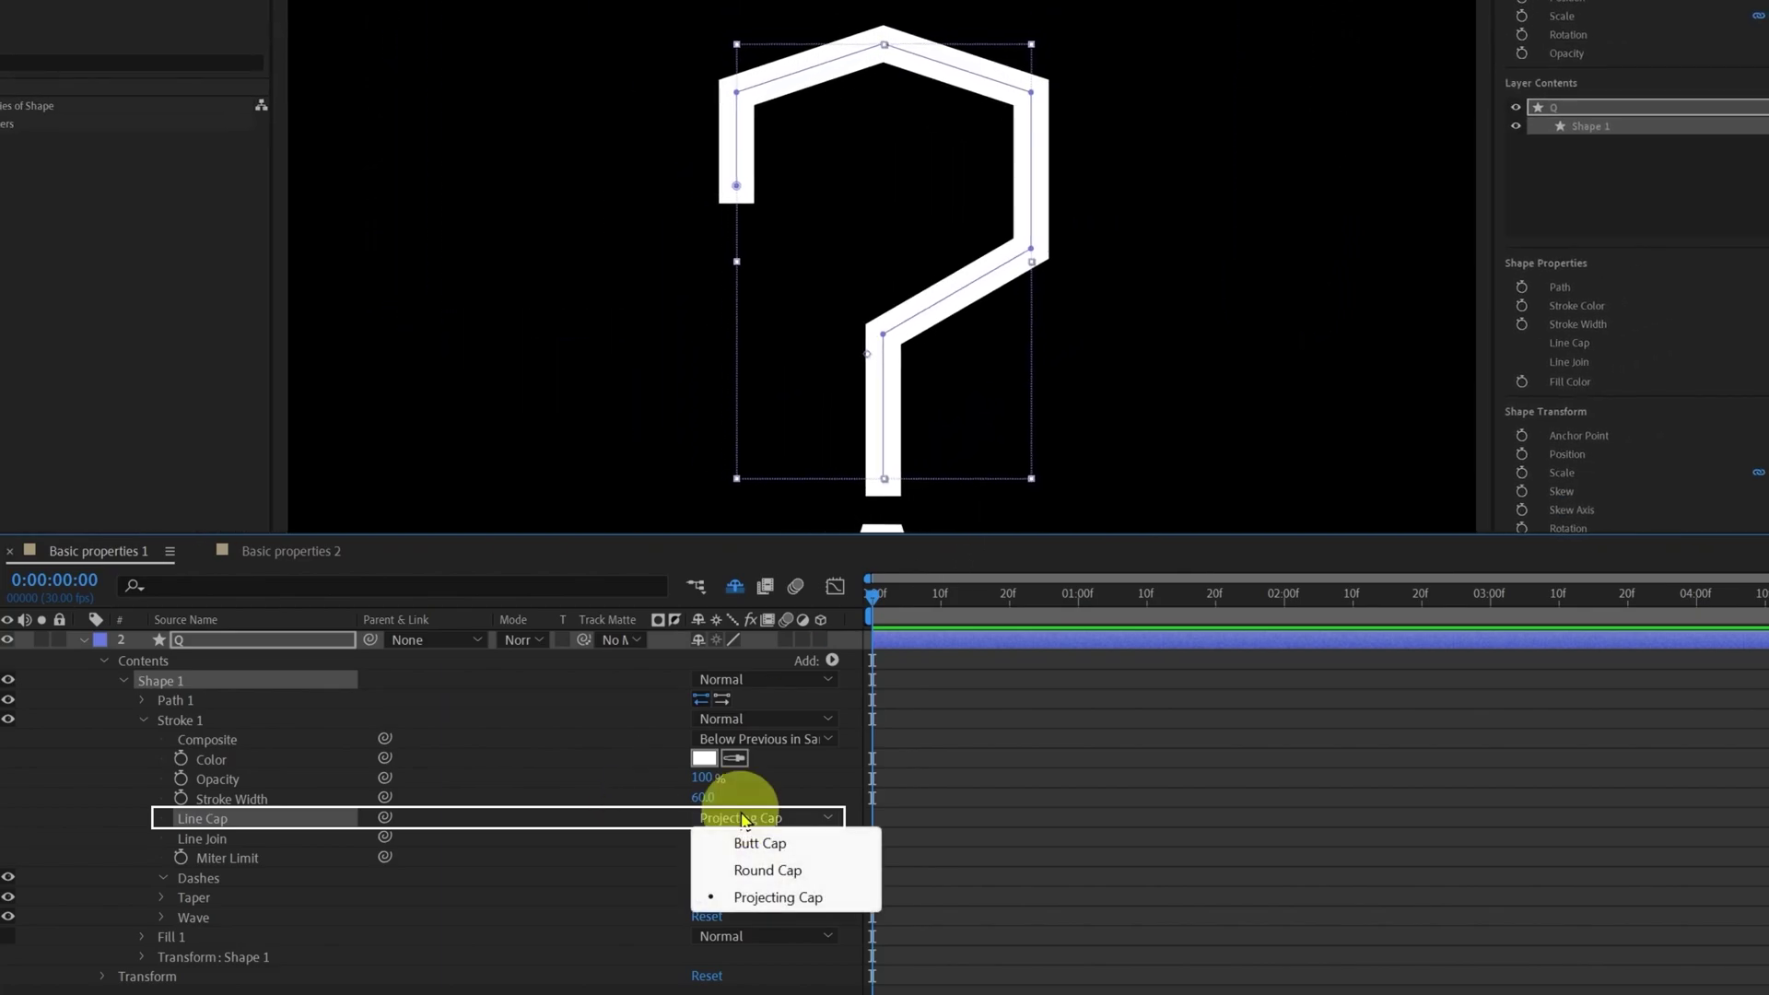
click(787, 870)
- Compare the Round Join and Bevel Join corners on the stroke and set the line join to Round Join
click(245, 839)
click(737, 840)
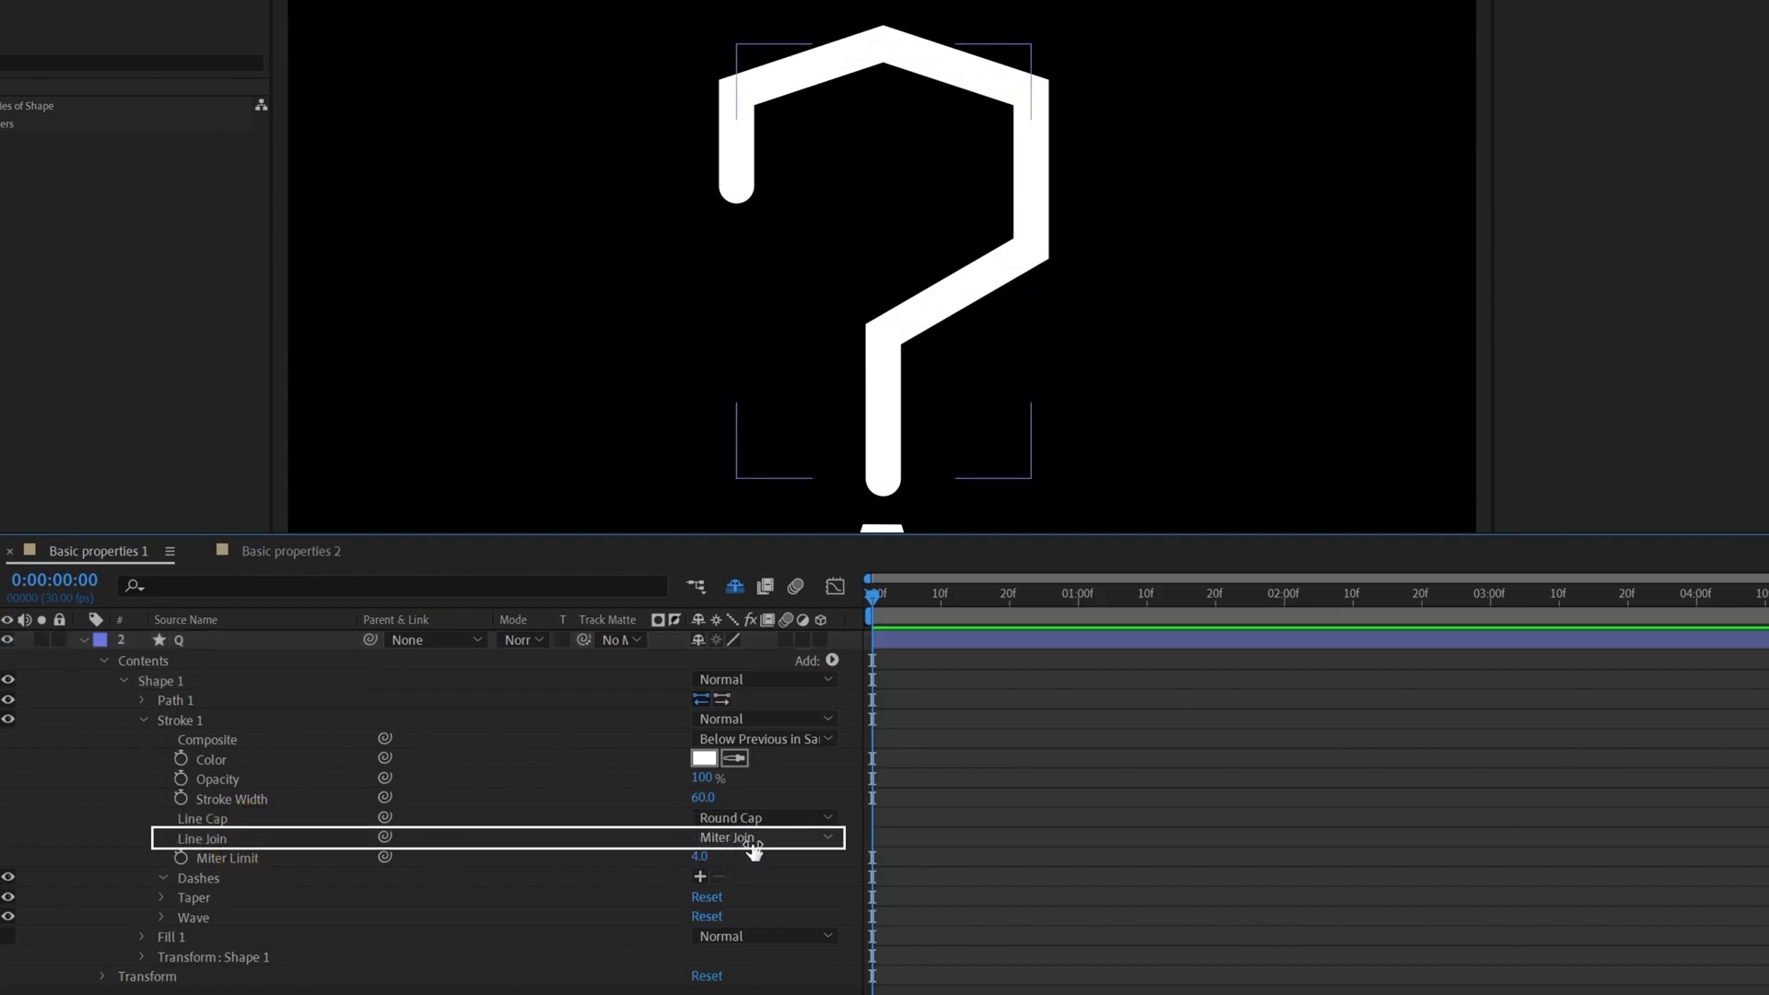
click(752, 841)
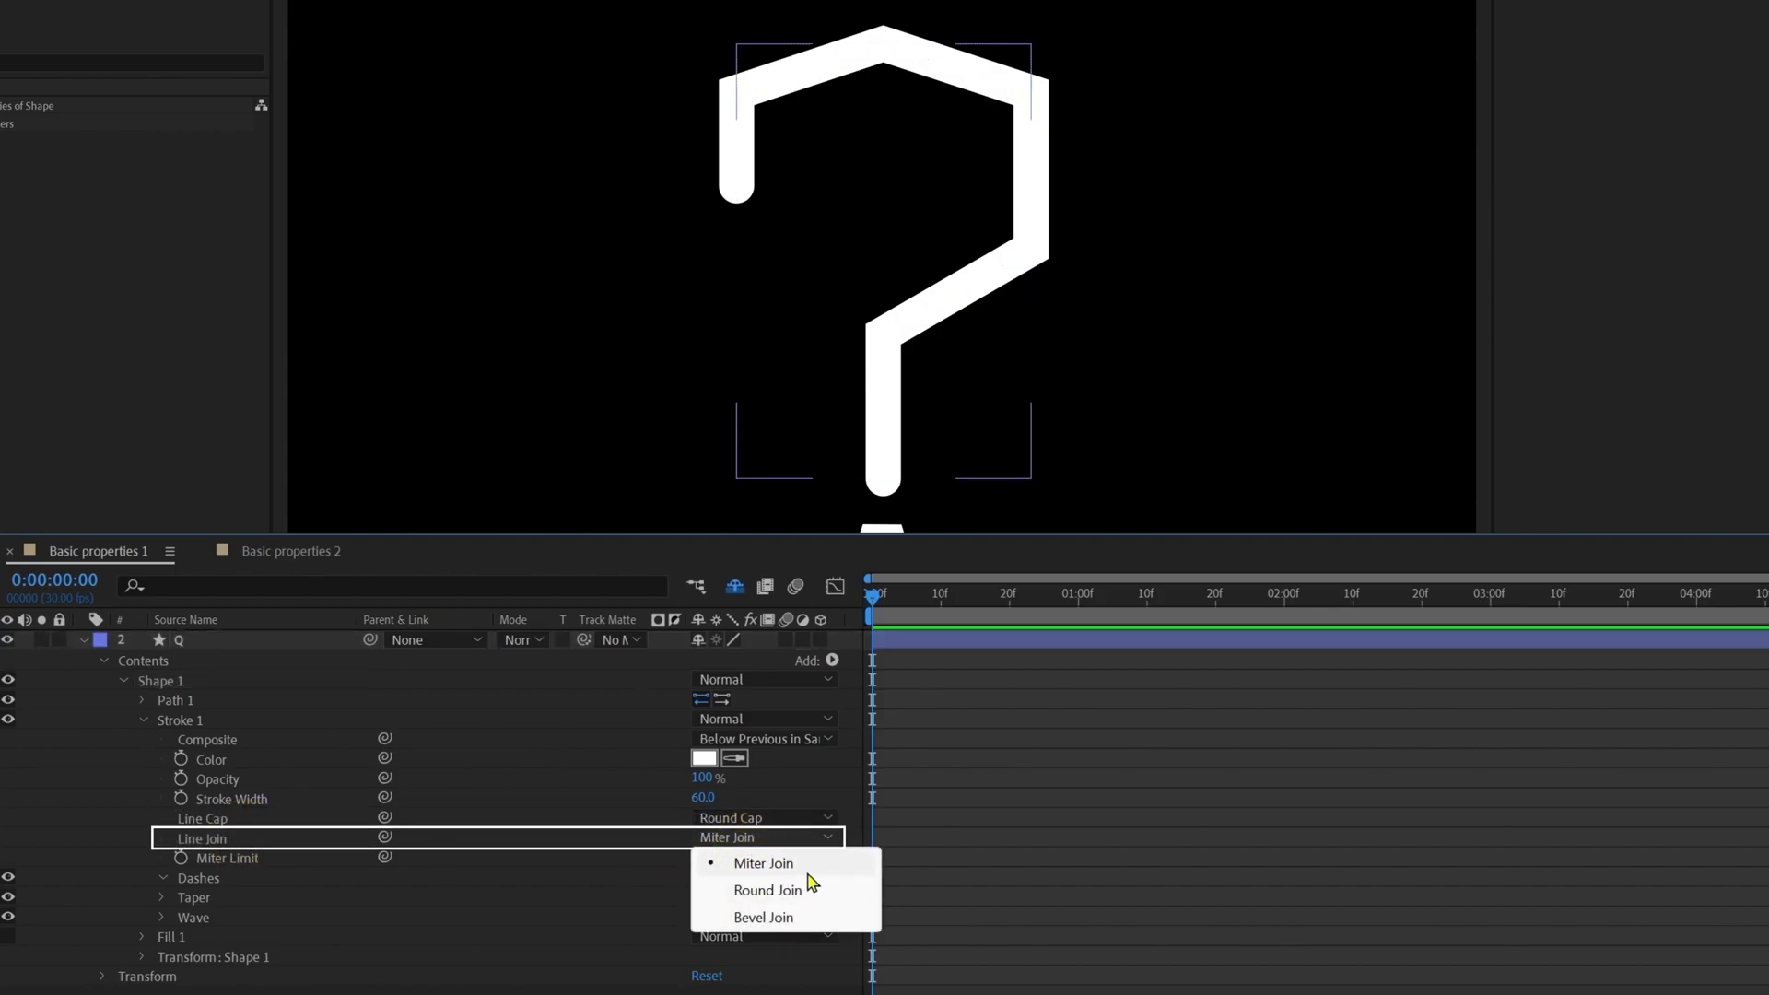
click(789, 900)
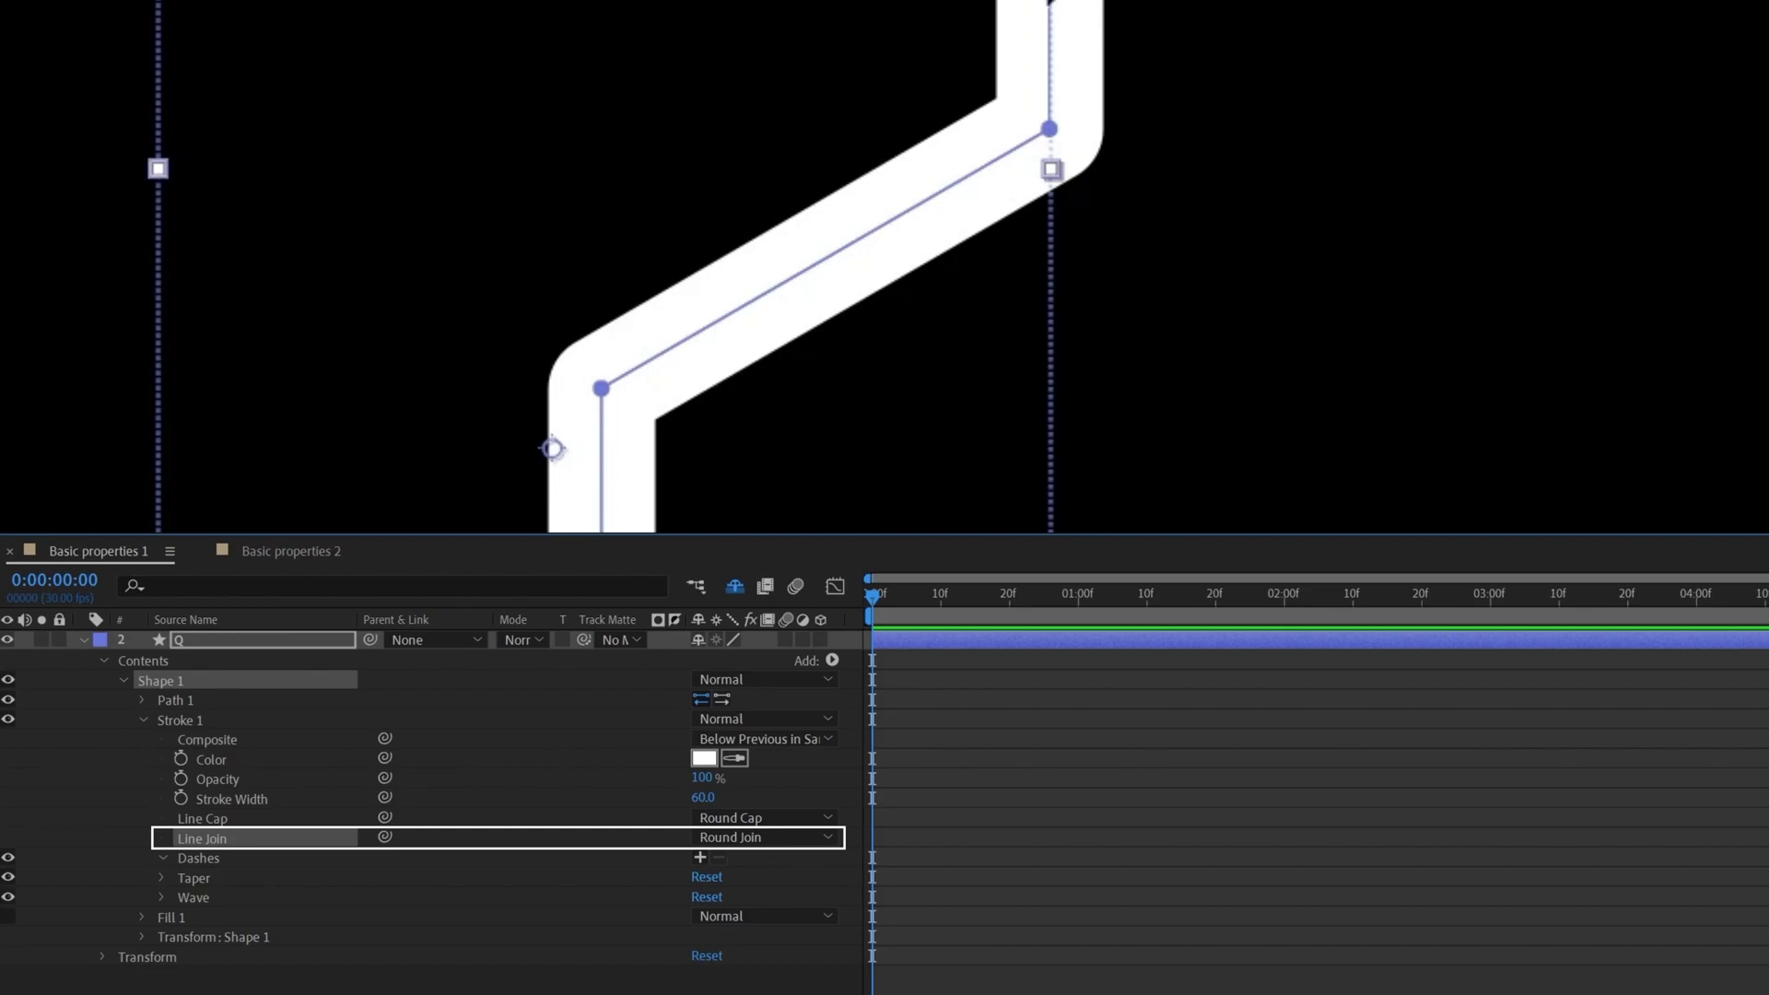
click(789, 837)
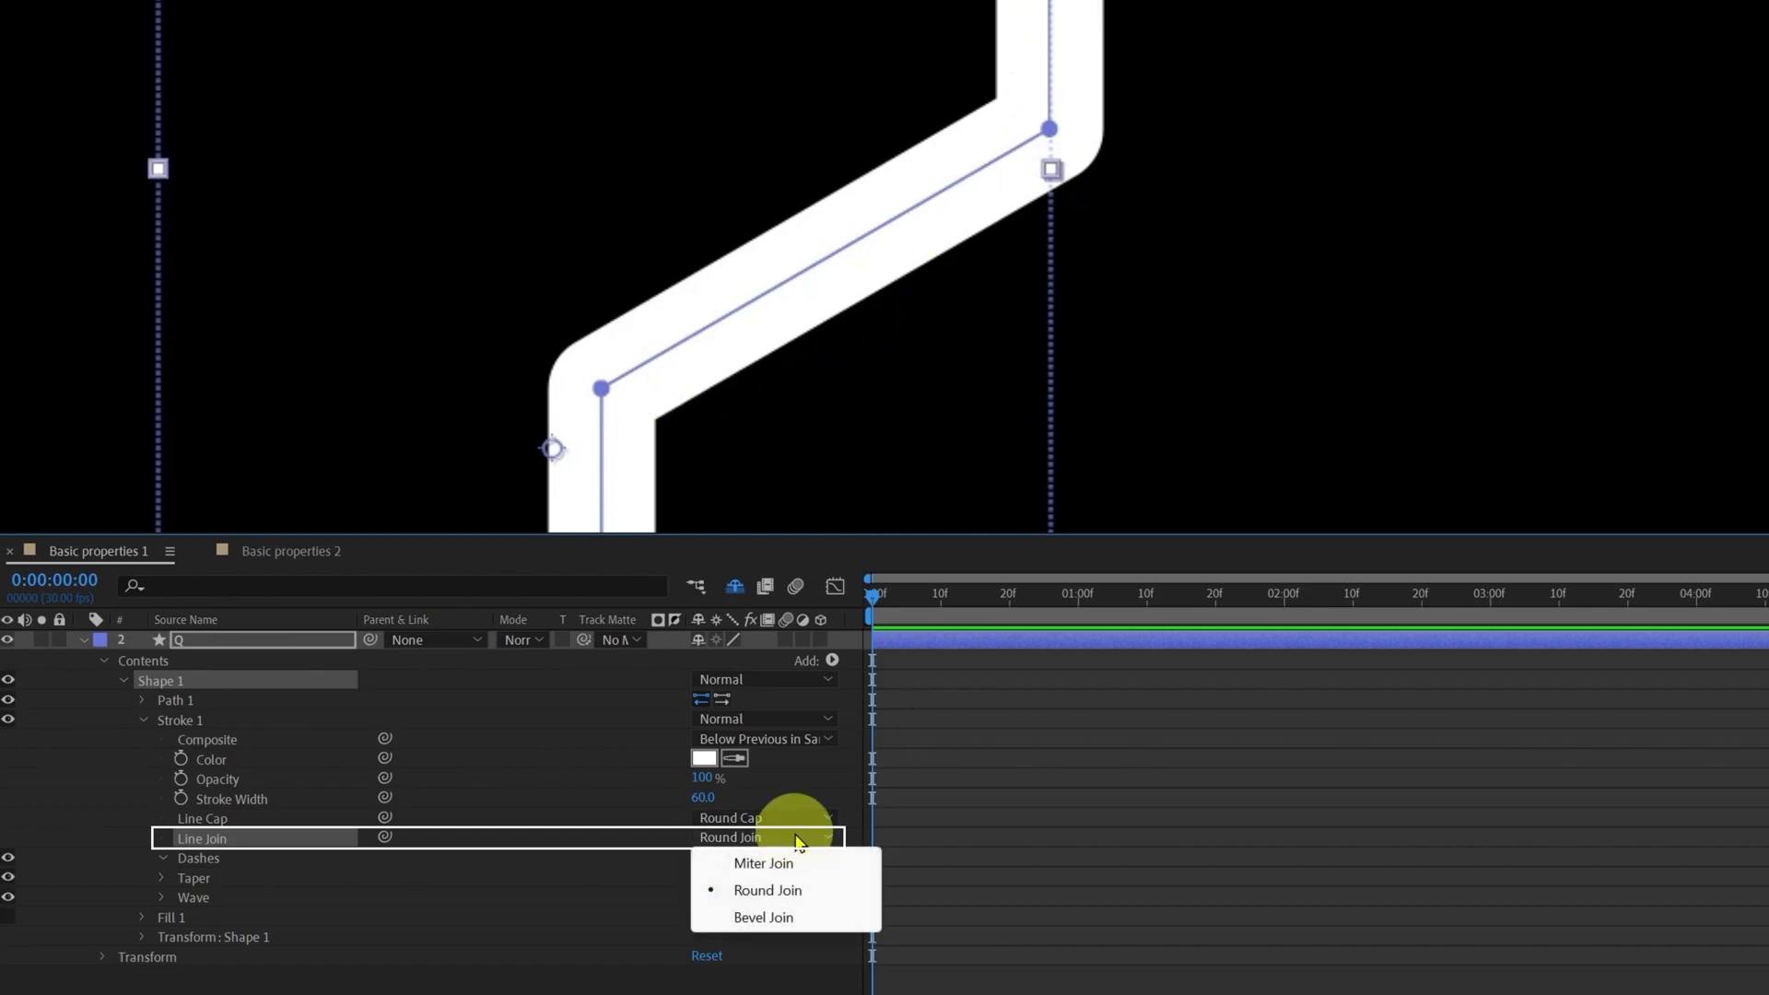
click(790, 924)
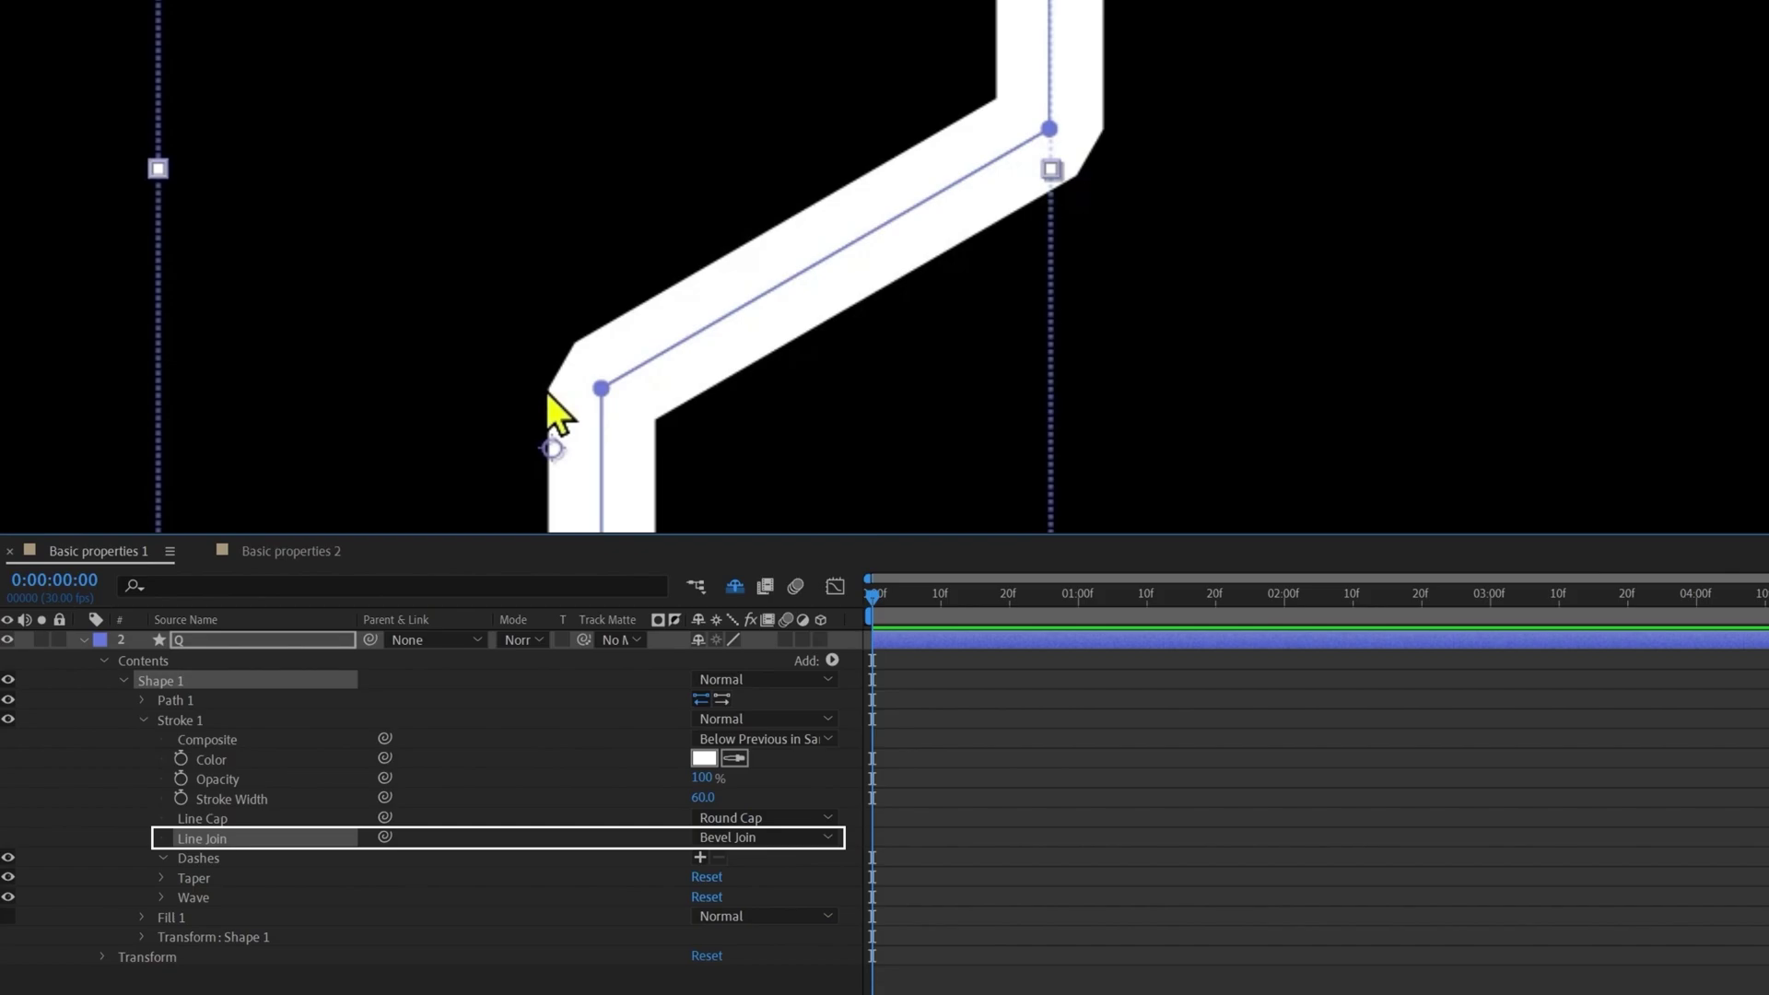
click(728, 836)
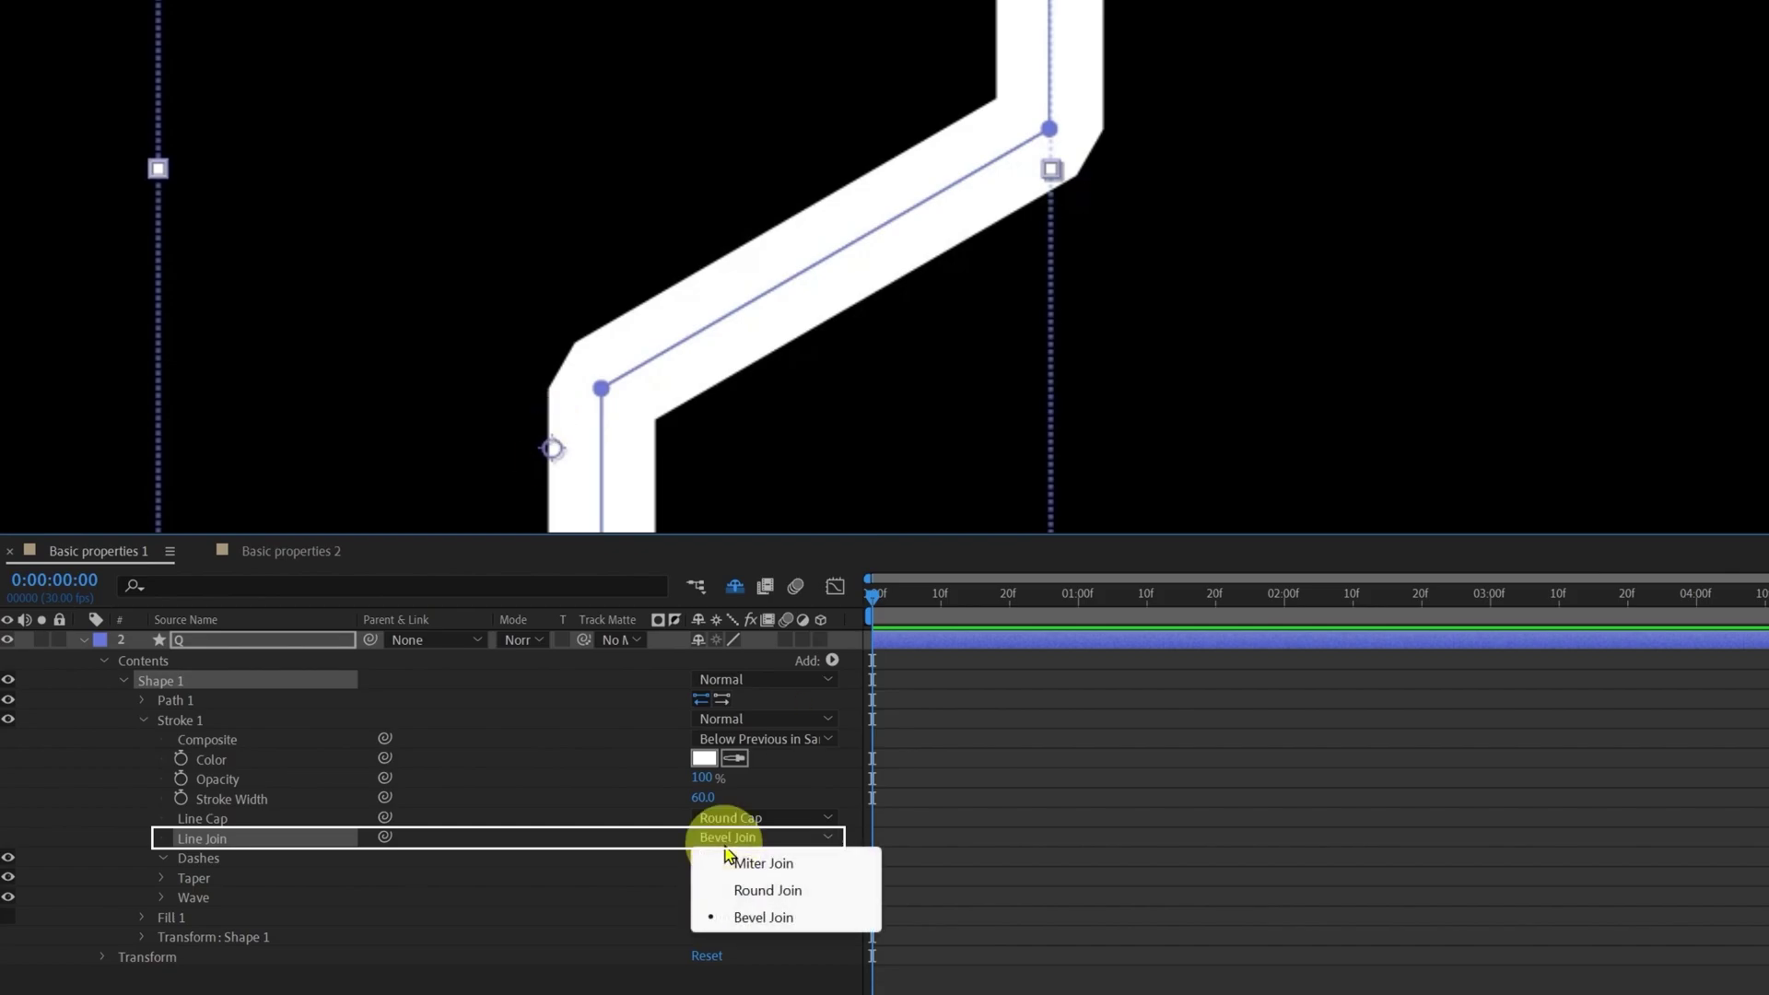
click(763, 890)
- Expand the Dashes properties of Stroke 1 and add a dash to the stroke
click(212, 860)
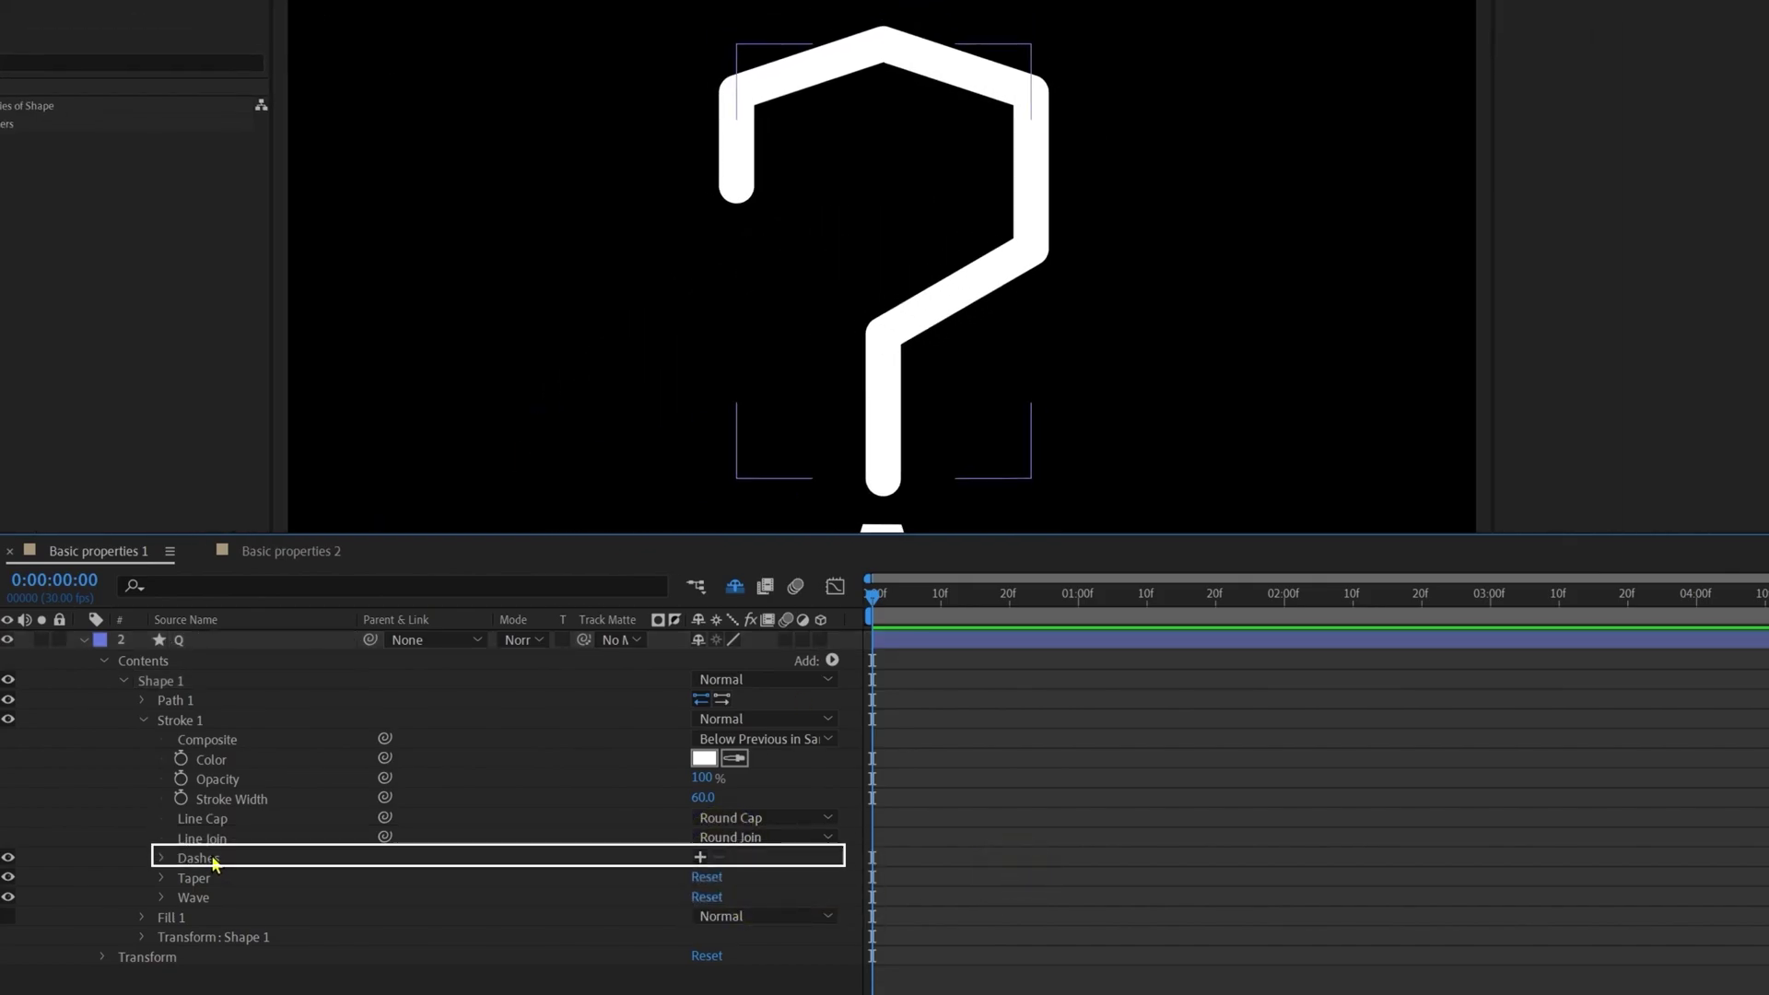
click(213, 859)
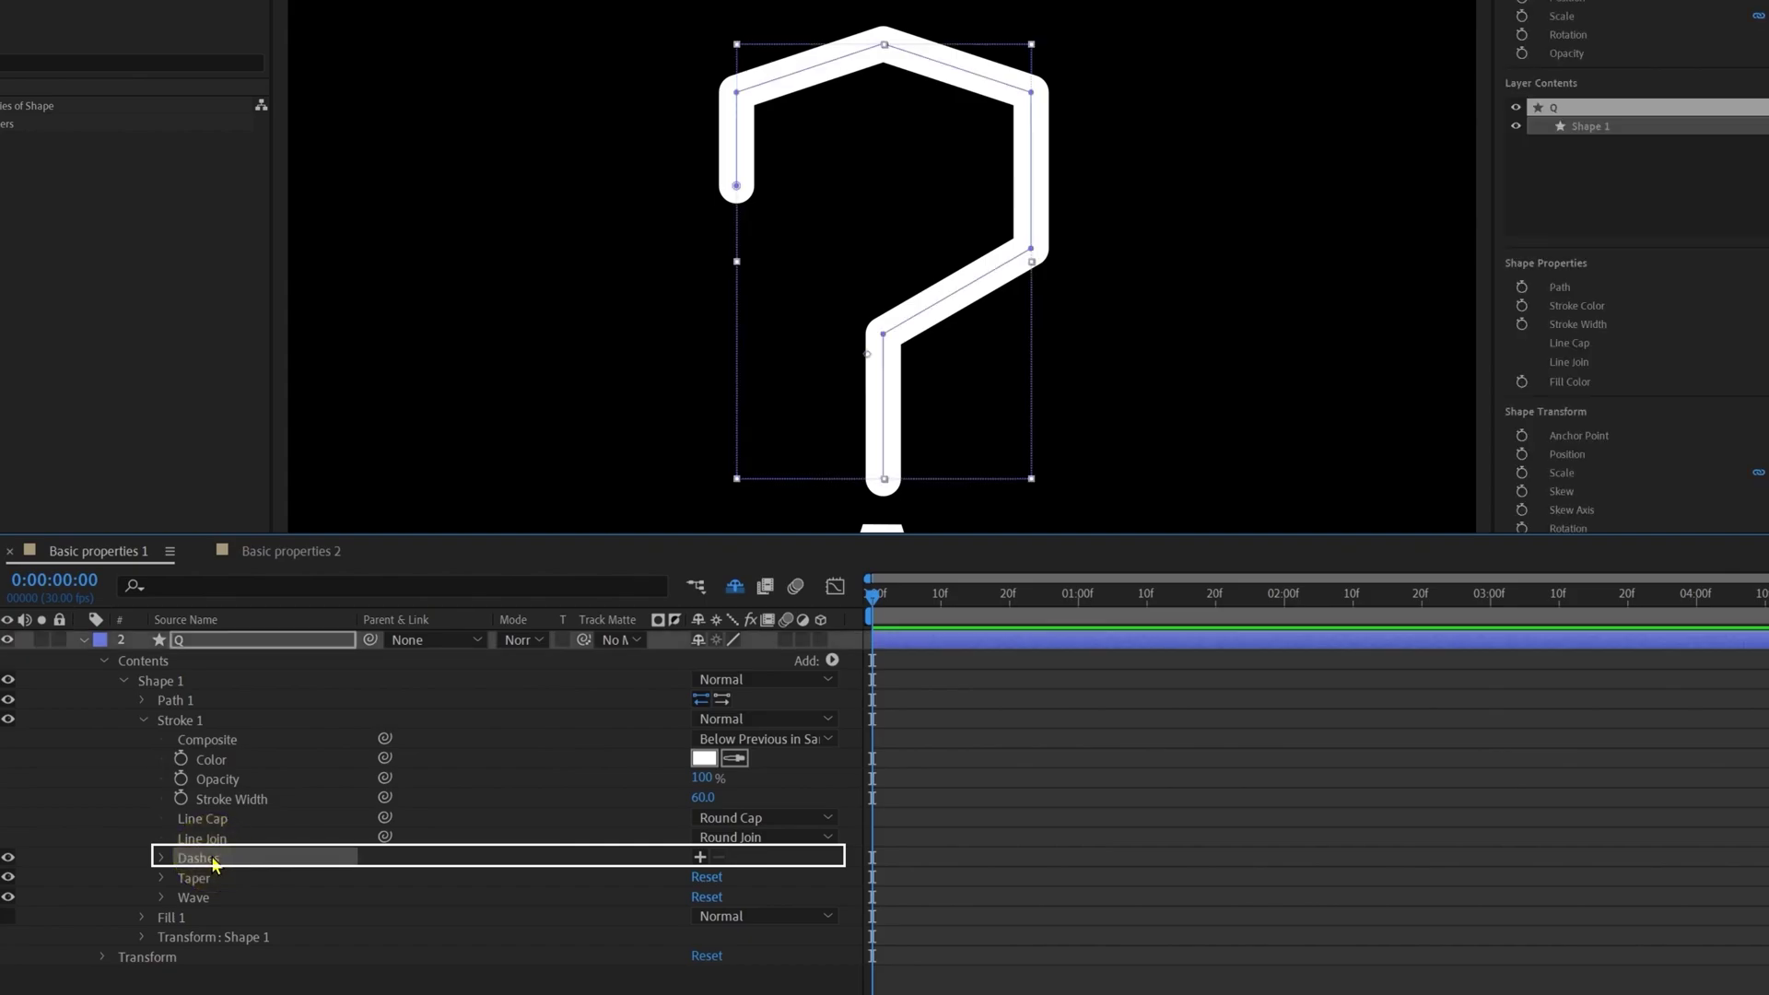
click(163, 857)
click(699, 858)
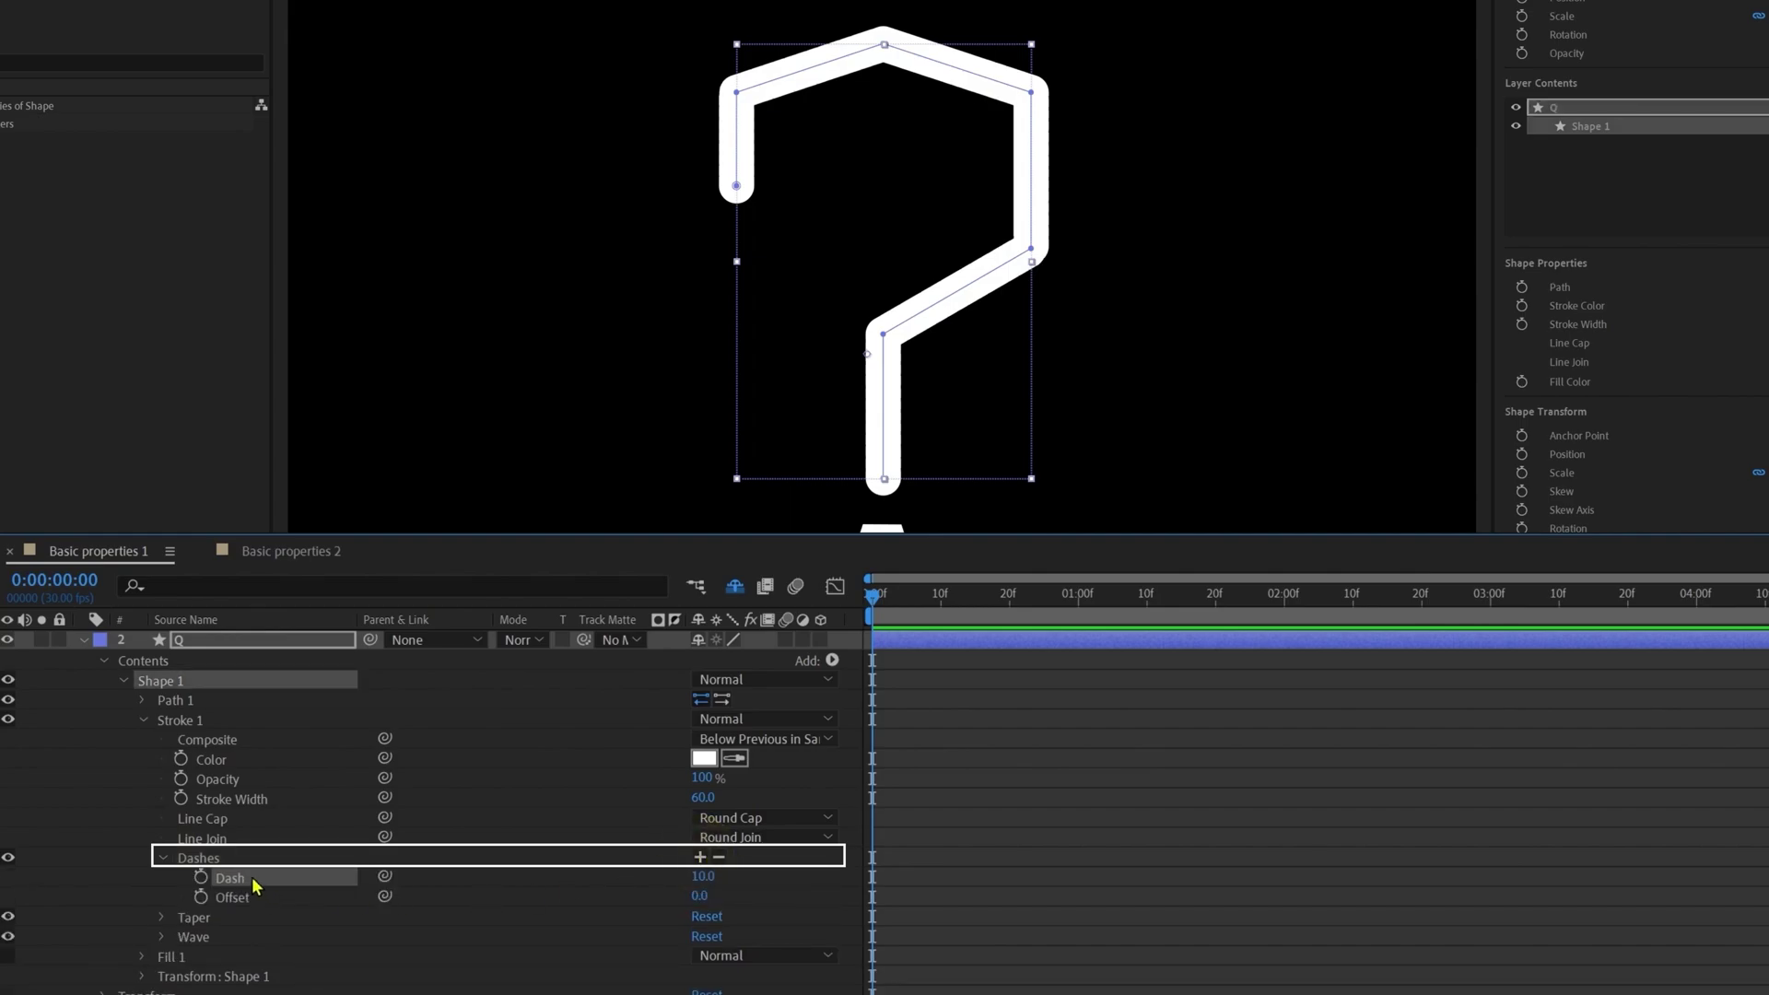
- Set the stroke's Dash length to 200
click(242, 900)
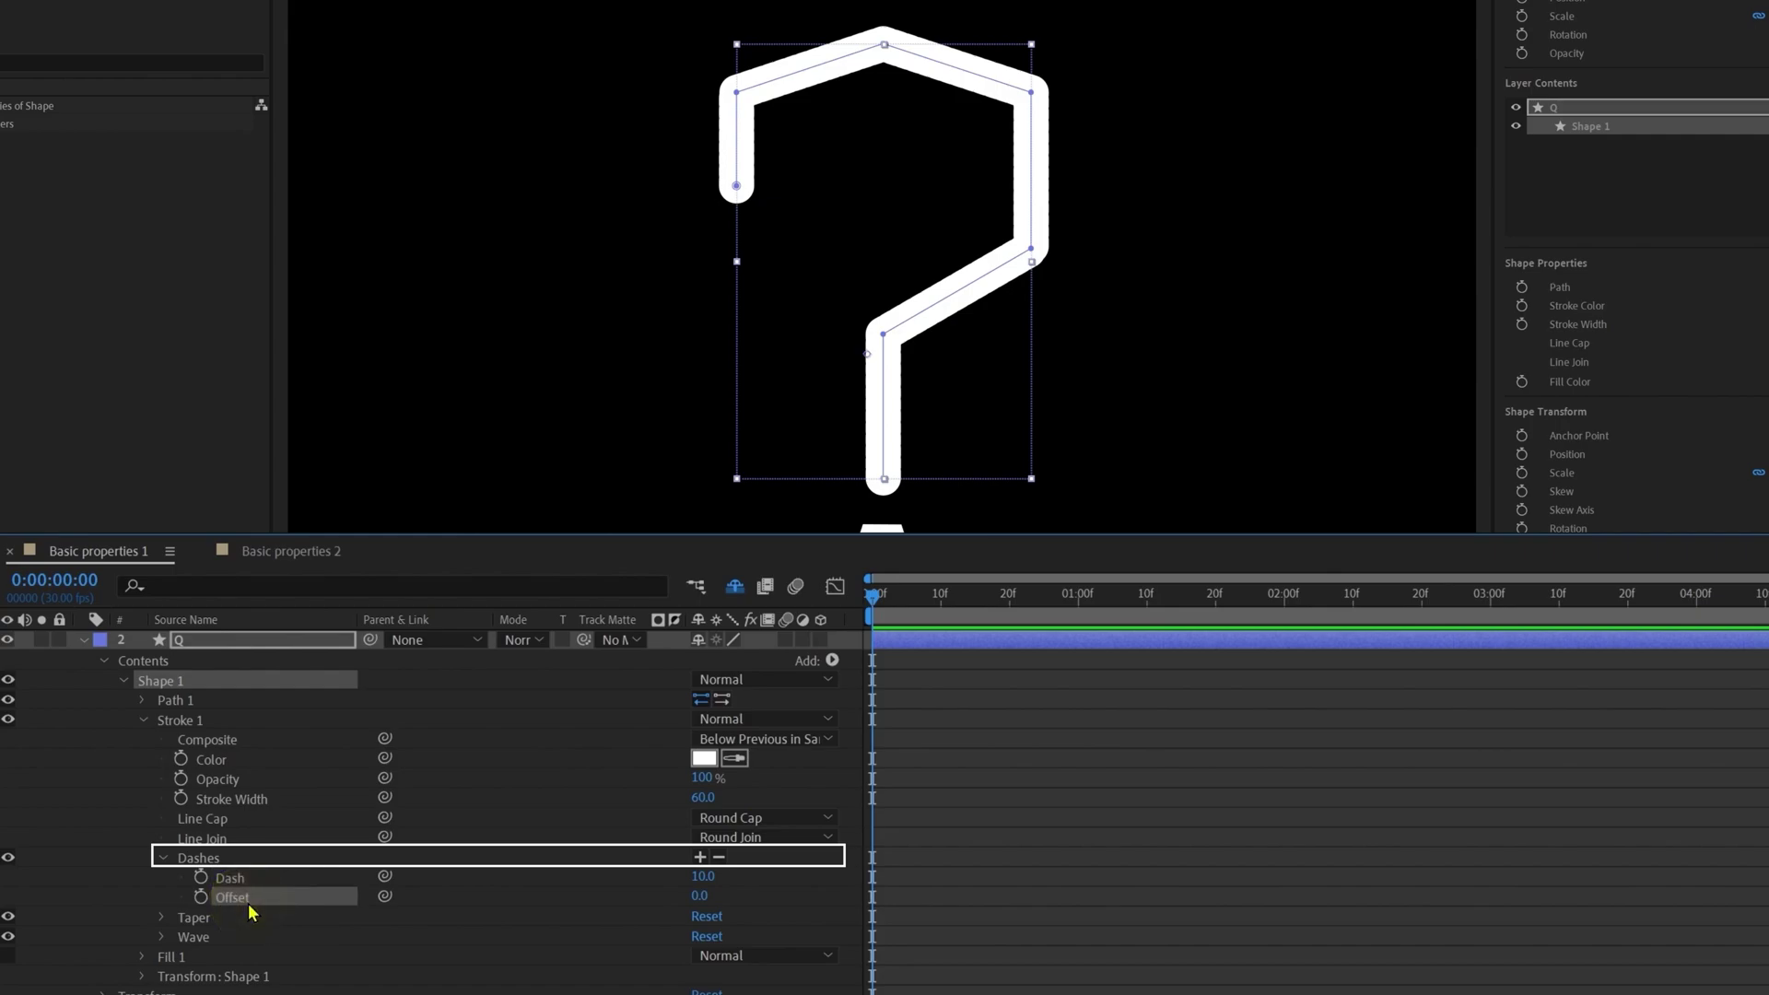
shift+click(268, 875)
drag(702, 875, 876, 866)
mouse_move(707, 876)
mouse_down()
mouse_move(1034, 865)
mouse_move(645, 901)
mouse_up()
click(709, 877)
text(200)
key(Return)
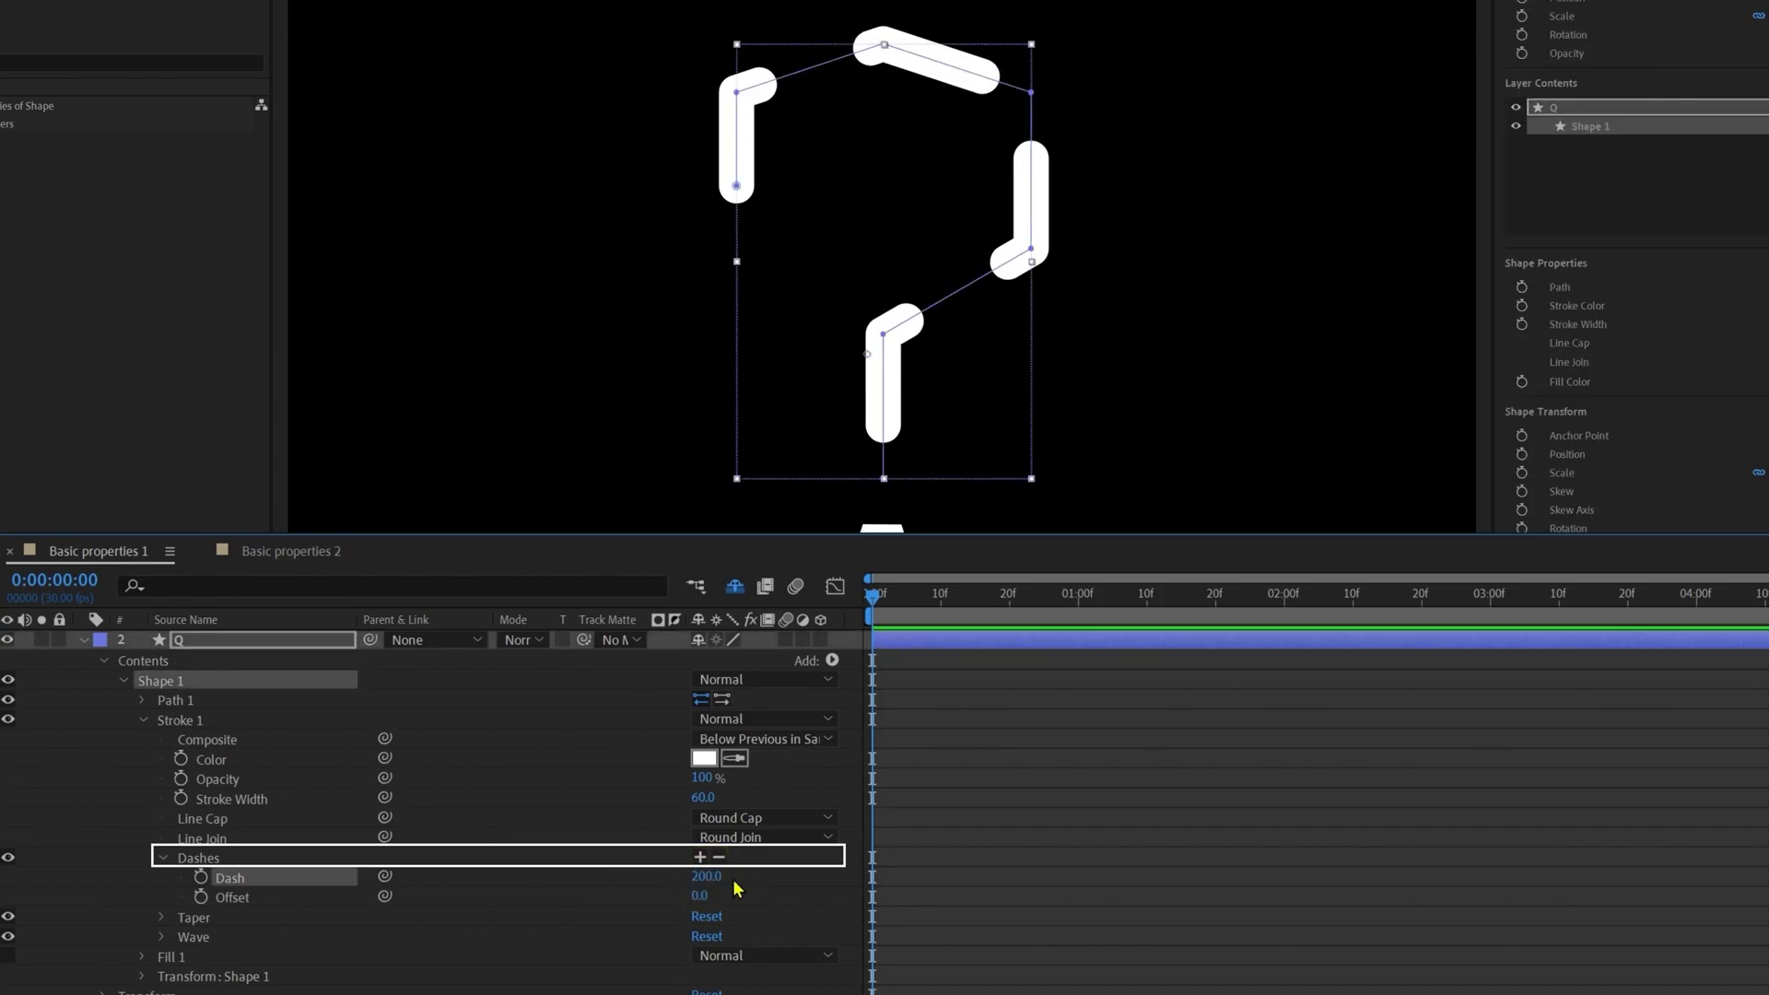
- Add a Gap to the stroke's dashes and set it to 209
click(700, 857)
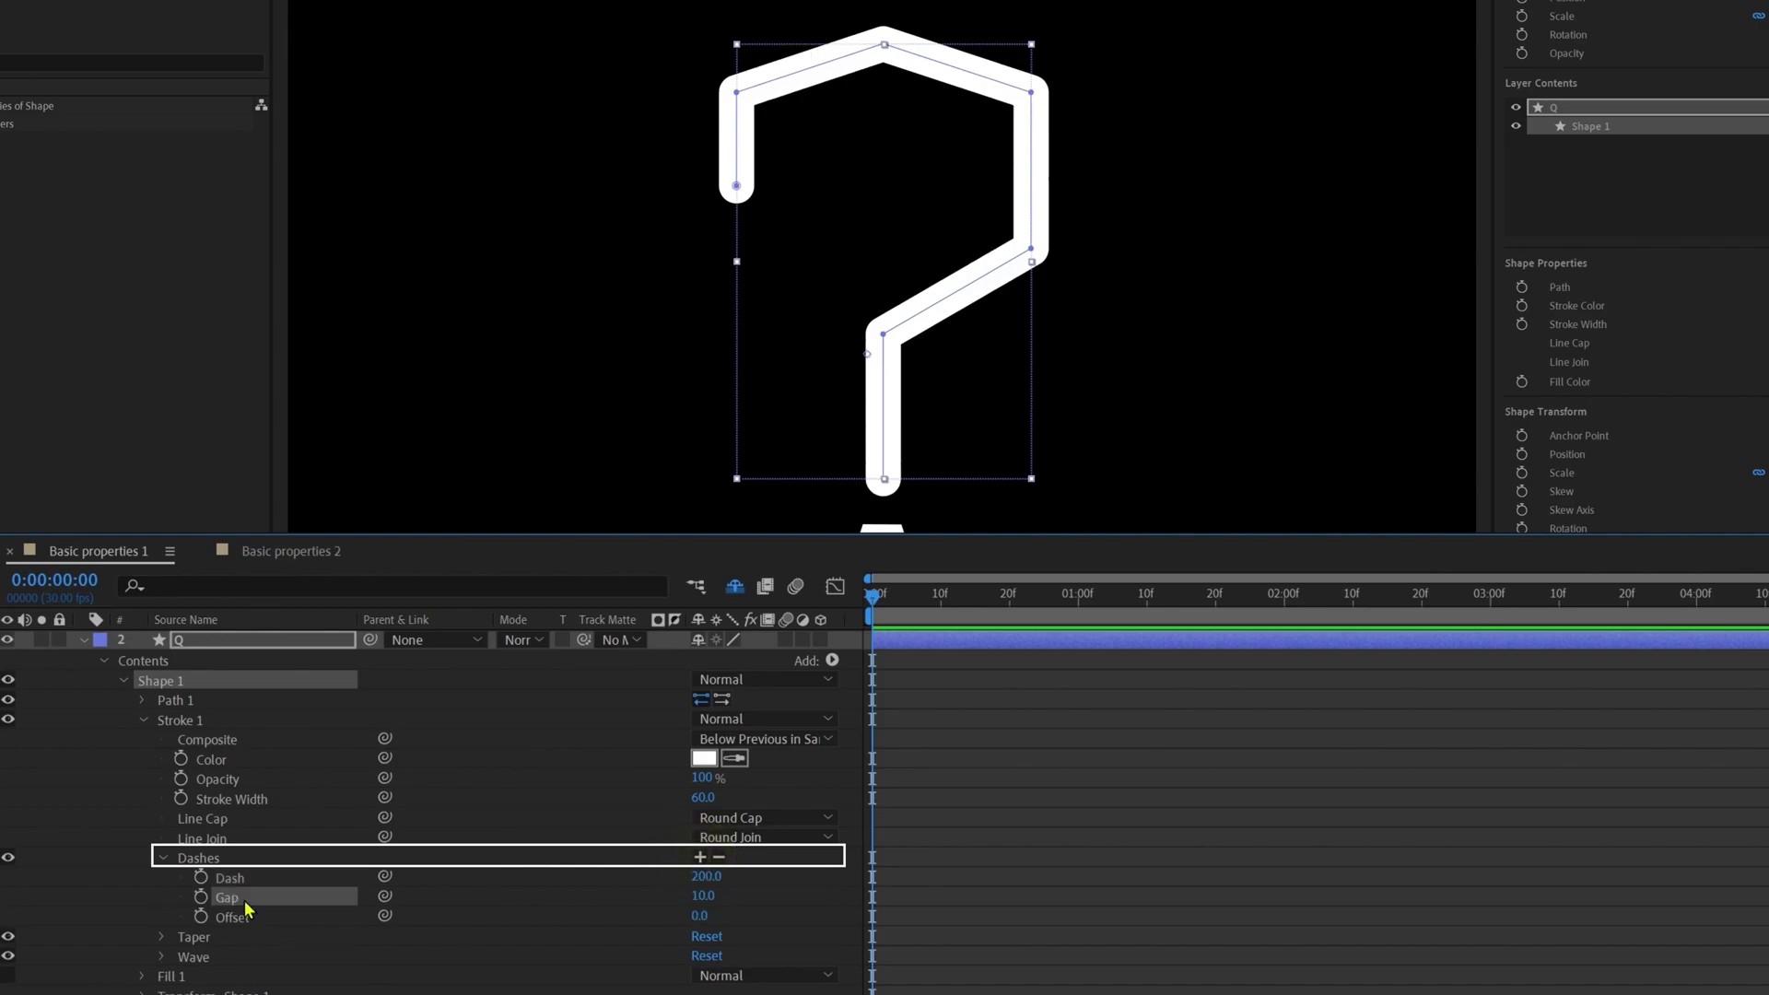
mouse_move(702, 895)
mouse_down()
mouse_move(959, 900)
mouse_move(930, 901)
mouse_up()
click(930, 901)
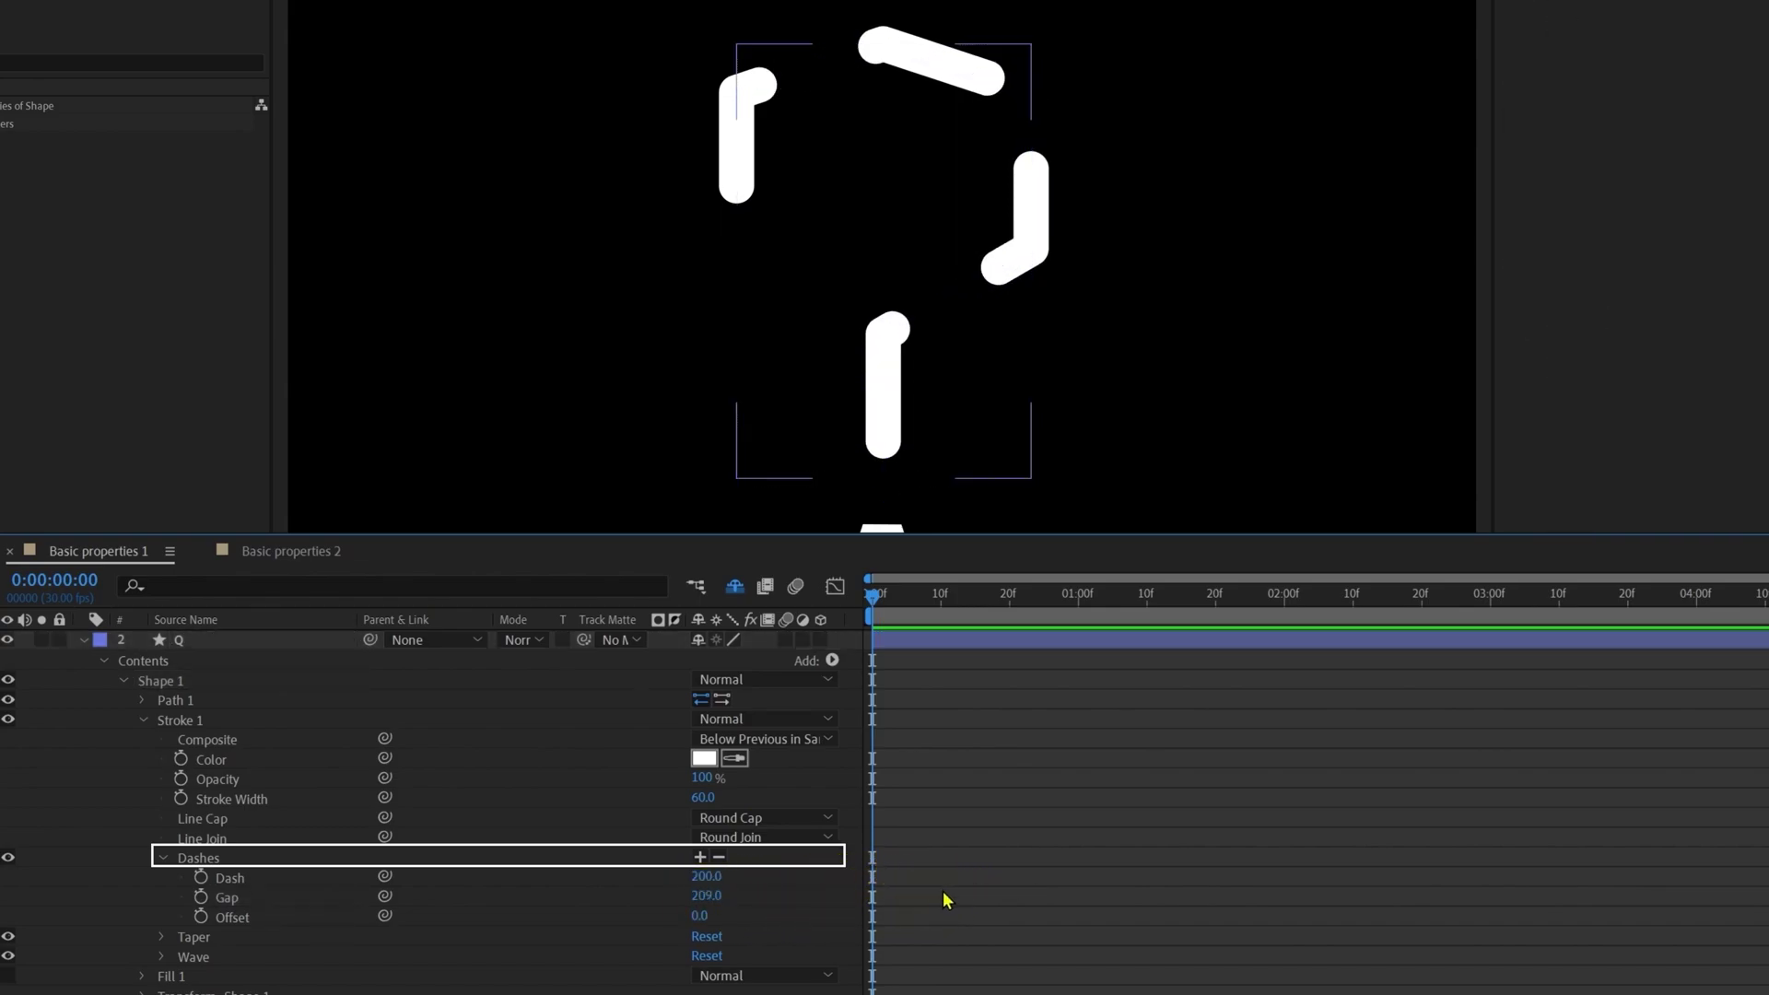
- Add a second dash of 51 and a second gap of 91 to the stroke's dash pattern
click(700, 858)
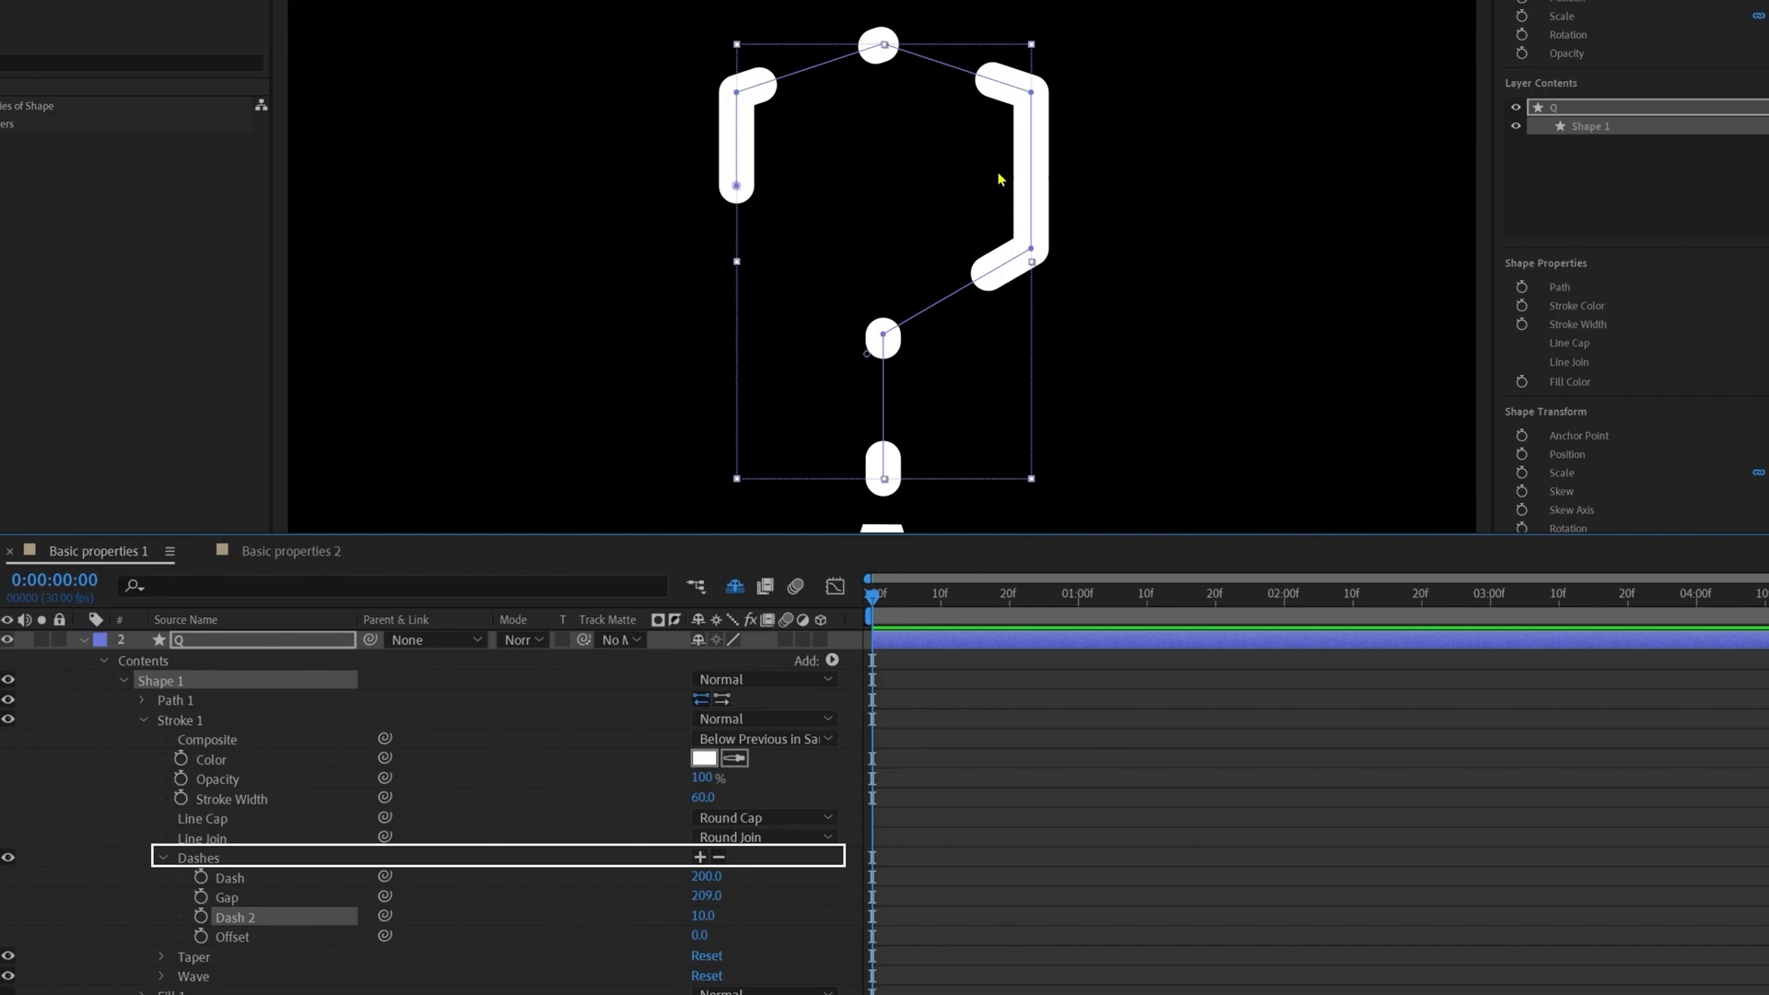
mouse_move(702, 915)
mouse_down()
mouse_move(761, 924)
mouse_move(702, 945)
mouse_move(803, 945)
mouse_up()
click(699, 858)
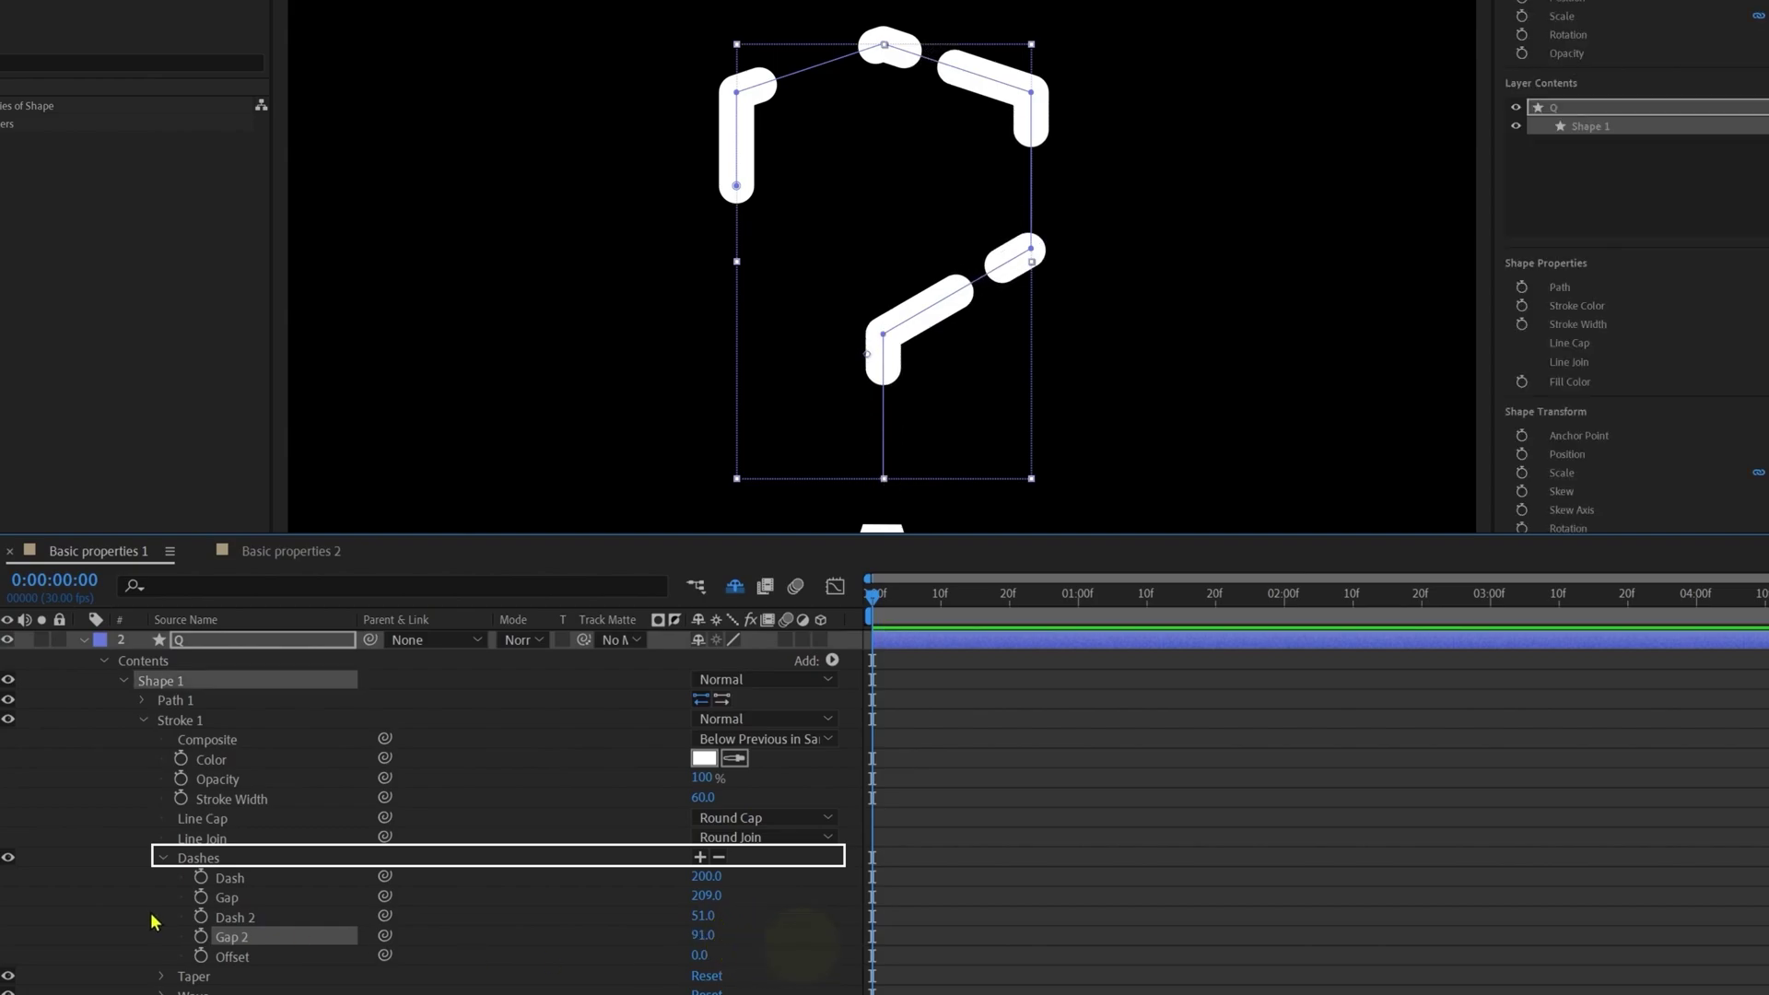
click(243, 917)
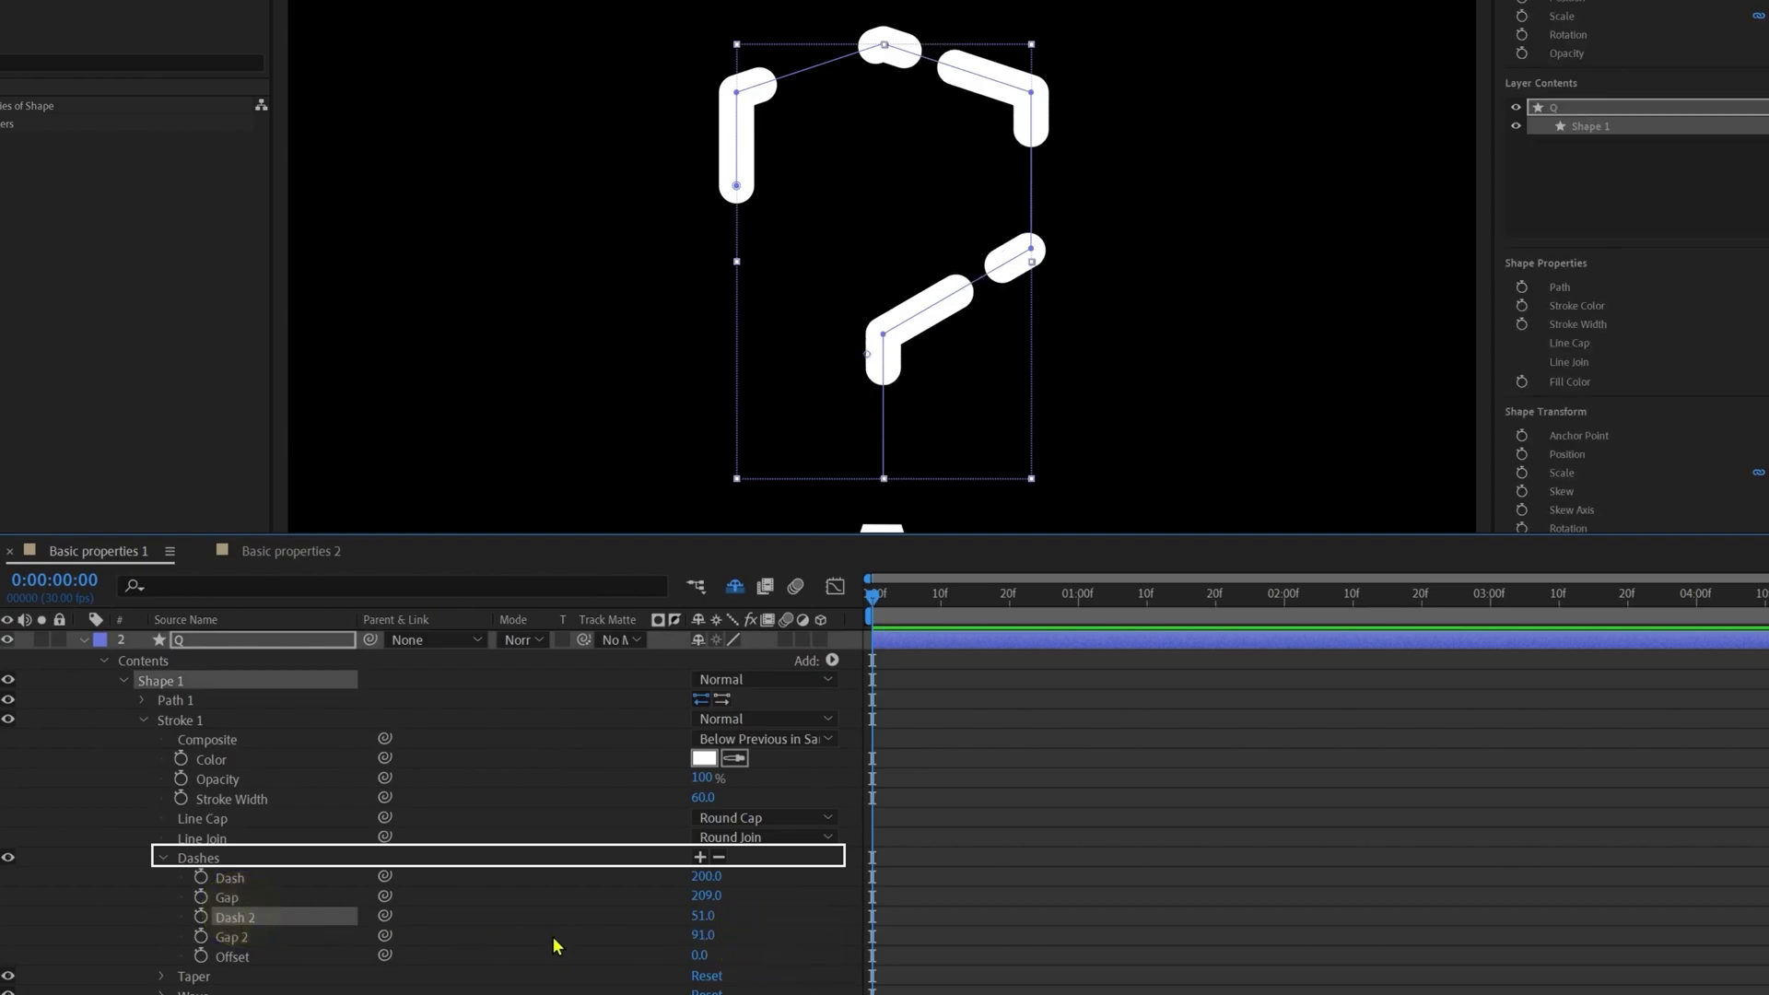
- Add and remove a third dash, and set the stroke's dash Offset to 998
click(699, 858)
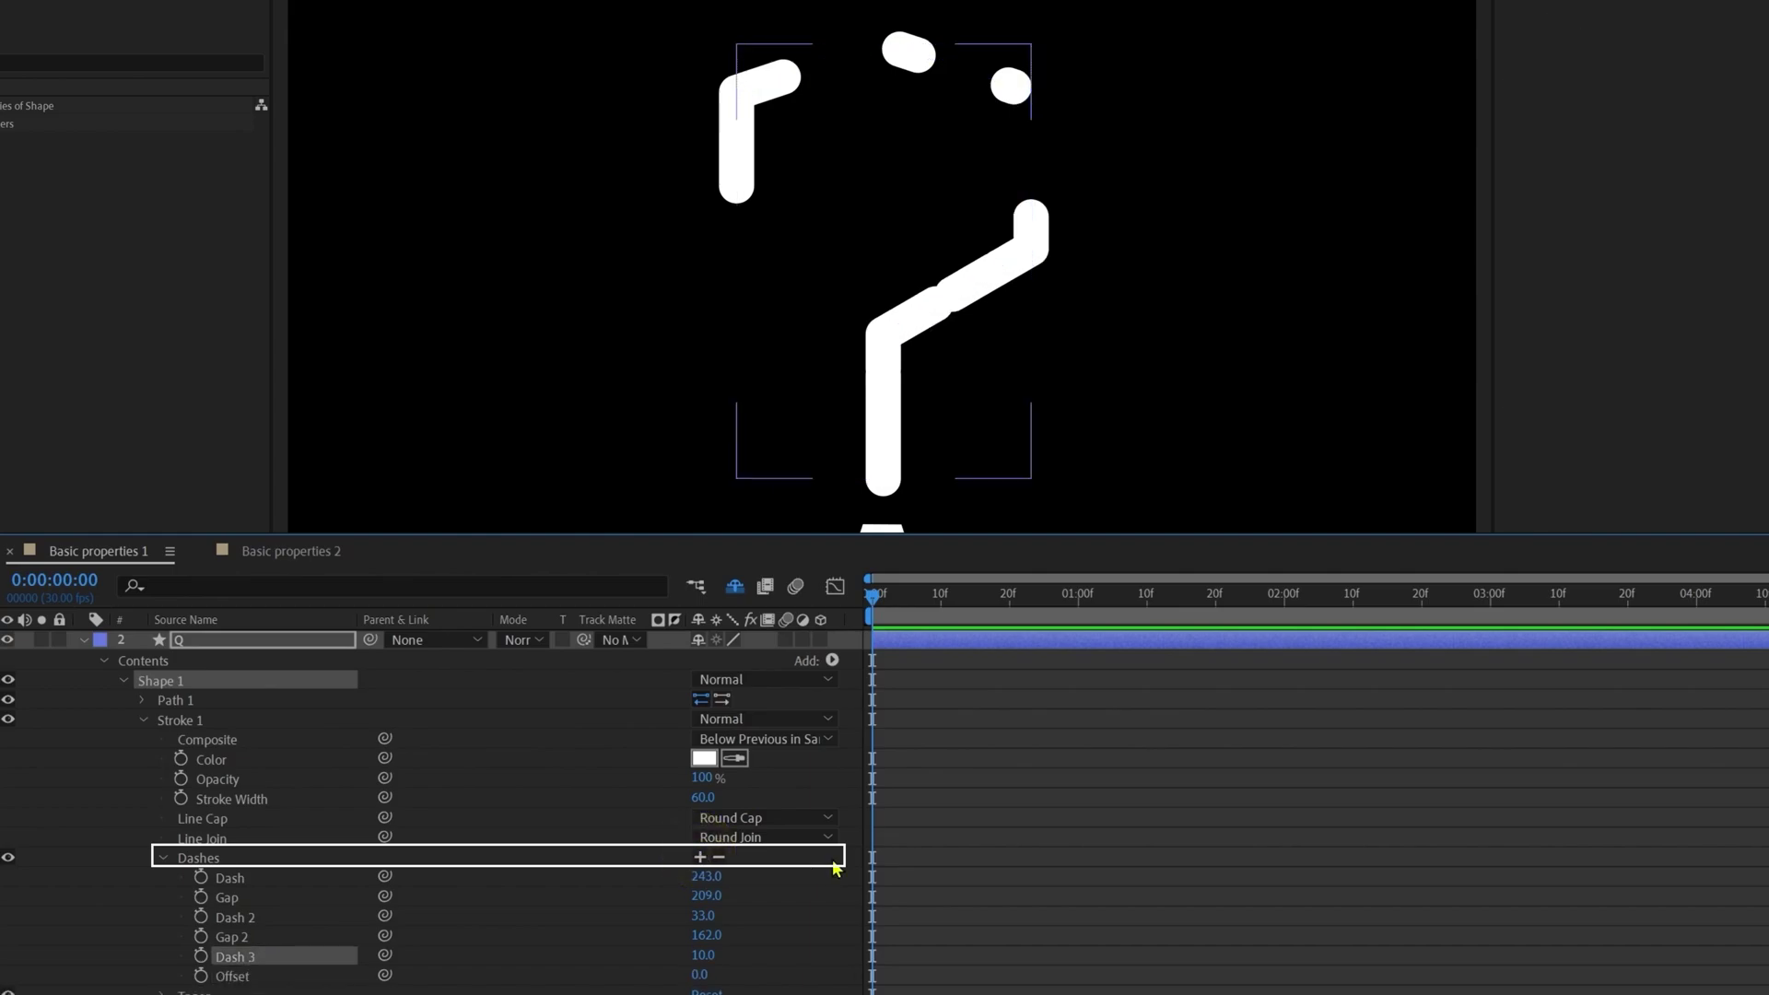
key(Delete)
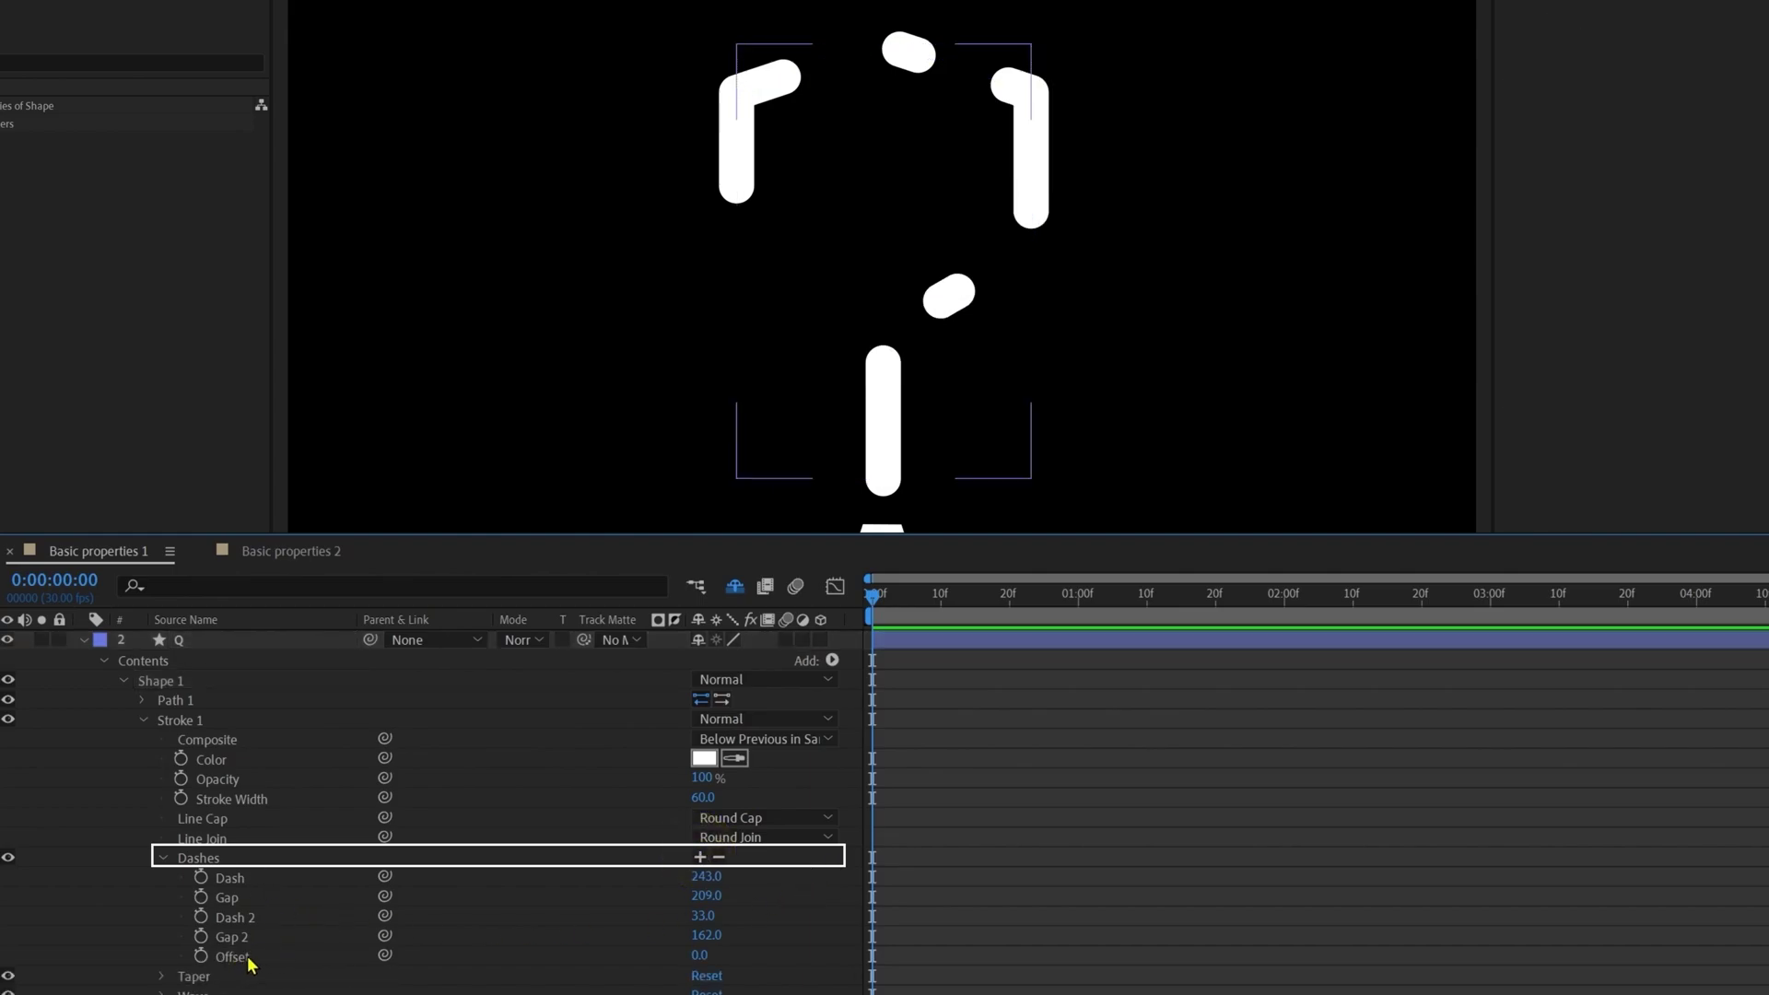
drag(693, 962, 1764, 907)
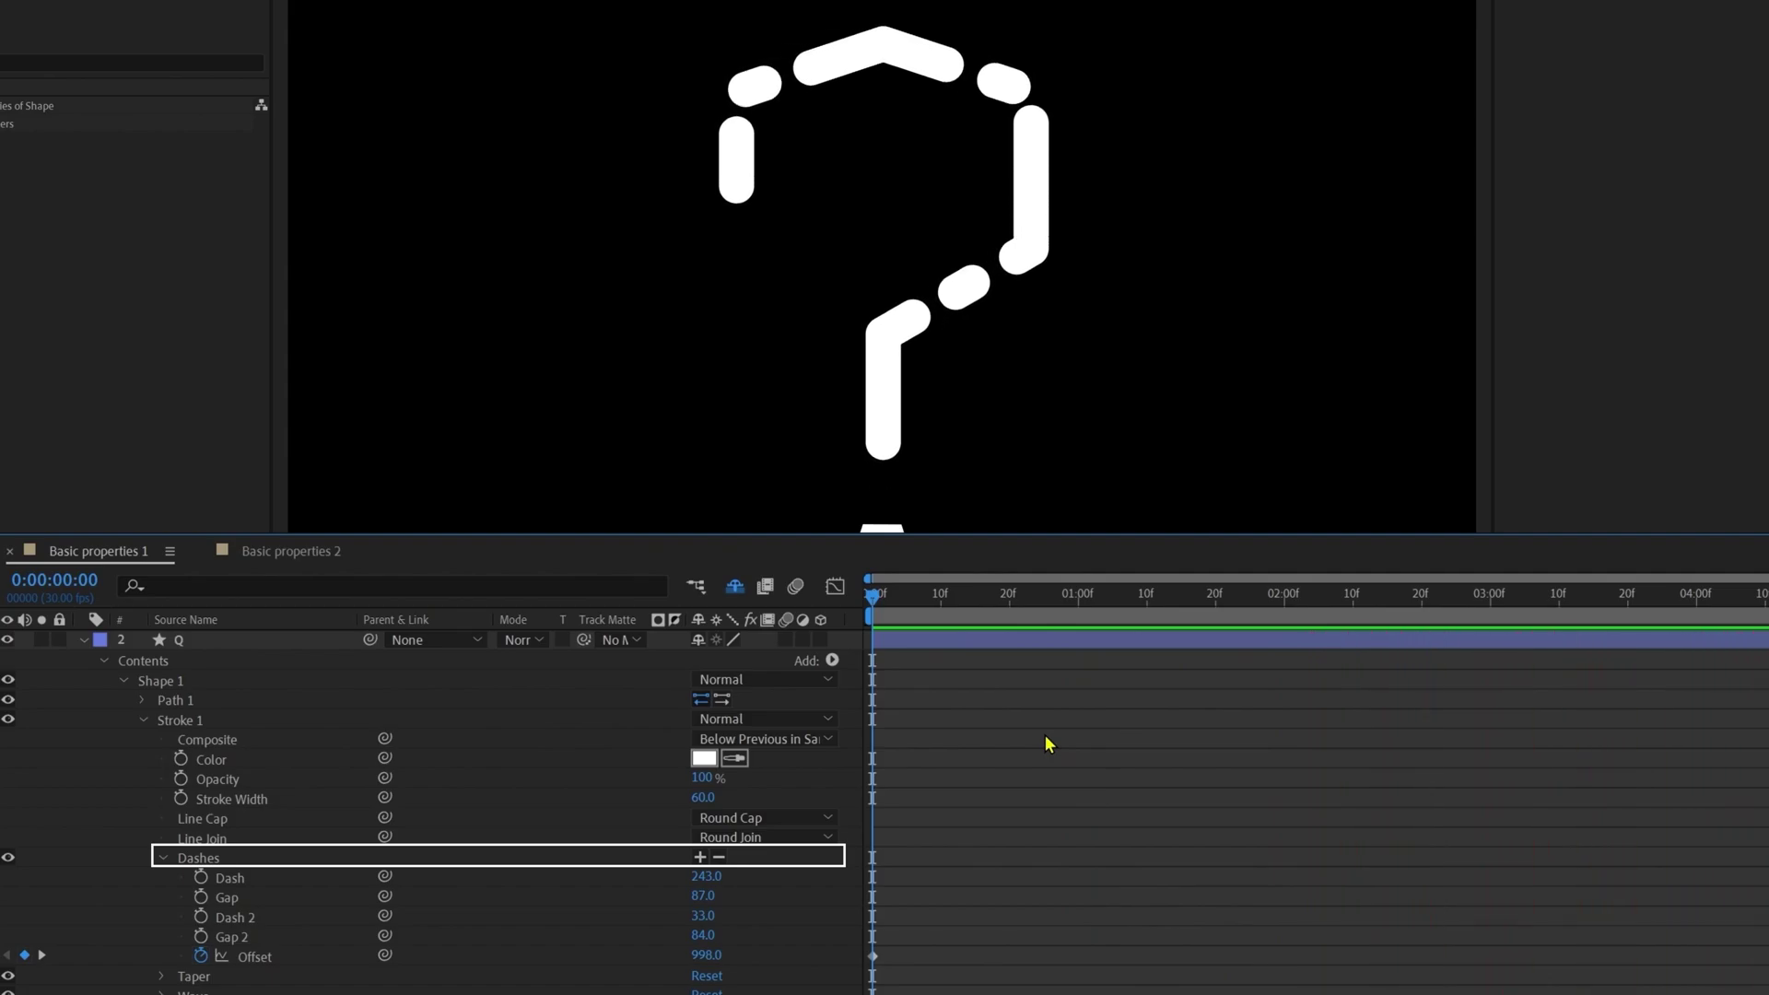
- Switch to the Basic properties 2 composition and expand Shape Layer 1 down to its Stroke 1 properties
click(194, 833)
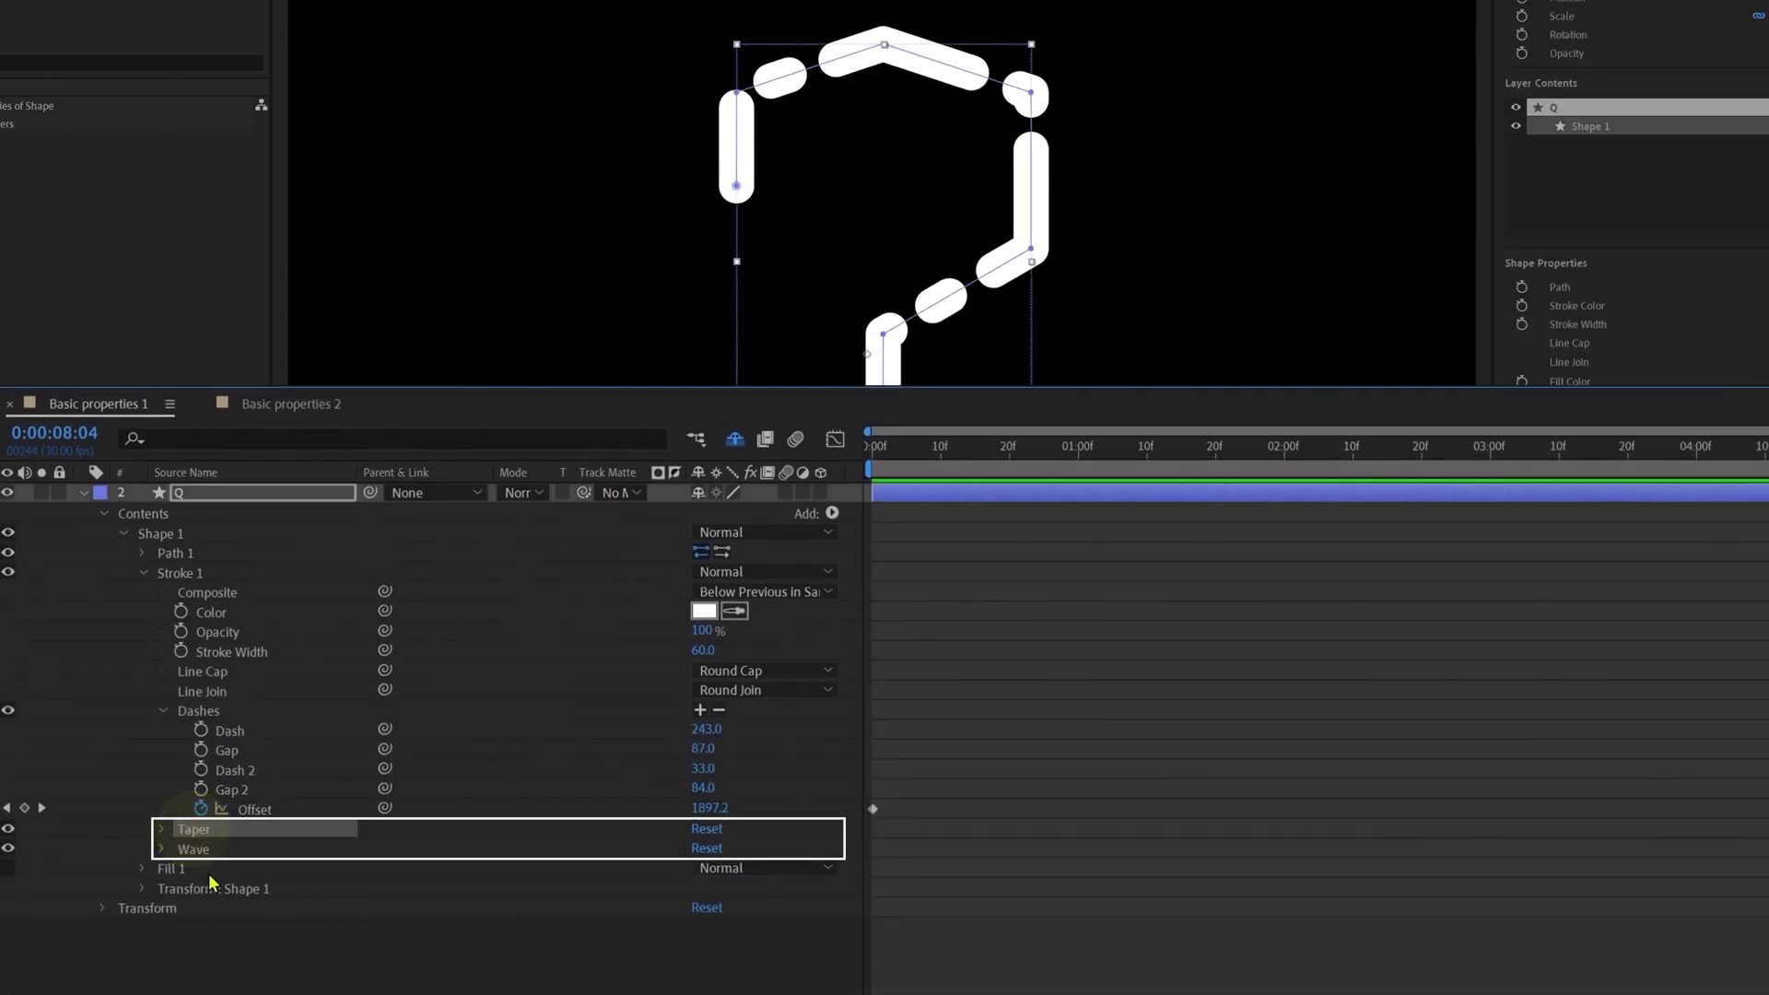
click(195, 851)
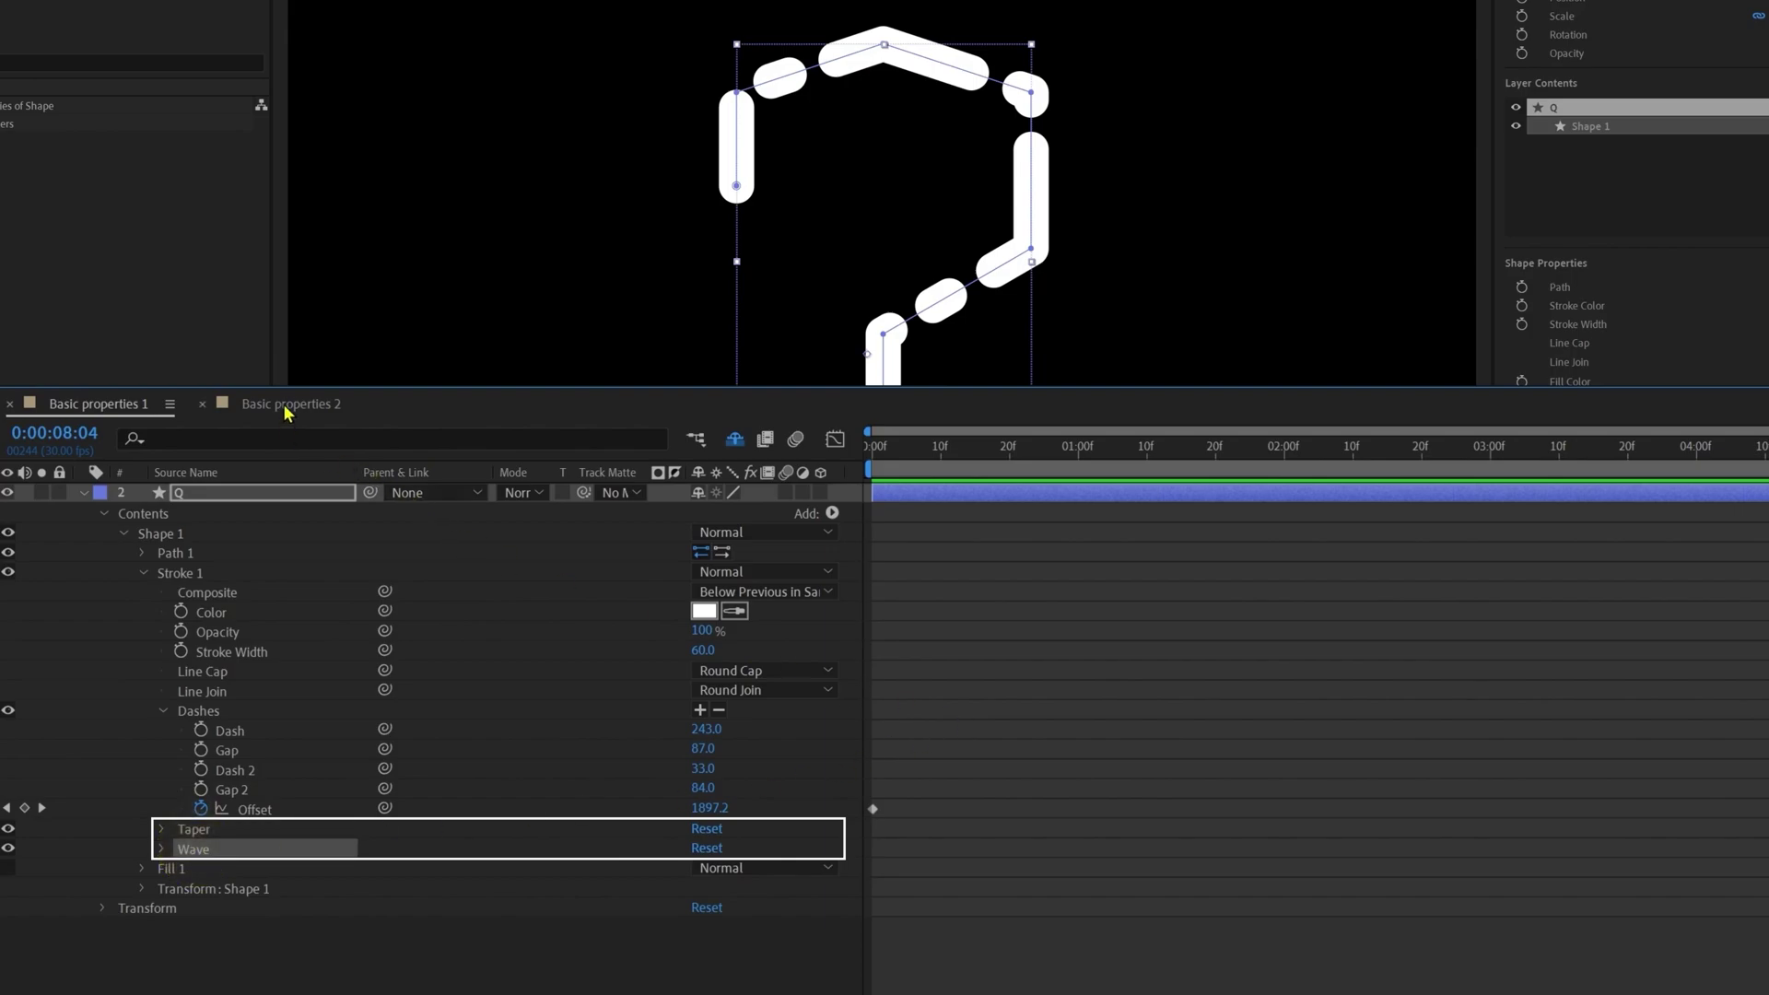
click(287, 405)
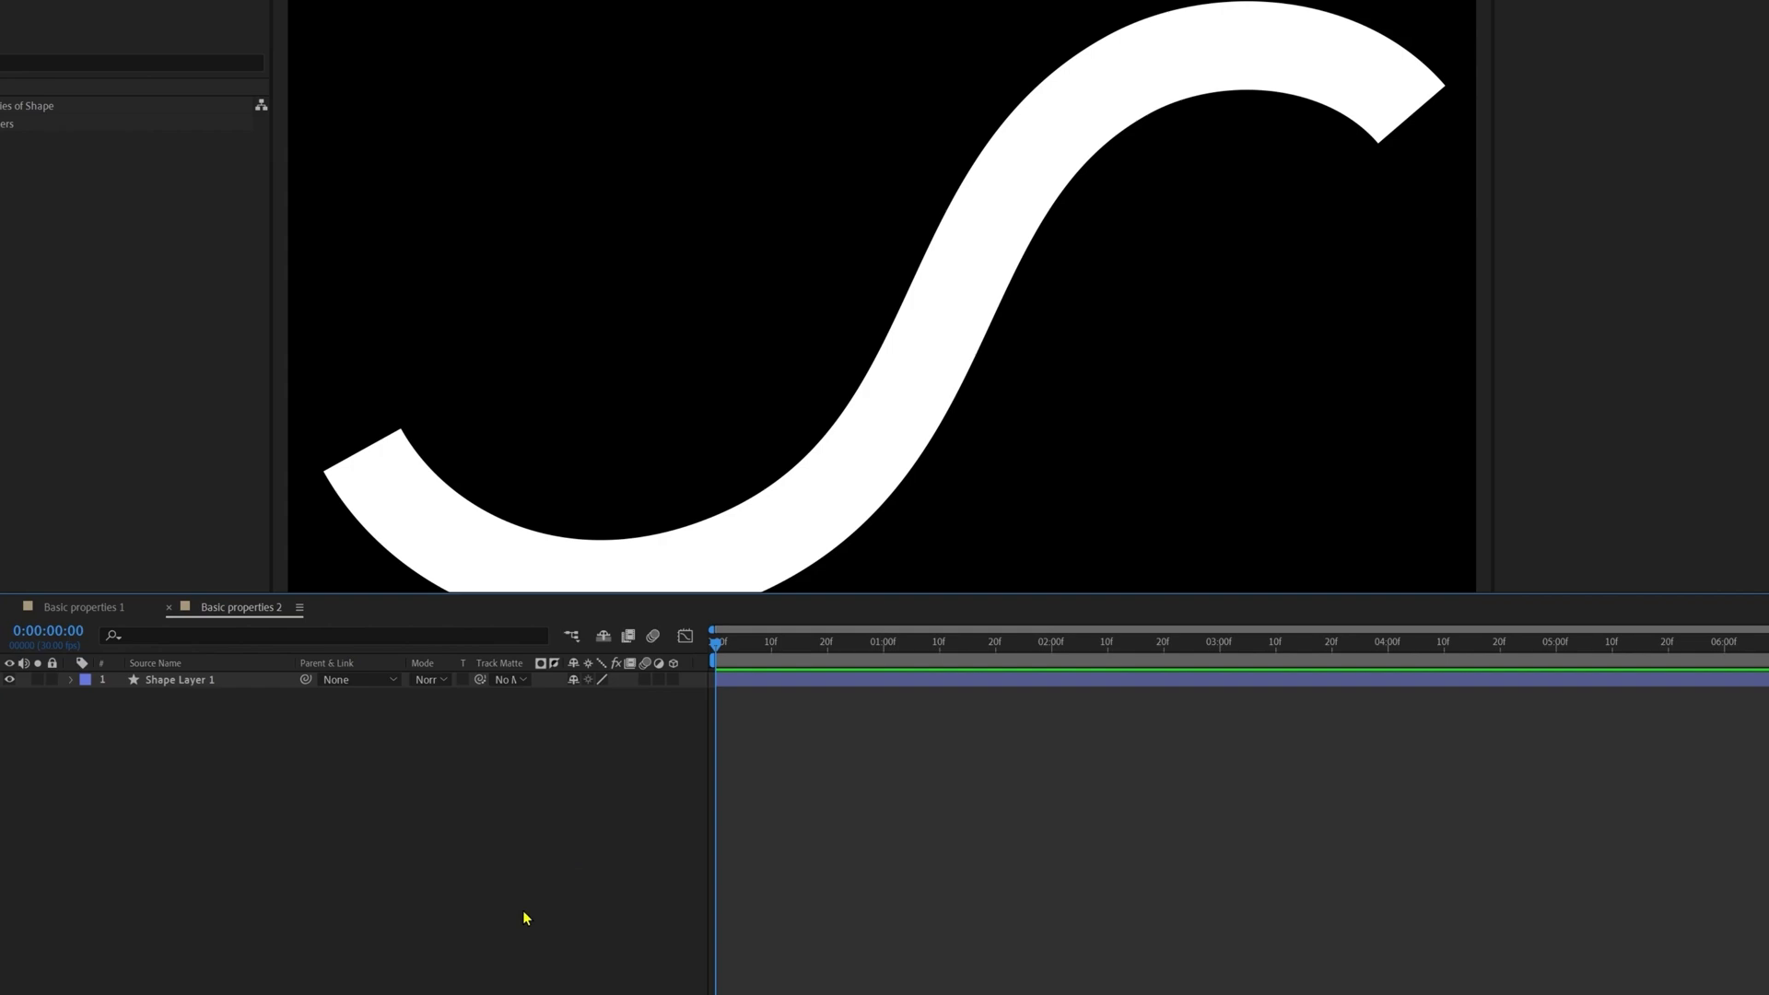
click(70, 679)
click(87, 696)
click(104, 712)
click(121, 743)
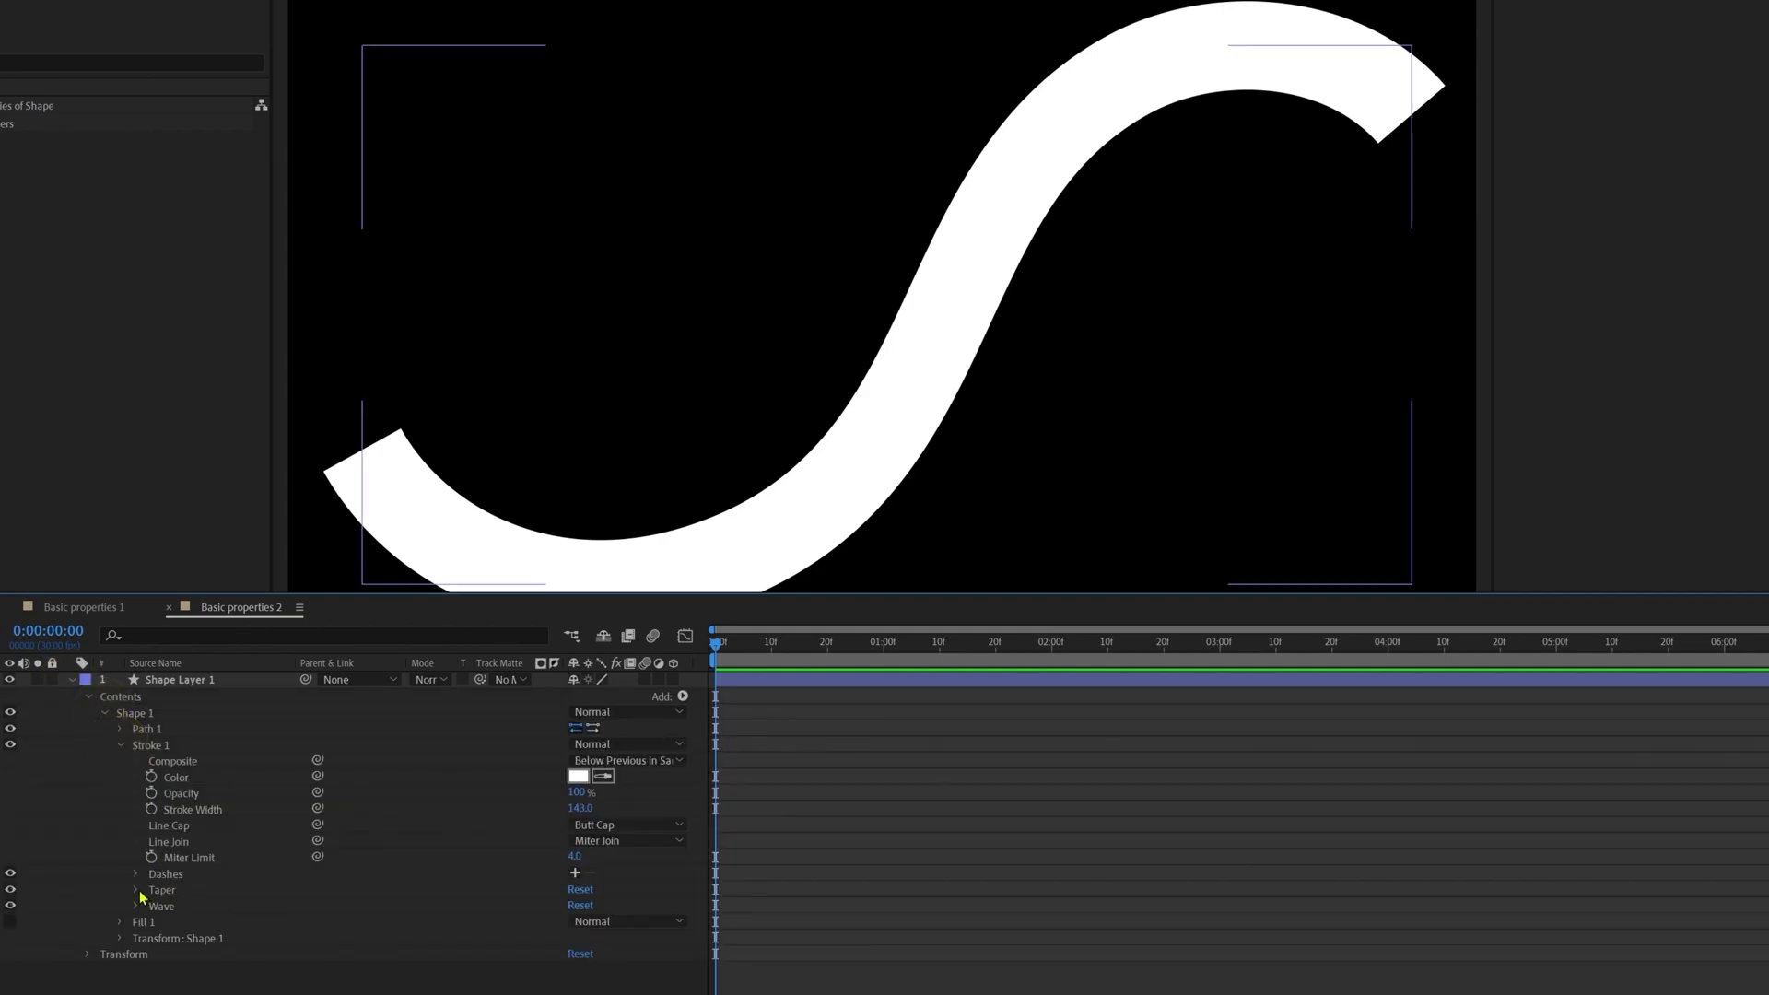
- Set the stroke taper's Start Length to 47% and End Length to 43%
click(138, 890)
drag(669, 889, 761, 892)
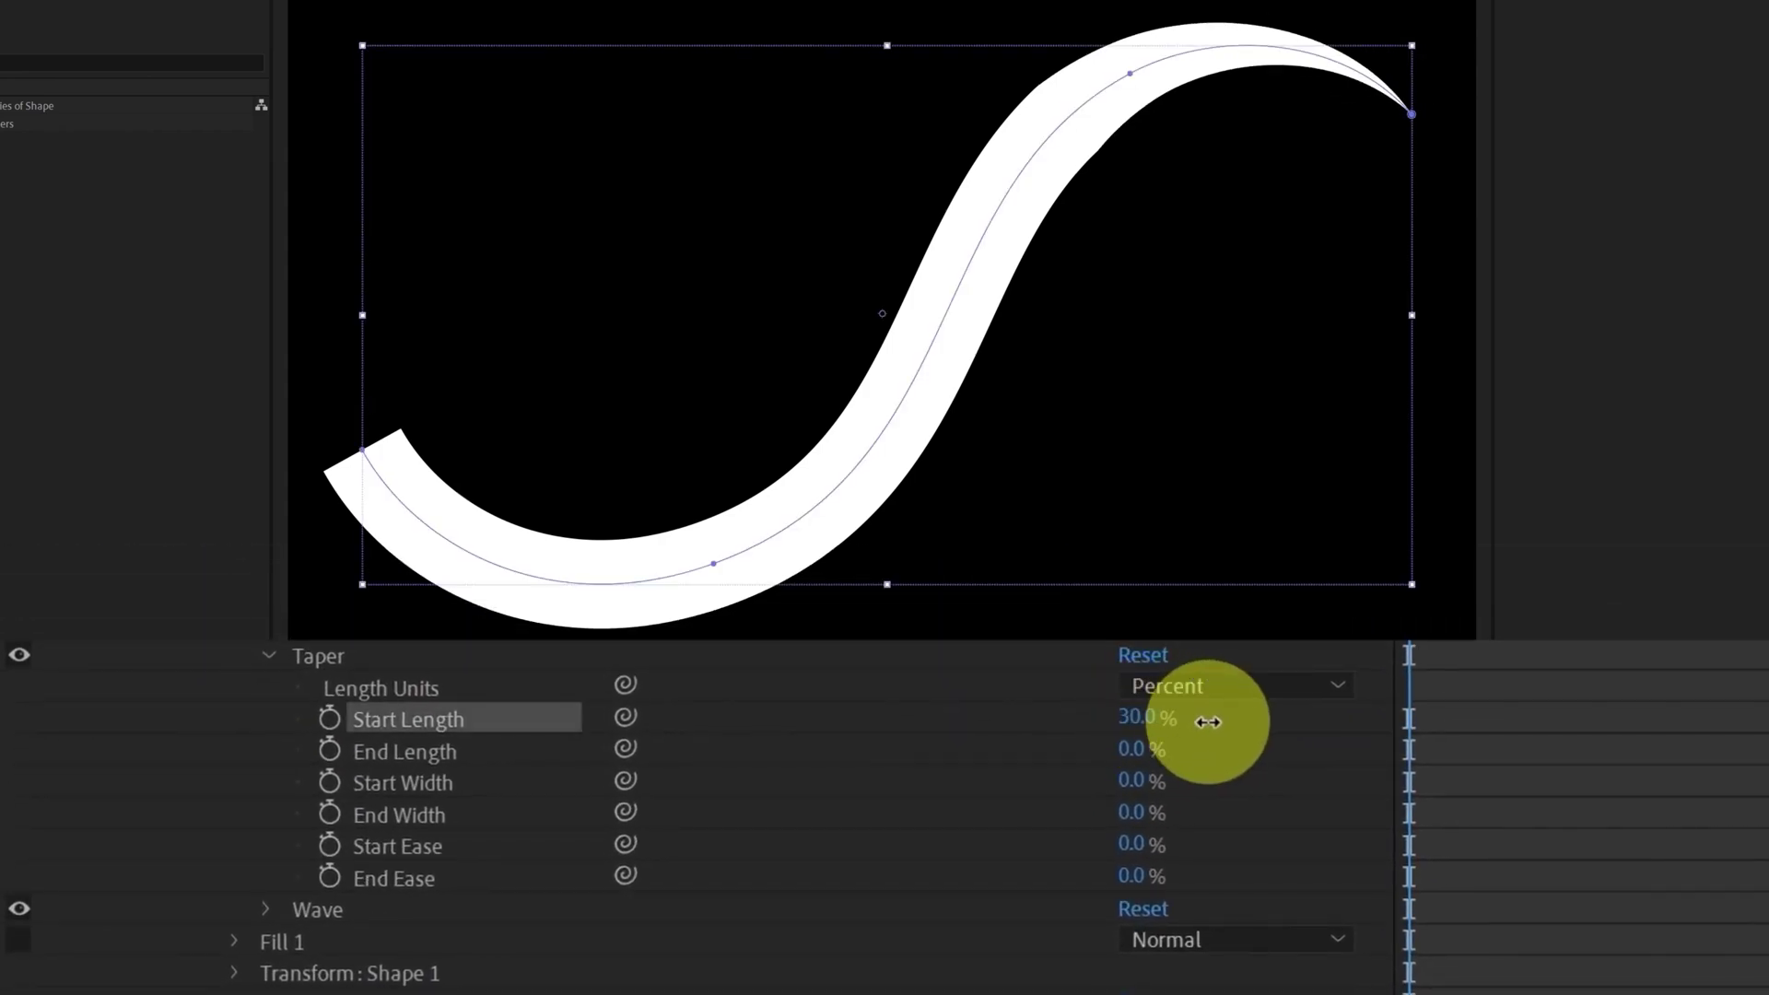
drag(1295, 728, 1337, 733)
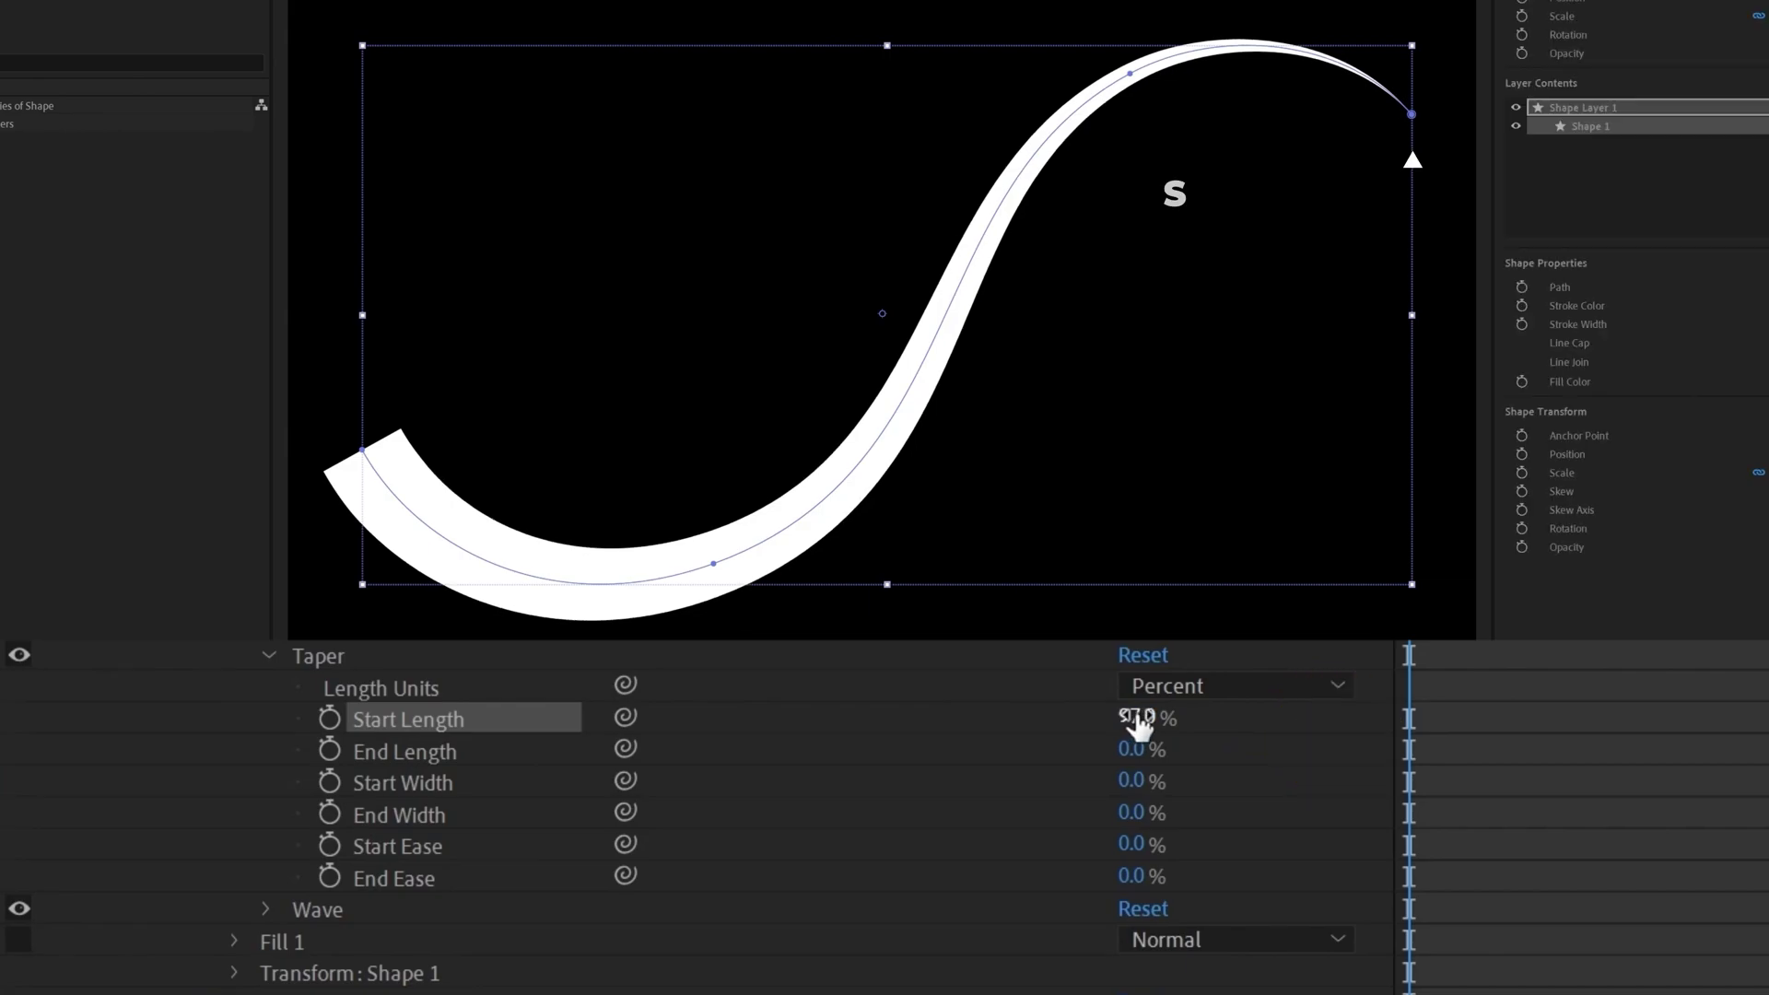
mouse_move(1139, 728)
mouse_down()
mouse_move(1240, 706)
mouse_move(1060, 731)
mouse_up()
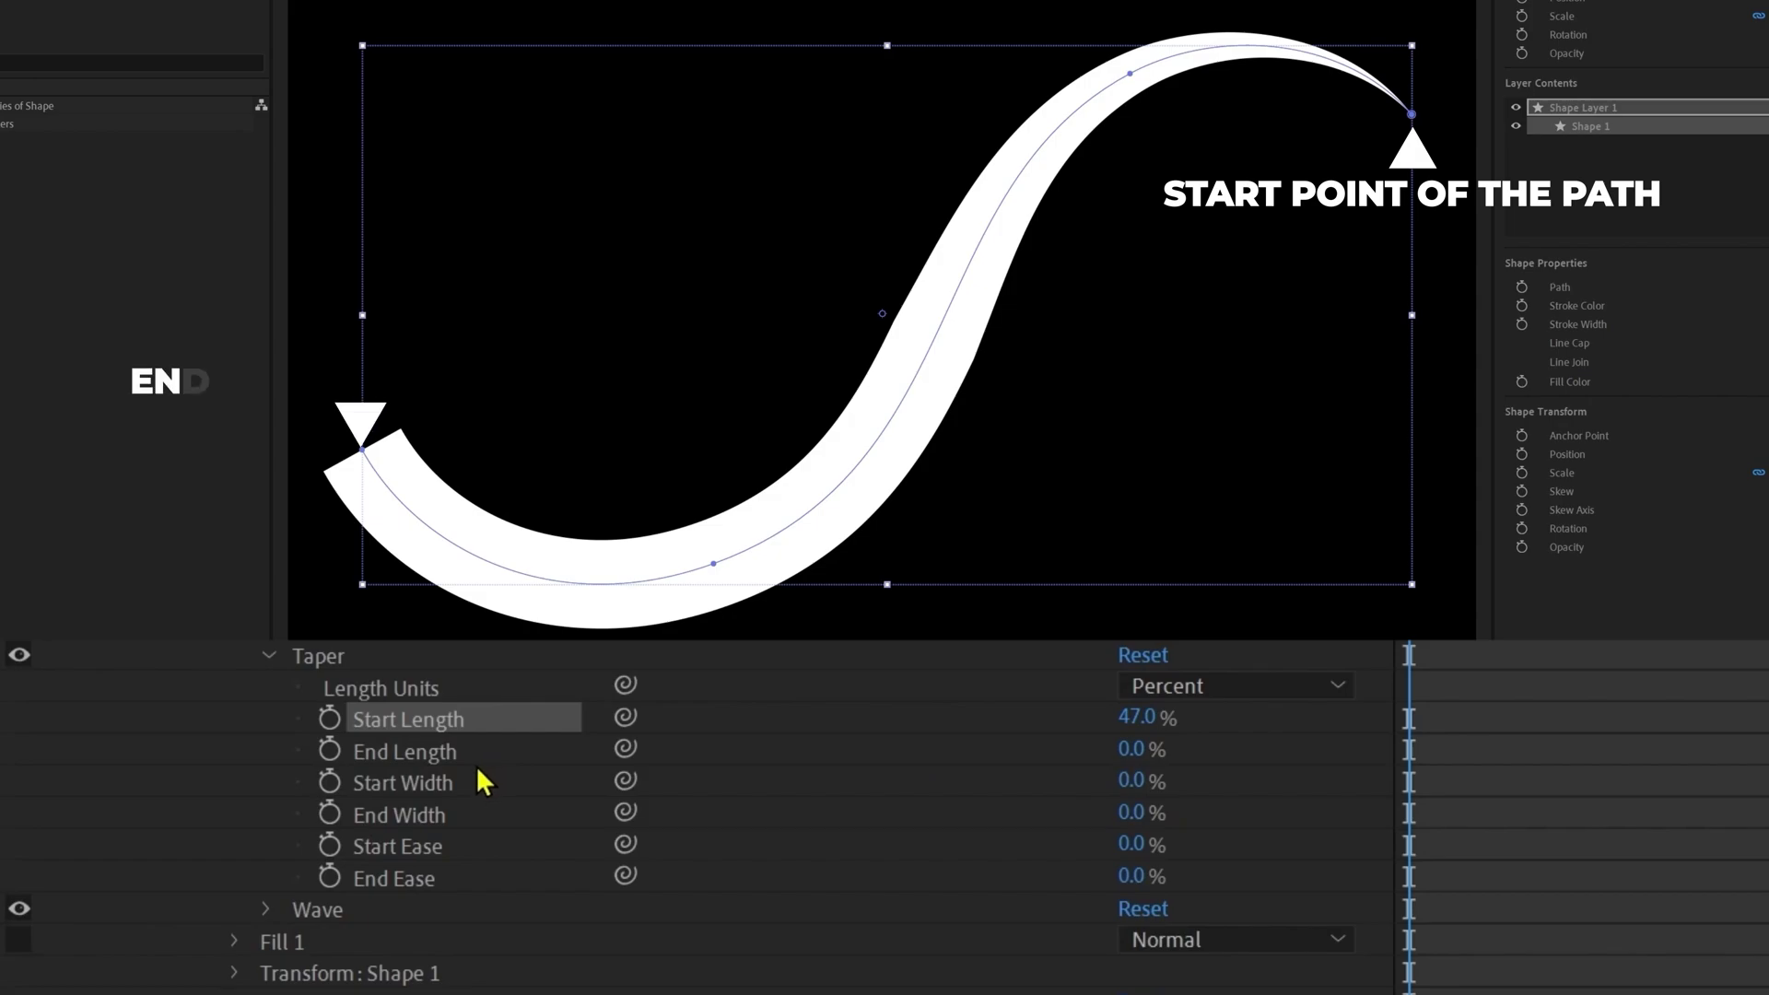
drag(1139, 774, 1234, 783)
key(F2)
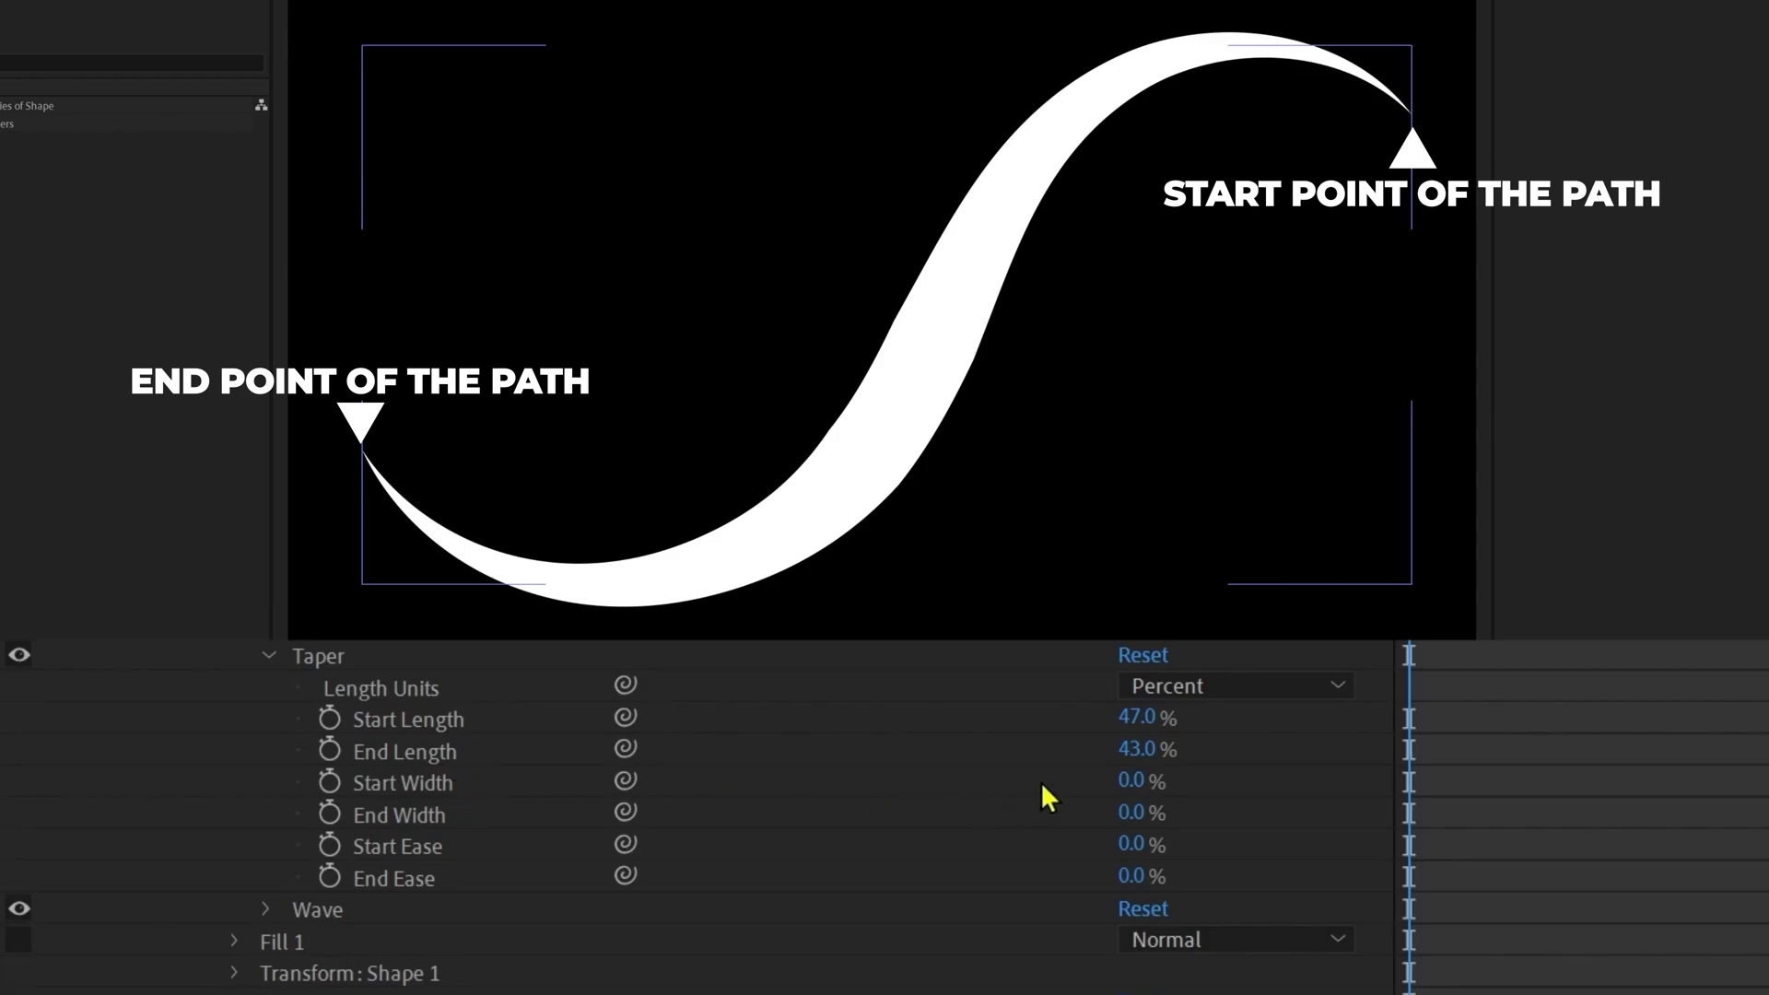
- Set the taper's Start Width to 20%, End Width to 18%, Start Ease to 21% and End Ease to 43%
mouse_move(1128, 780)
mouse_down()
mouse_move(1168, 784)
mouse_move(1145, 810)
mouse_move(1167, 810)
mouse_move(1164, 848)
mouse_up()
click(801, 865)
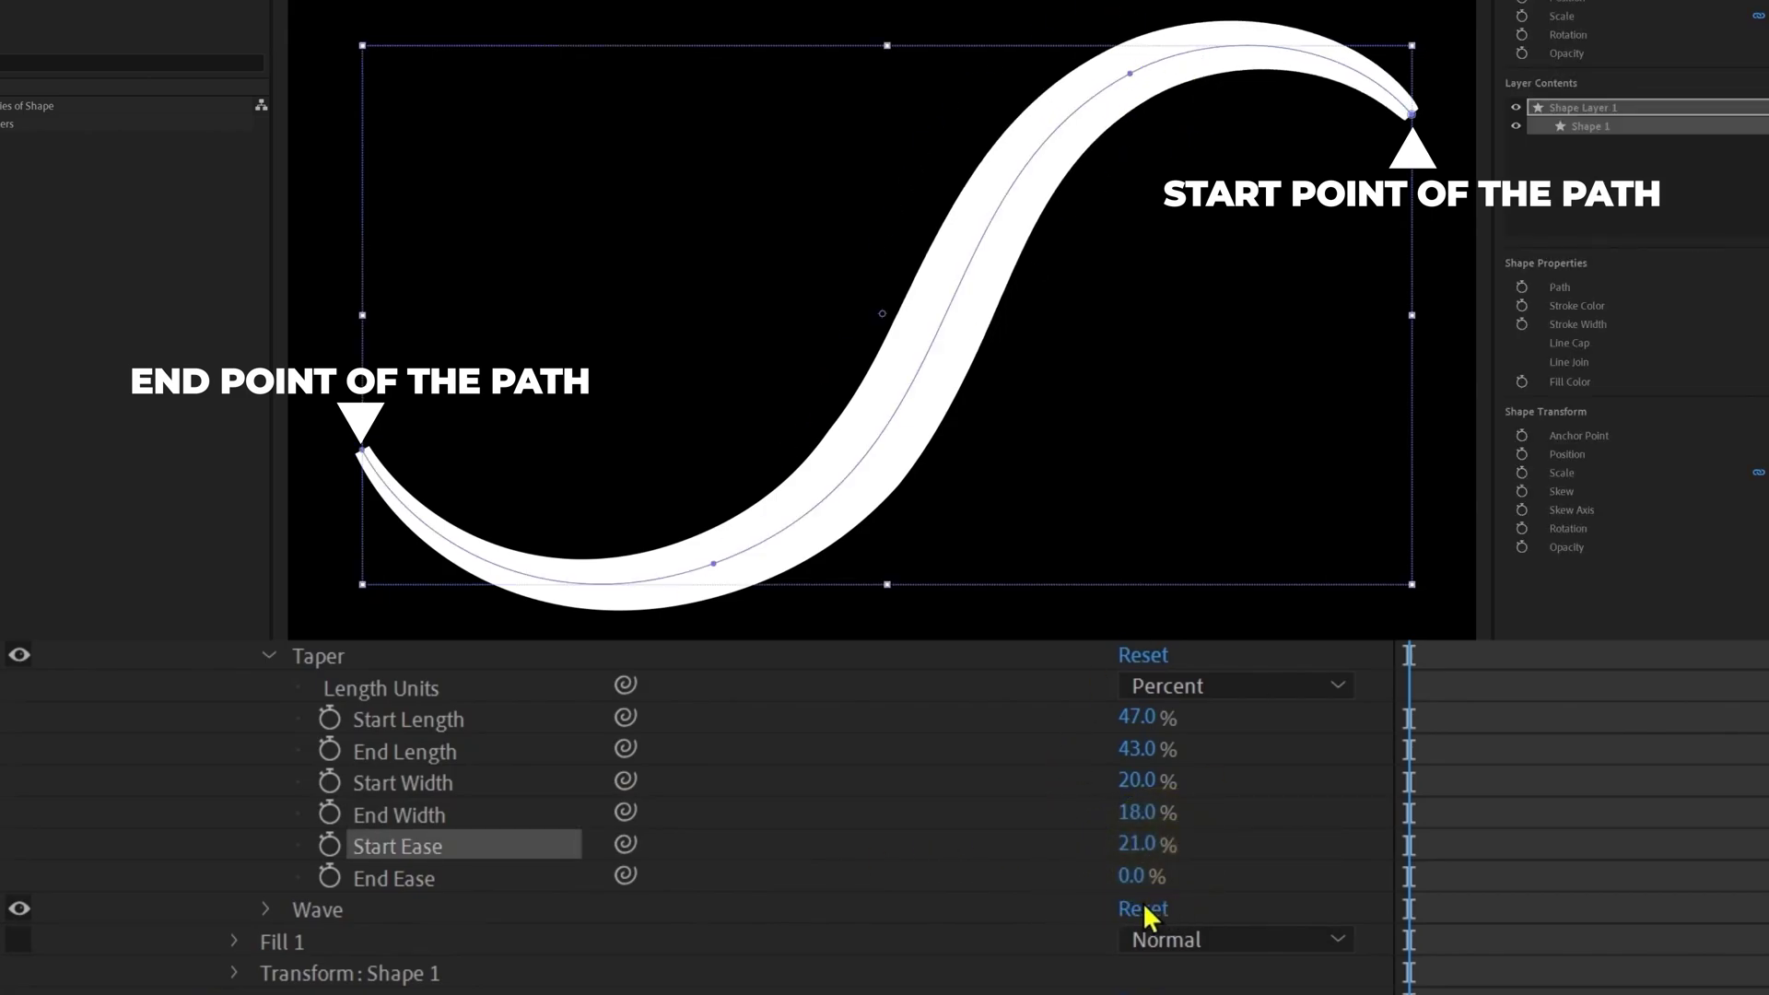
click(1126, 878)
mouse_move(1125, 882)
mouse_down()
mouse_move(1097, 886)
mouse_move(1157, 894)
mouse_up()
click(273, 656)
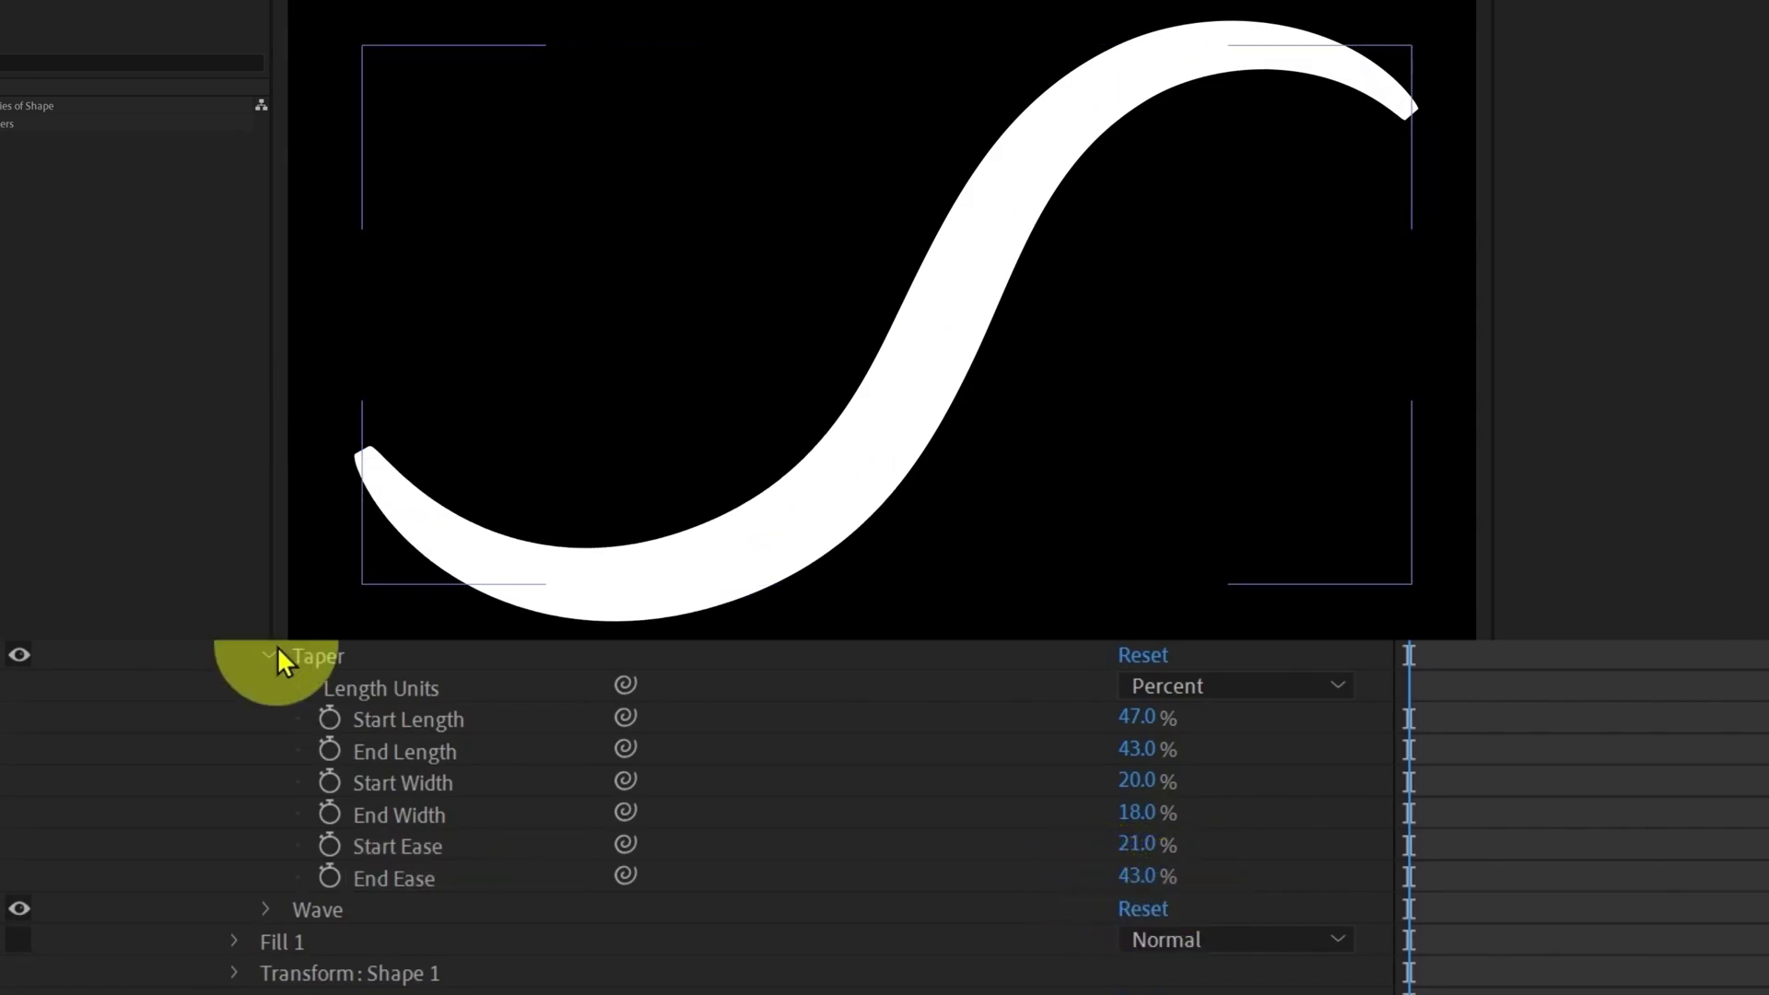
- Set the stroke wave's Amount to 54% and its Wavelength to 524
click(271, 683)
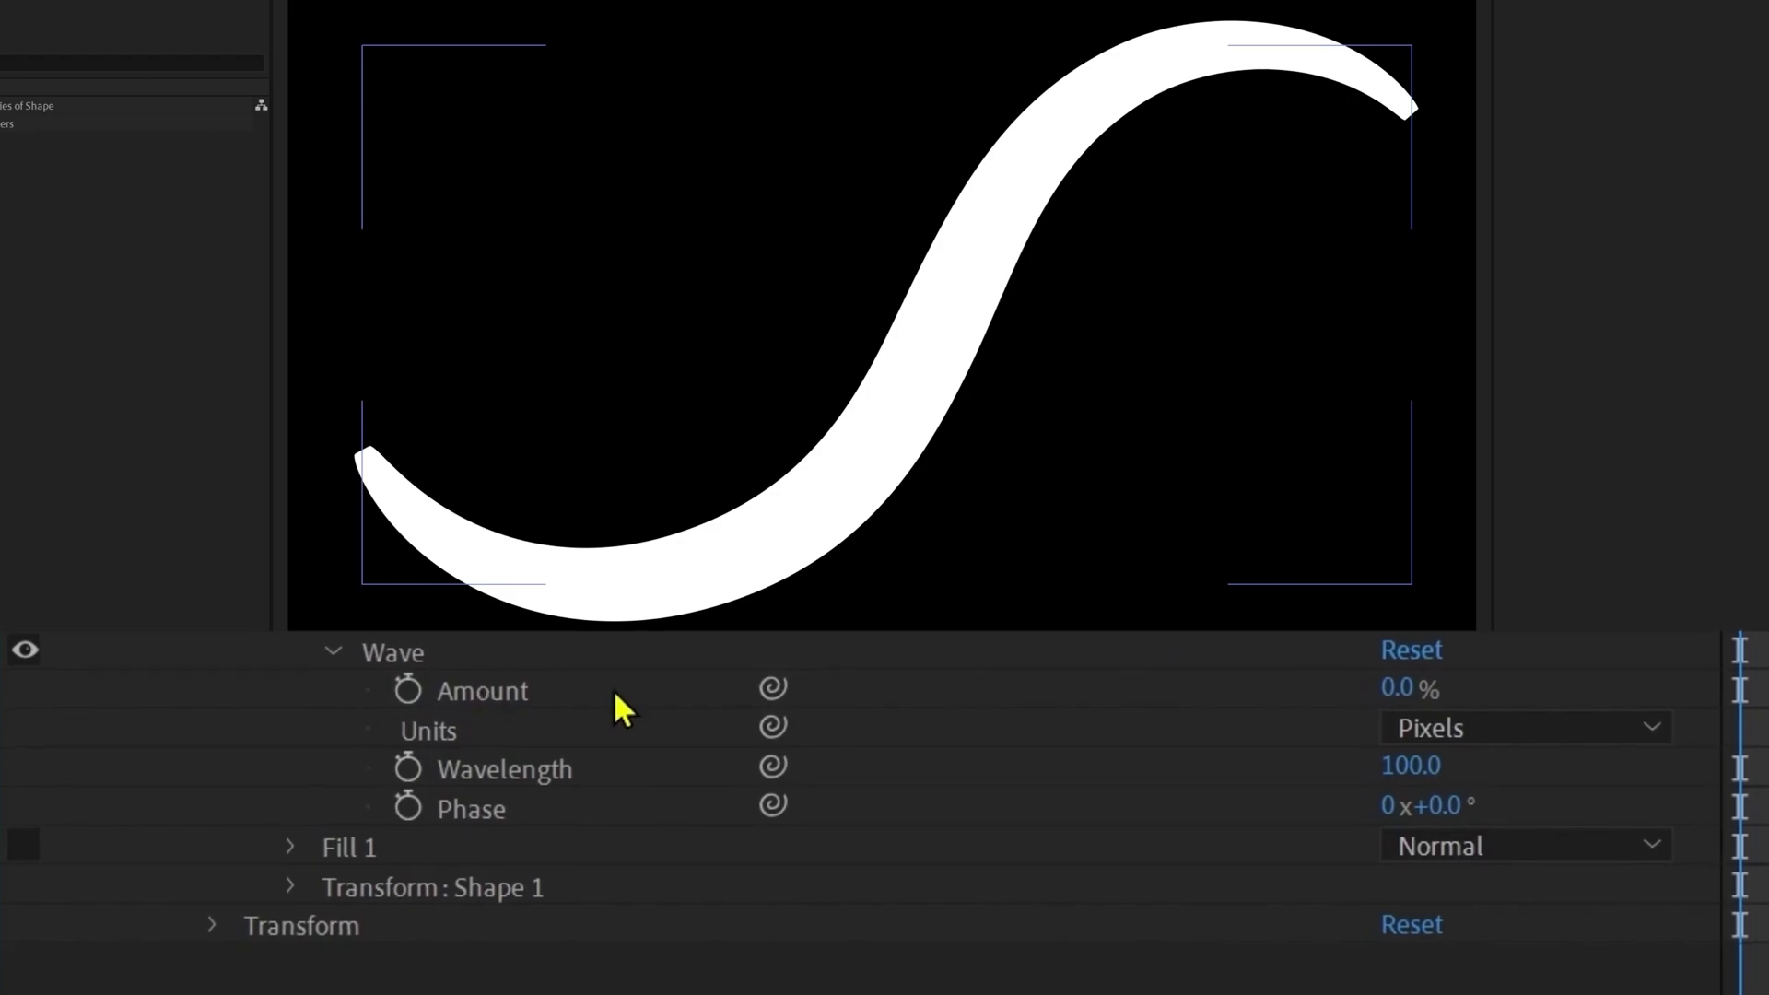
drag(1406, 688, 1536, 695)
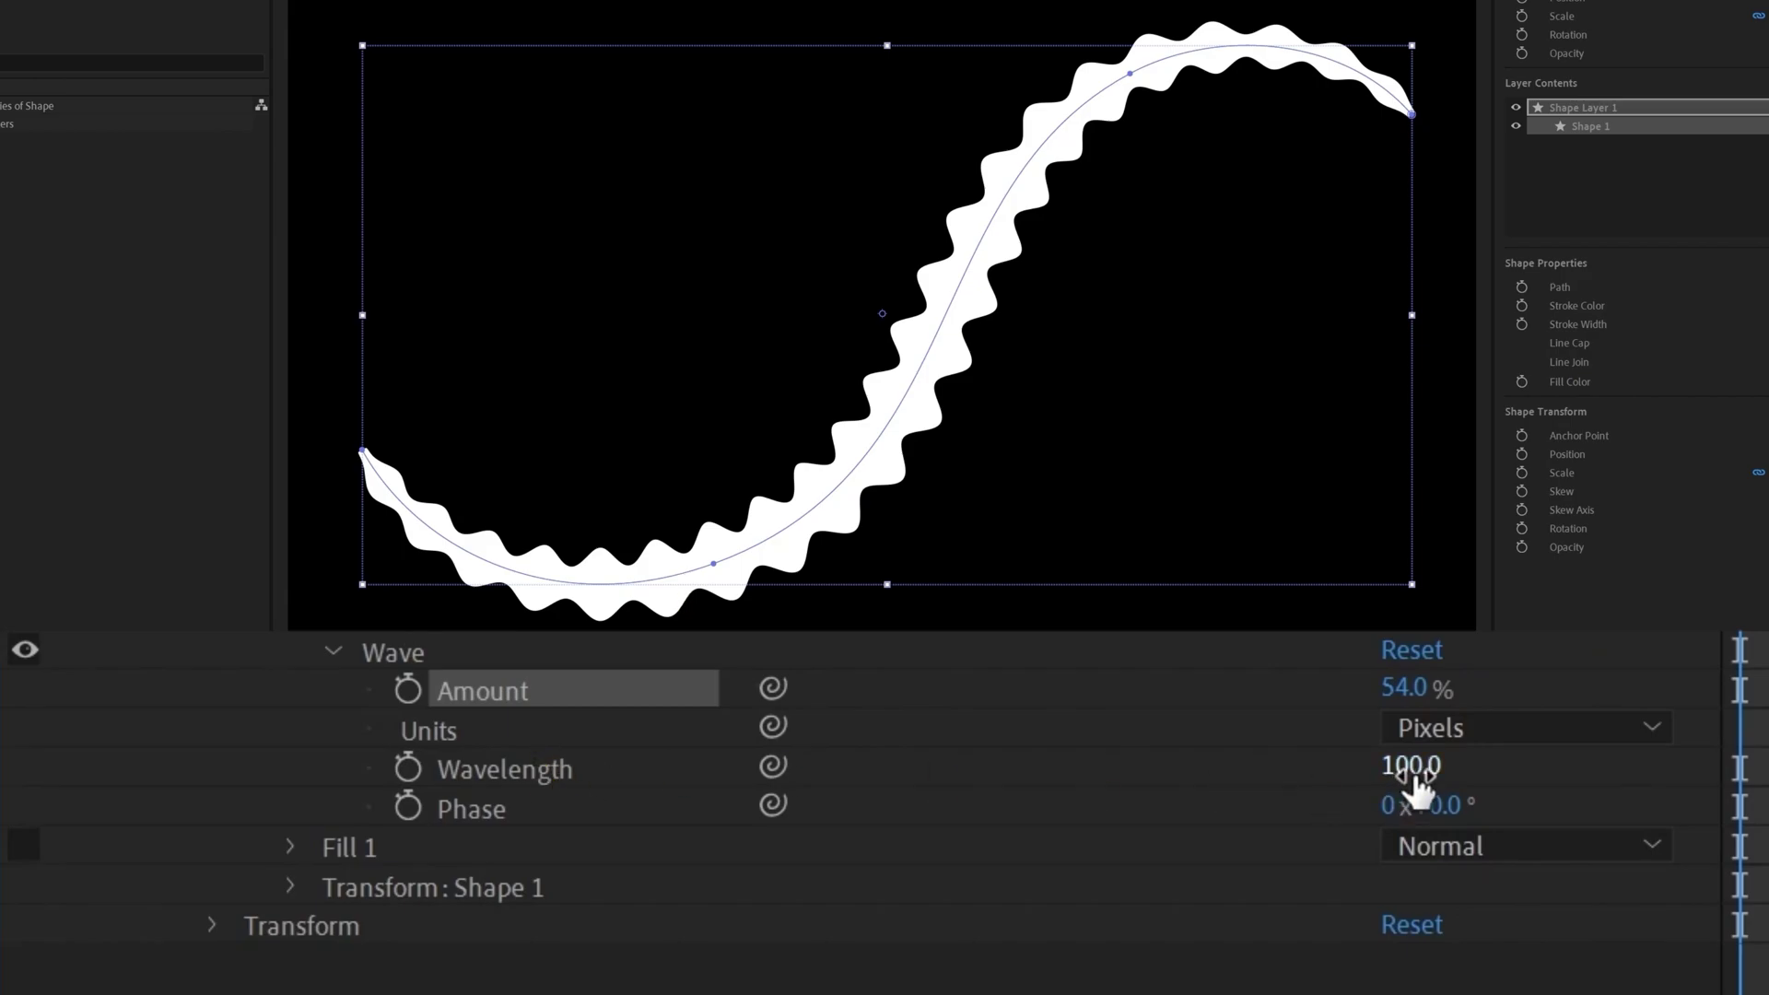
drag(1411, 766, 1768, 769)
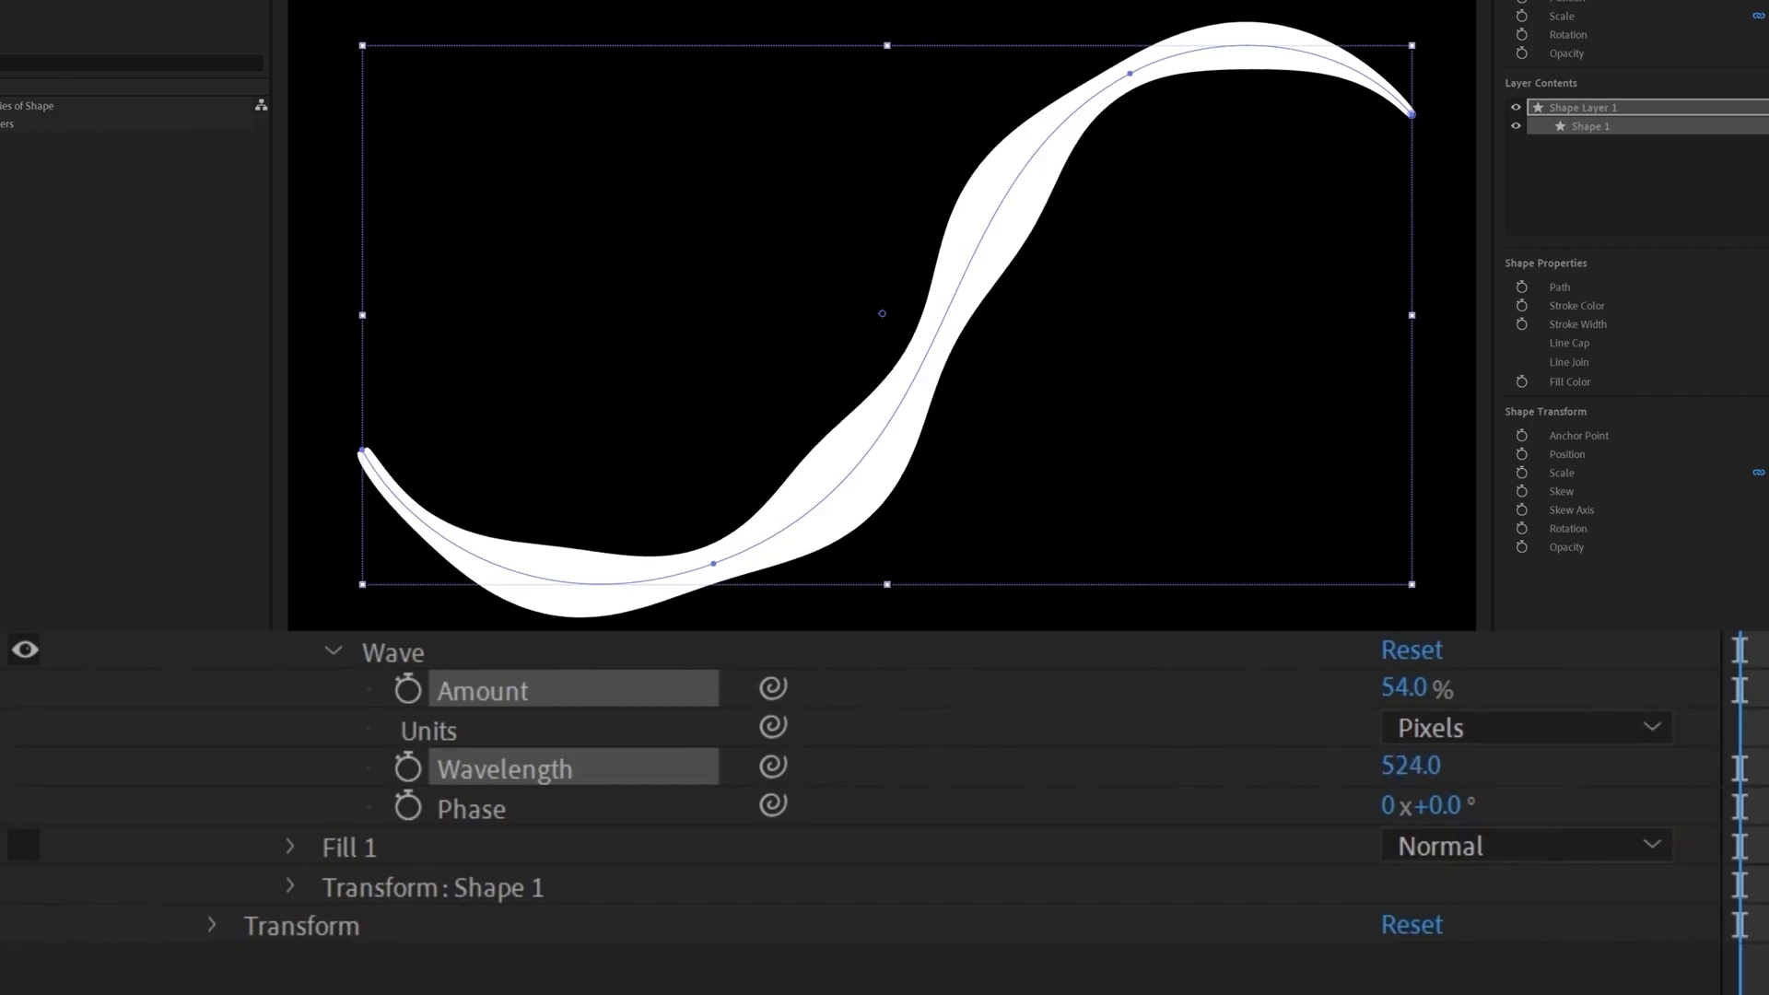
- Animate the wave's Phase from a 0° keyframe at the start to 1 revolution at a later time, and preview it
mouse_move(1453, 808)
mouse_down()
mouse_move(1733, 801)
mouse_move(1212, 846)
mouse_up()
key(ctrl+z)
click(411, 804)
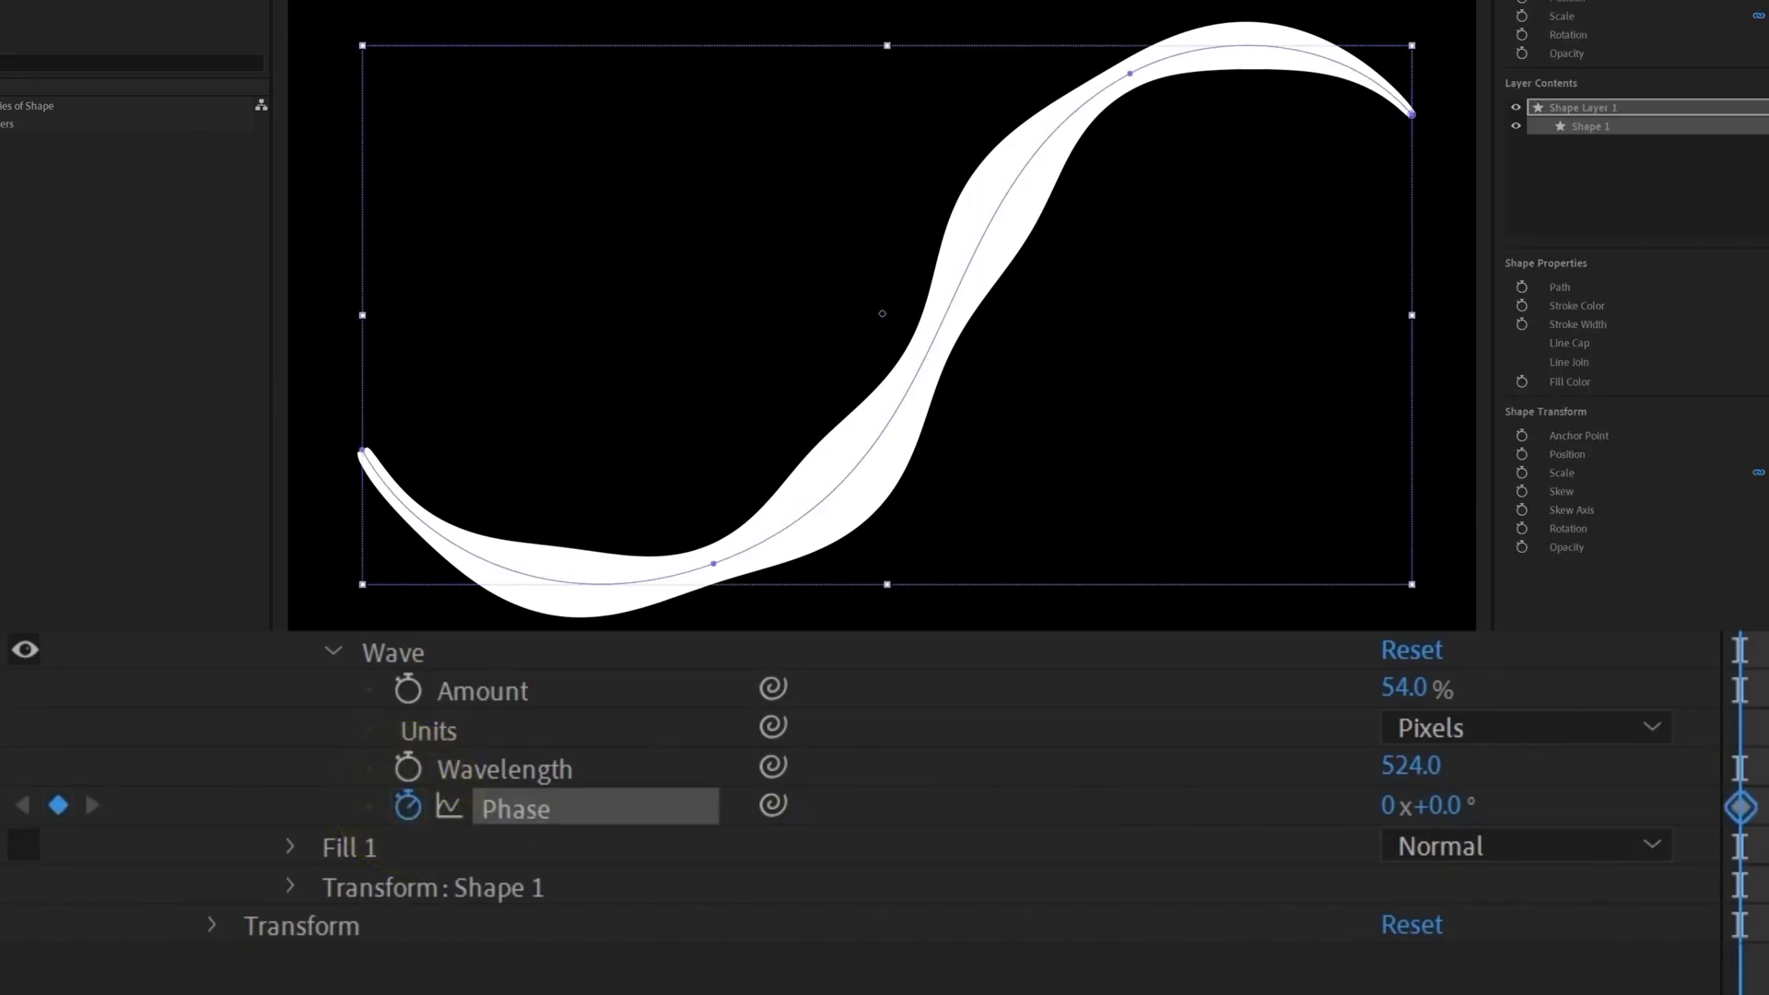
key(space)
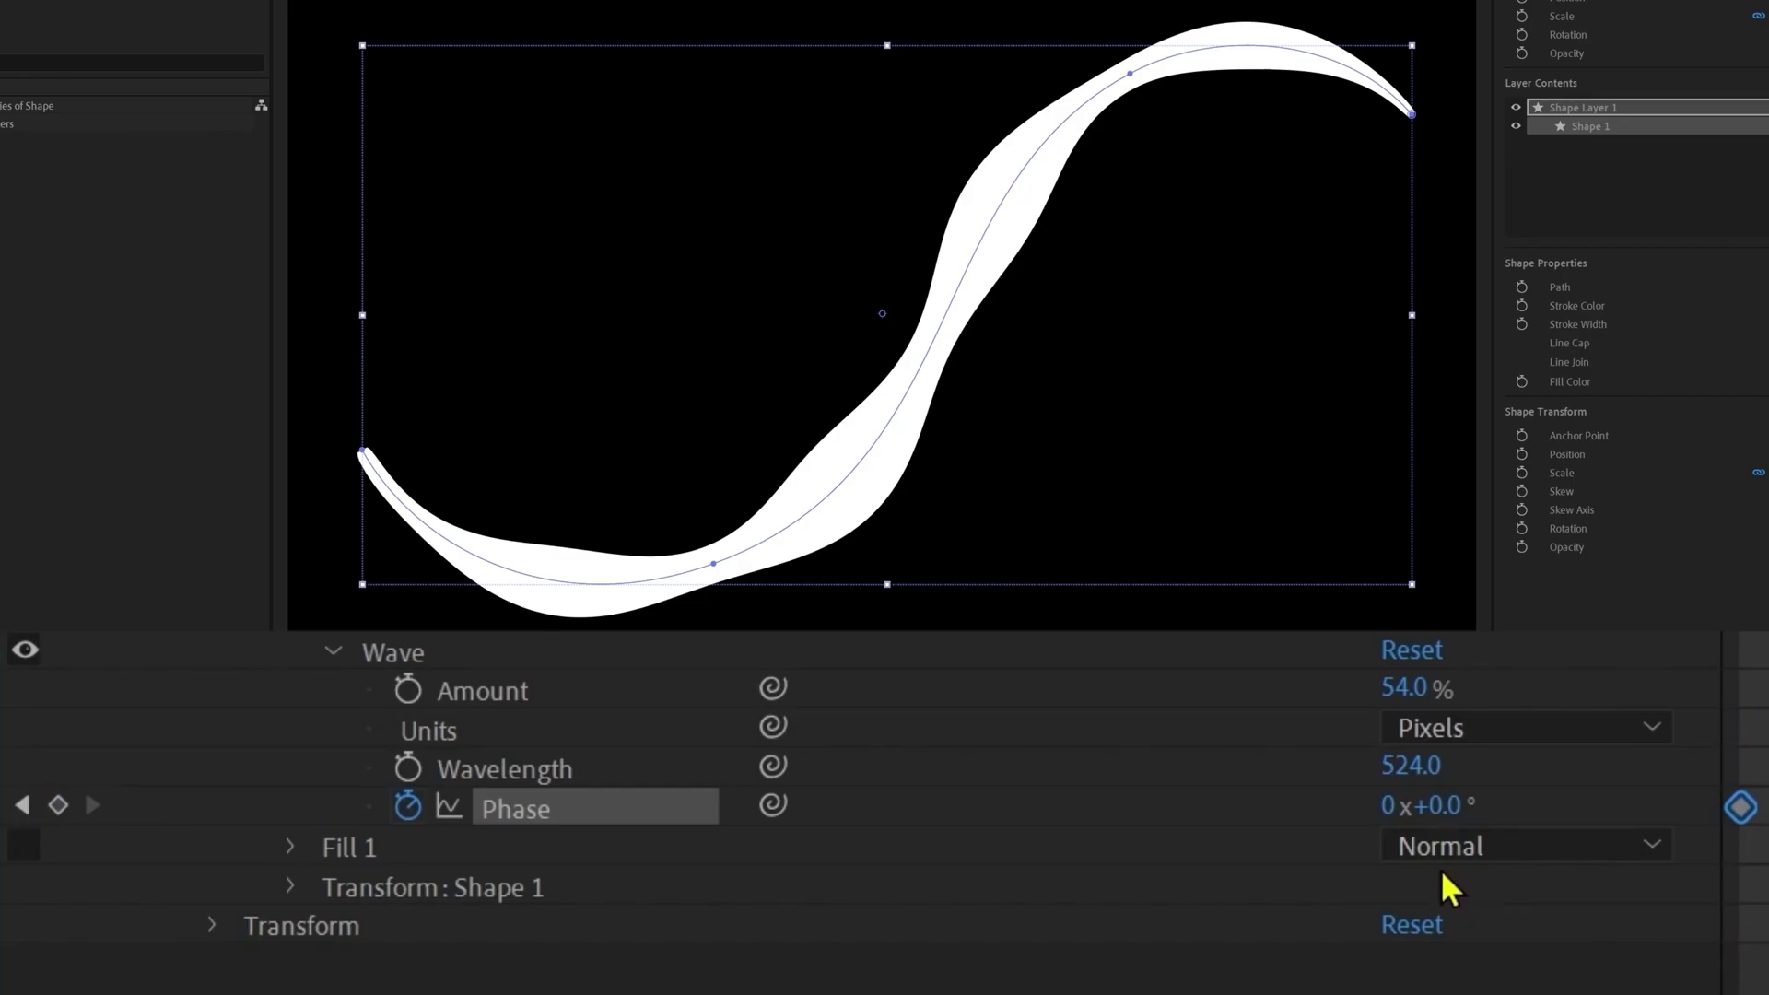
click(1386, 807)
text(1)
key(Return)
key(space)
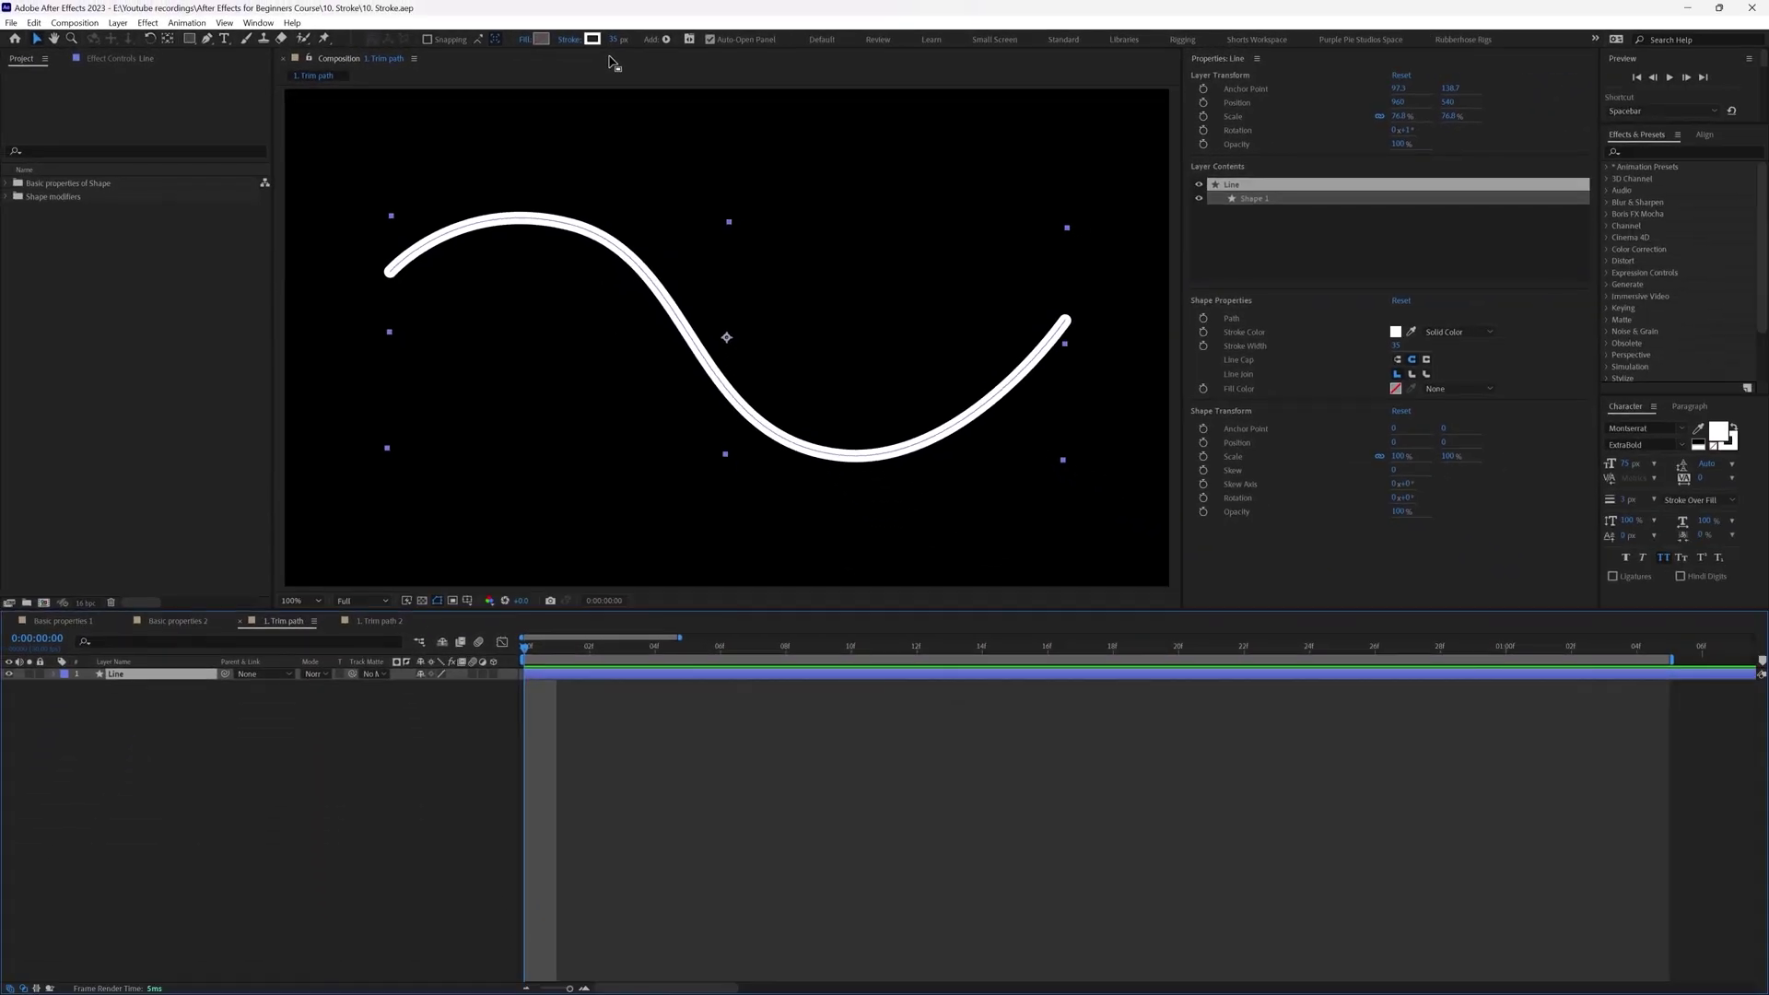
- Add Trim Paths to the Line layer in the 1. Trim path composition and expand its properties
click(54, 673)
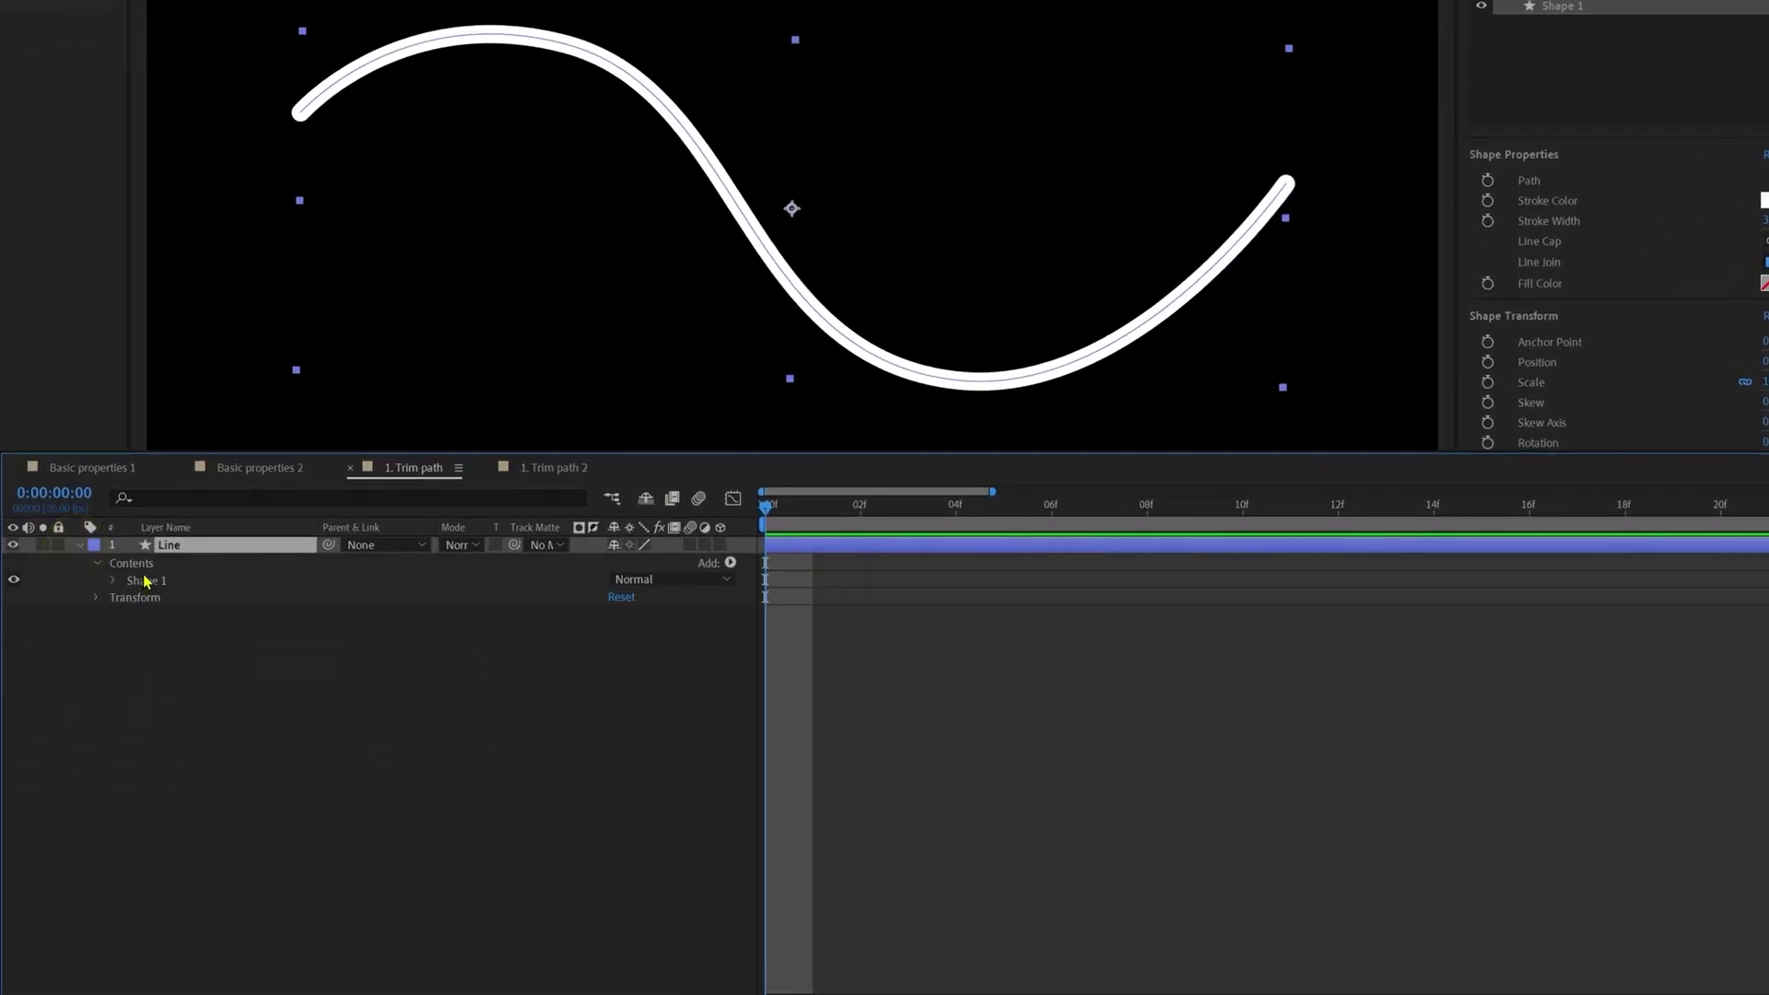
click(90, 691)
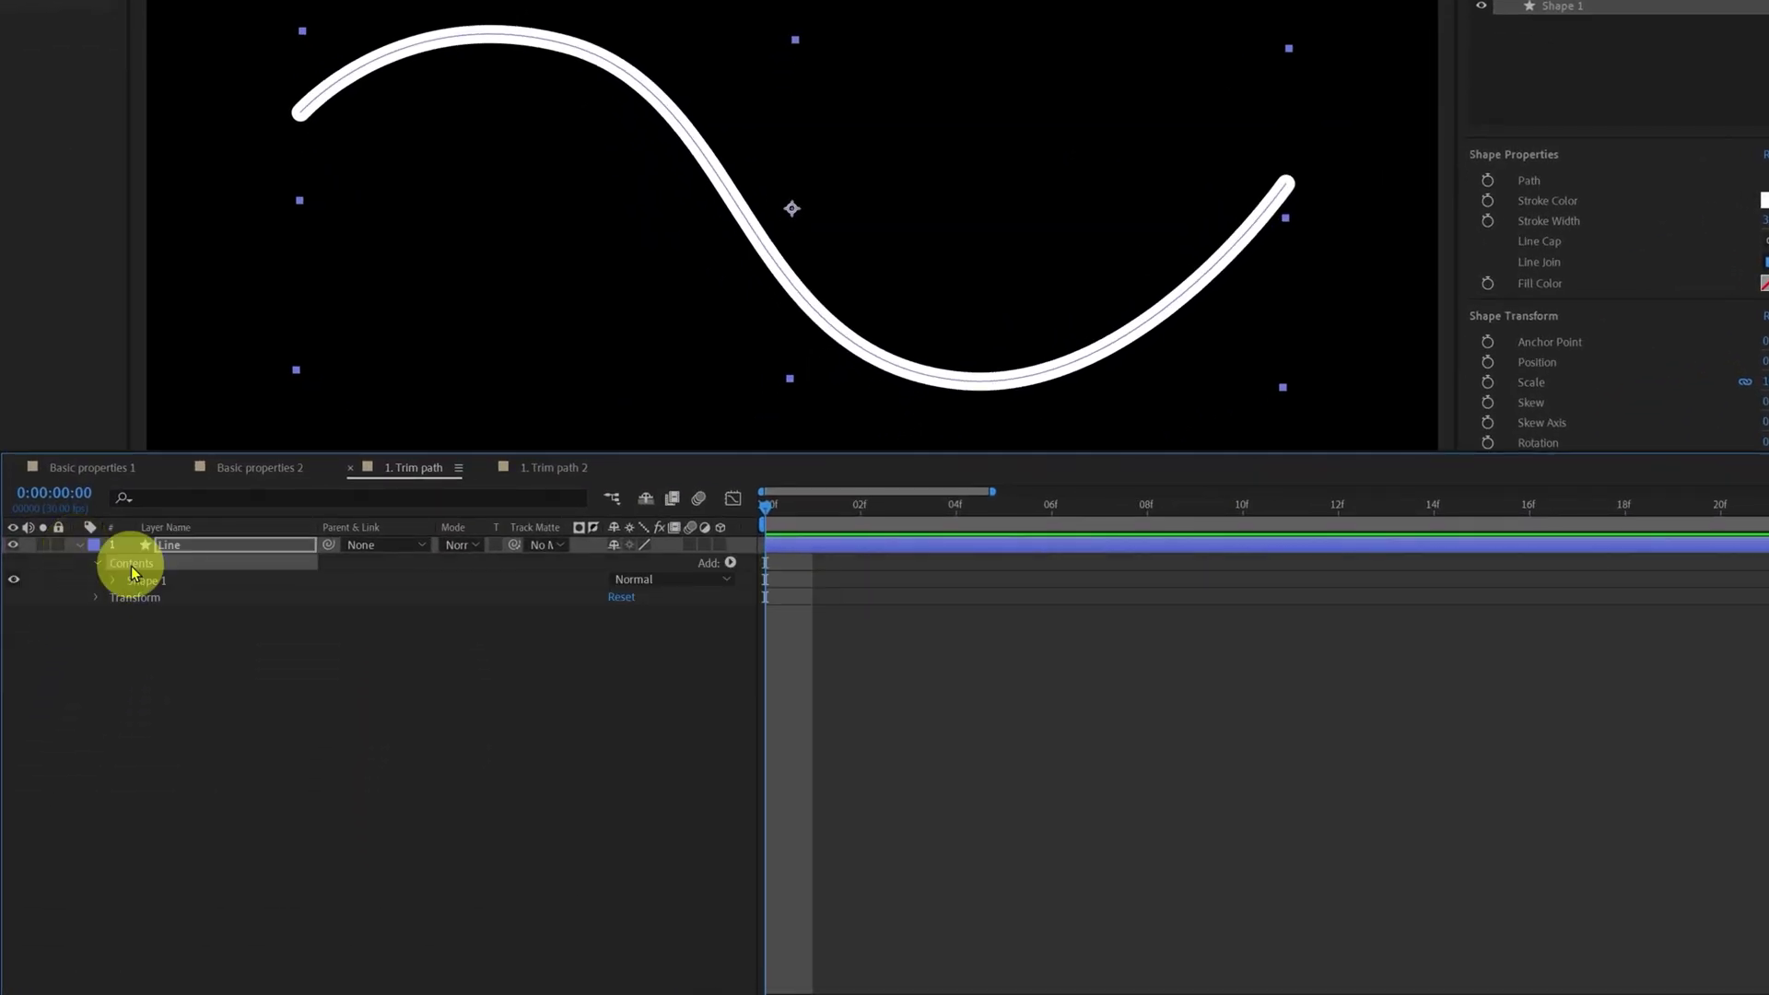
click(730, 563)
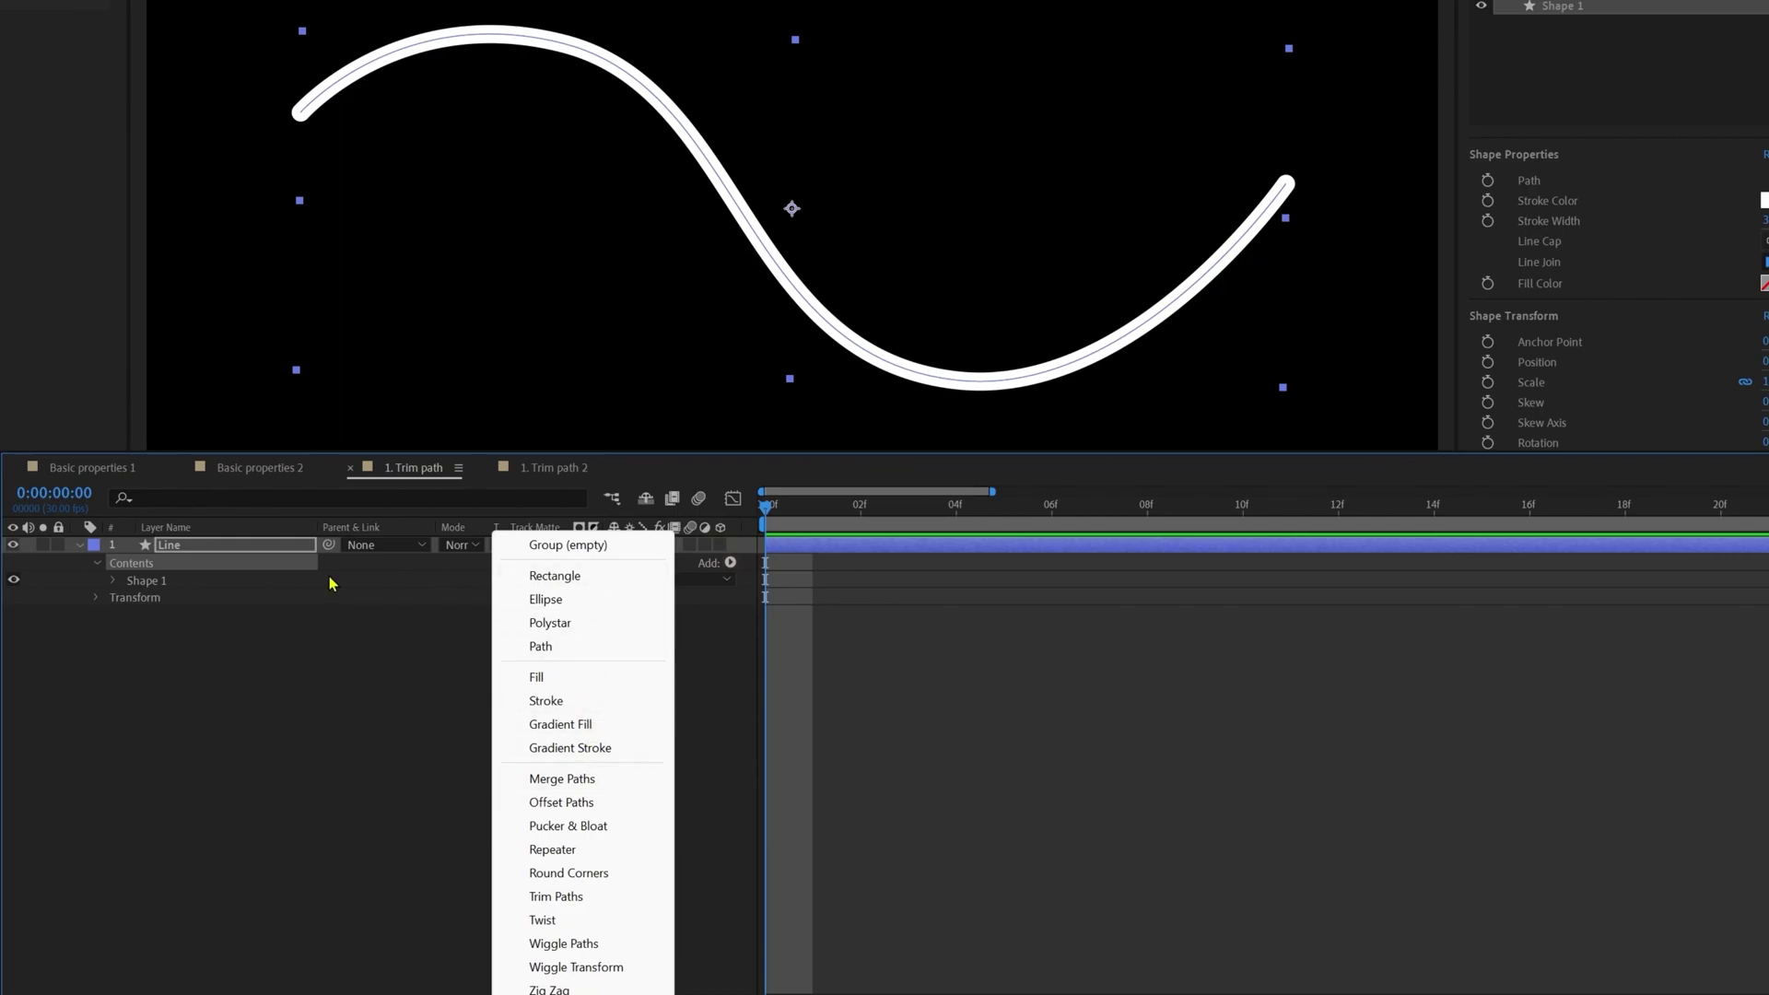
click(241, 550)
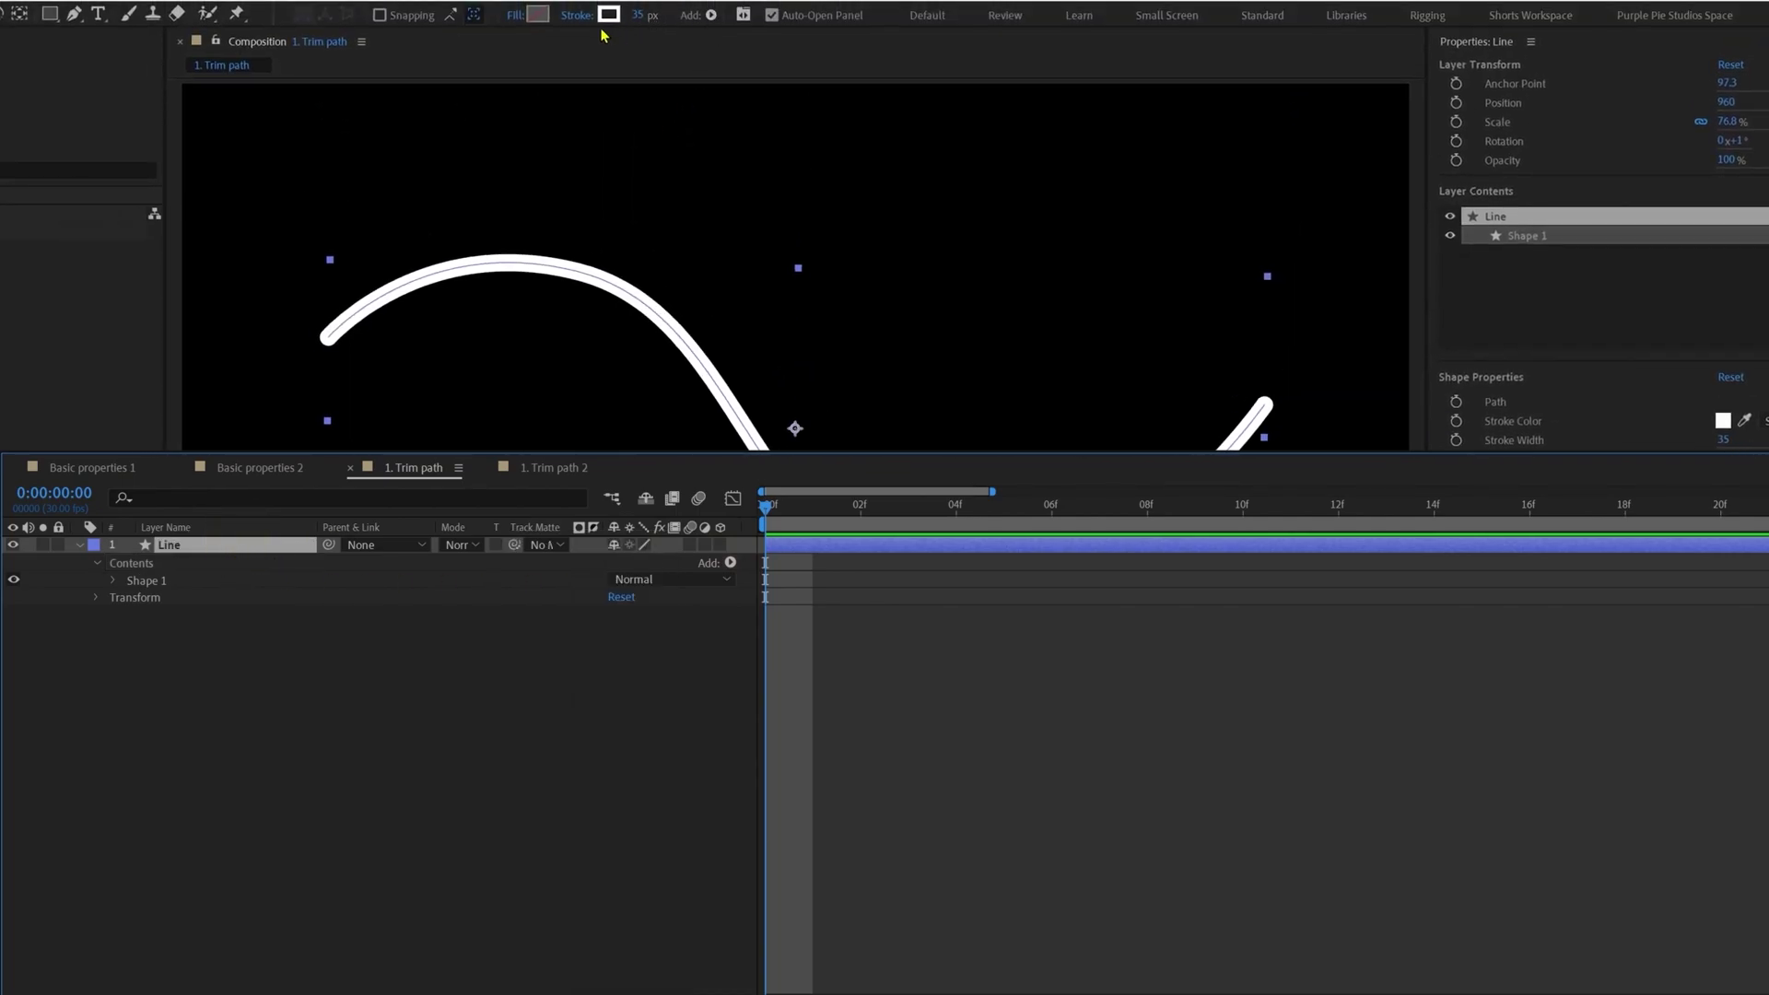
click(712, 16)
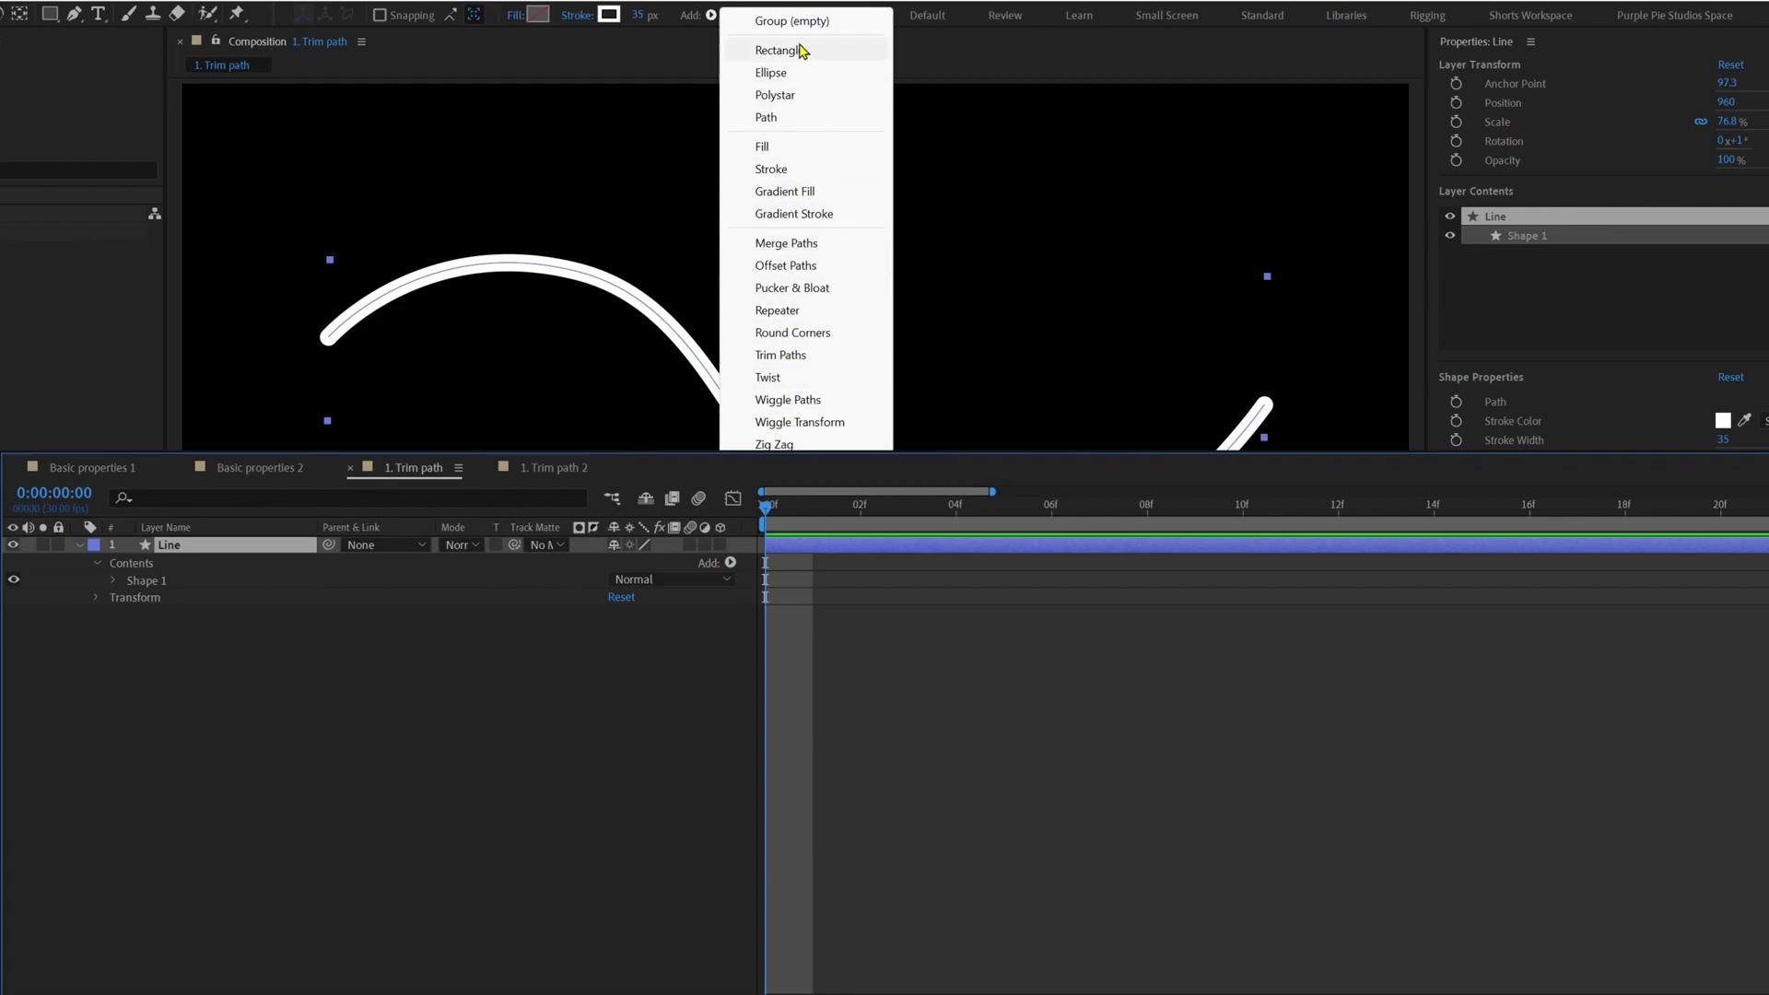
click(781, 355)
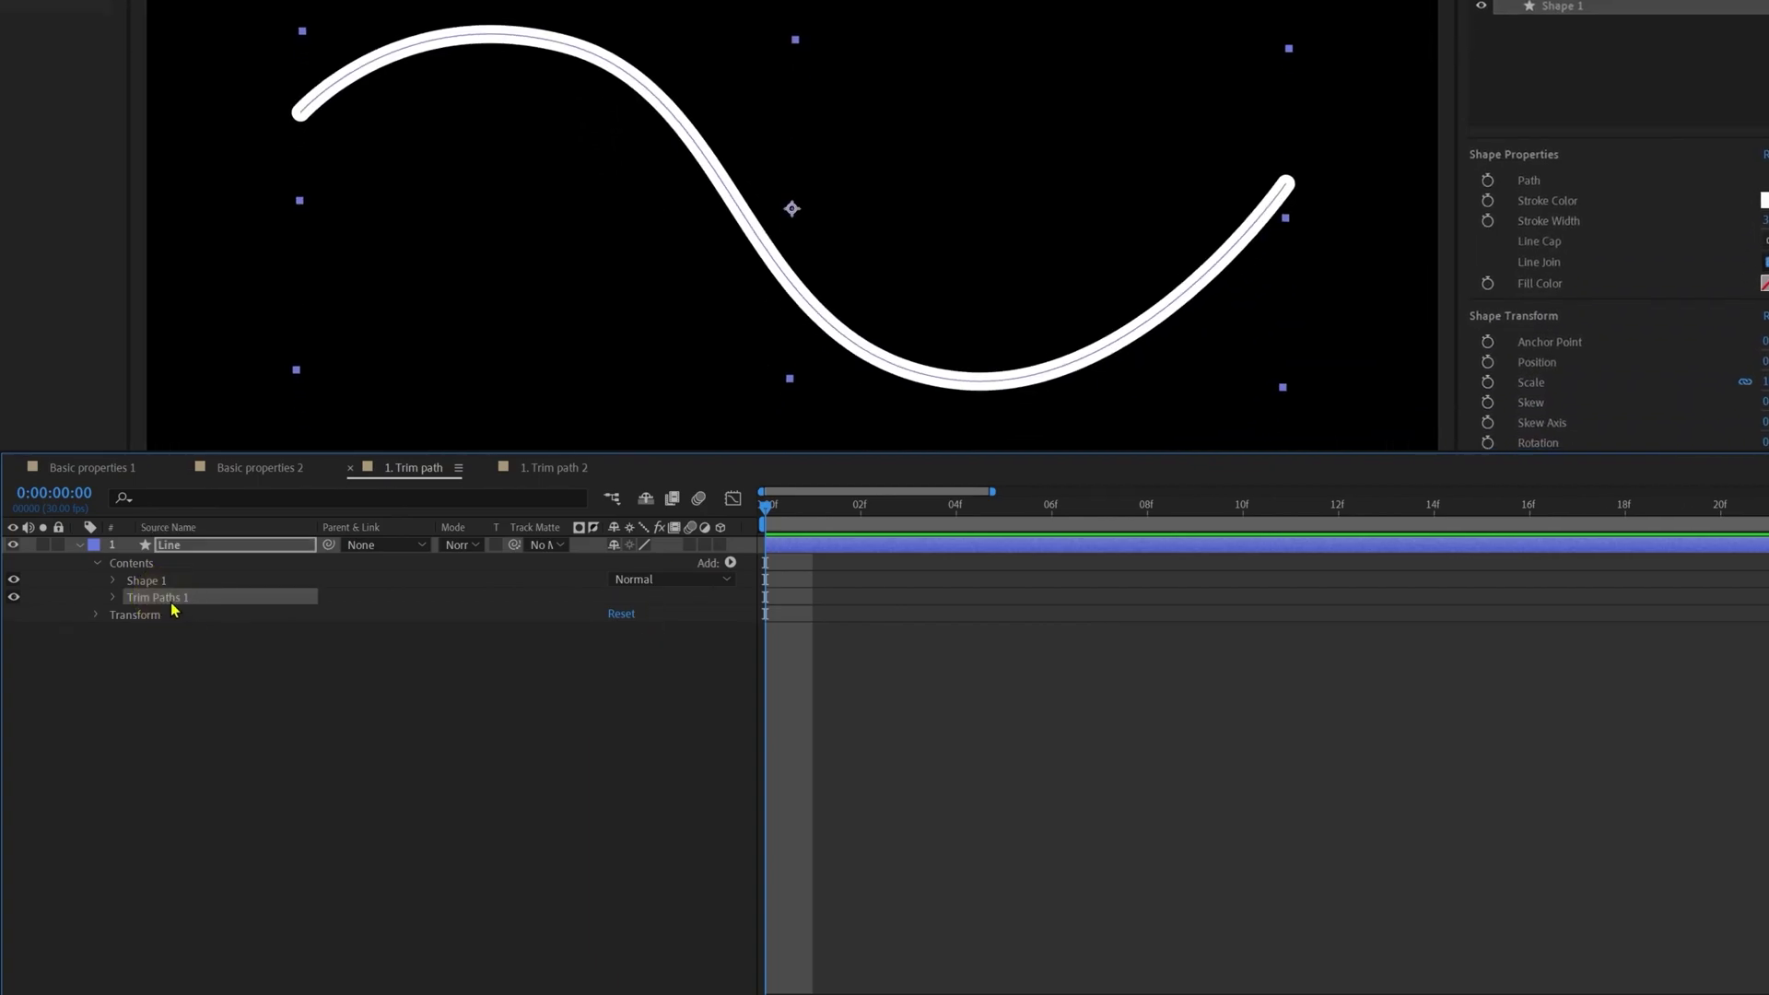
click(112, 597)
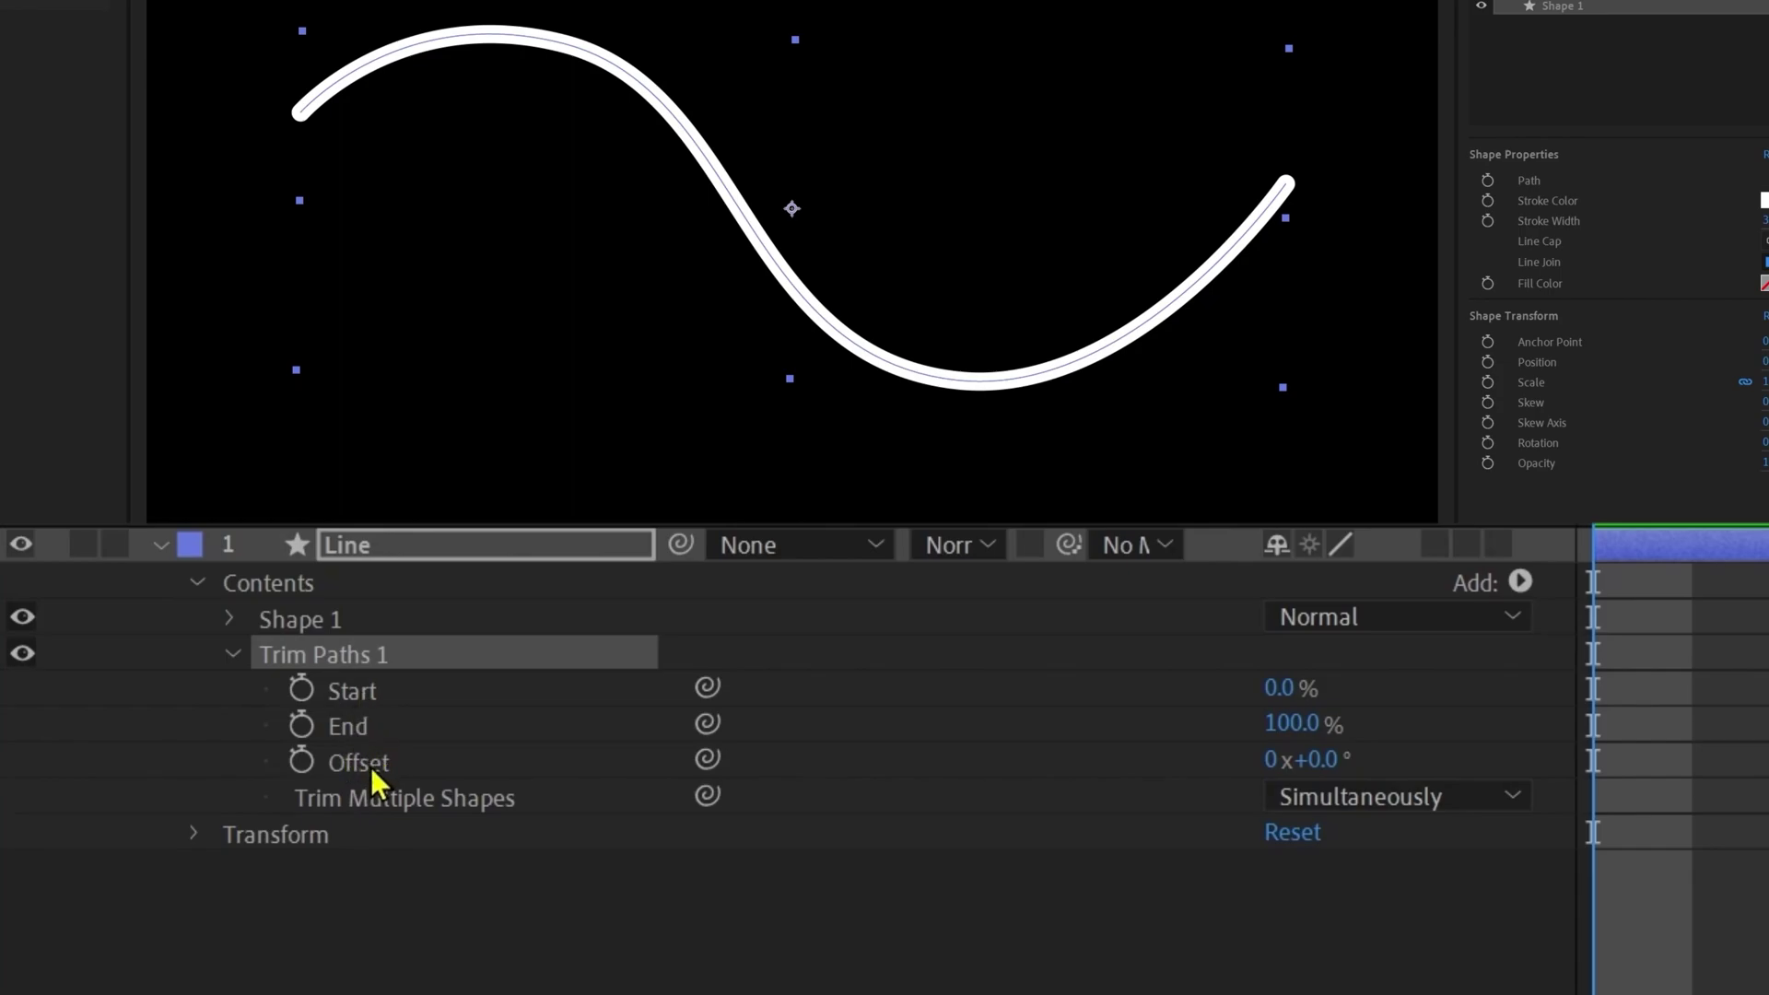
- Try Trim Paths with Start at 89%, End at 18% and Offset at -314°, undoing these changes
drag(1251, 691, 1469, 679)
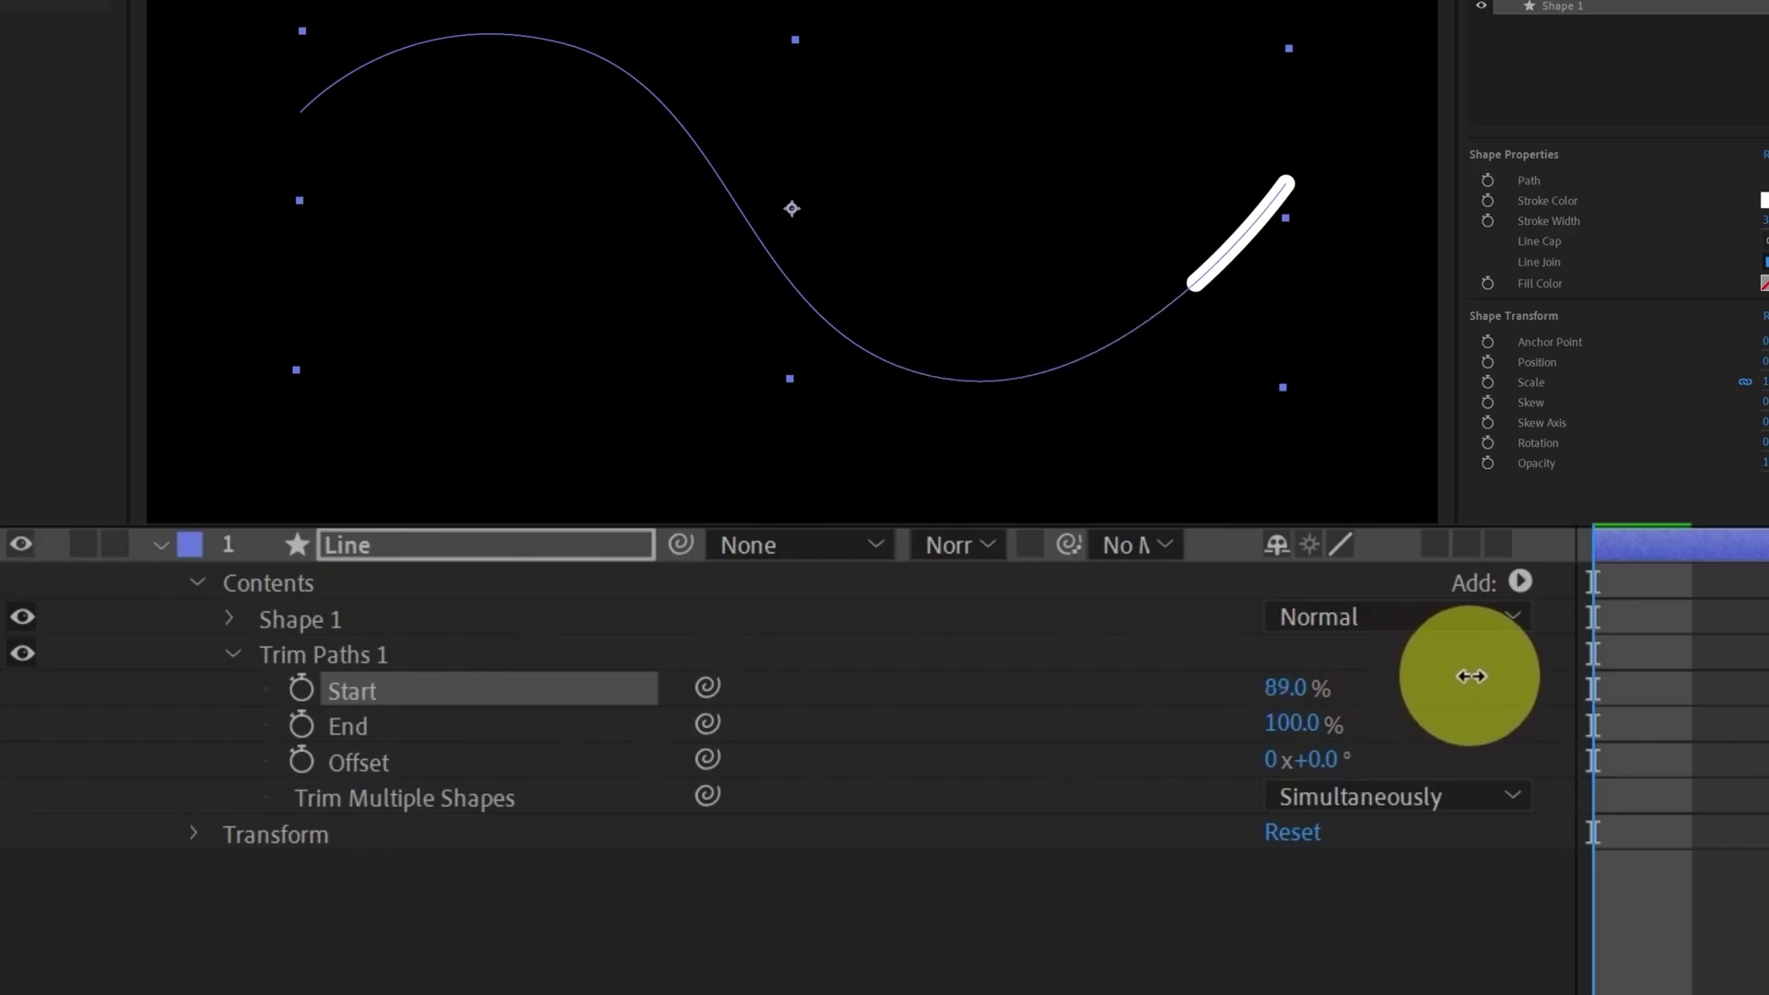
key(ctrl+z)
drag(1292, 725, 1111, 723)
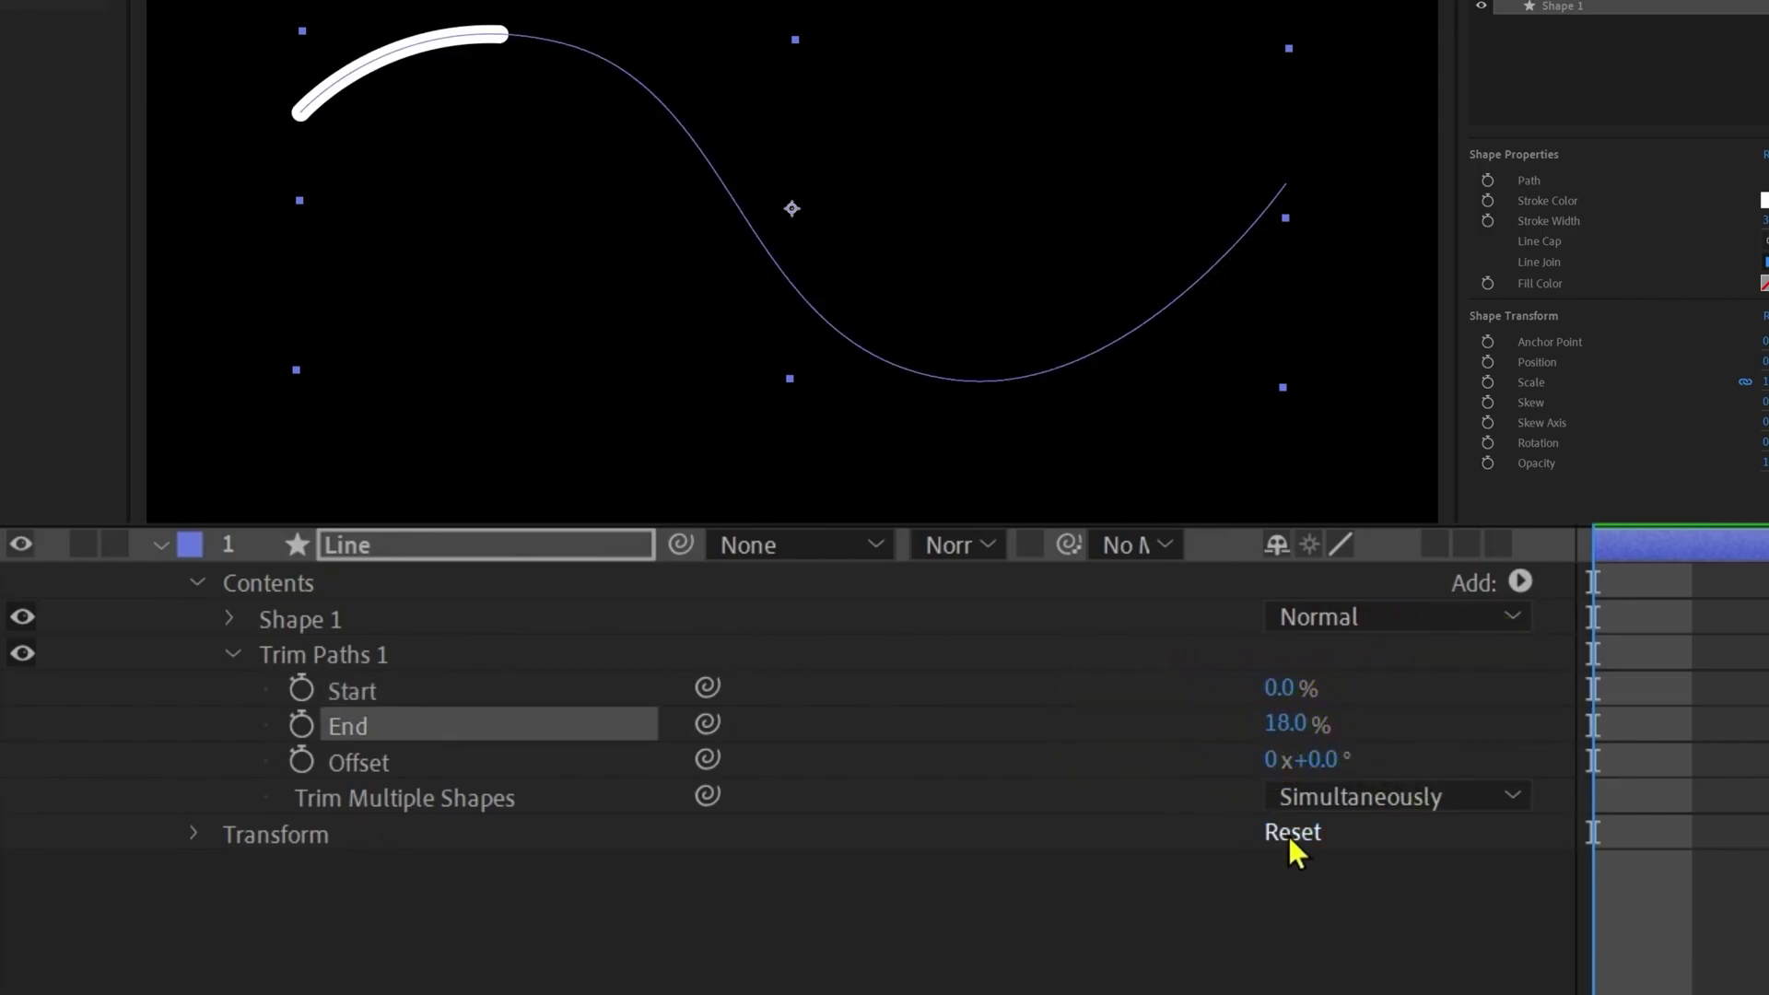
key(ctrl+z)
key(ctrl+z)
key(ctrl+shift+z)
mouse_move(1319, 782)
mouse_down()
mouse_move(1622, 704)
mouse_move(1098, 841)
mouse_move(829, 936)
mouse_up()
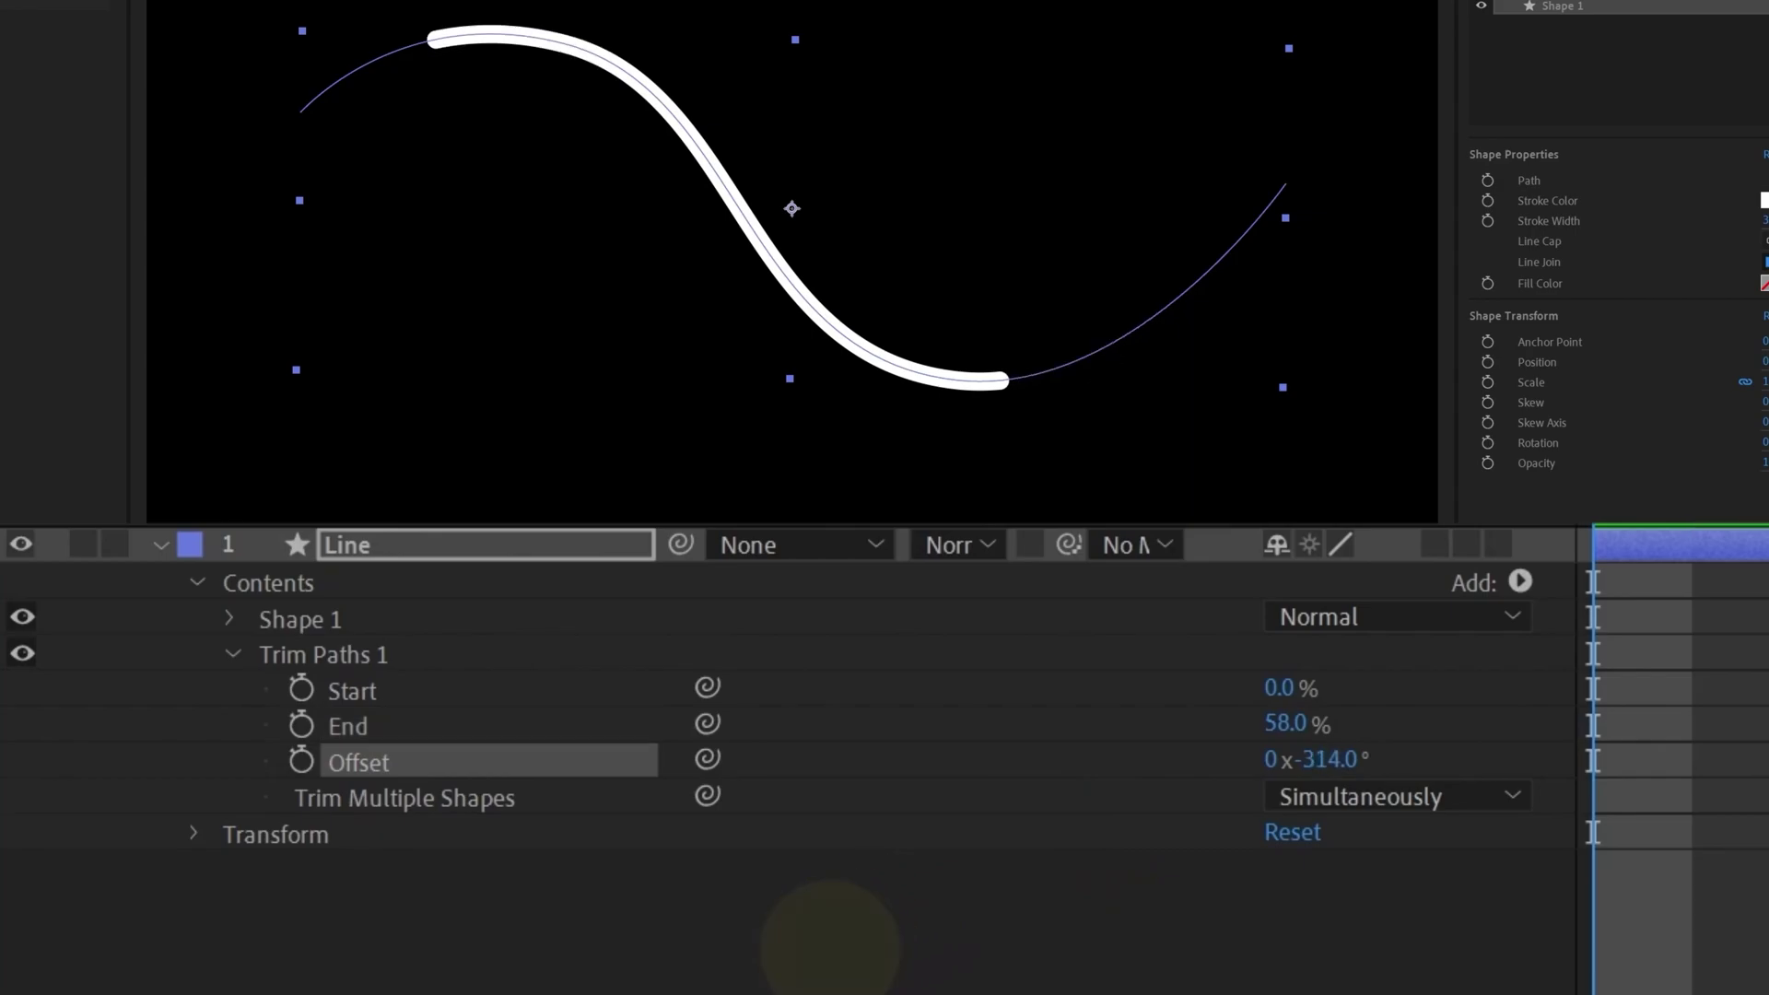
key(ctrl+z)
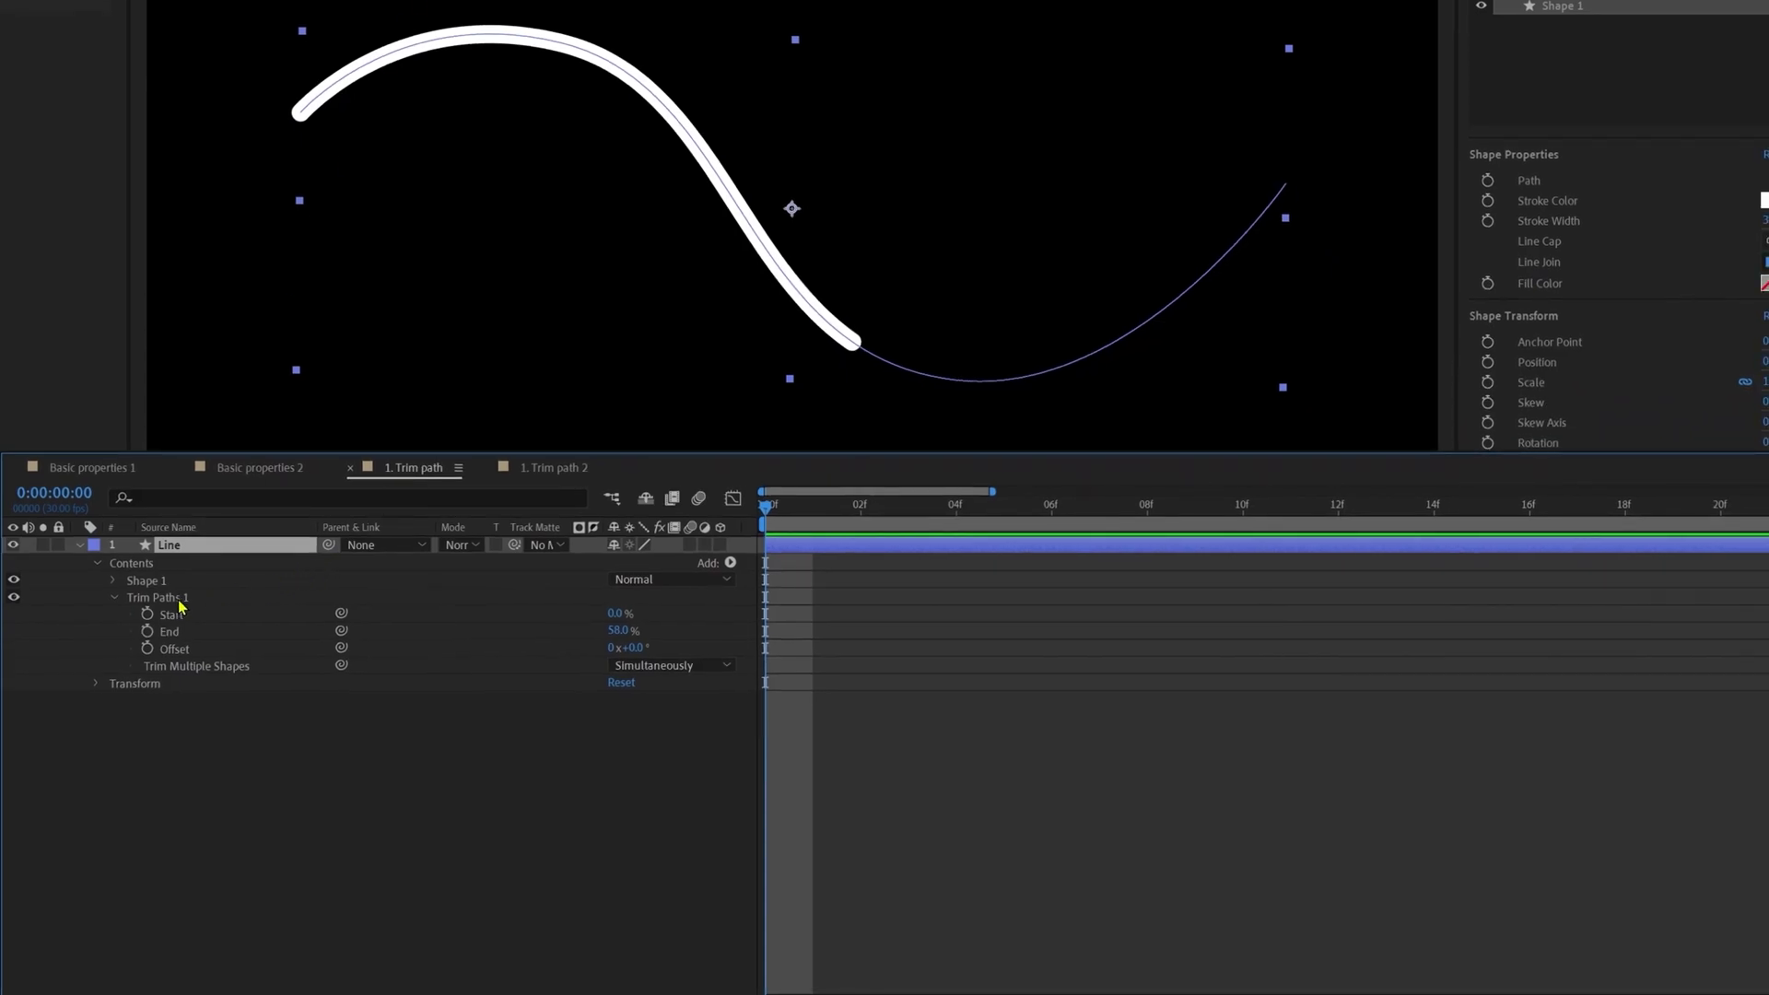
- Set the Trim Paths End to 100% and enable keyframing for Start, End and Offset at frame 0
drag(614, 637, 979, 620)
click(147, 614)
click(148, 631)
click(147, 649)
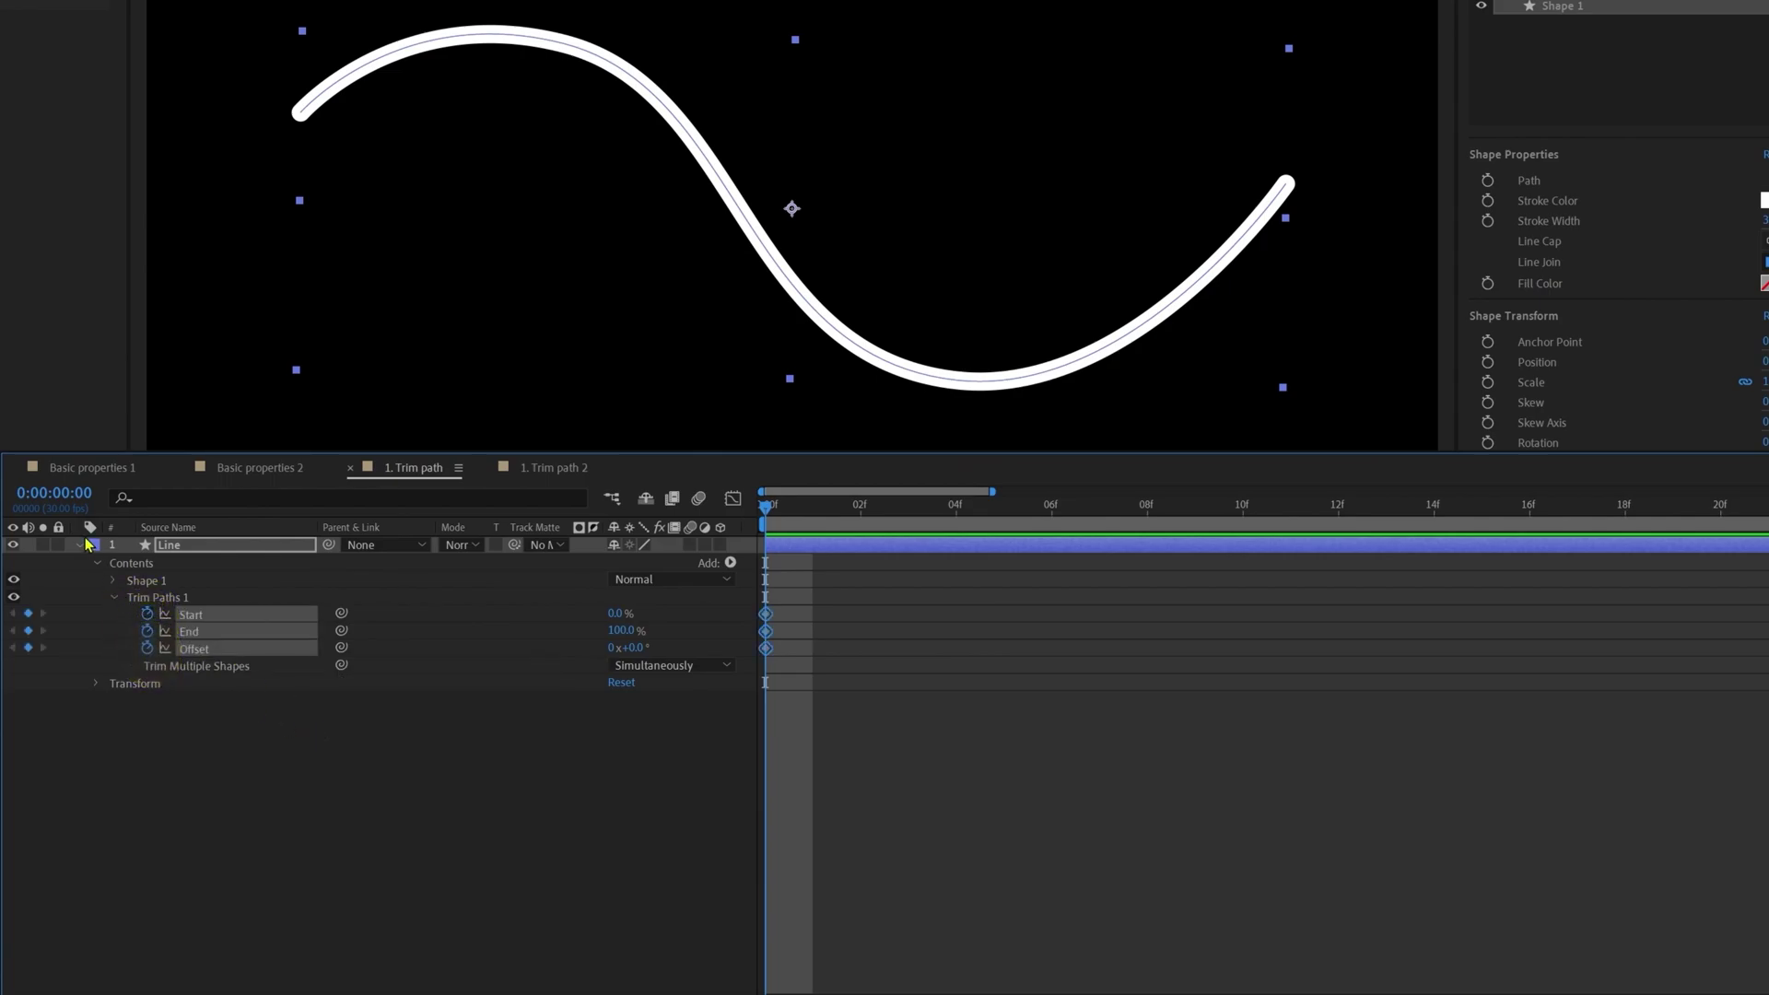
key(F2)
- Advance the time by 8 frames and add keyframes for the Trim Paths Start, End and Offset
click(55, 493)
text(+)
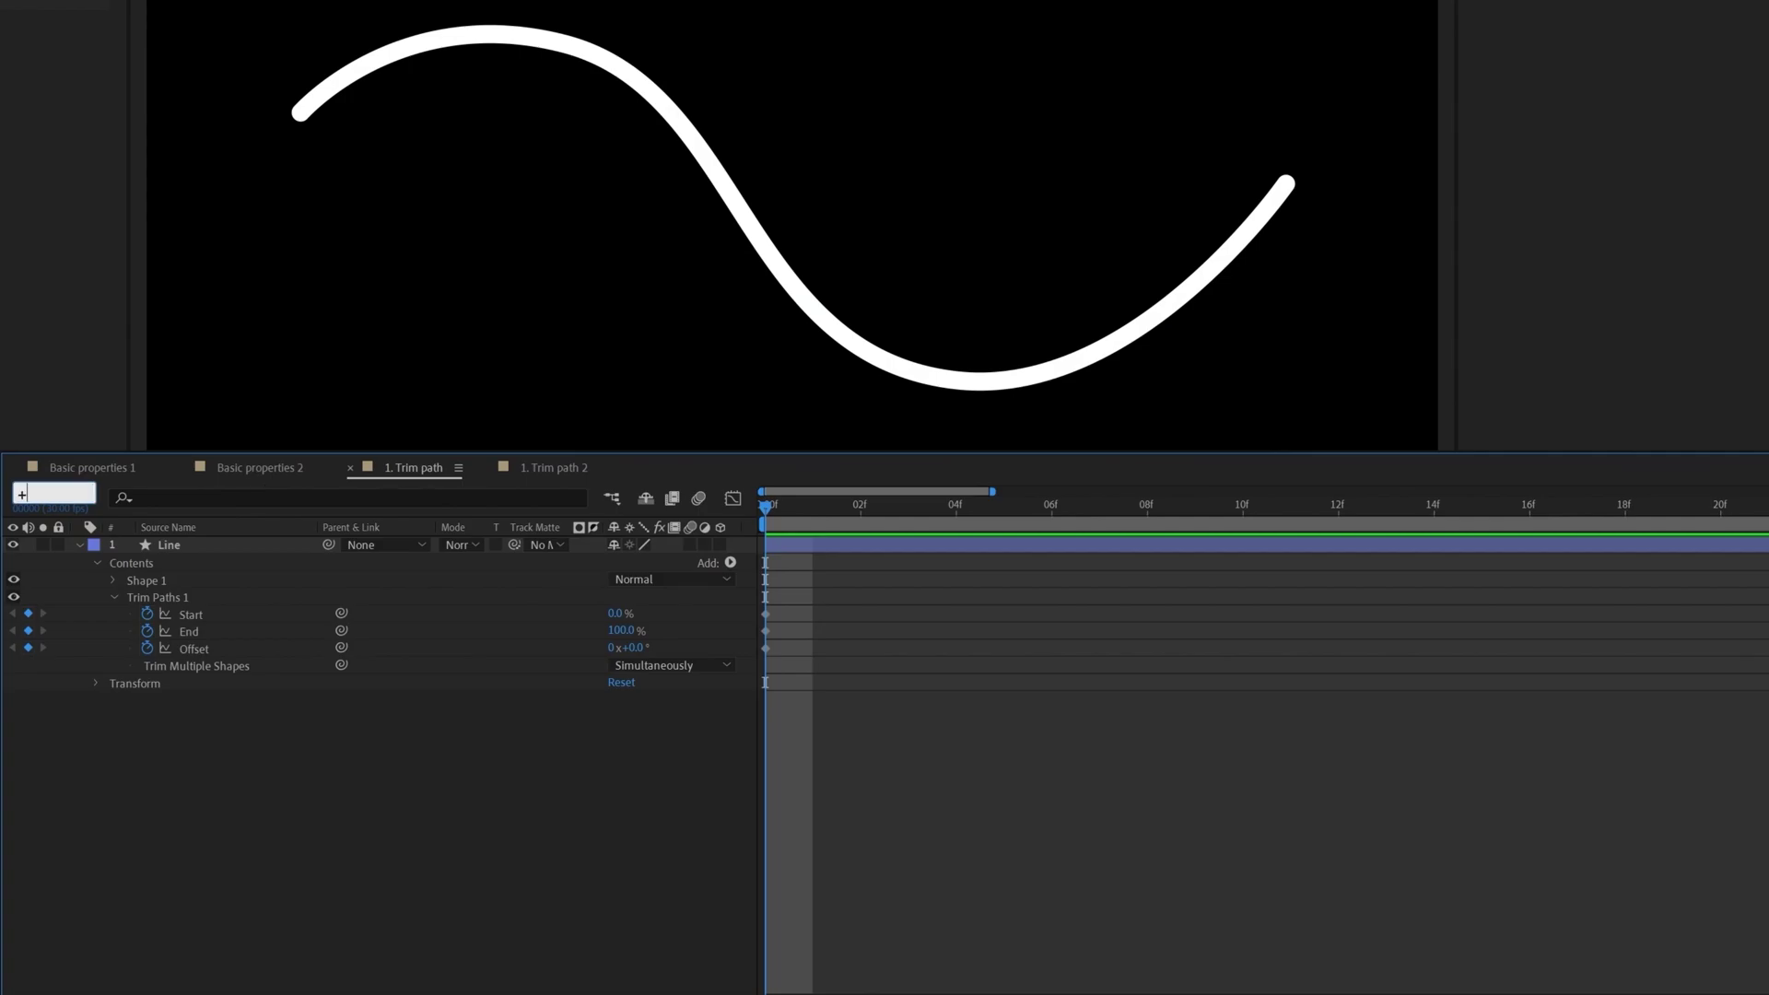
text(8)
key(Return)
click(27, 614)
click(28, 631)
click(27, 649)
- Return to frame 0 and set the Trim Paths End keyframe there to 0%
click(617, 774)
drag(810, 504, 690, 507)
click(617, 630)
drag(617, 631, 329, 648)
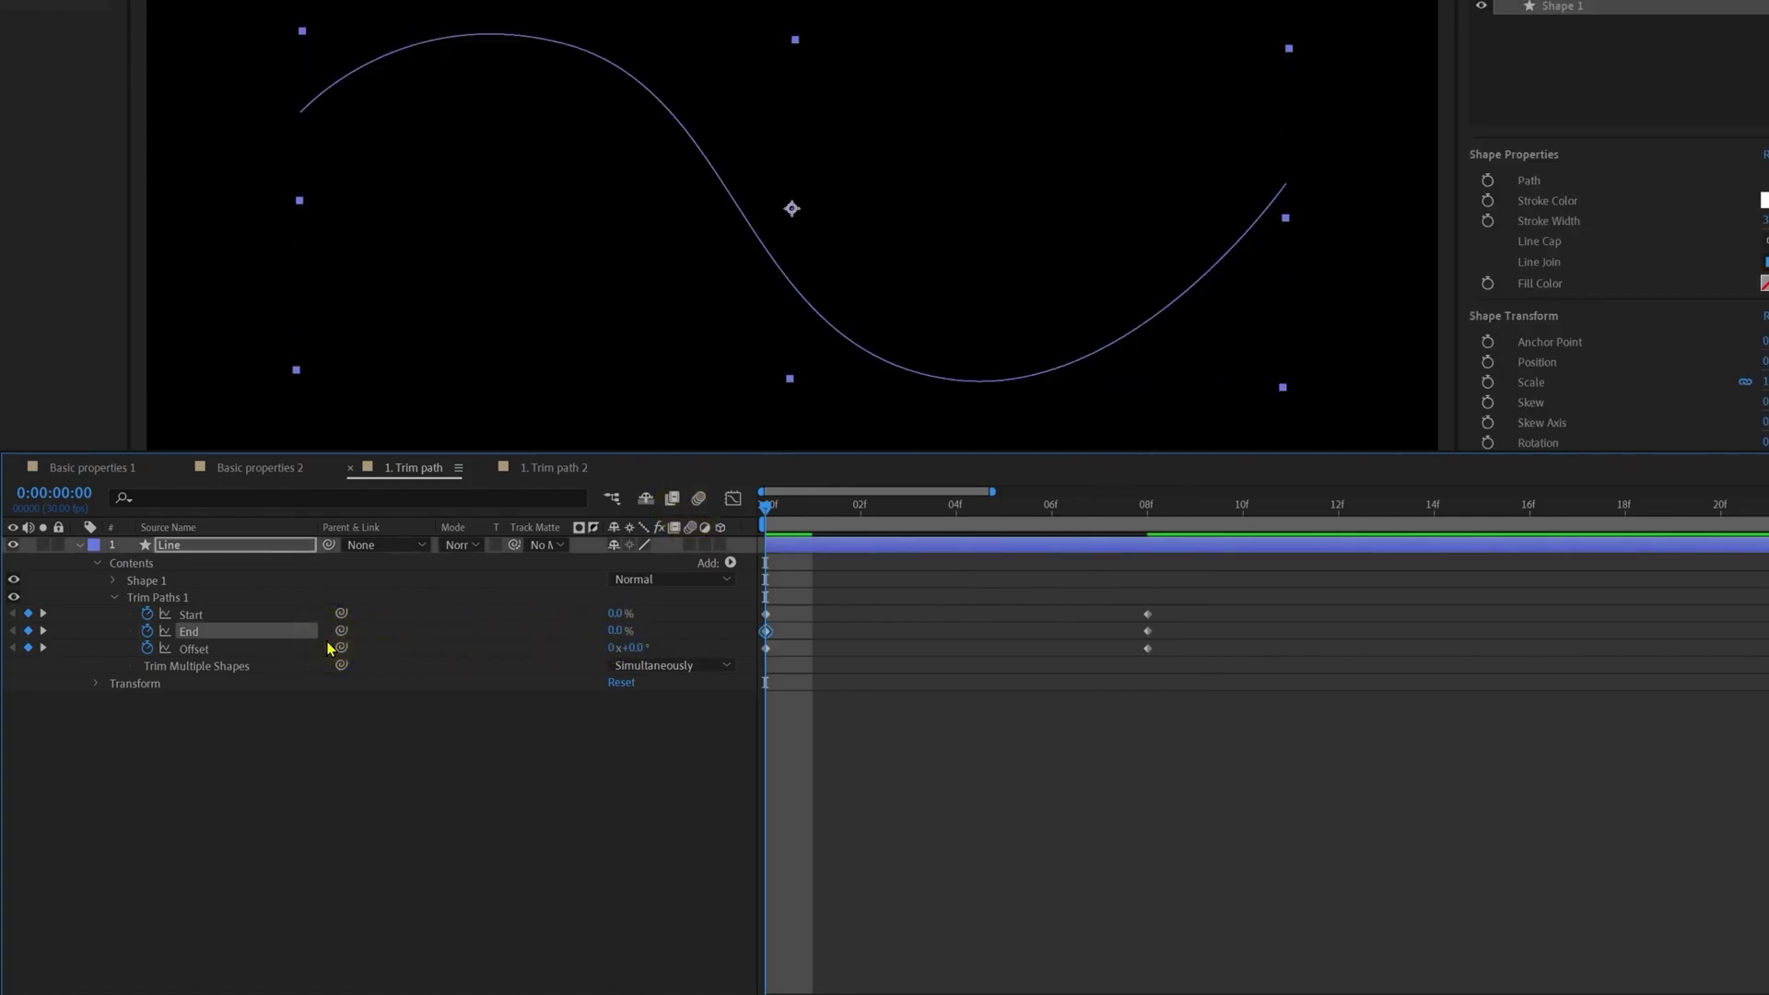
- Set the Trim Paths End keyframe at frame 8 to 45%
click(1141, 504)
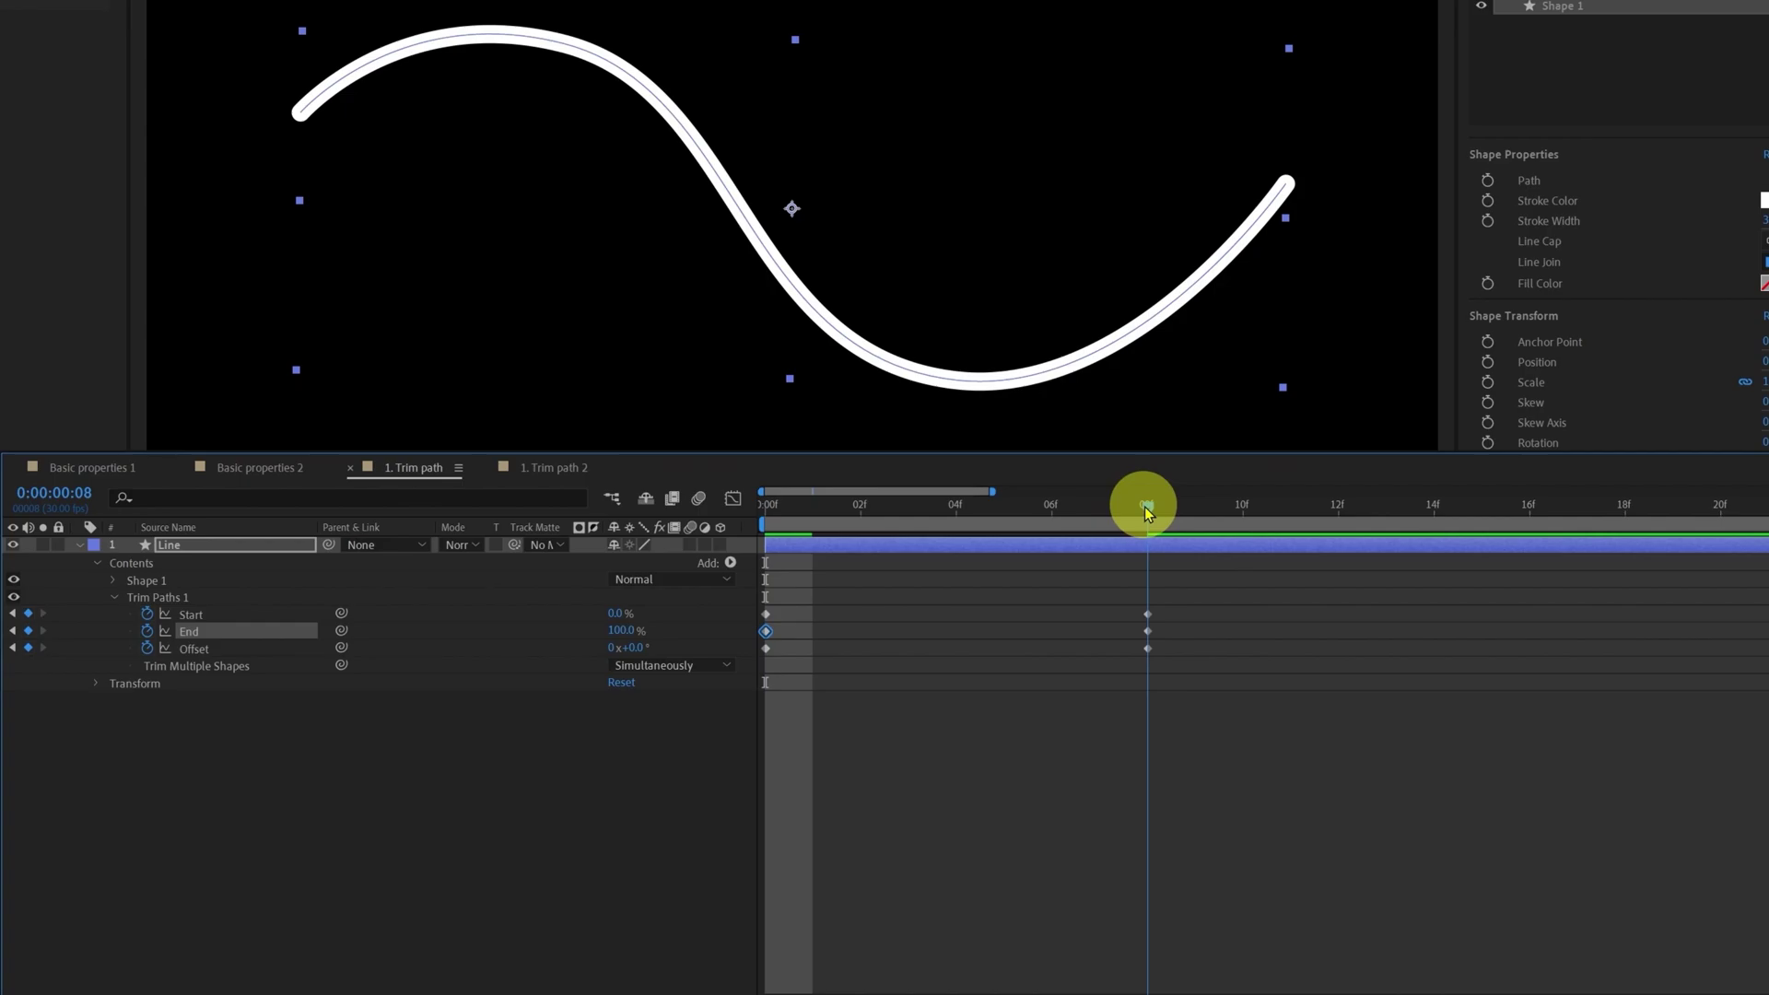
drag(616, 630, 578, 637)
click(616, 632)
text(45)
click(1168, 554)
- Add Start, End and Offset keyframes 8 frames further on, at frame 16, and delete the Offset keyframe at frame 8
click(55, 493)
text(+8)
key(Return)
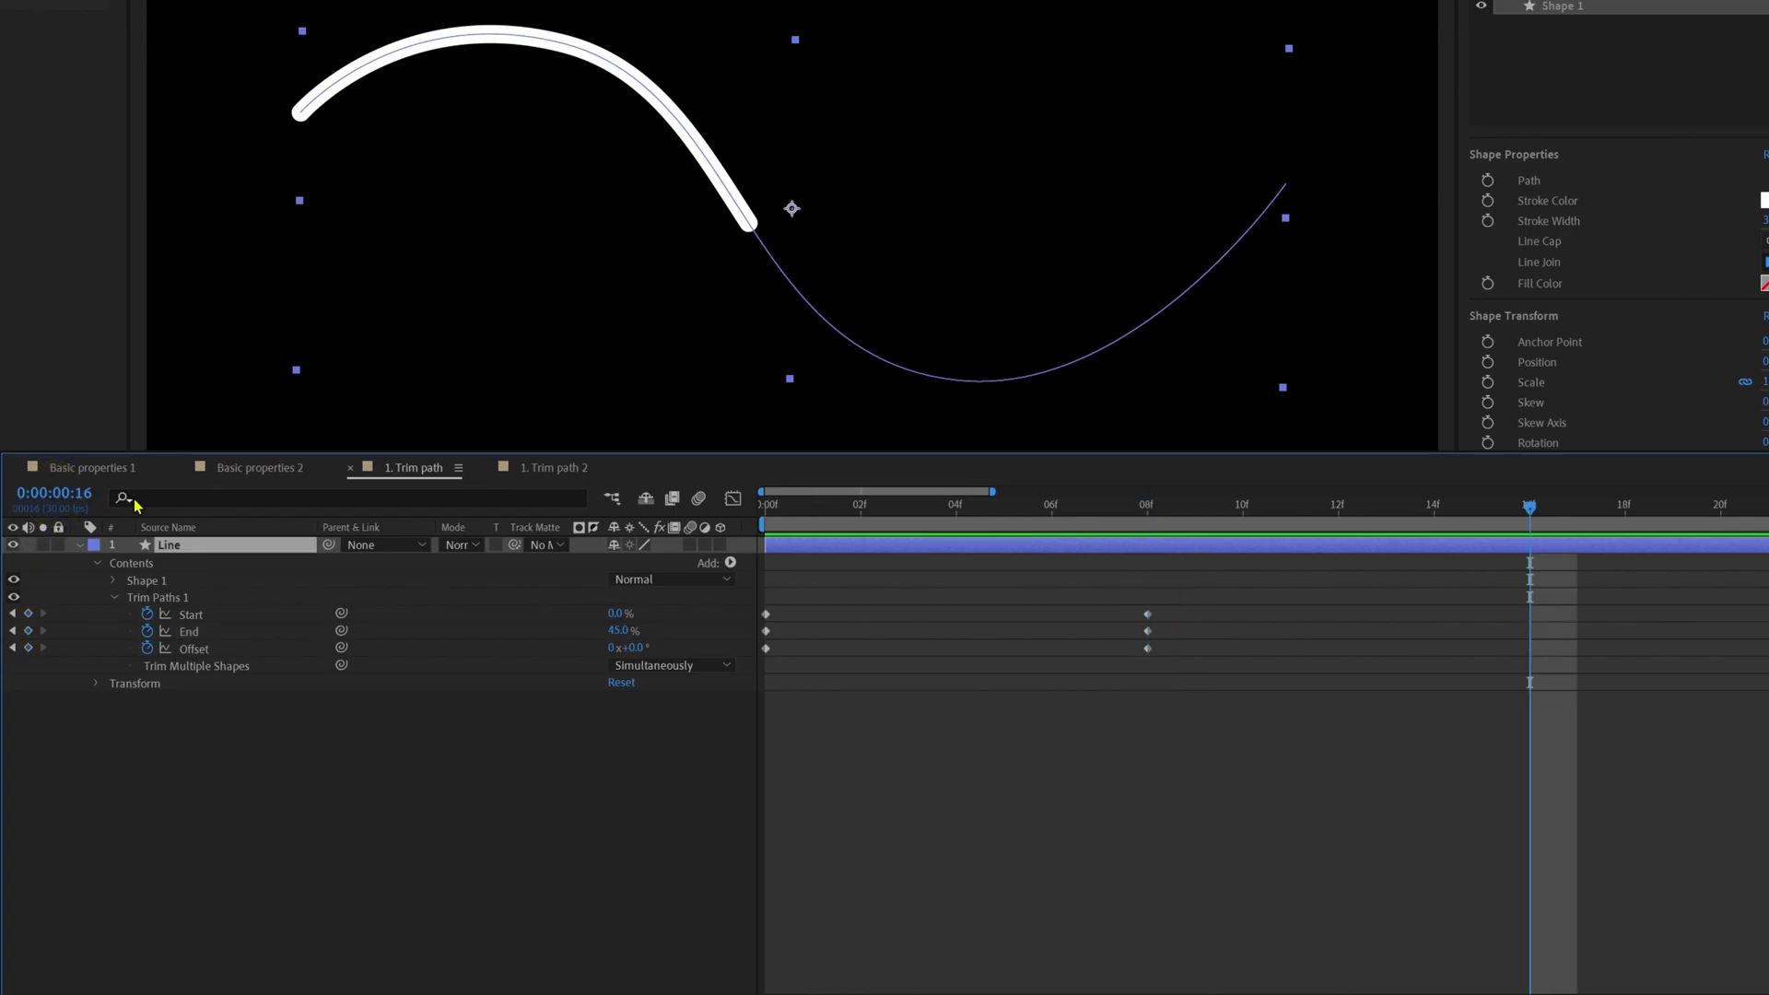
drag(28, 613, 31, 671)
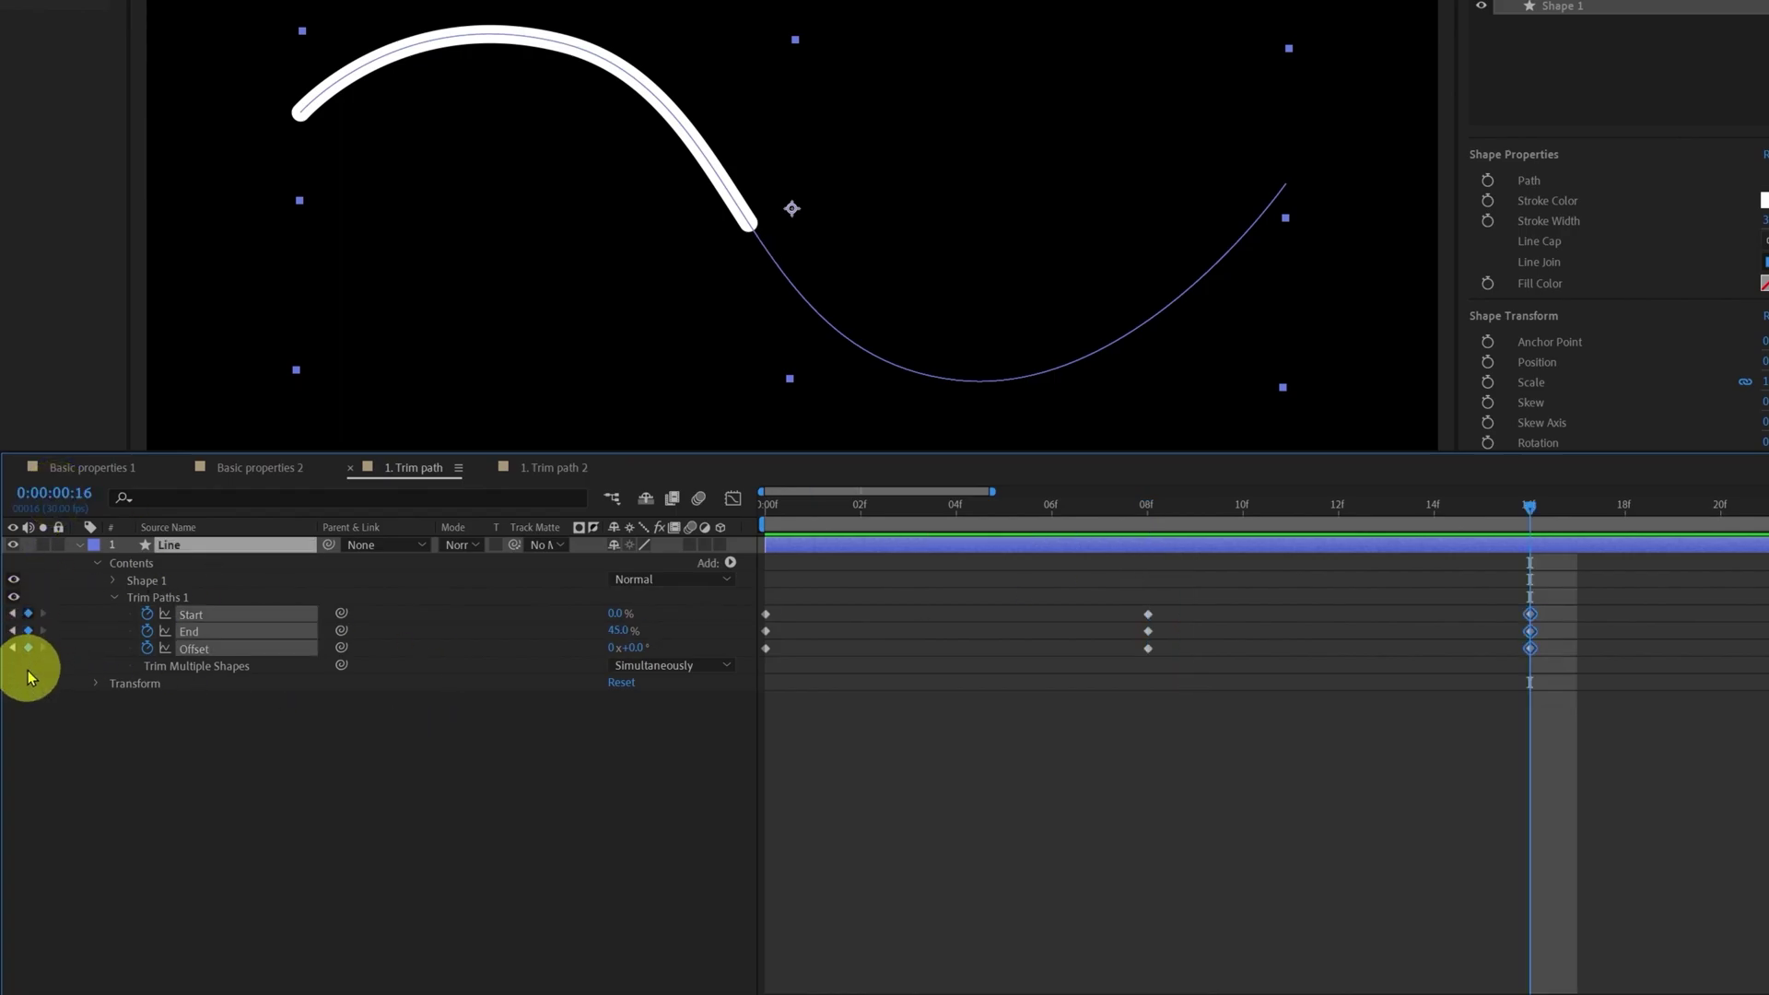
drag(1168, 643, 1121, 664)
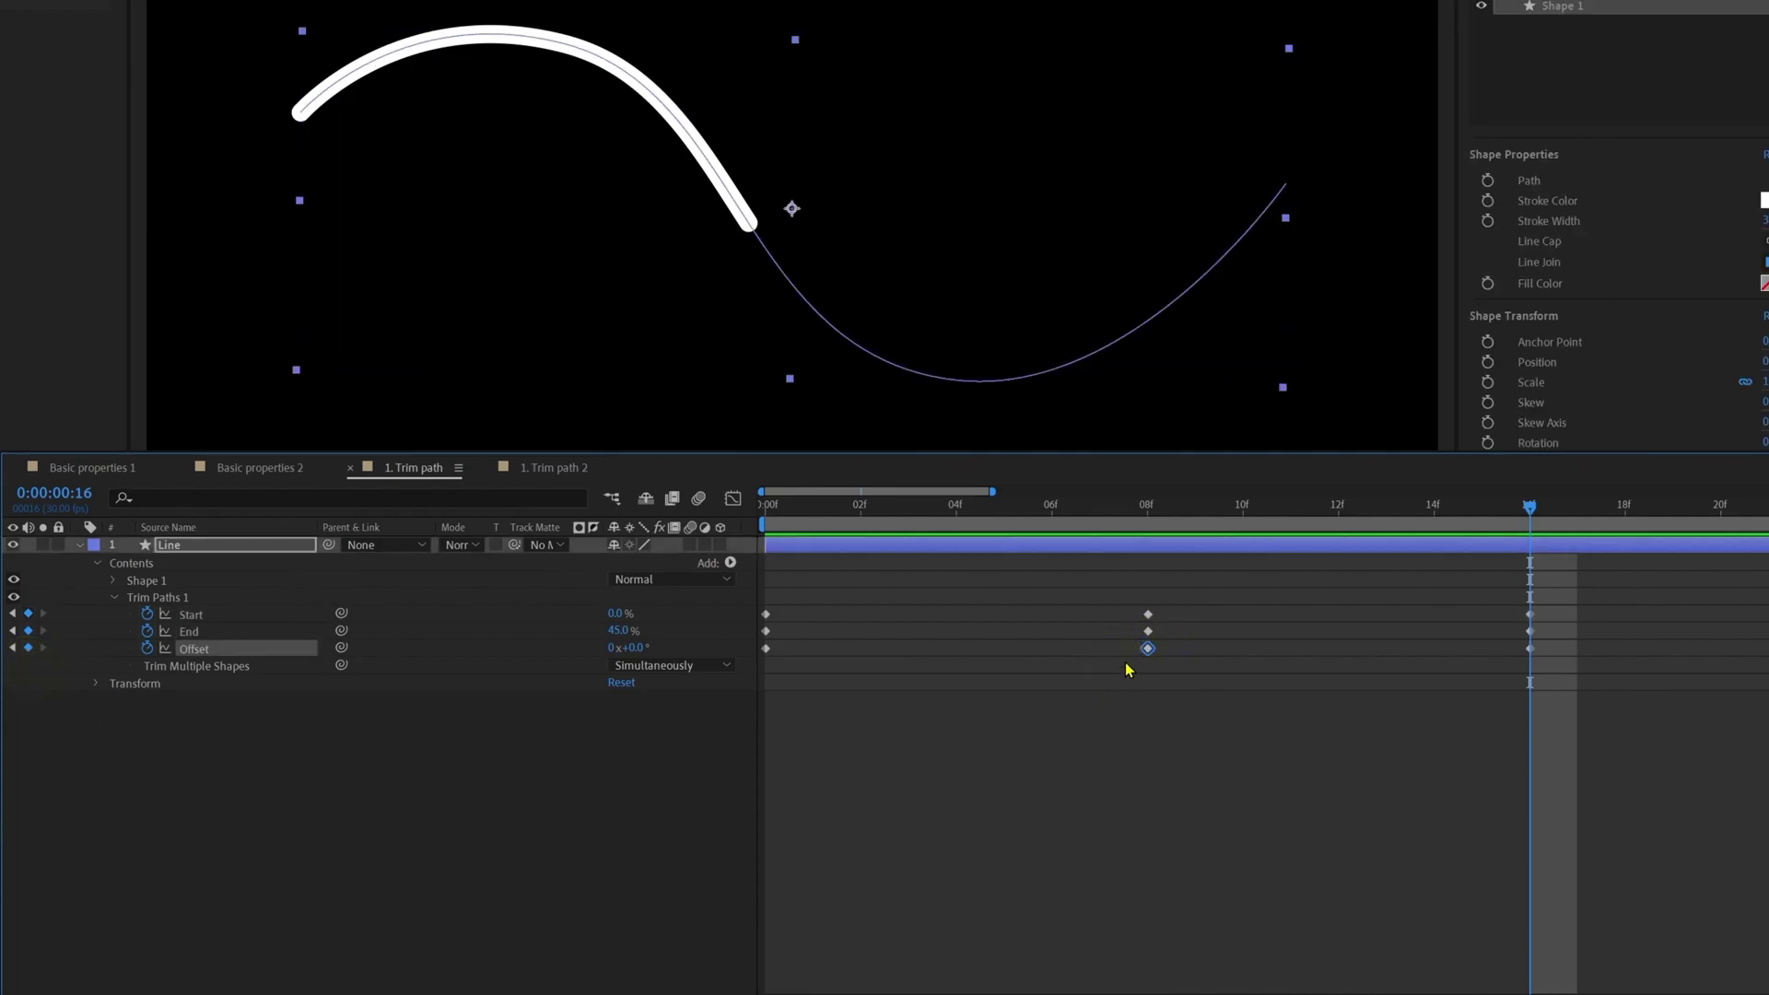
key(Delete)
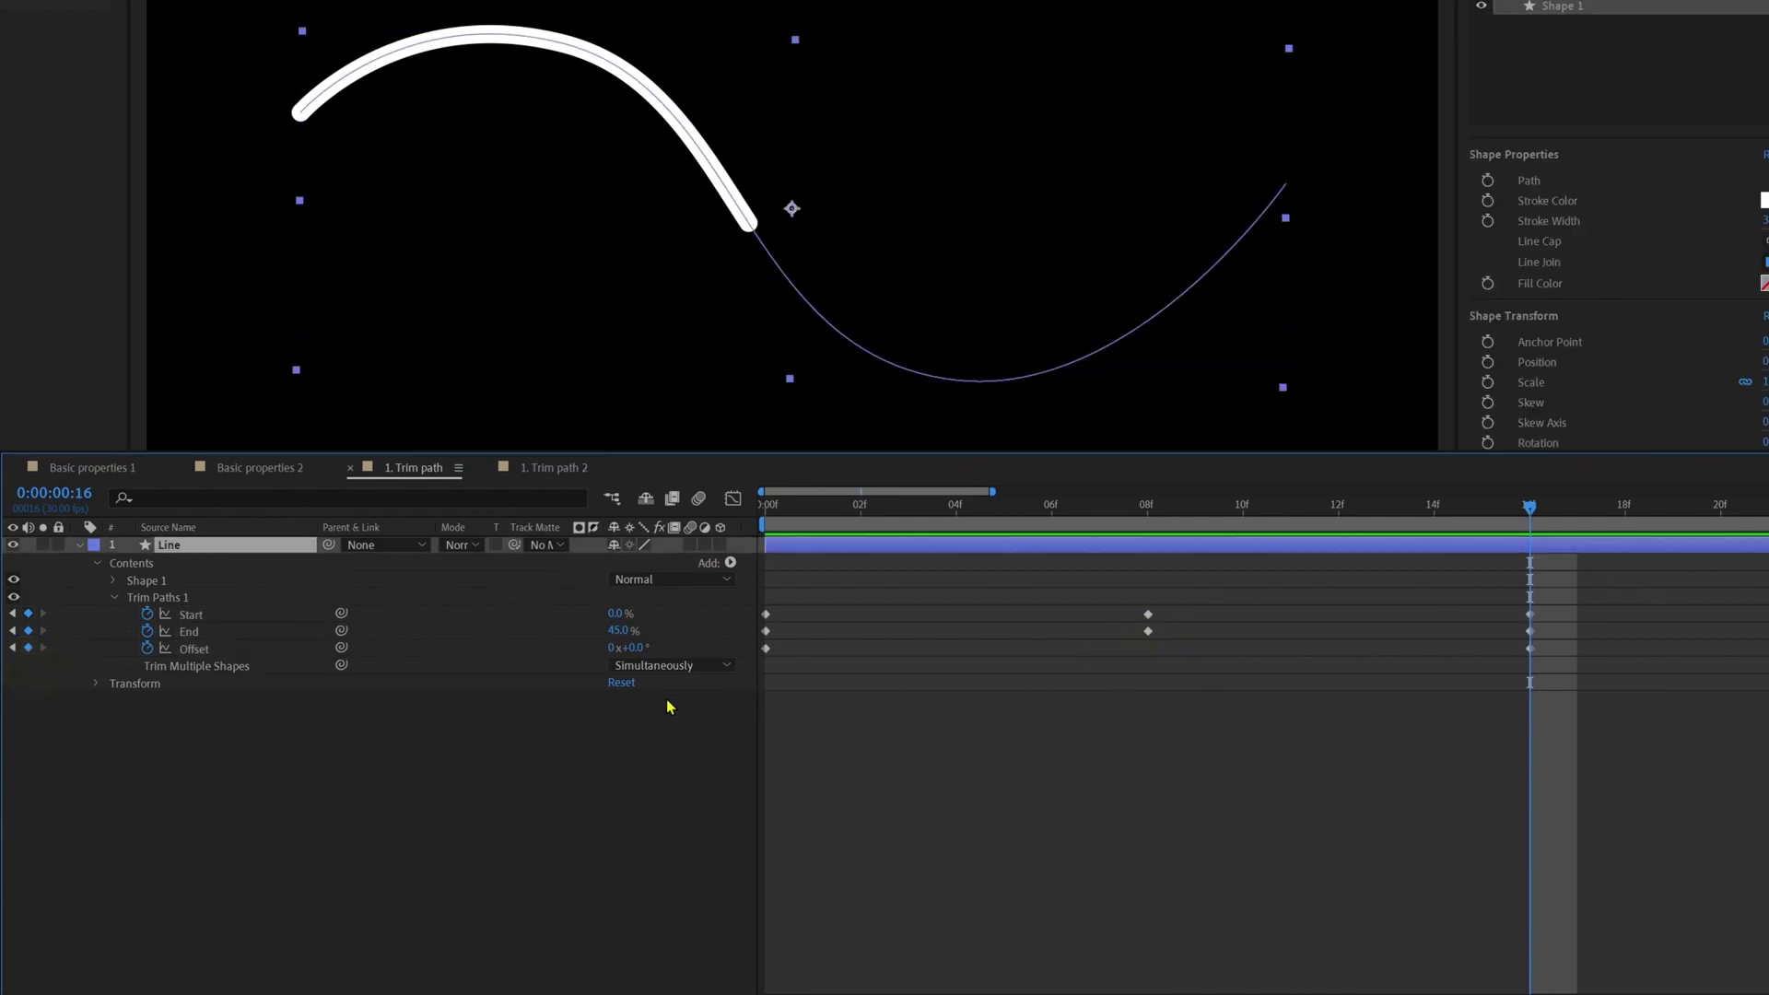
- At frame 16, set the Trim Paths Offset to 196° and the Start to 45%
drag(643, 650, 860, 664)
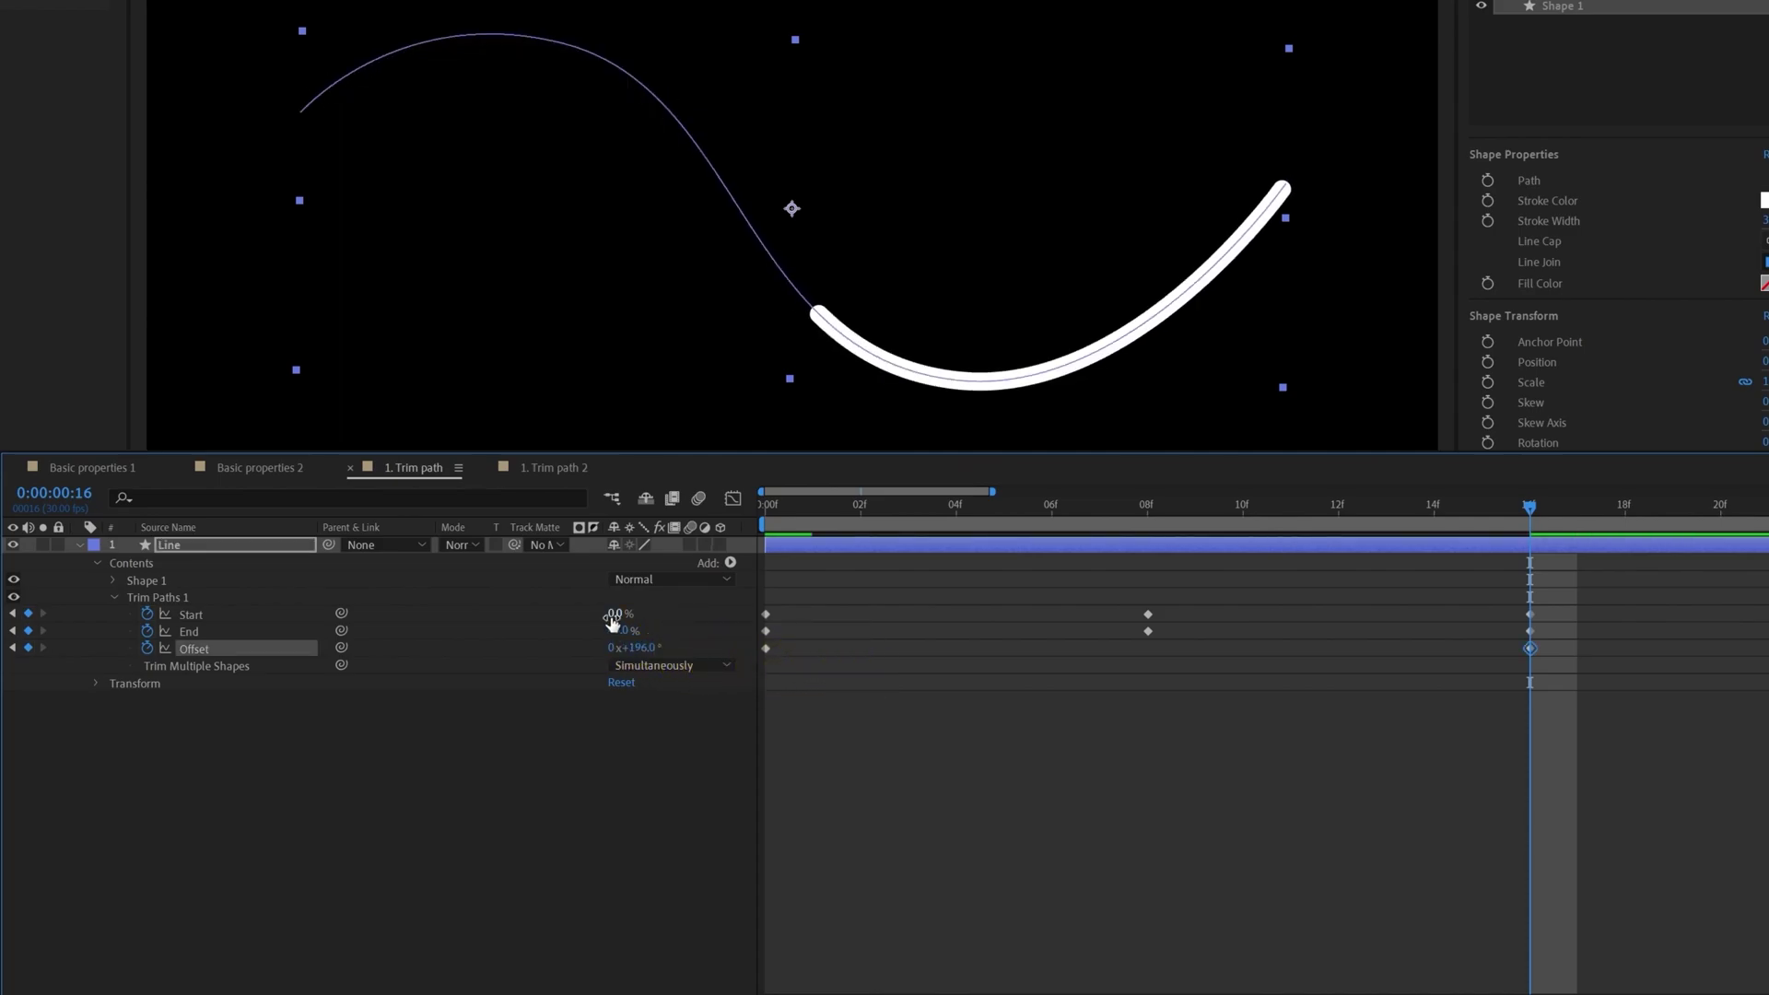
drag(612, 616, 650, 618)
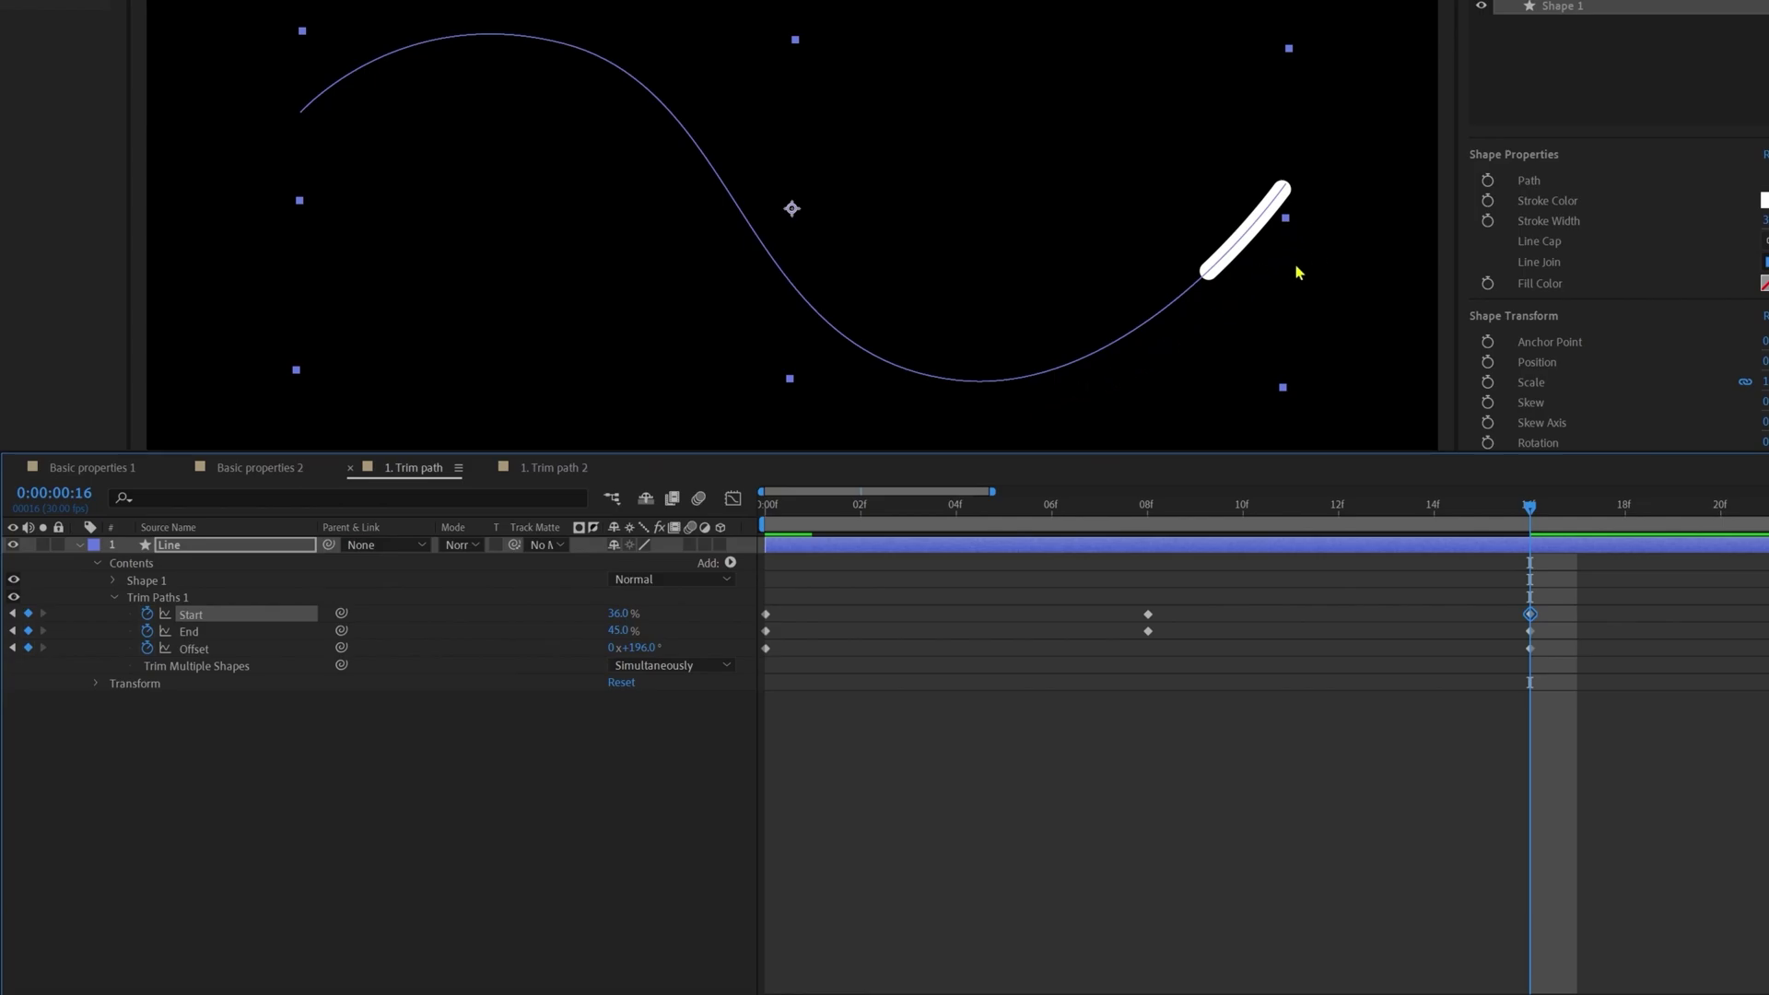
click(624, 620)
key(Return)
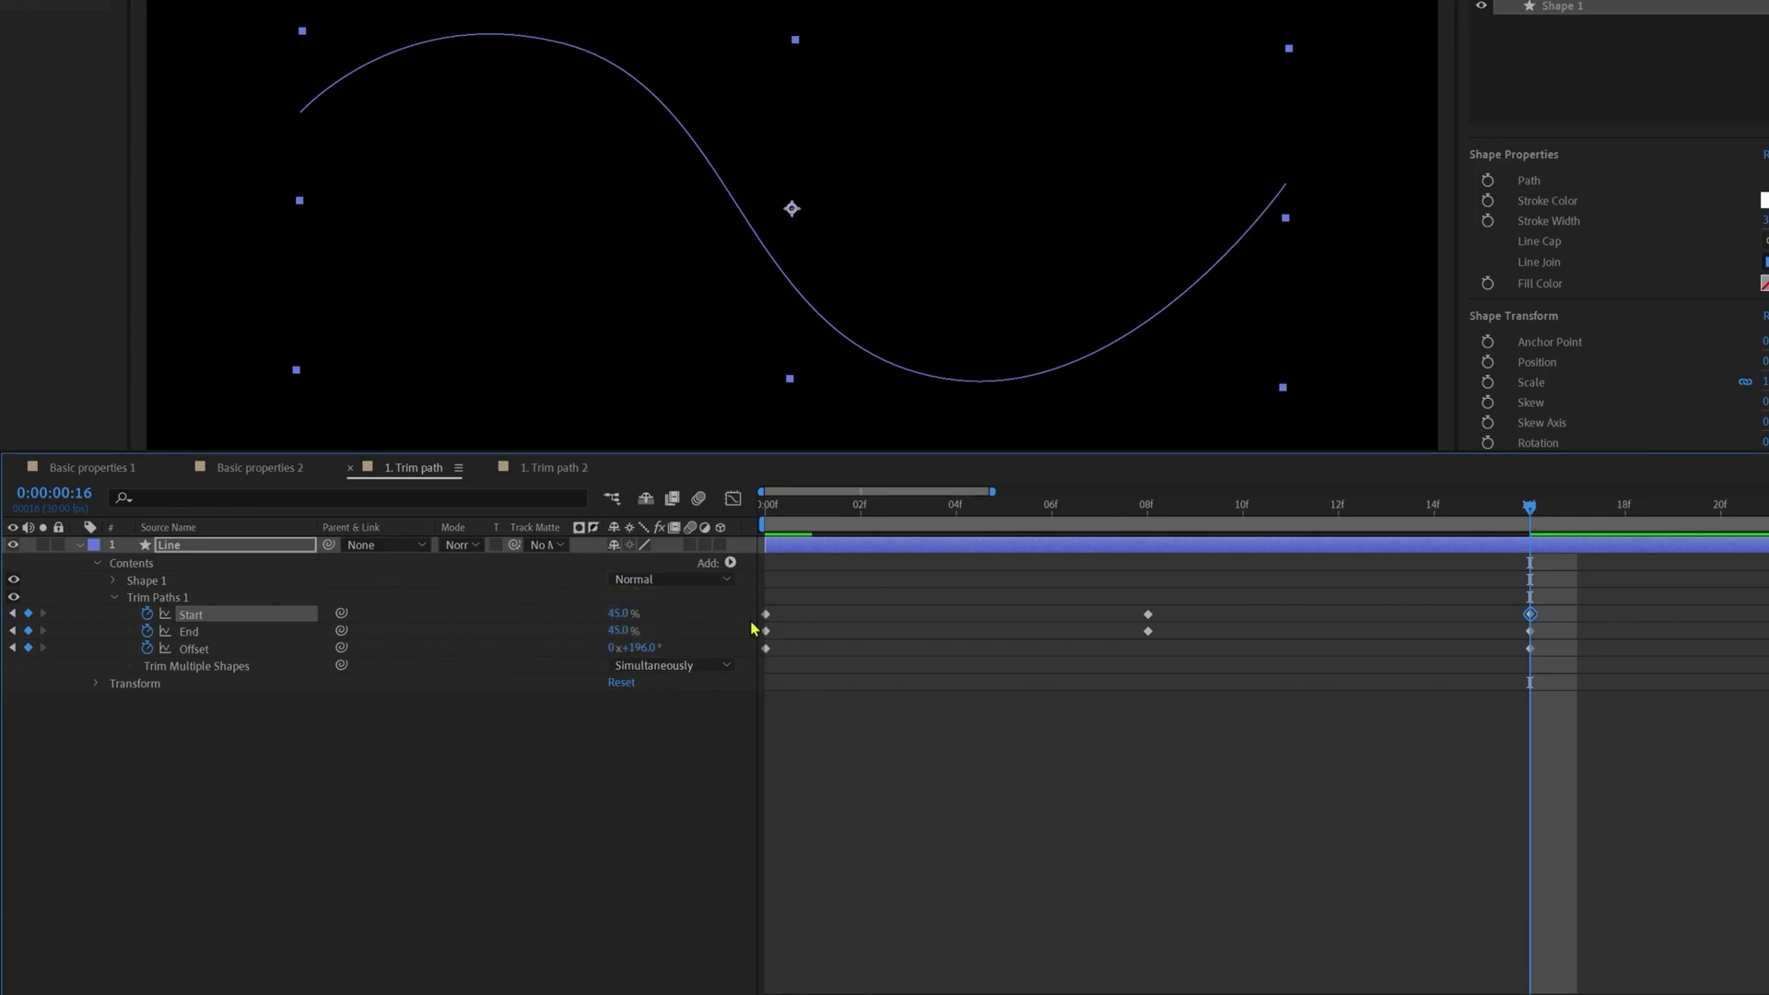
- Apply Easy Ease to all Trim Paths keyframes and return the Start and End keyframes at frame 8 to linear
drag(1587, 586, 743, 693)
key(F9)
click(982, 785)
mouse_move(1193, 604)
mouse_down()
mouse_move(1125, 652)
mouse_move(1144, 648)
mouse_up()
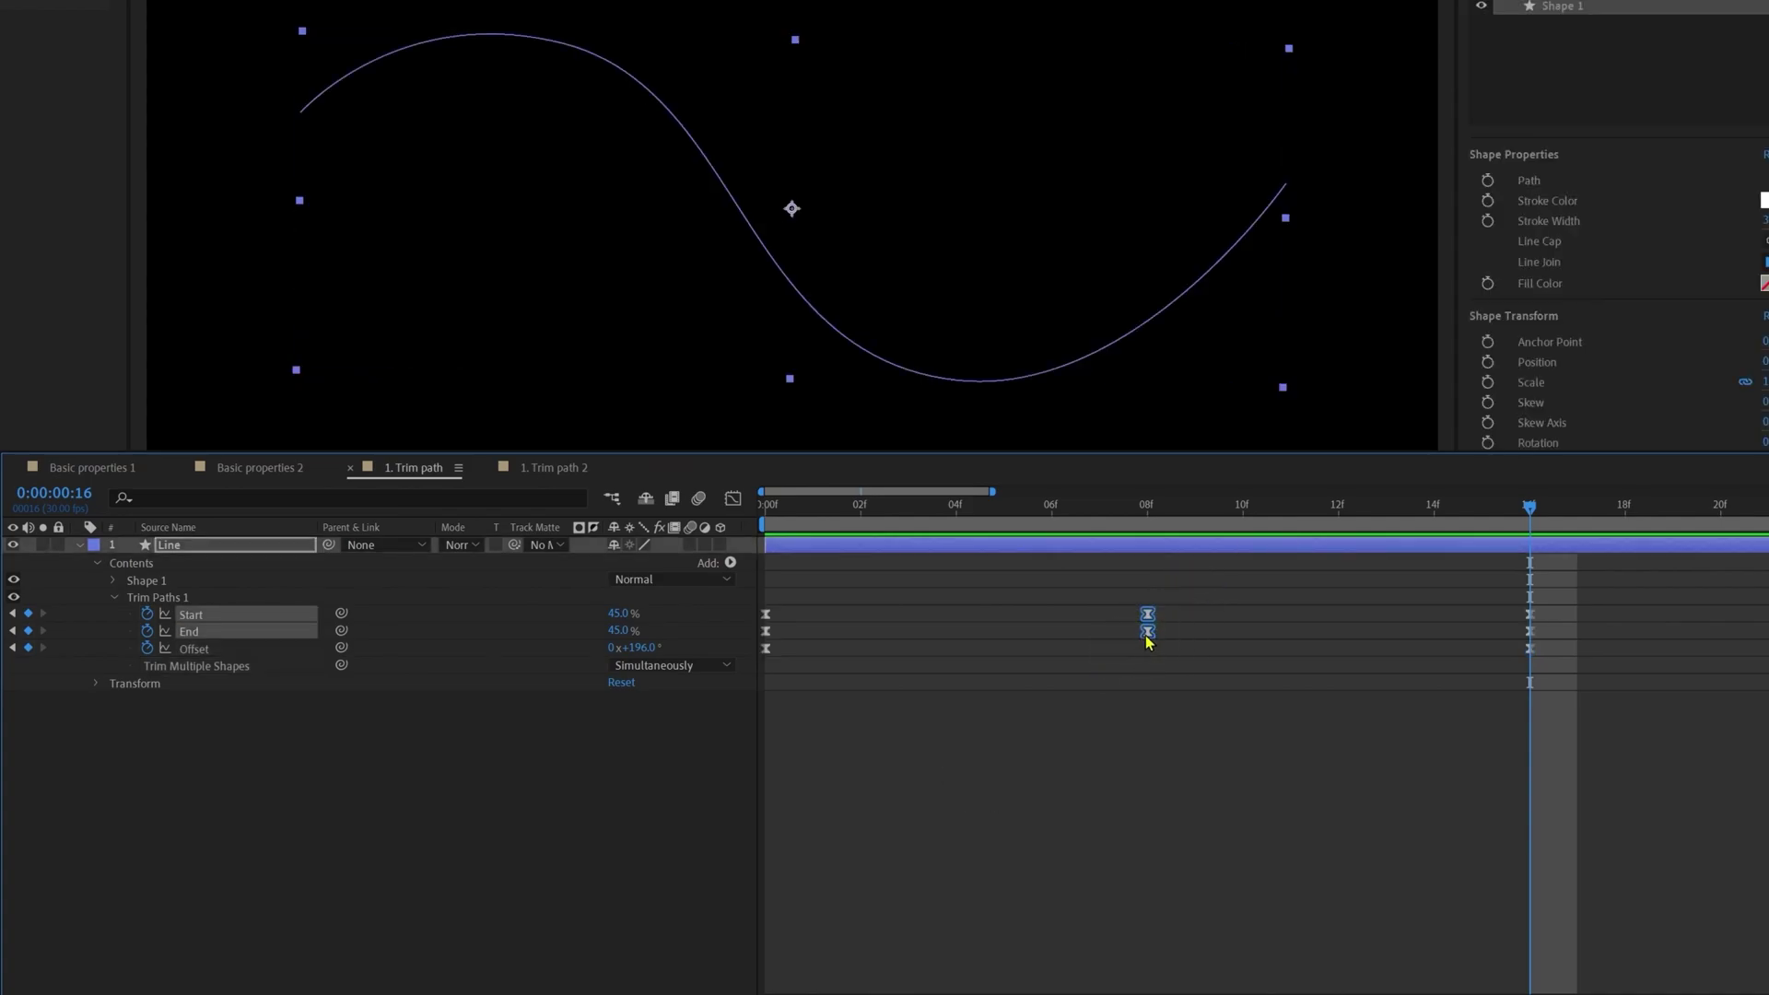
ctrl+click(1148, 634)
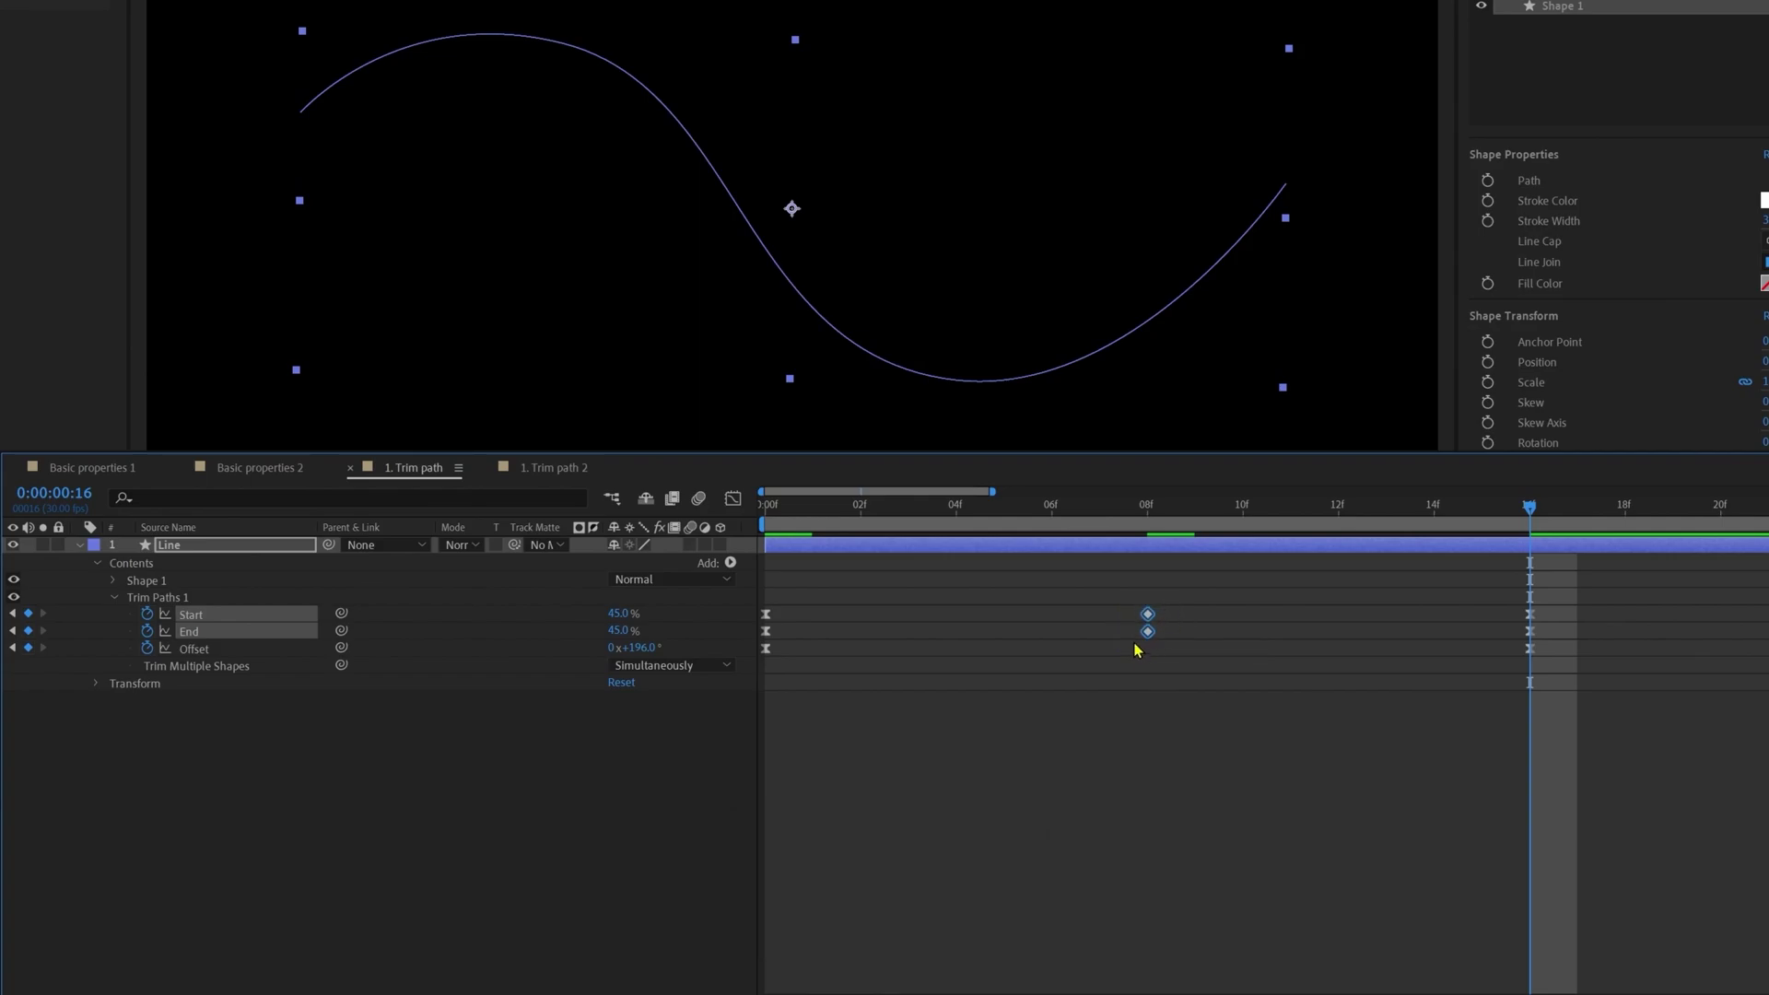
- In the graph editor, reshape the End curve at its first keyframe so it rises steeply from frame 0
click(802, 630)
click(192, 631)
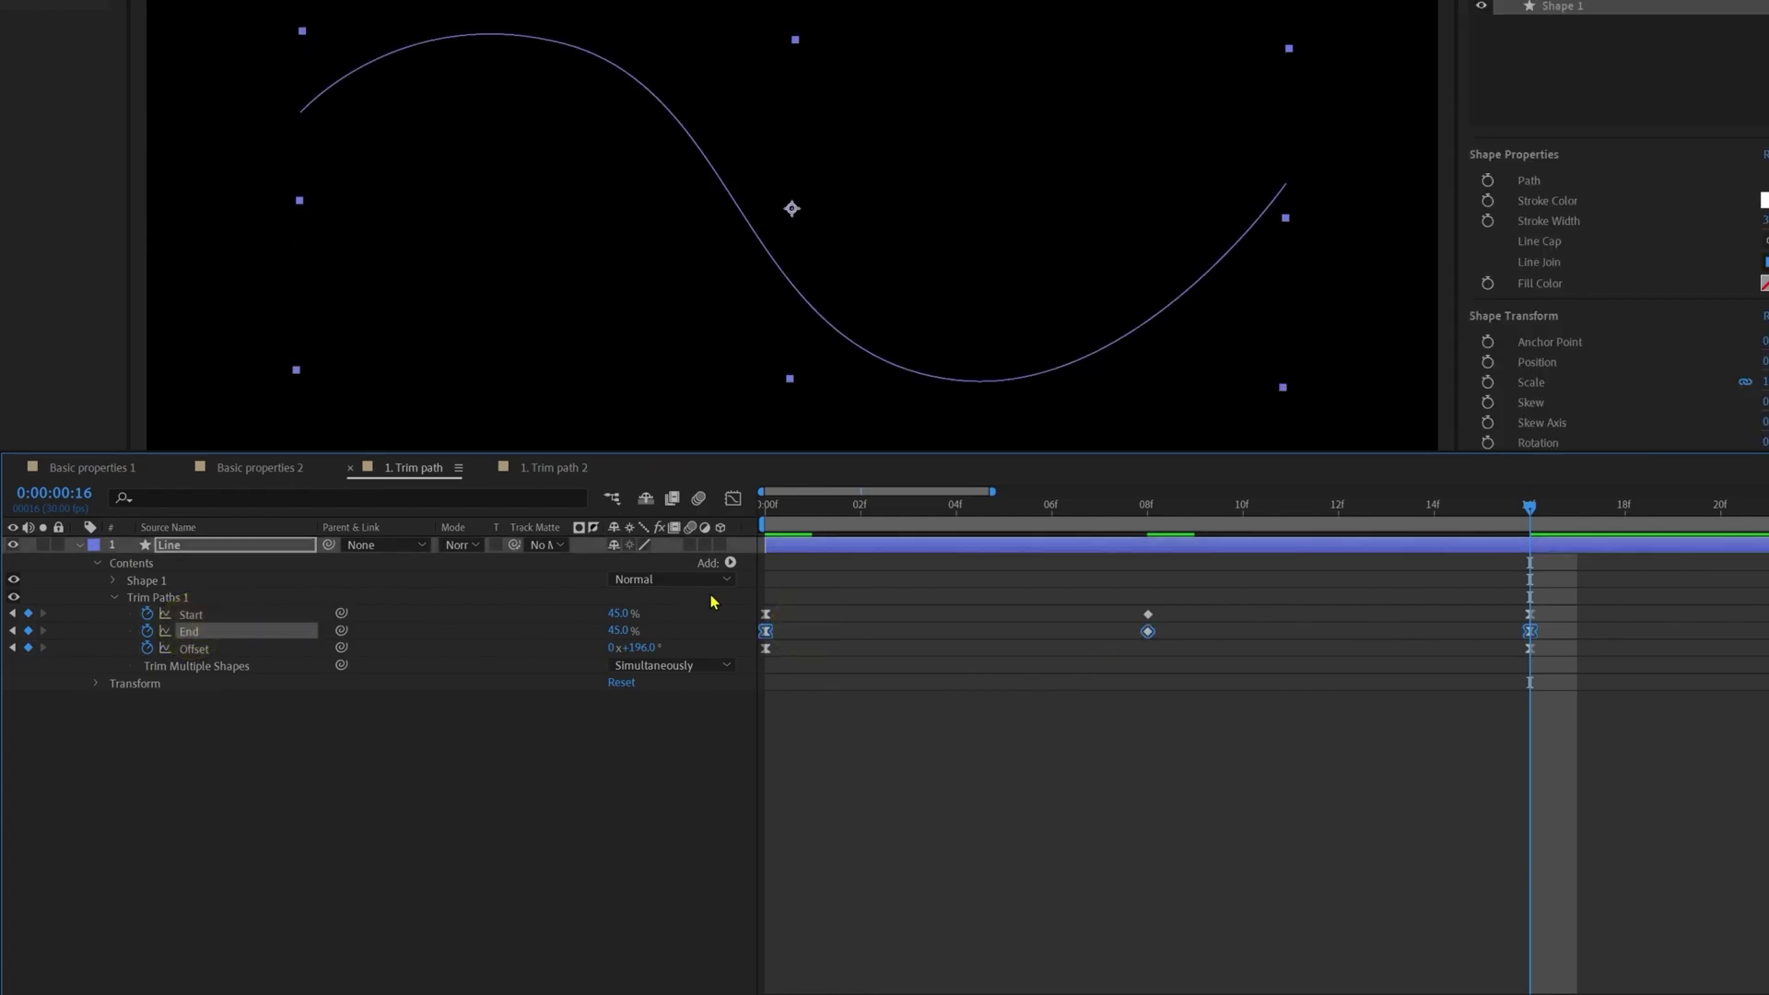
click(733, 498)
click(763, 933)
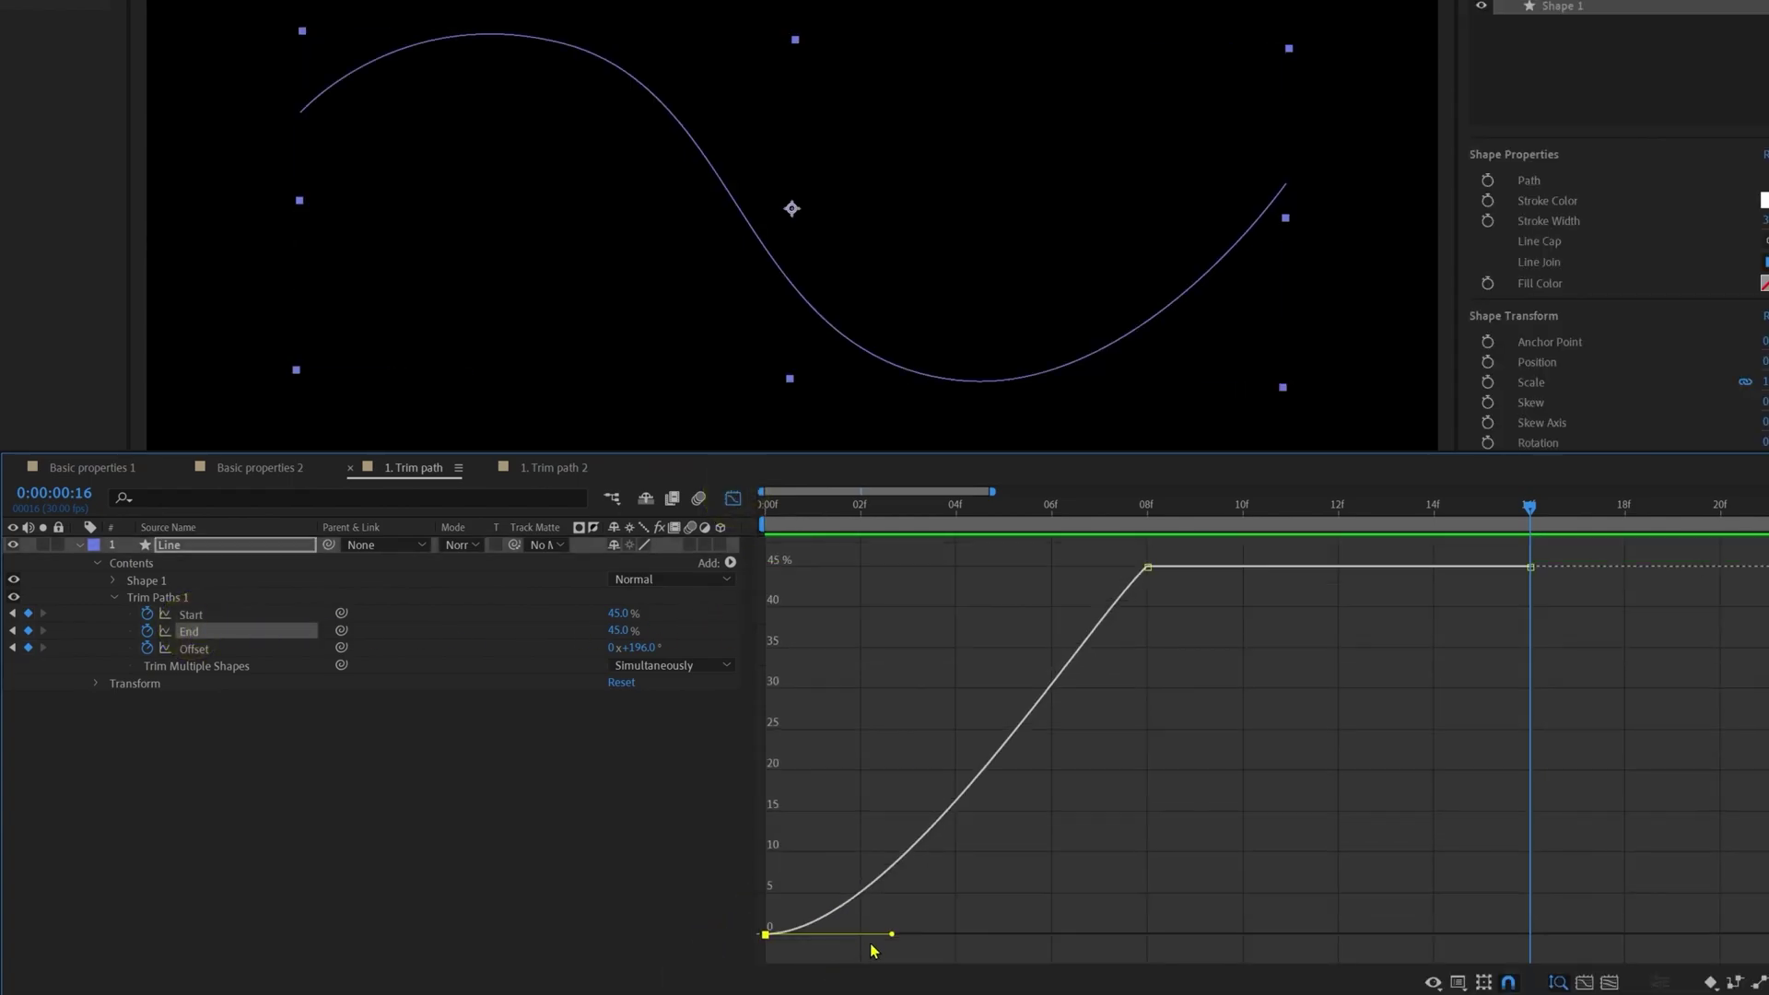
drag(892, 934, 830, 818)
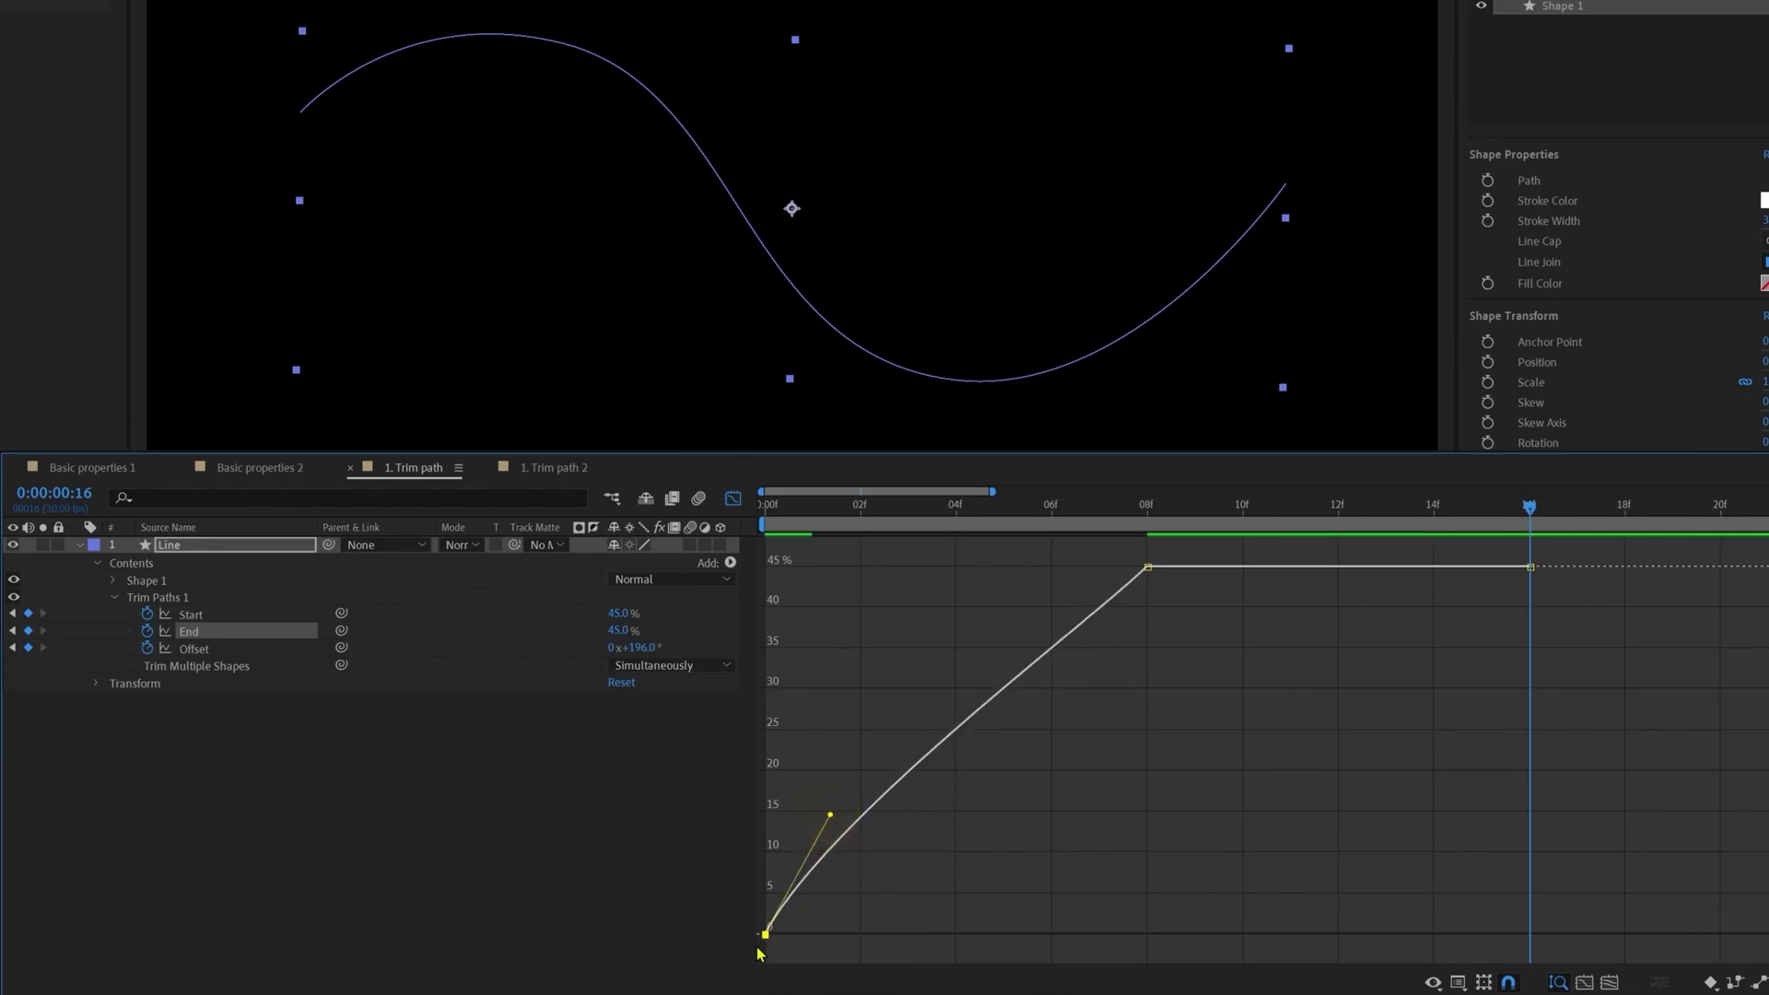
- Reshape the Offset curve at its first keyframe for a faster start, check the Start curve, and preview the animation
click(217, 651)
drag(866, 822, 722, 940)
drag(1020, 938, 889, 755)
click(215, 619)
click(732, 498)
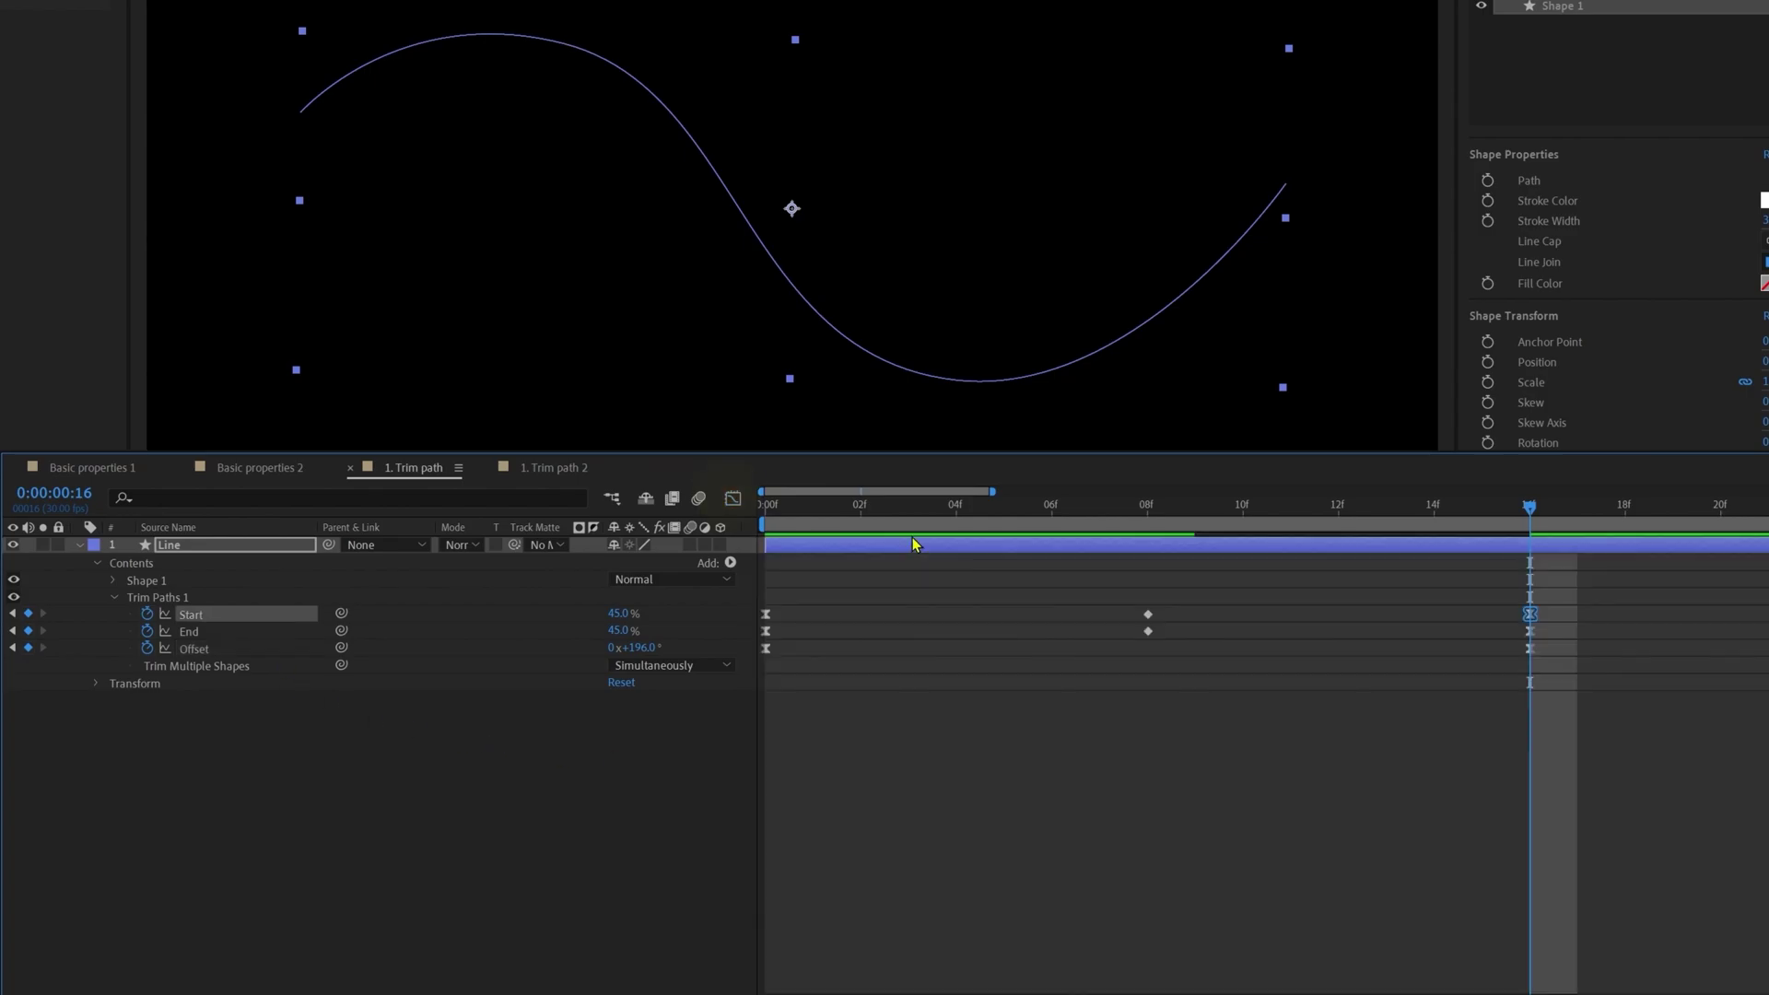
click(920, 840)
key(space)
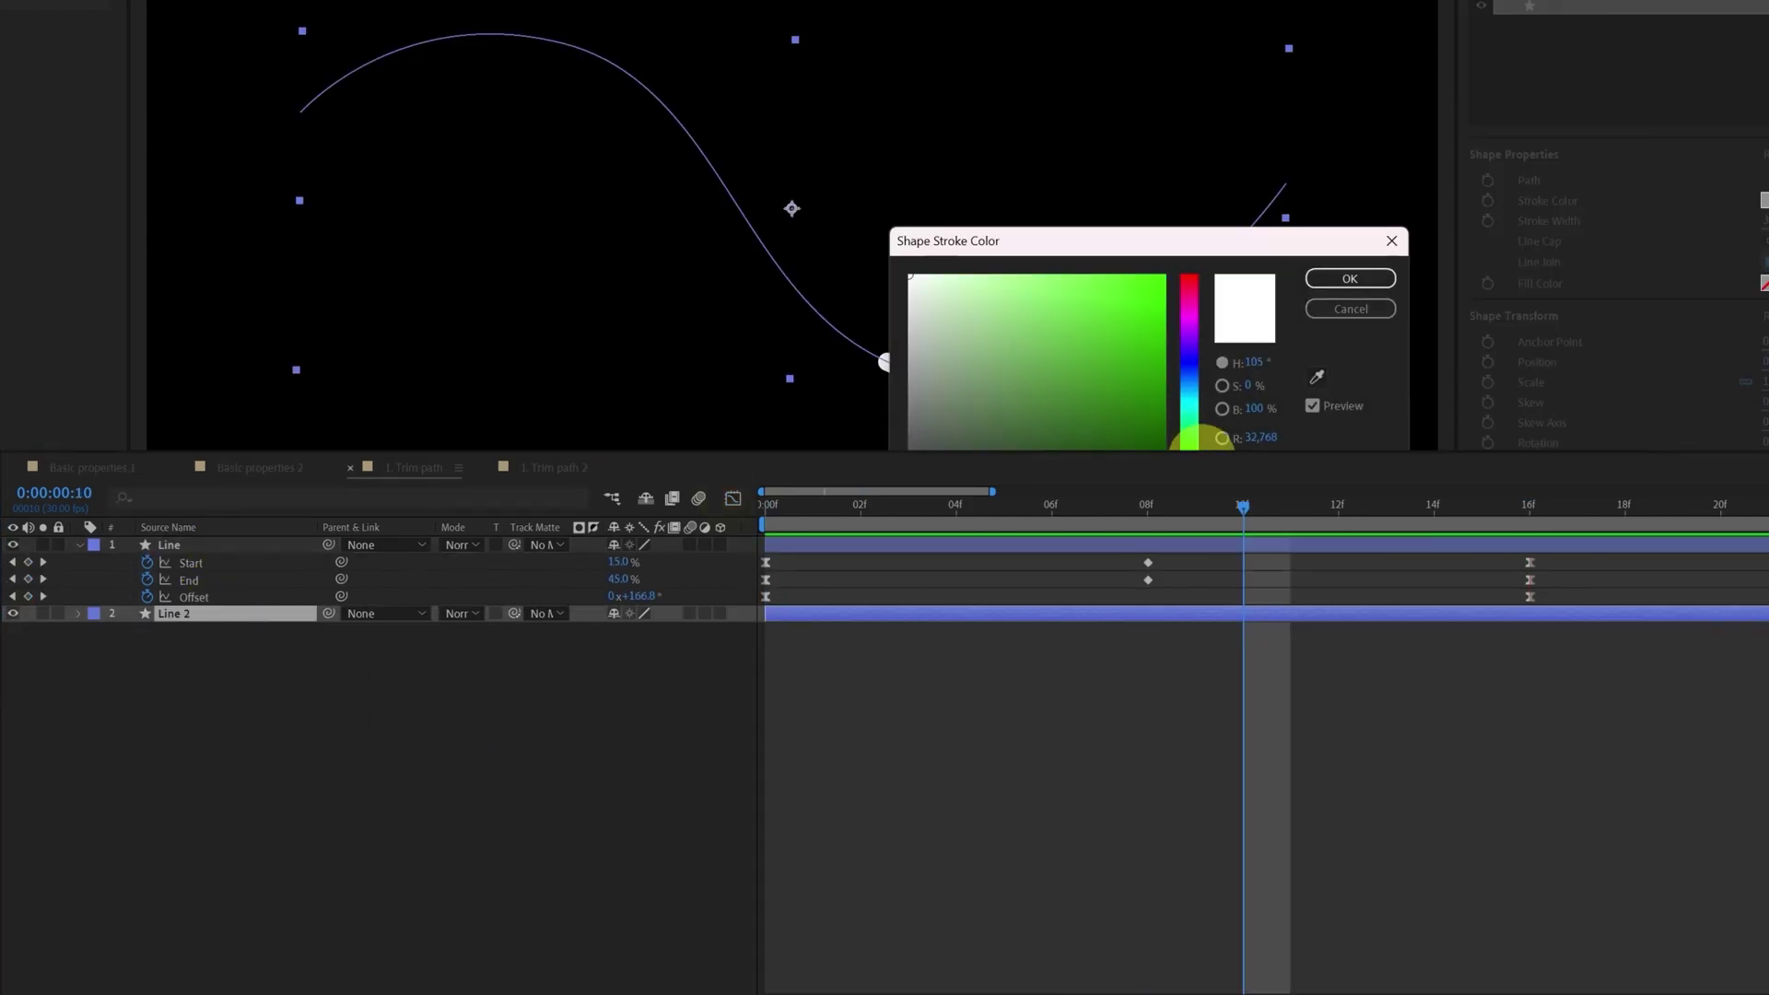
- Give Line 2 a pink stroke (H 344°, S 75%, B 95%), then duplicate it as Line 3 with a yellow stroke
click(1097, 285)
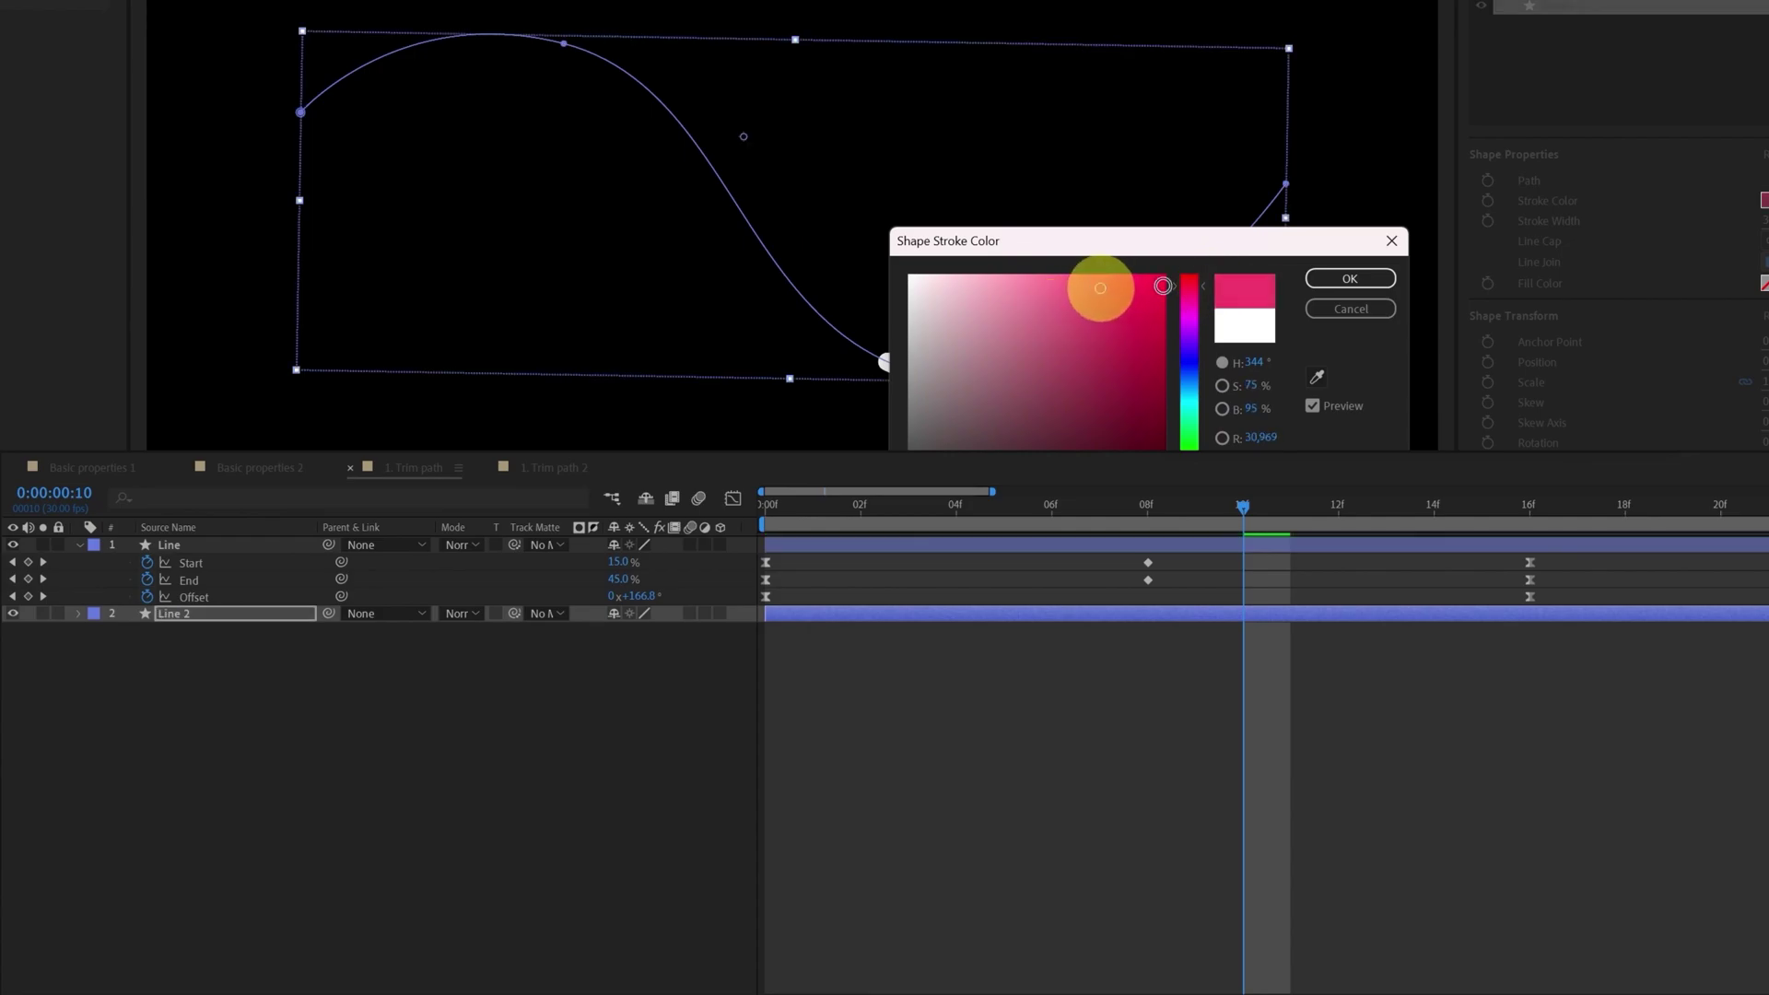
click(1350, 278)
key(ctrl+d)
click(1762, 200)
click(1100, 289)
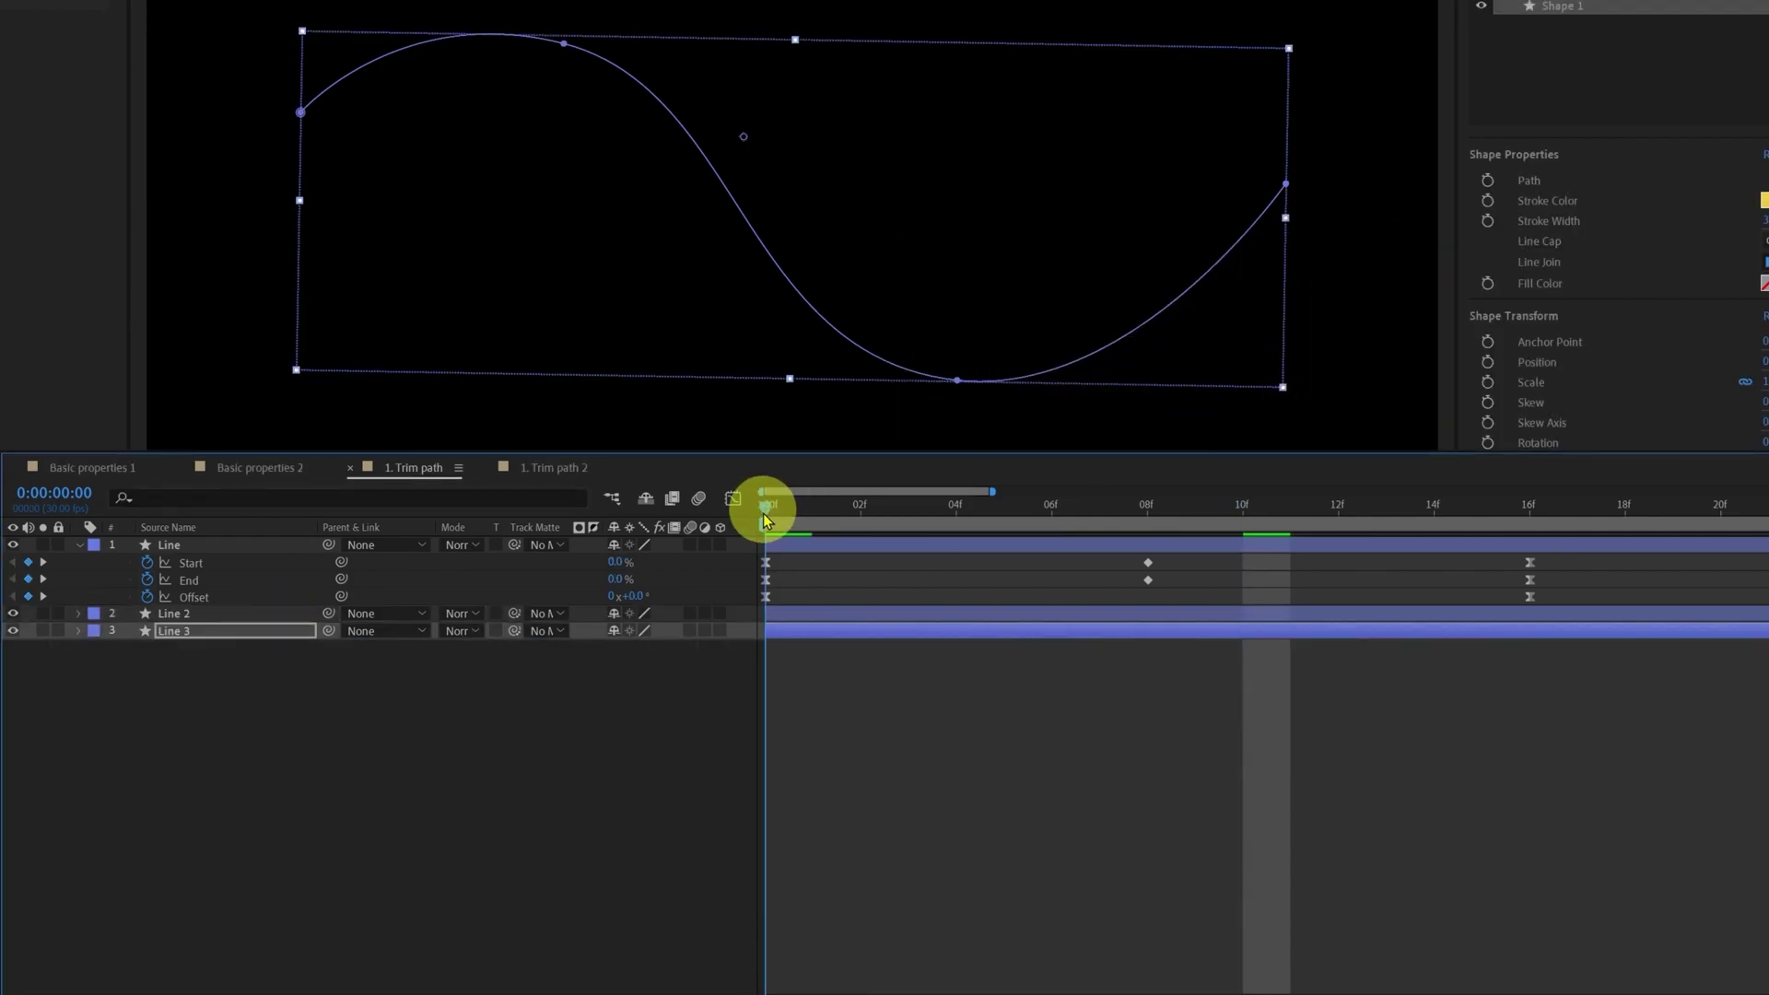
- Preview the animation of the three coloured line layers from frame 0
mouse_move(761, 501)
mouse_down()
mouse_move(912, 612)
mouse_move(992, 628)
mouse_up()
click(1062, 756)
key(space)
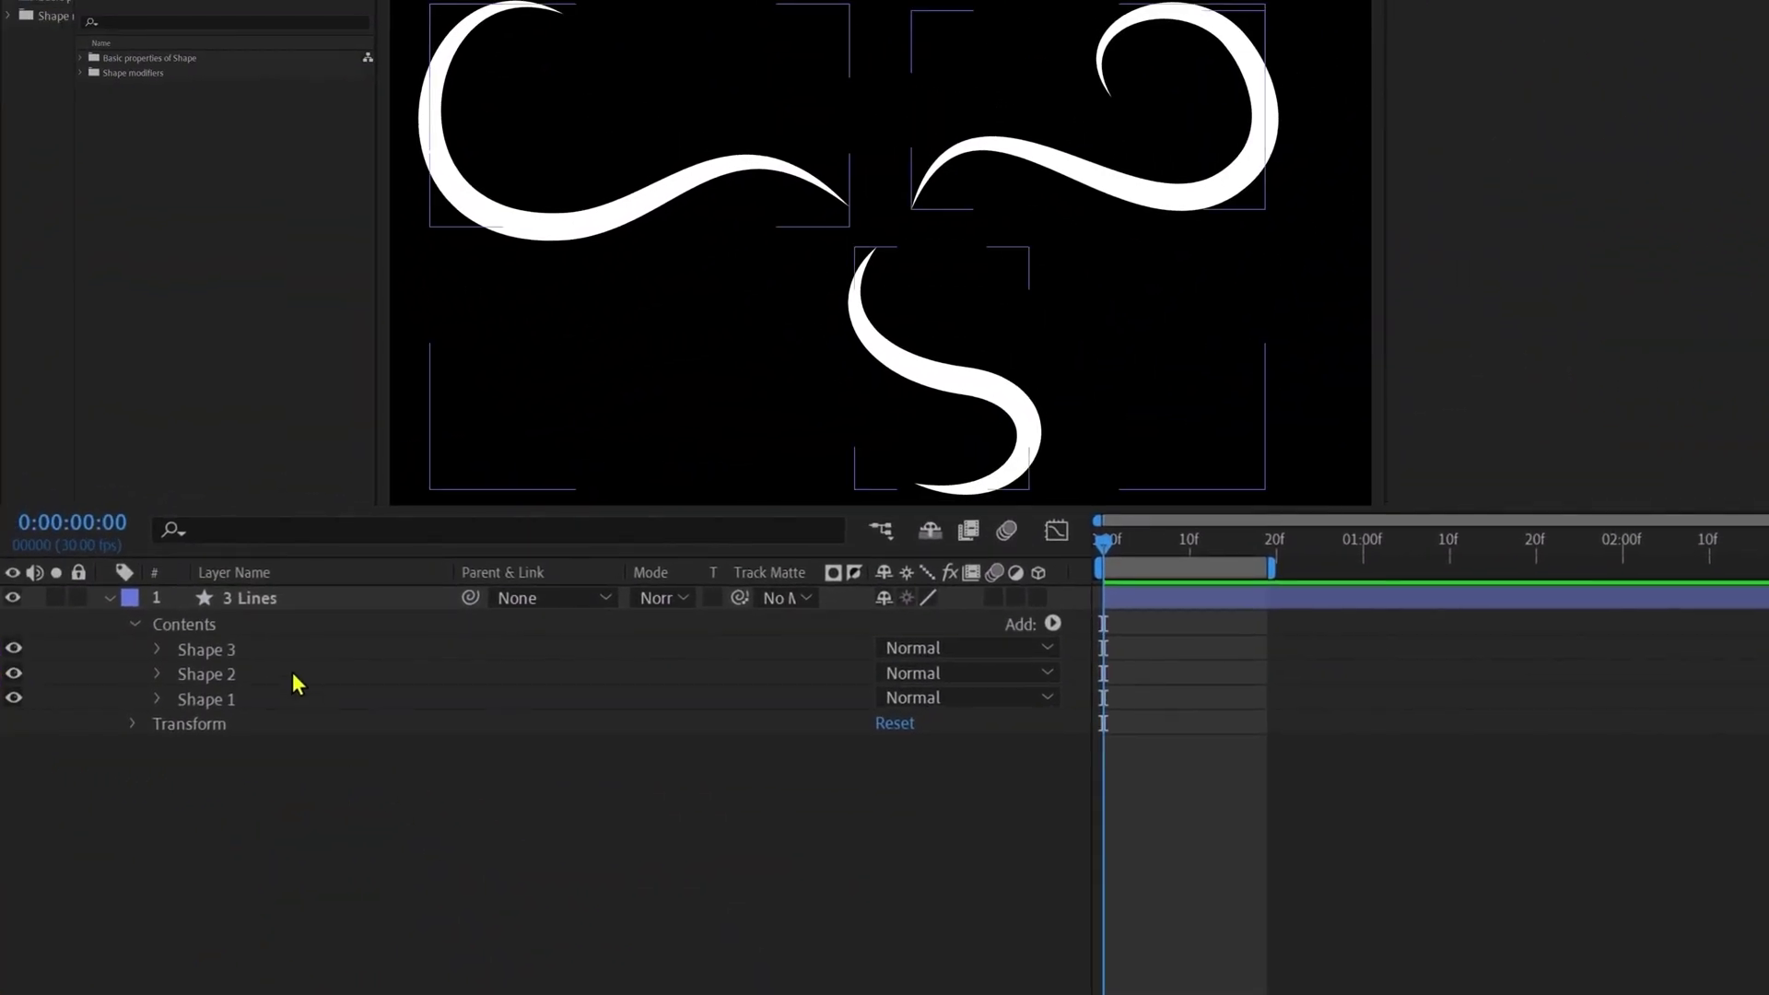
- Try Trim Paths on Shape 3 alone in the 3 Lines layer, with its Start at 55%
click(267, 602)
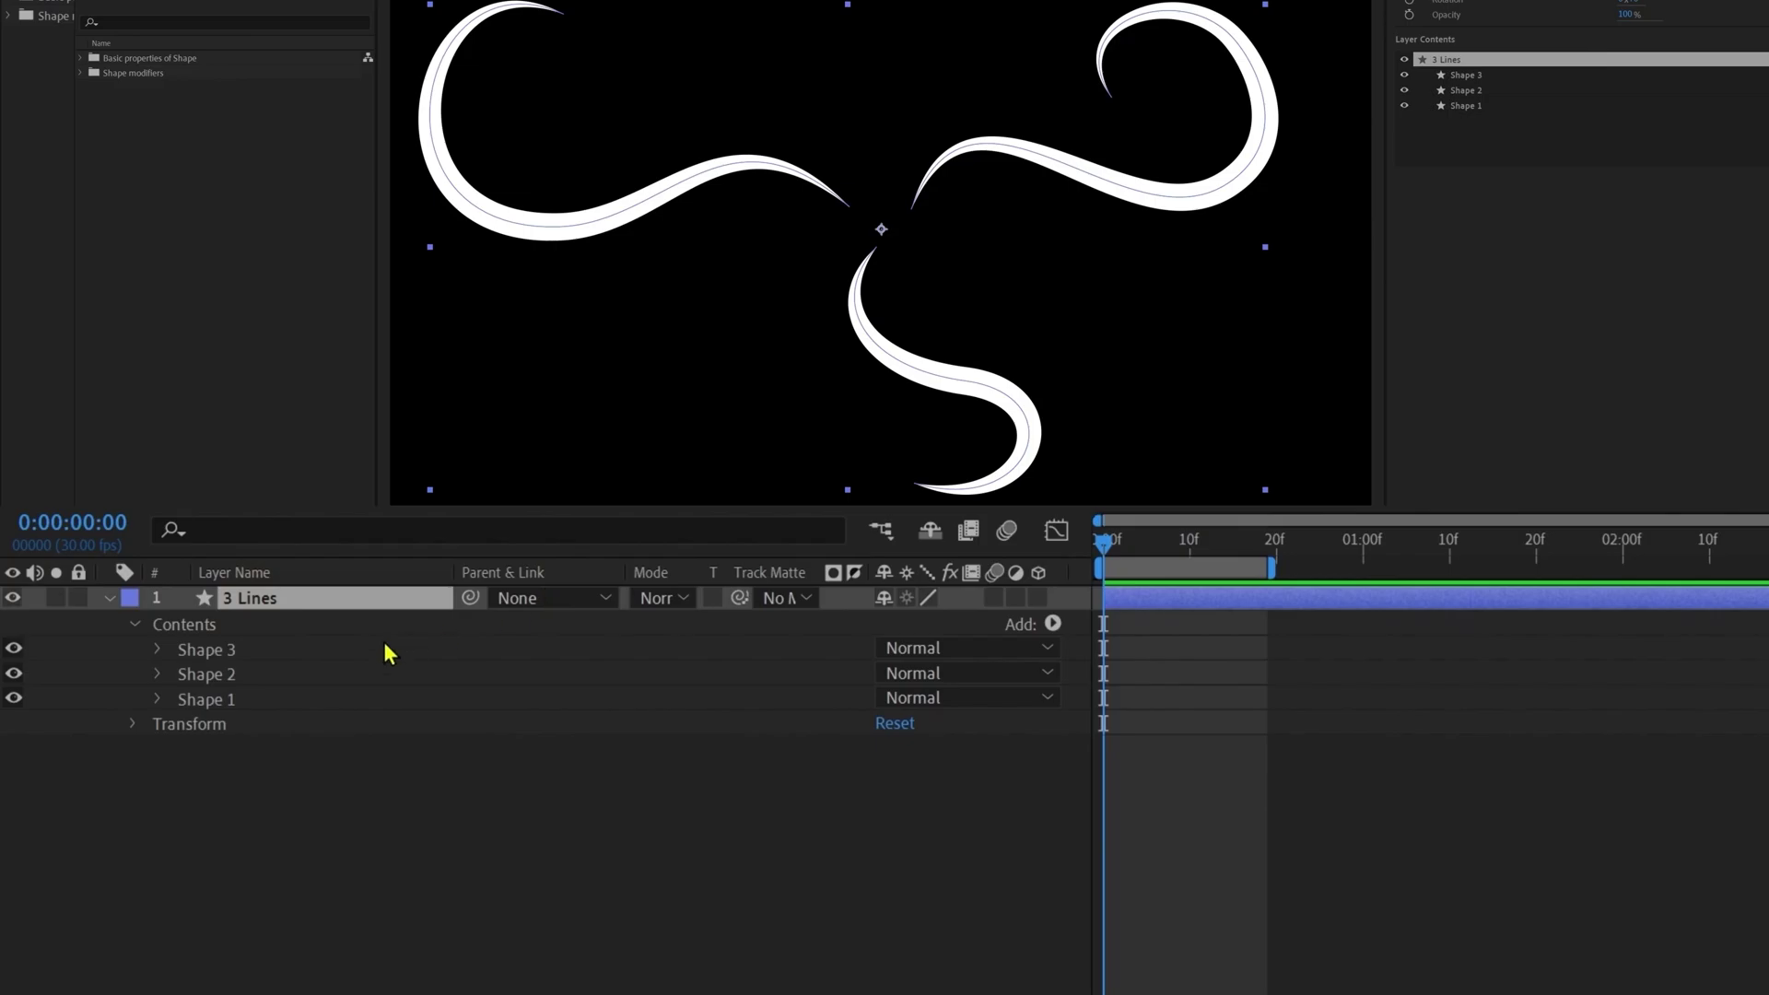
click(224, 654)
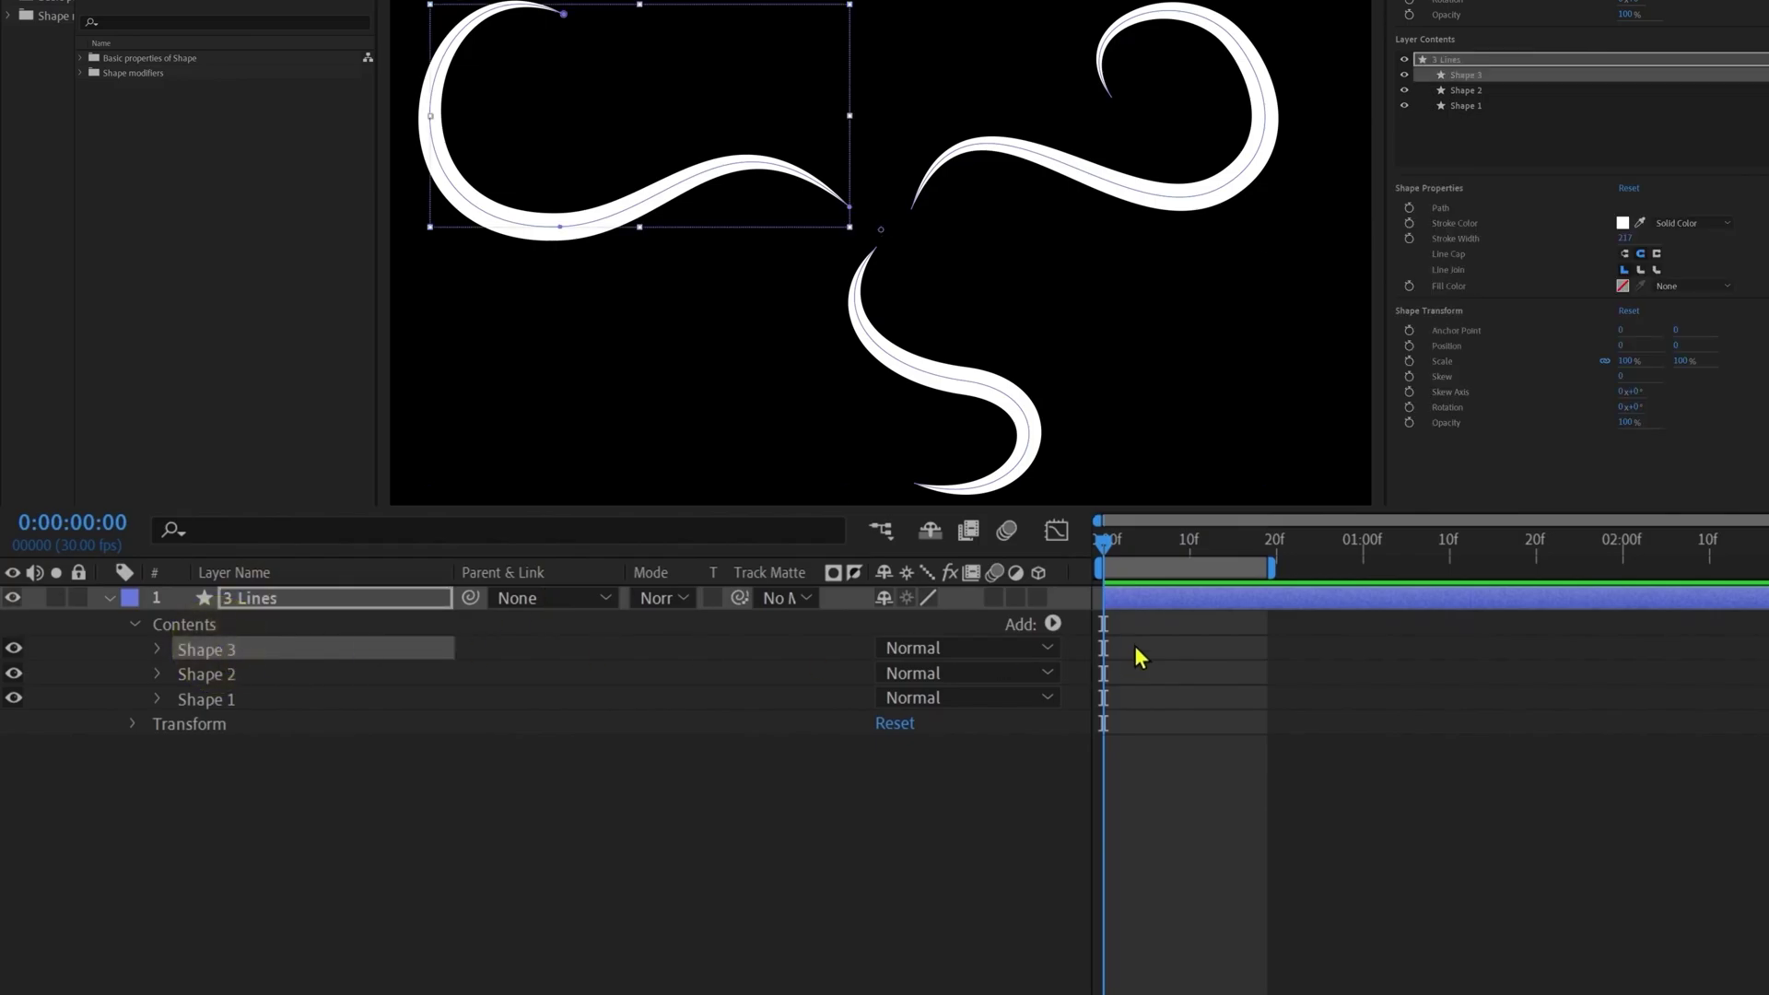
click(1053, 625)
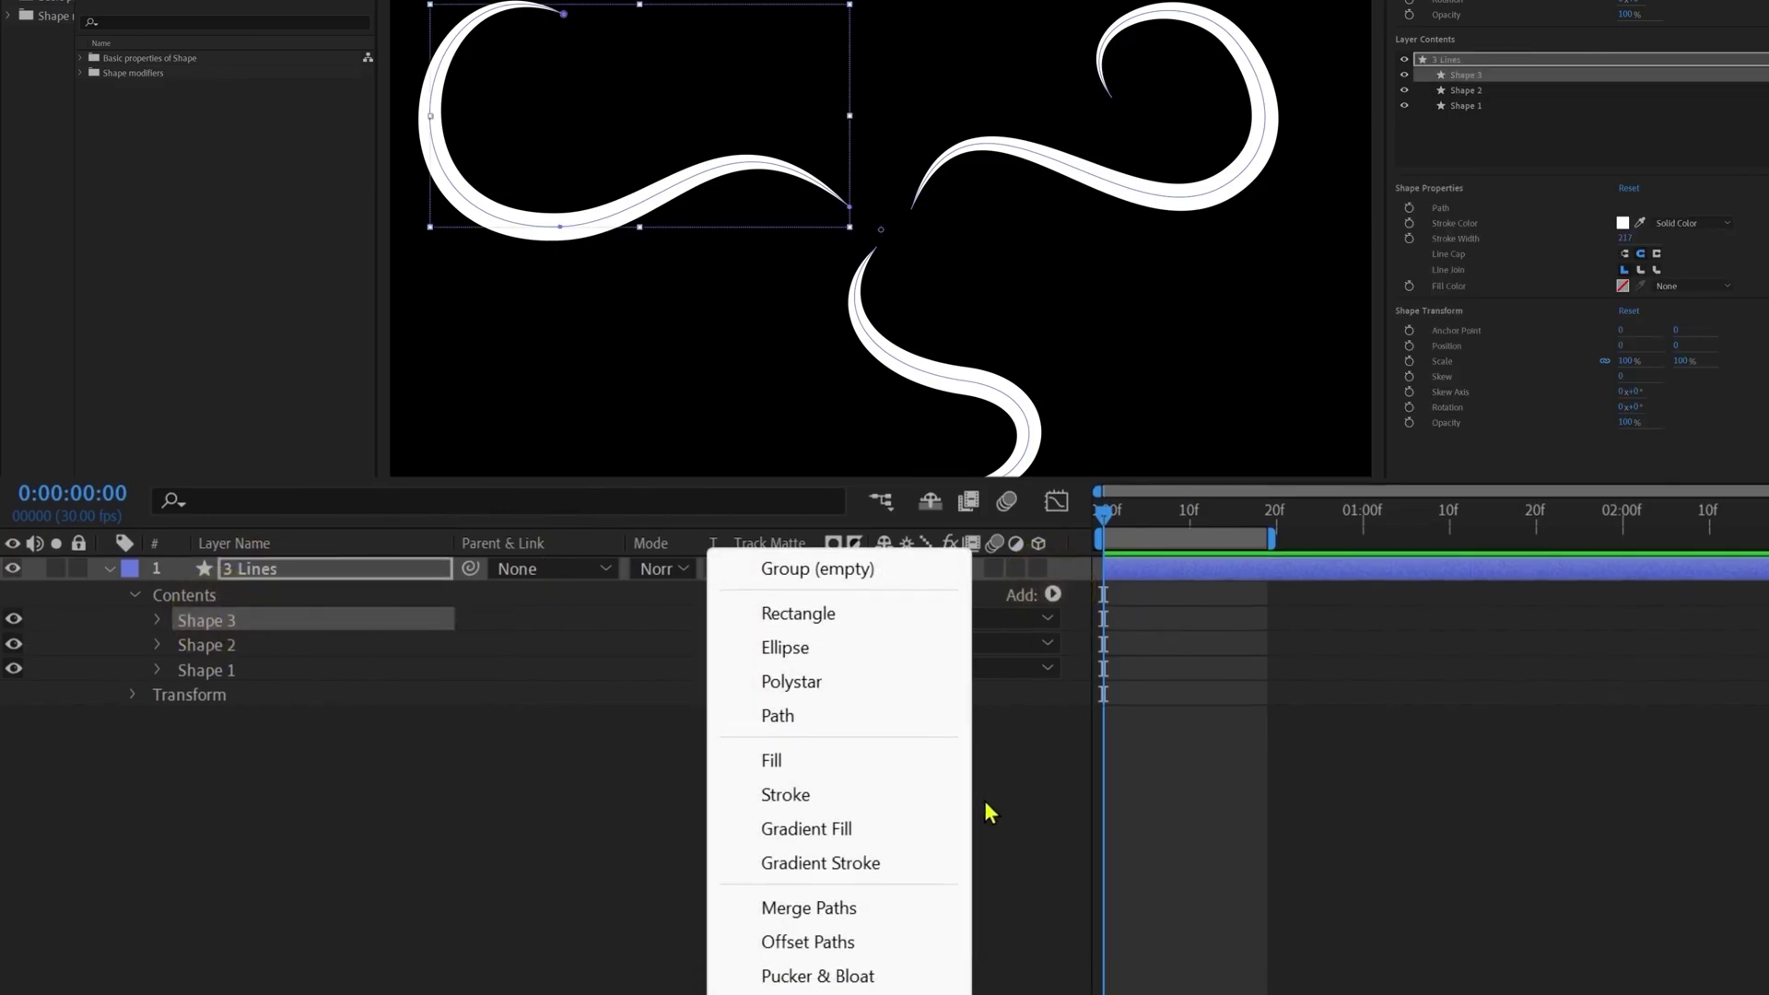
click(836, 832)
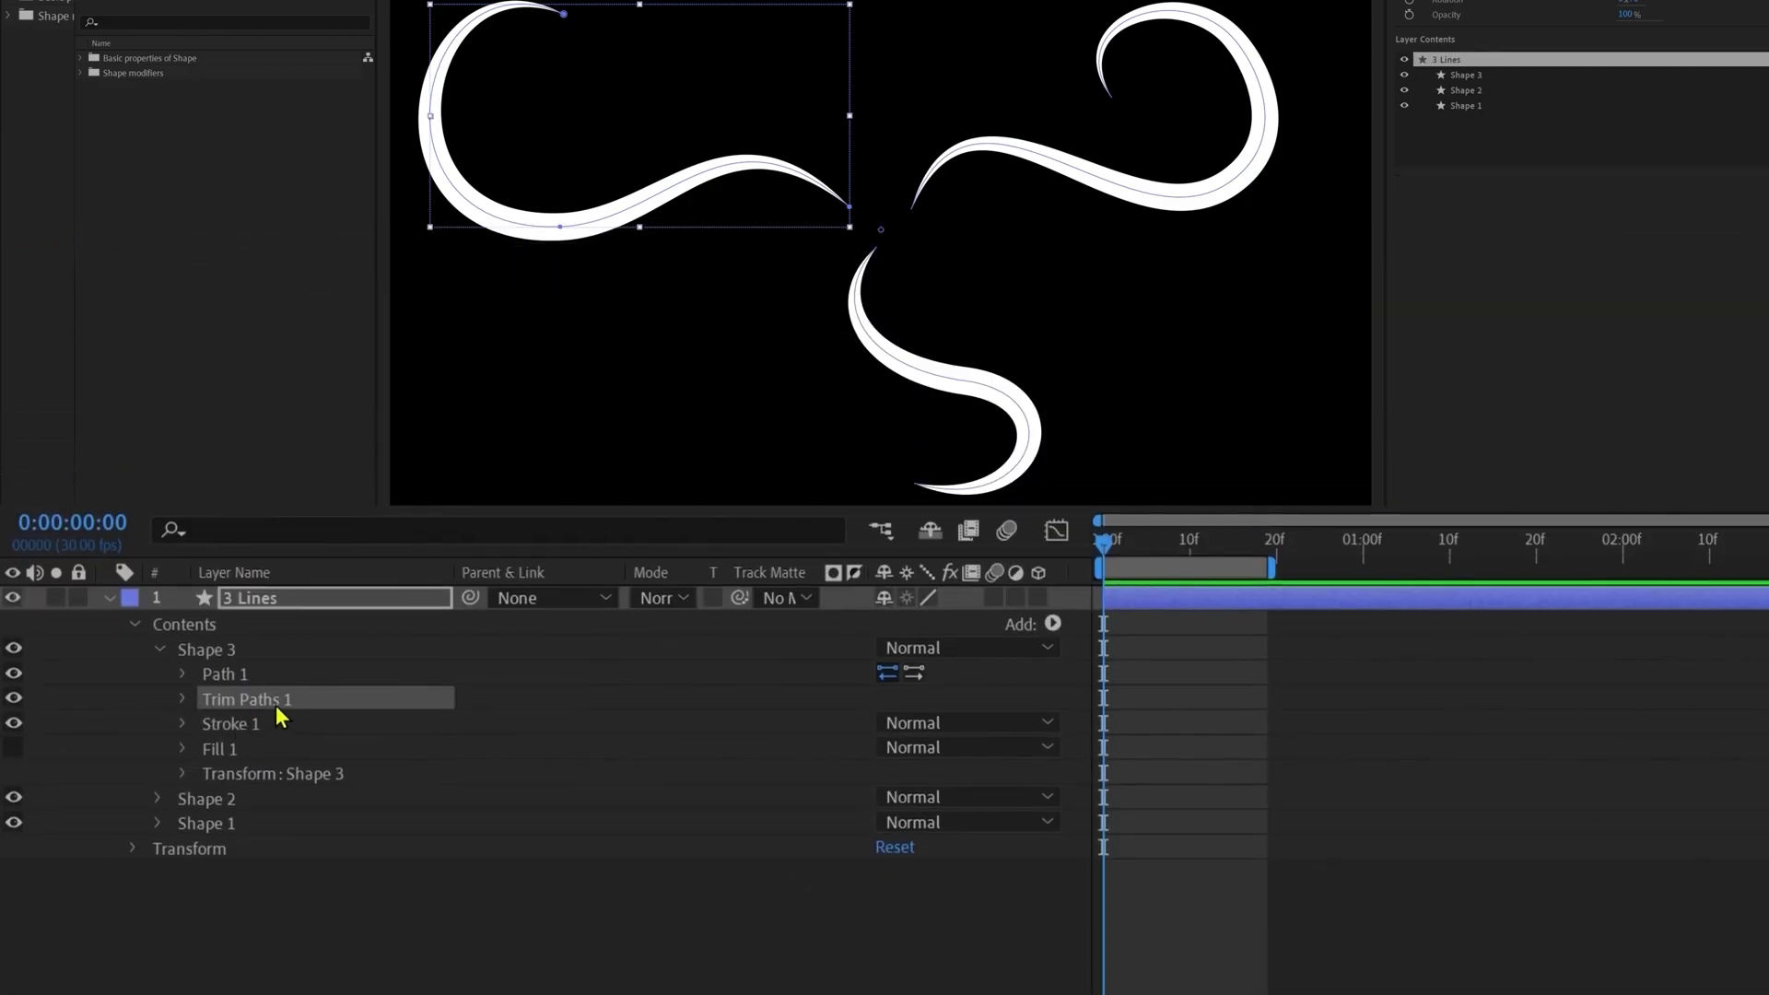
click(184, 699)
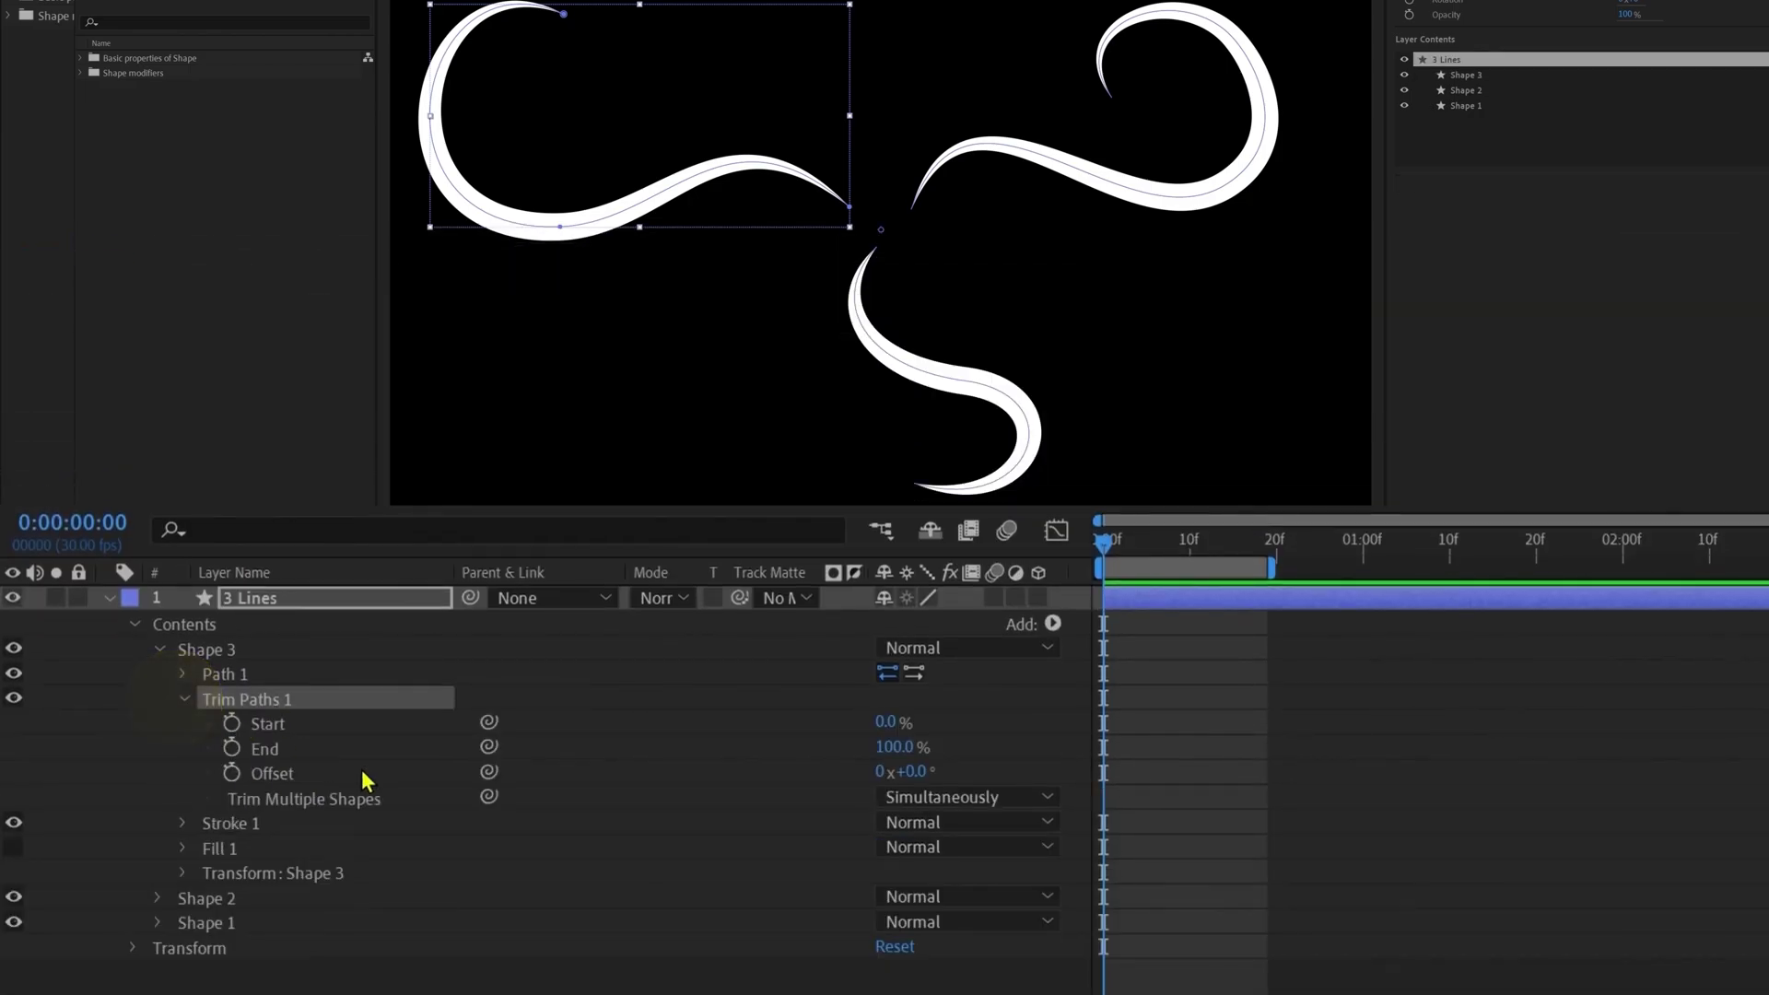
drag(886, 723, 967, 731)
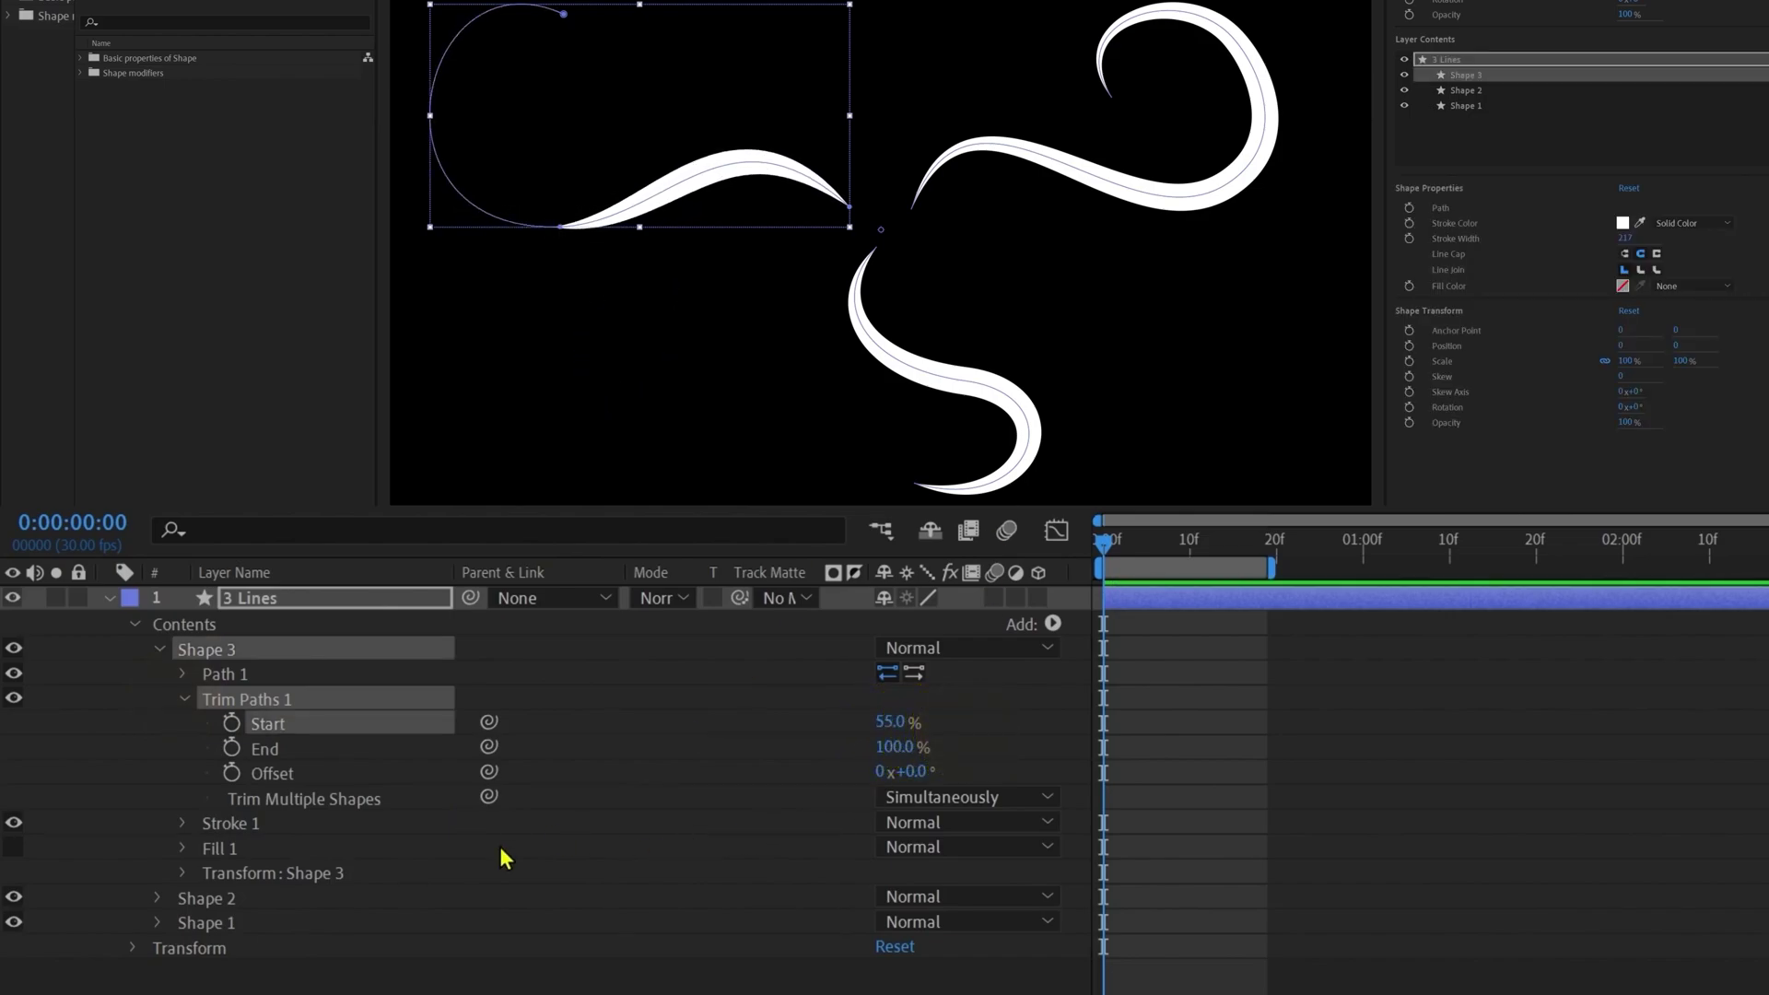
- Undo the Start change and the addition of Trim Paths to Shape 3
key(ctrl+z)
key(ctrl+z)
click(446, 975)
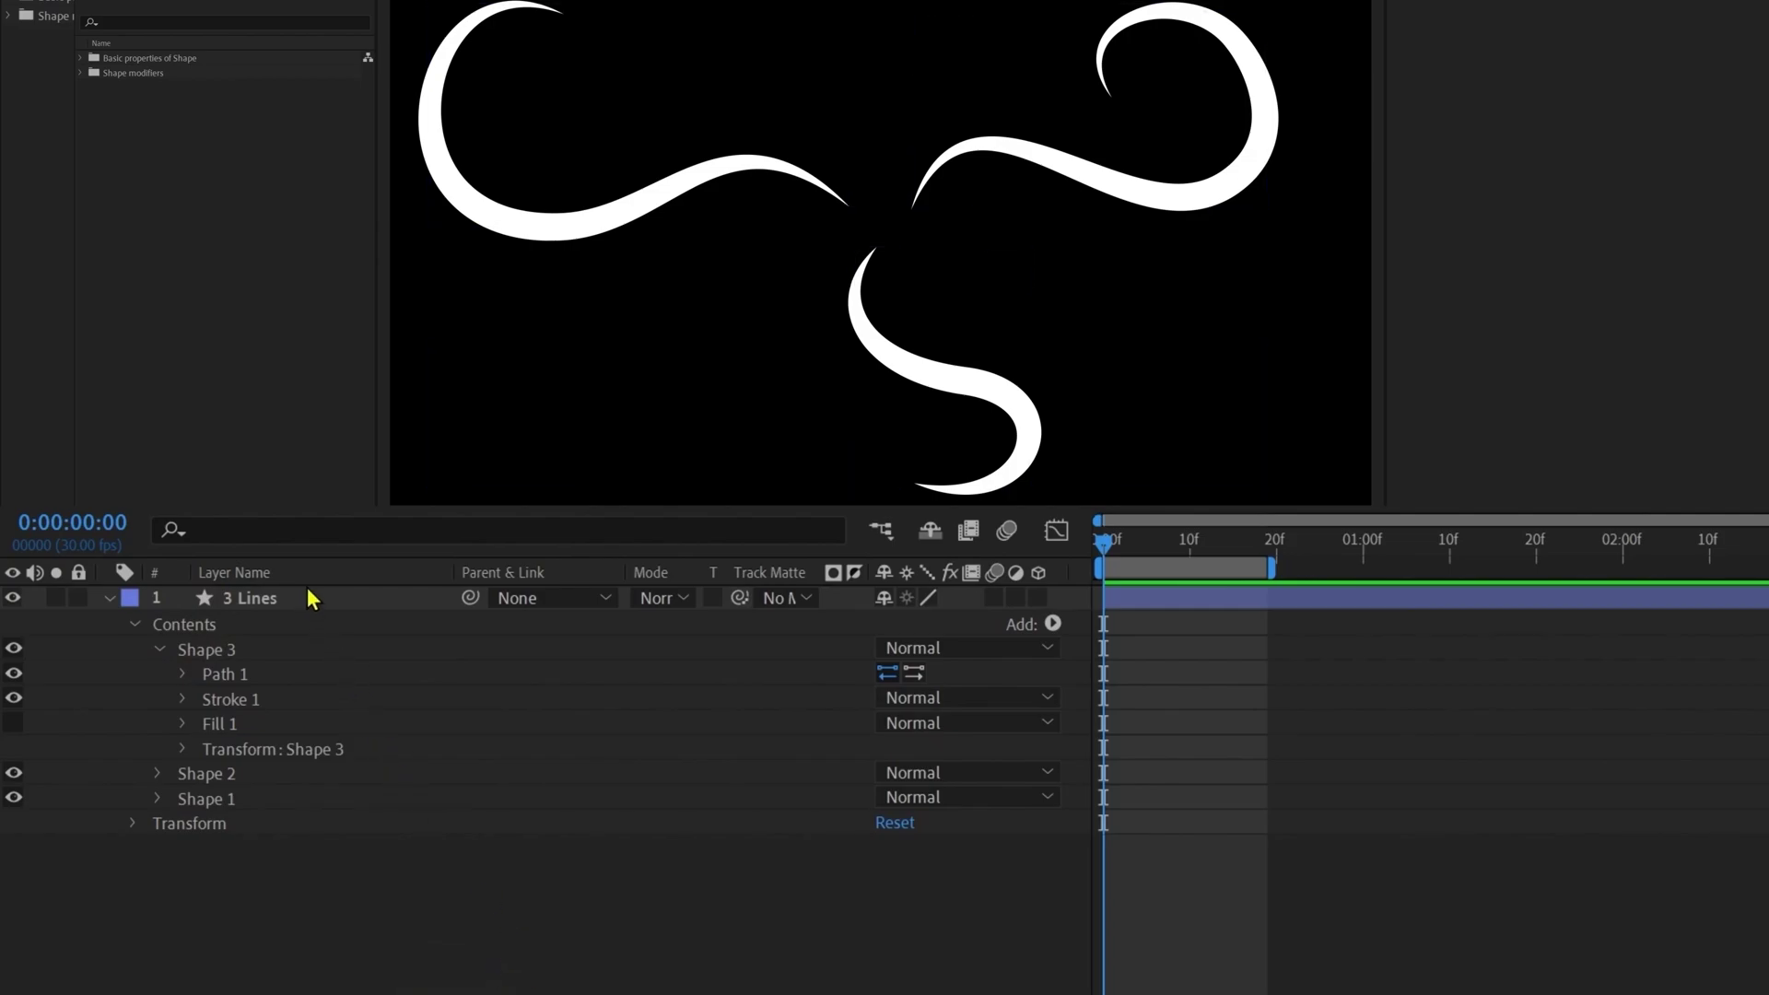
- Add Trim Paths to the whole 3 Lines layer and set its Start to 74%
click(308, 597)
click(1054, 346)
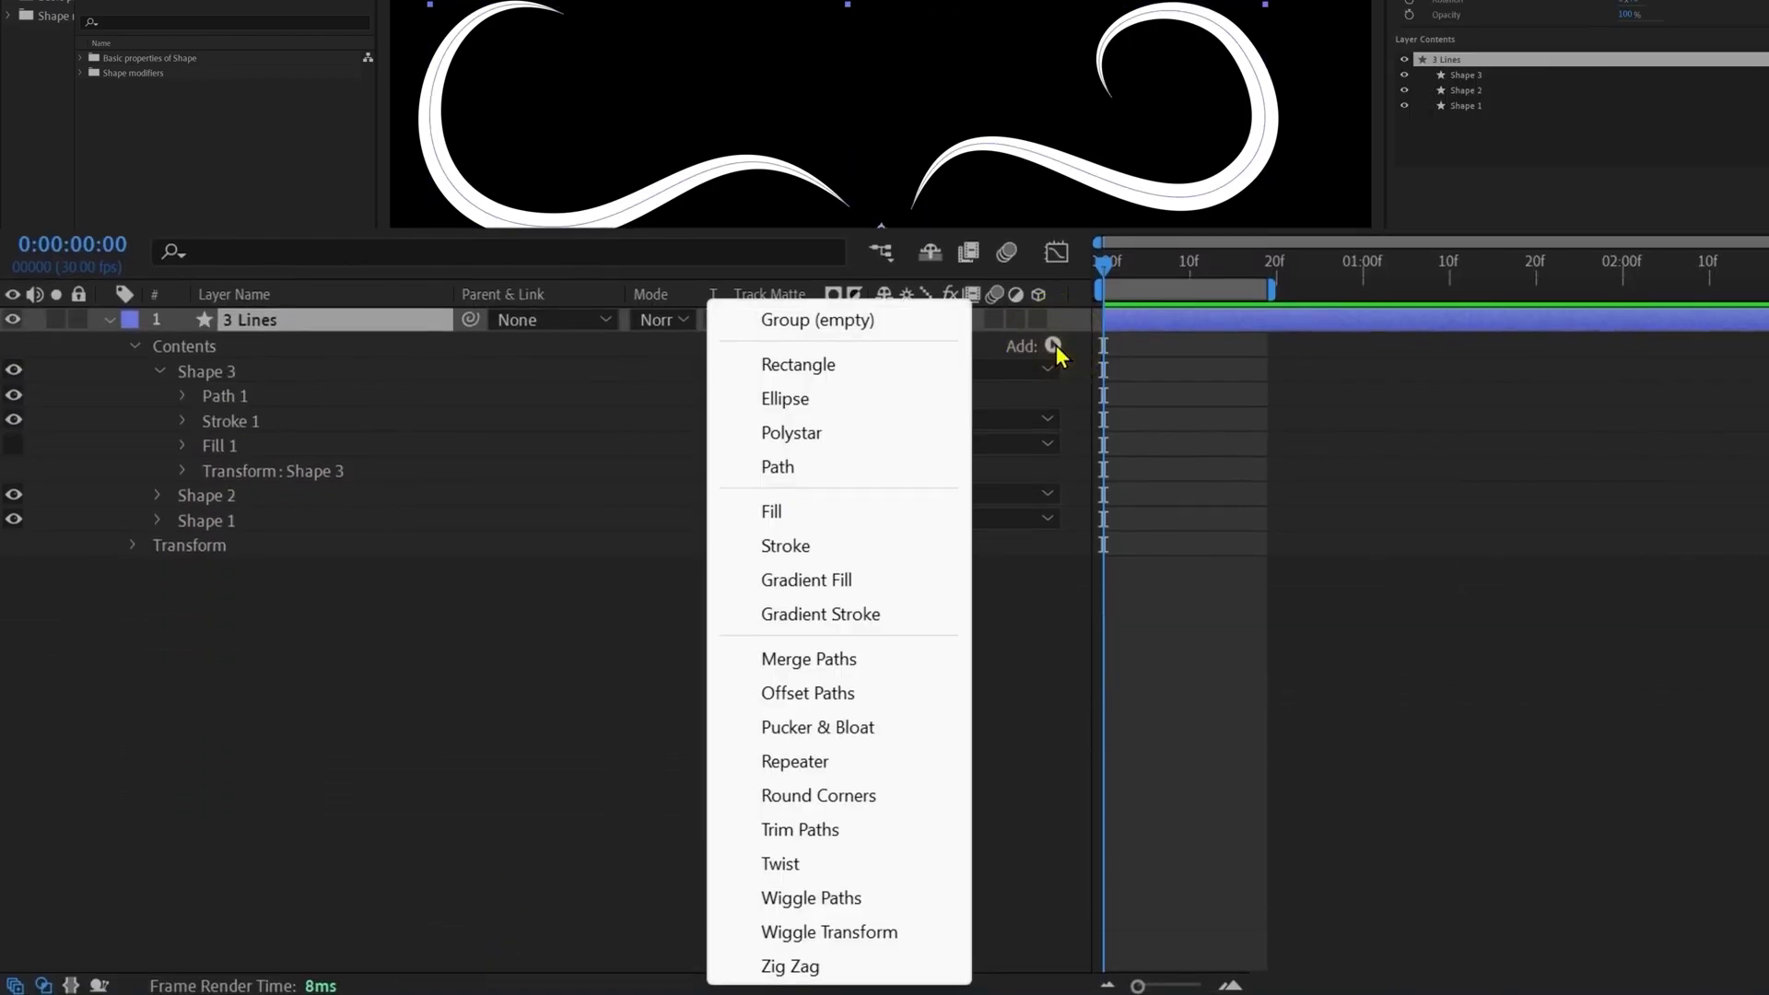
click(822, 831)
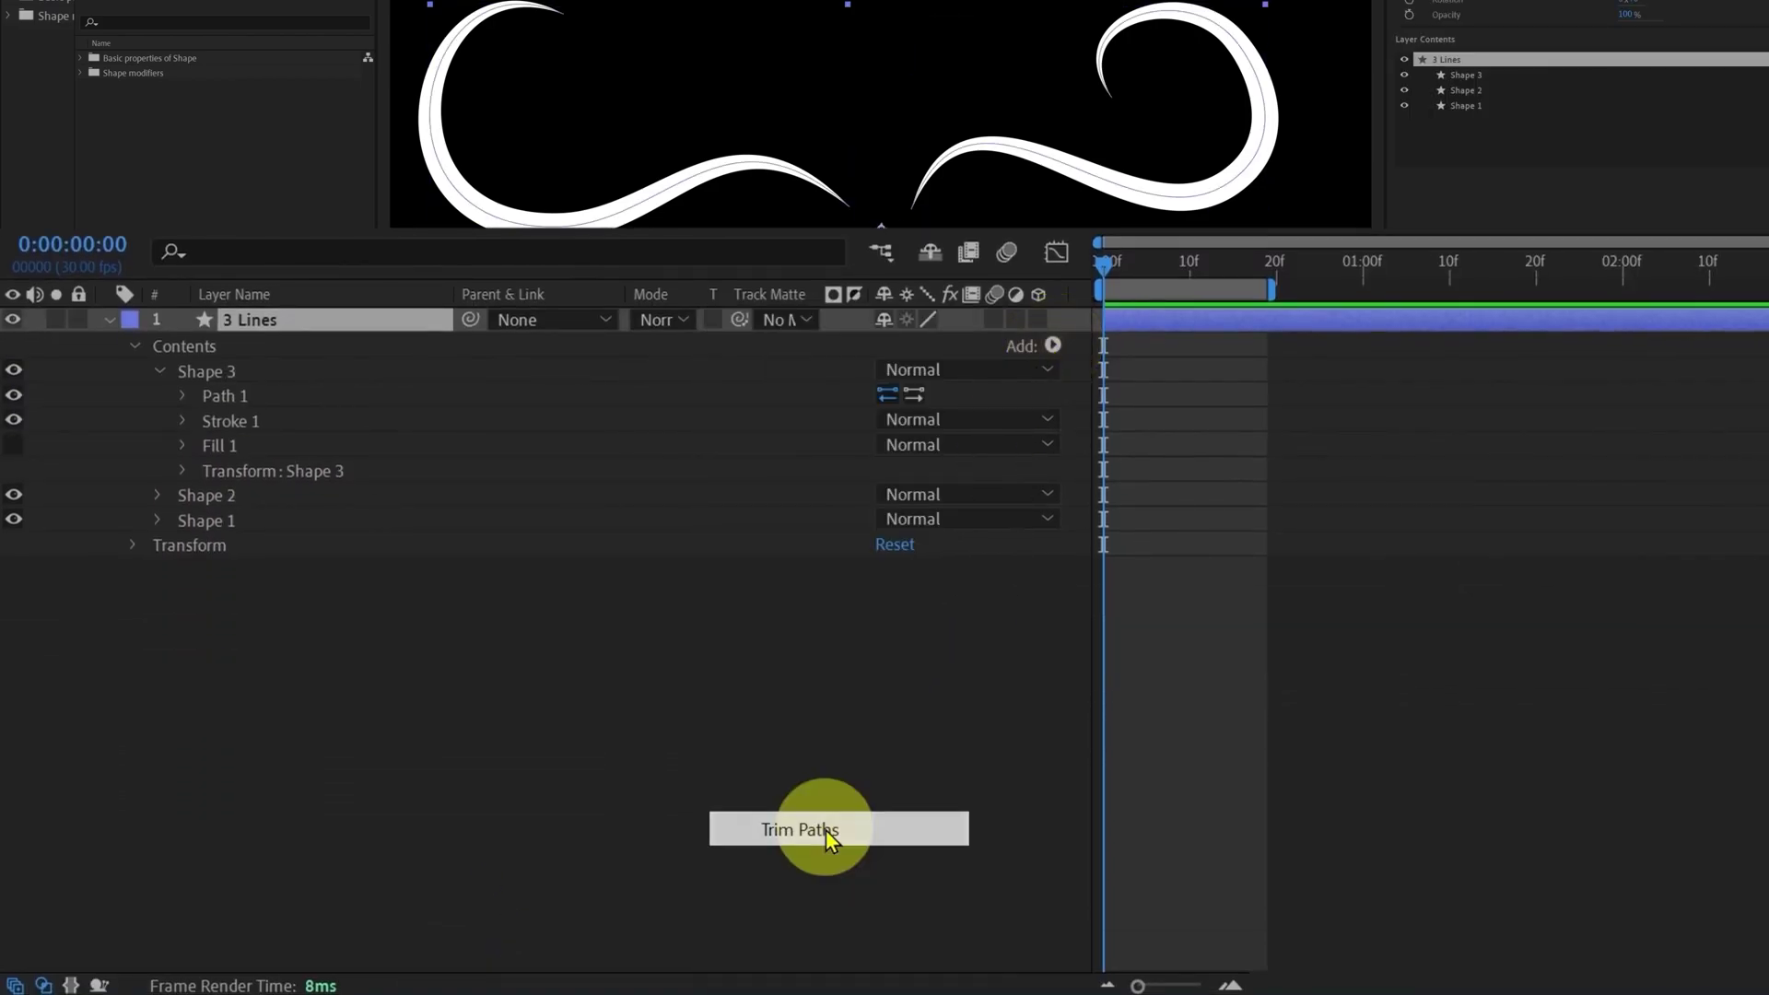
click(157, 555)
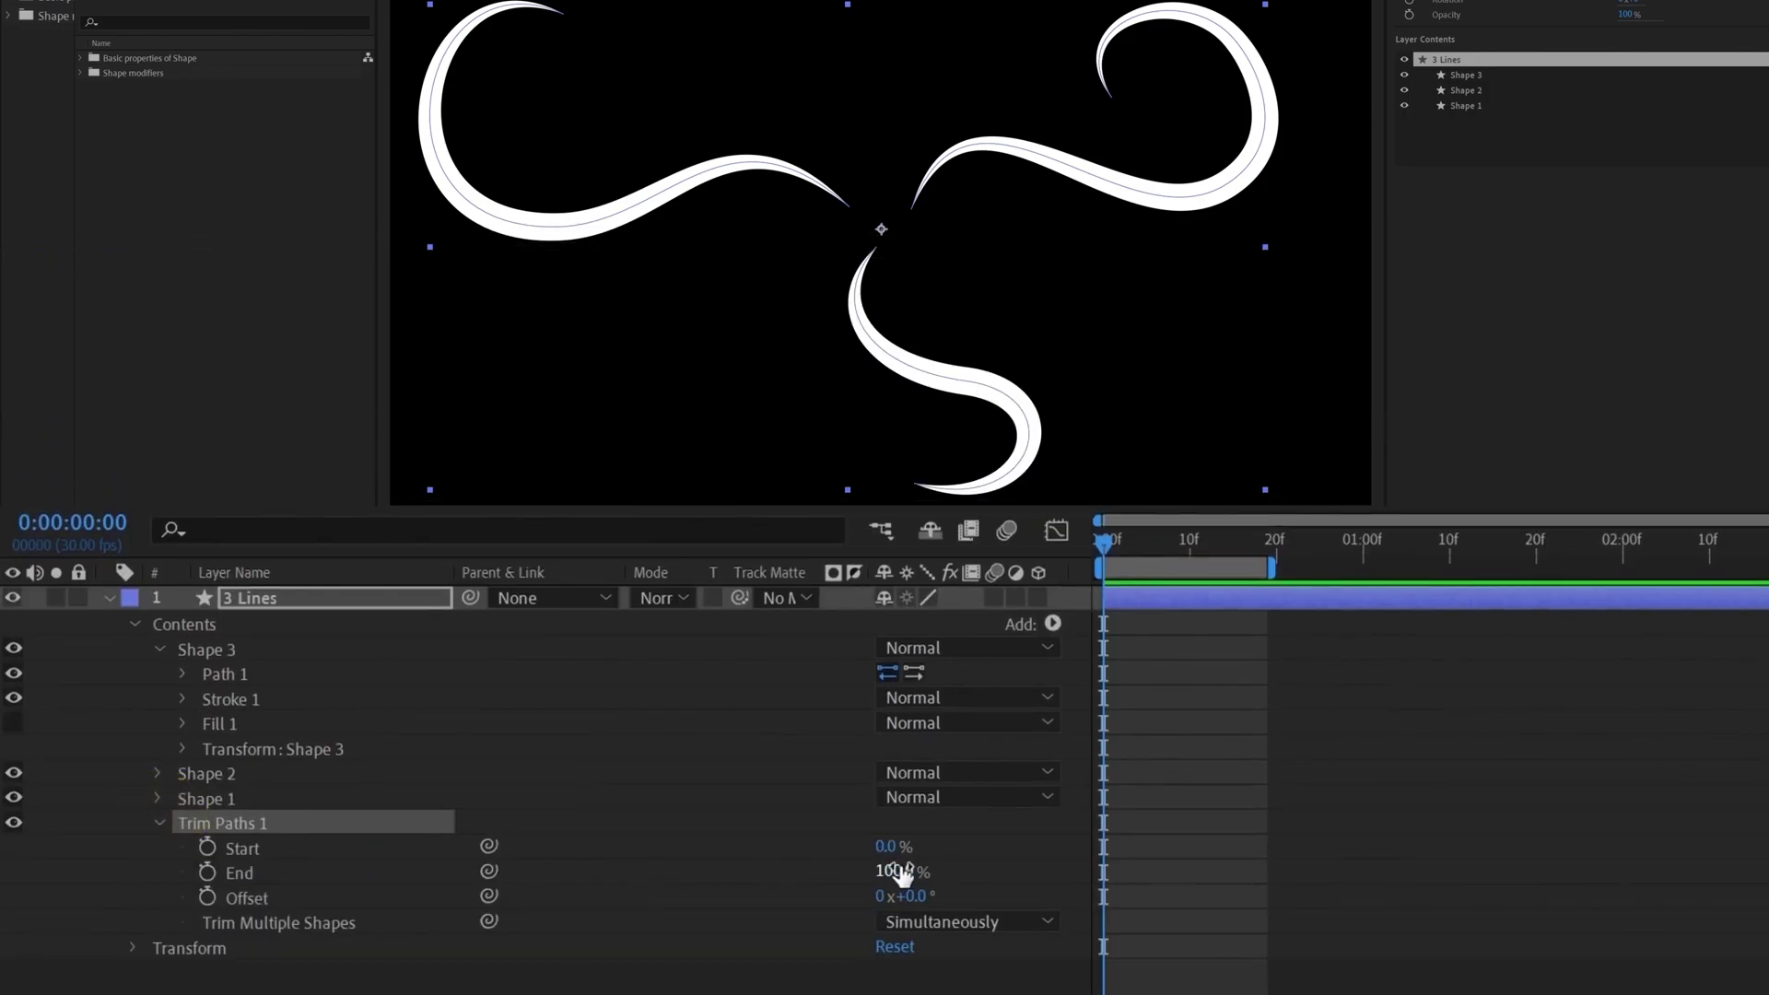
drag(903, 855, 1007, 853)
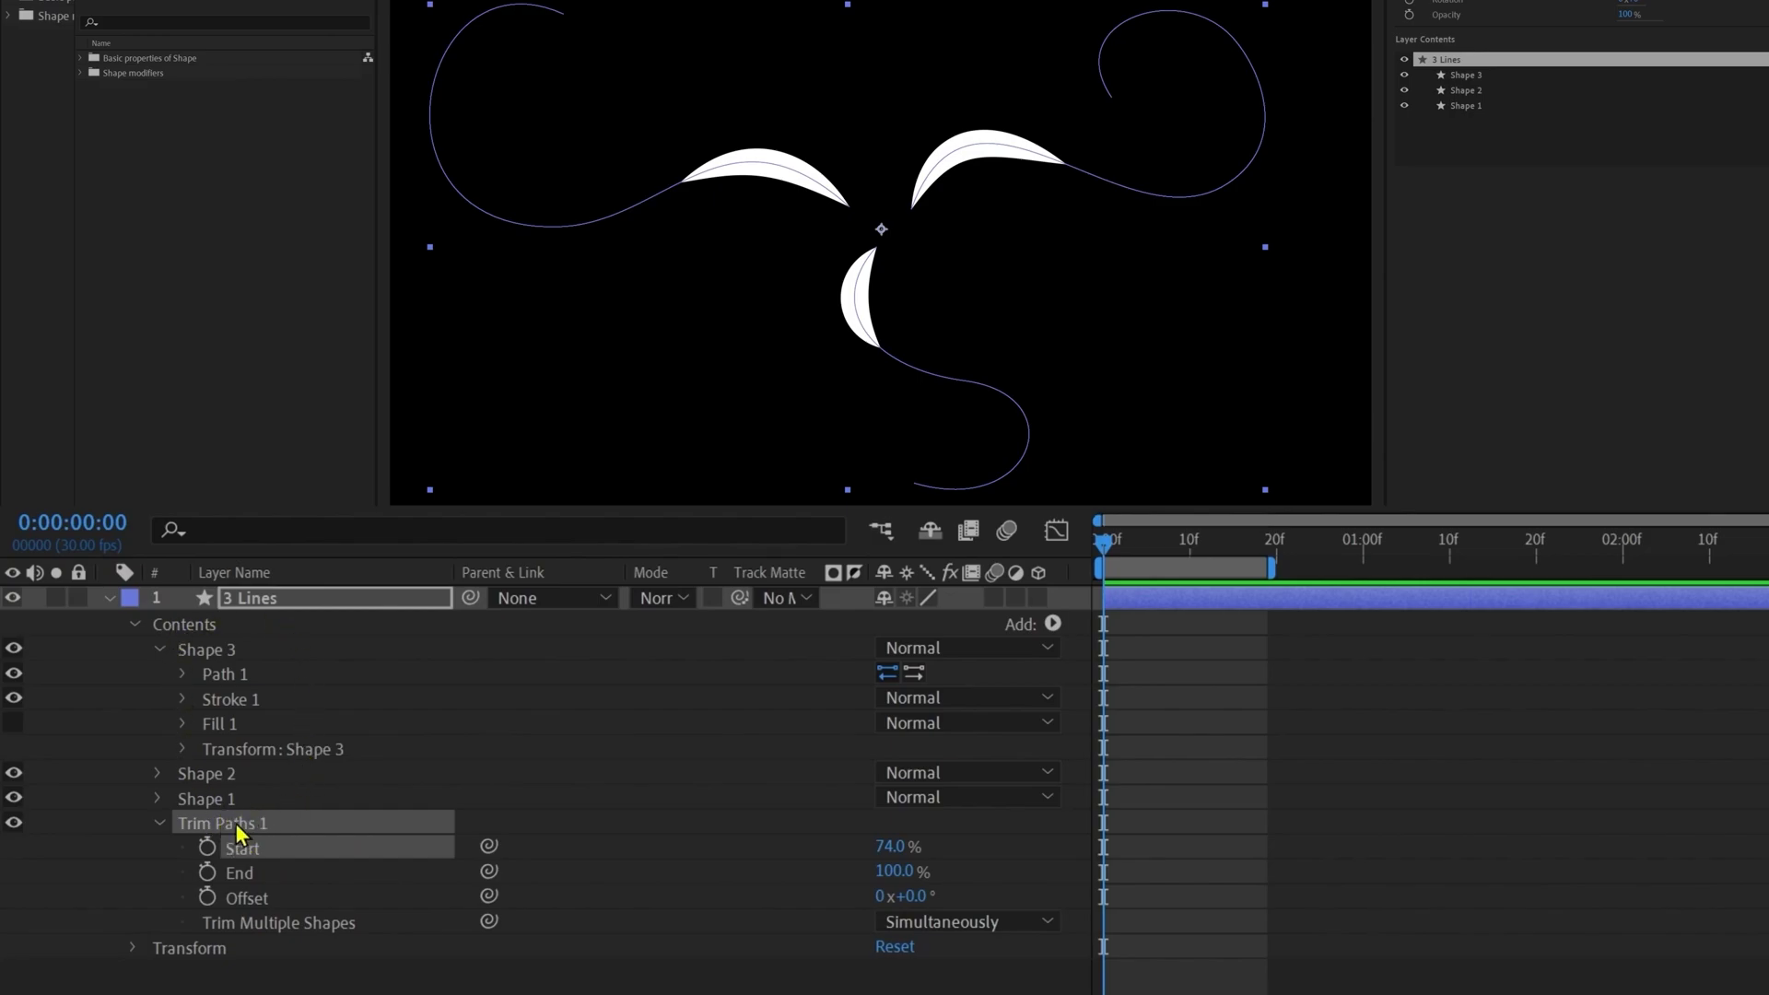
- Try Trim Paths 1 above Shape 1 and above Shape 2 in the contents order, and return it below all three shapes
drag(237, 829, 267, 786)
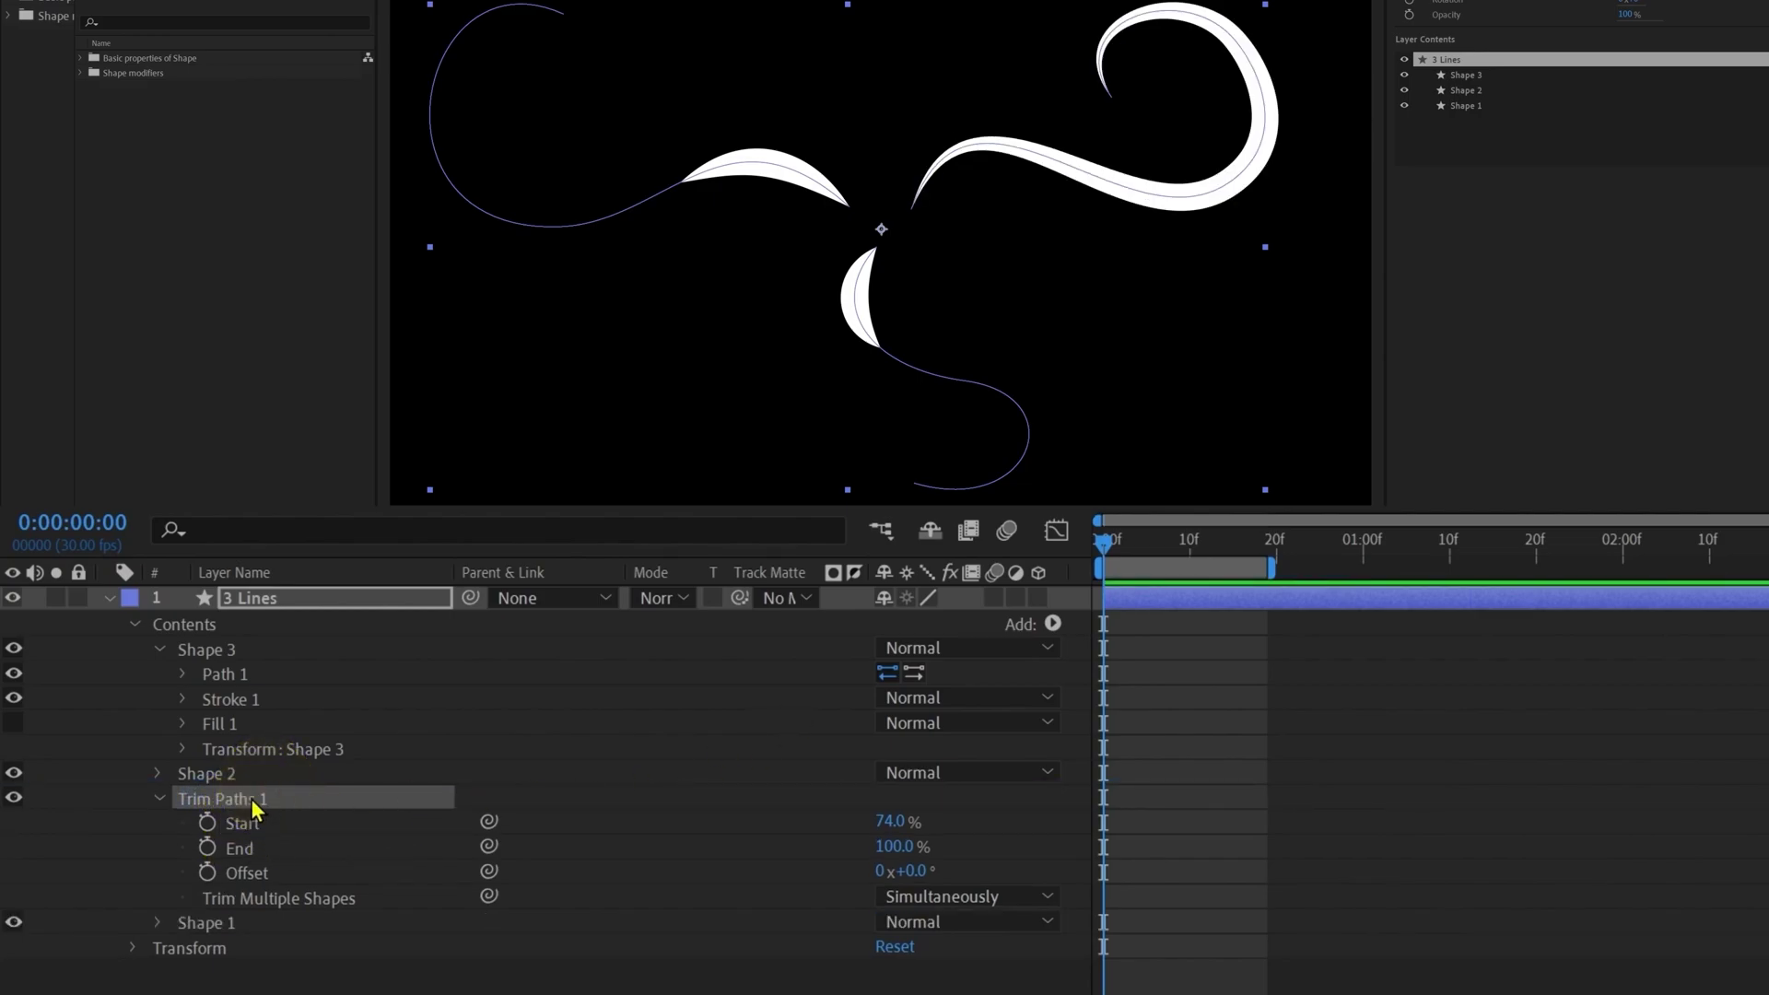
click(234, 773)
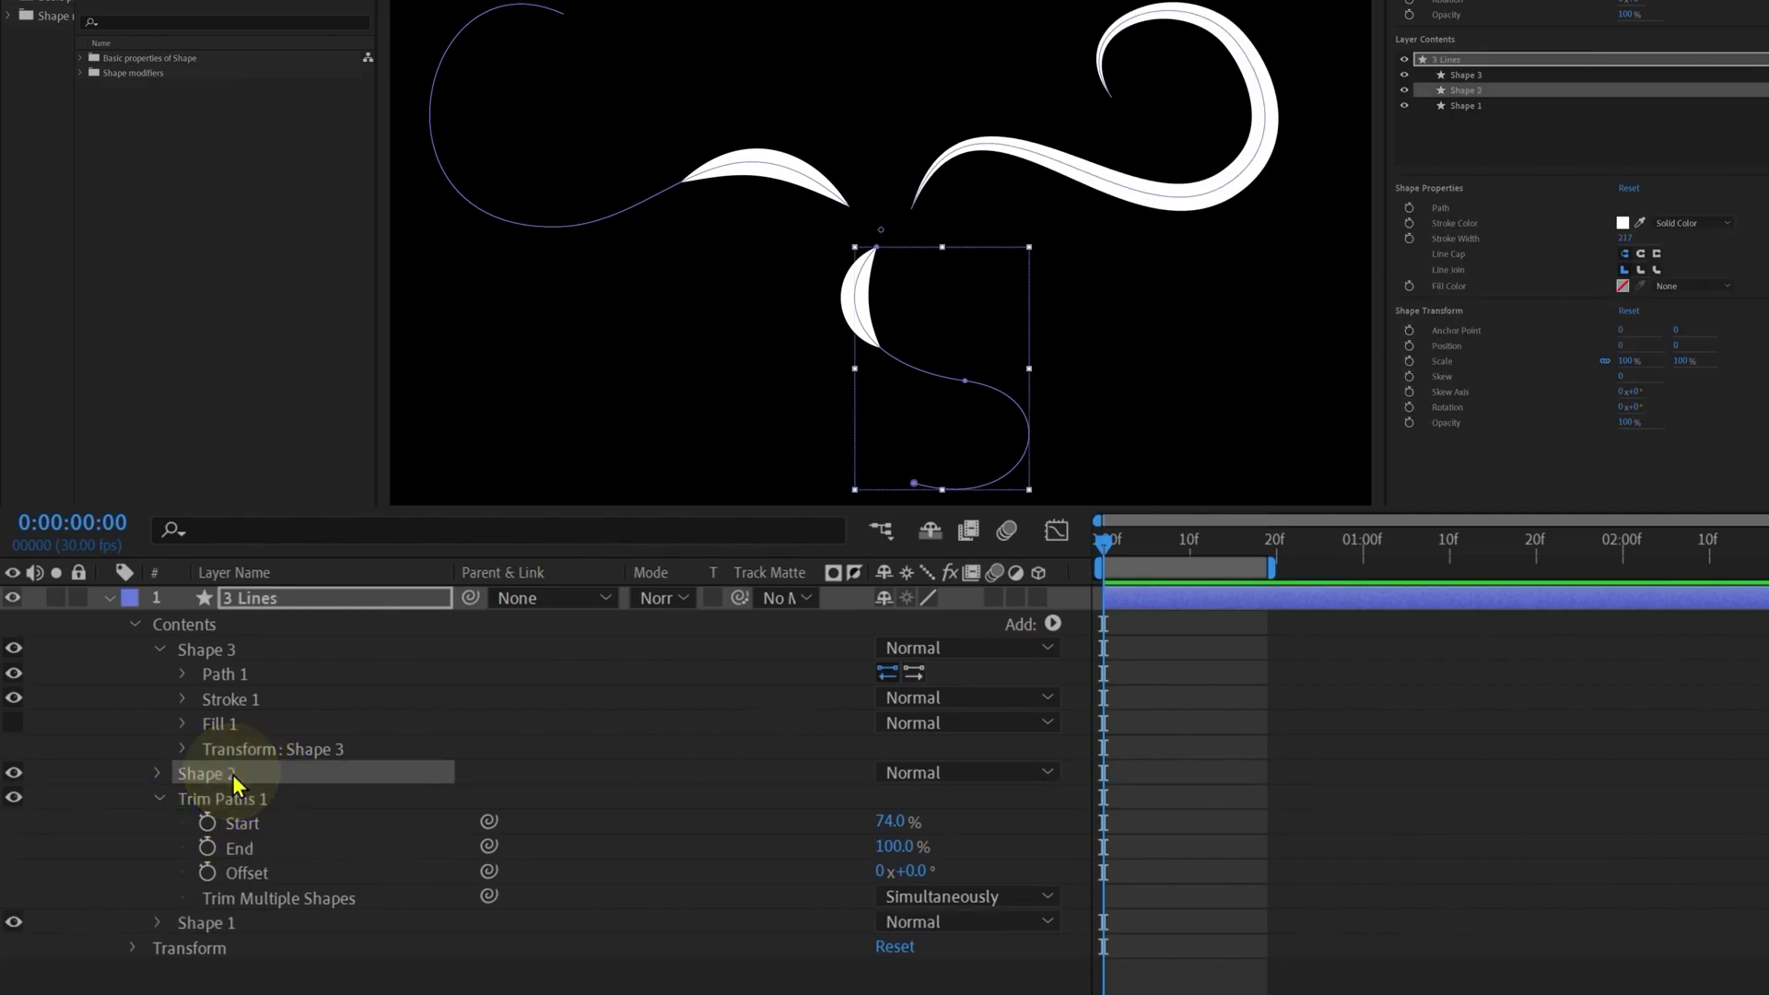
click(213, 654)
click(280, 799)
drag(280, 800, 295, 764)
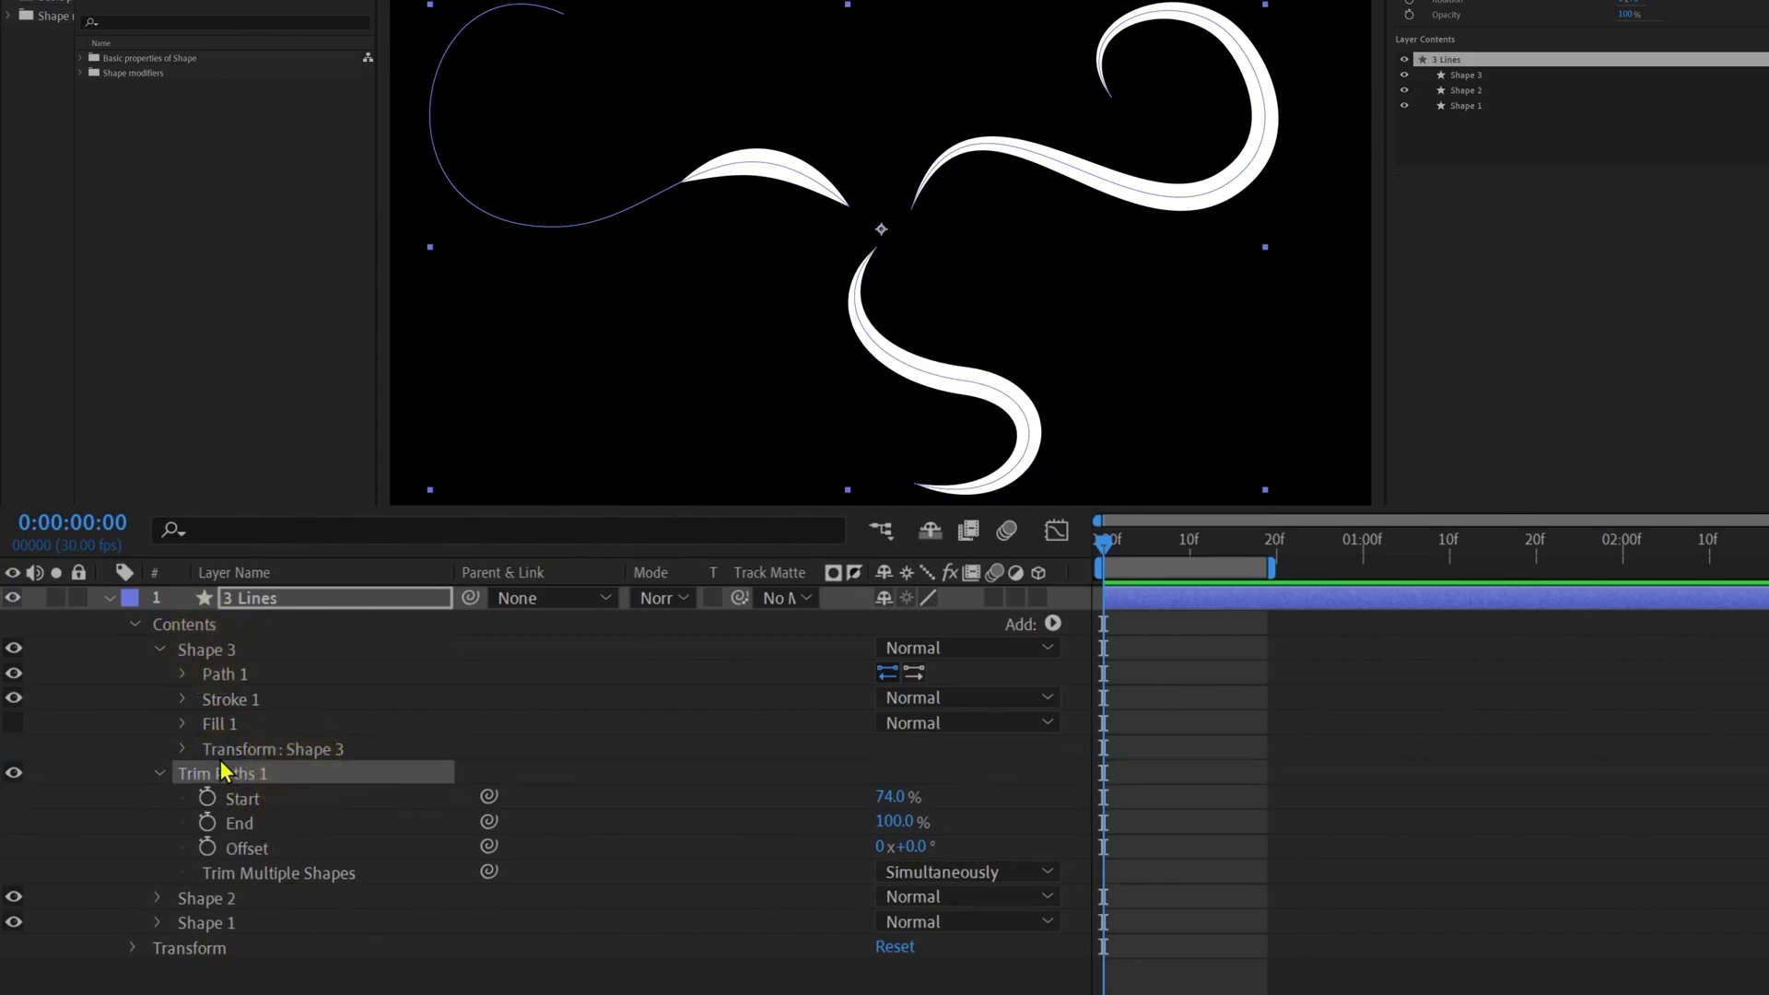
click(234, 657)
key(semicolon)
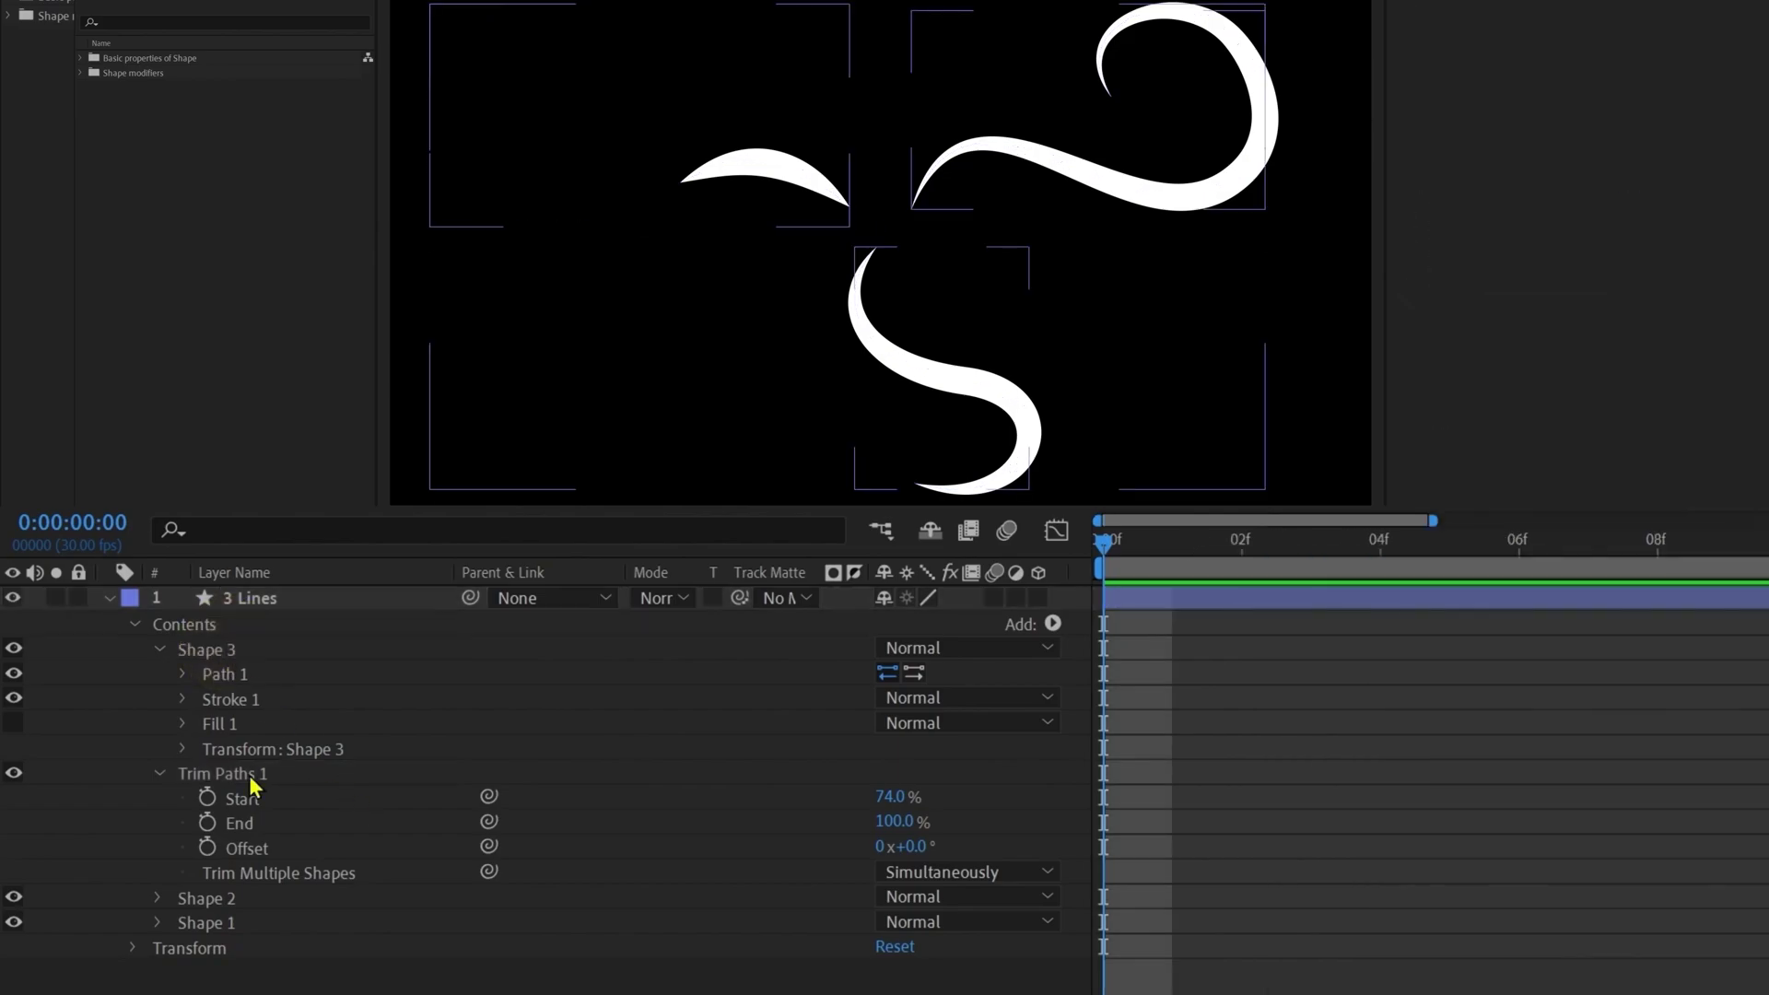
click(244, 782)
mouse_move(272, 783)
mouse_down()
mouse_move(304, 940)
mouse_move(288, 937)
mouse_up()
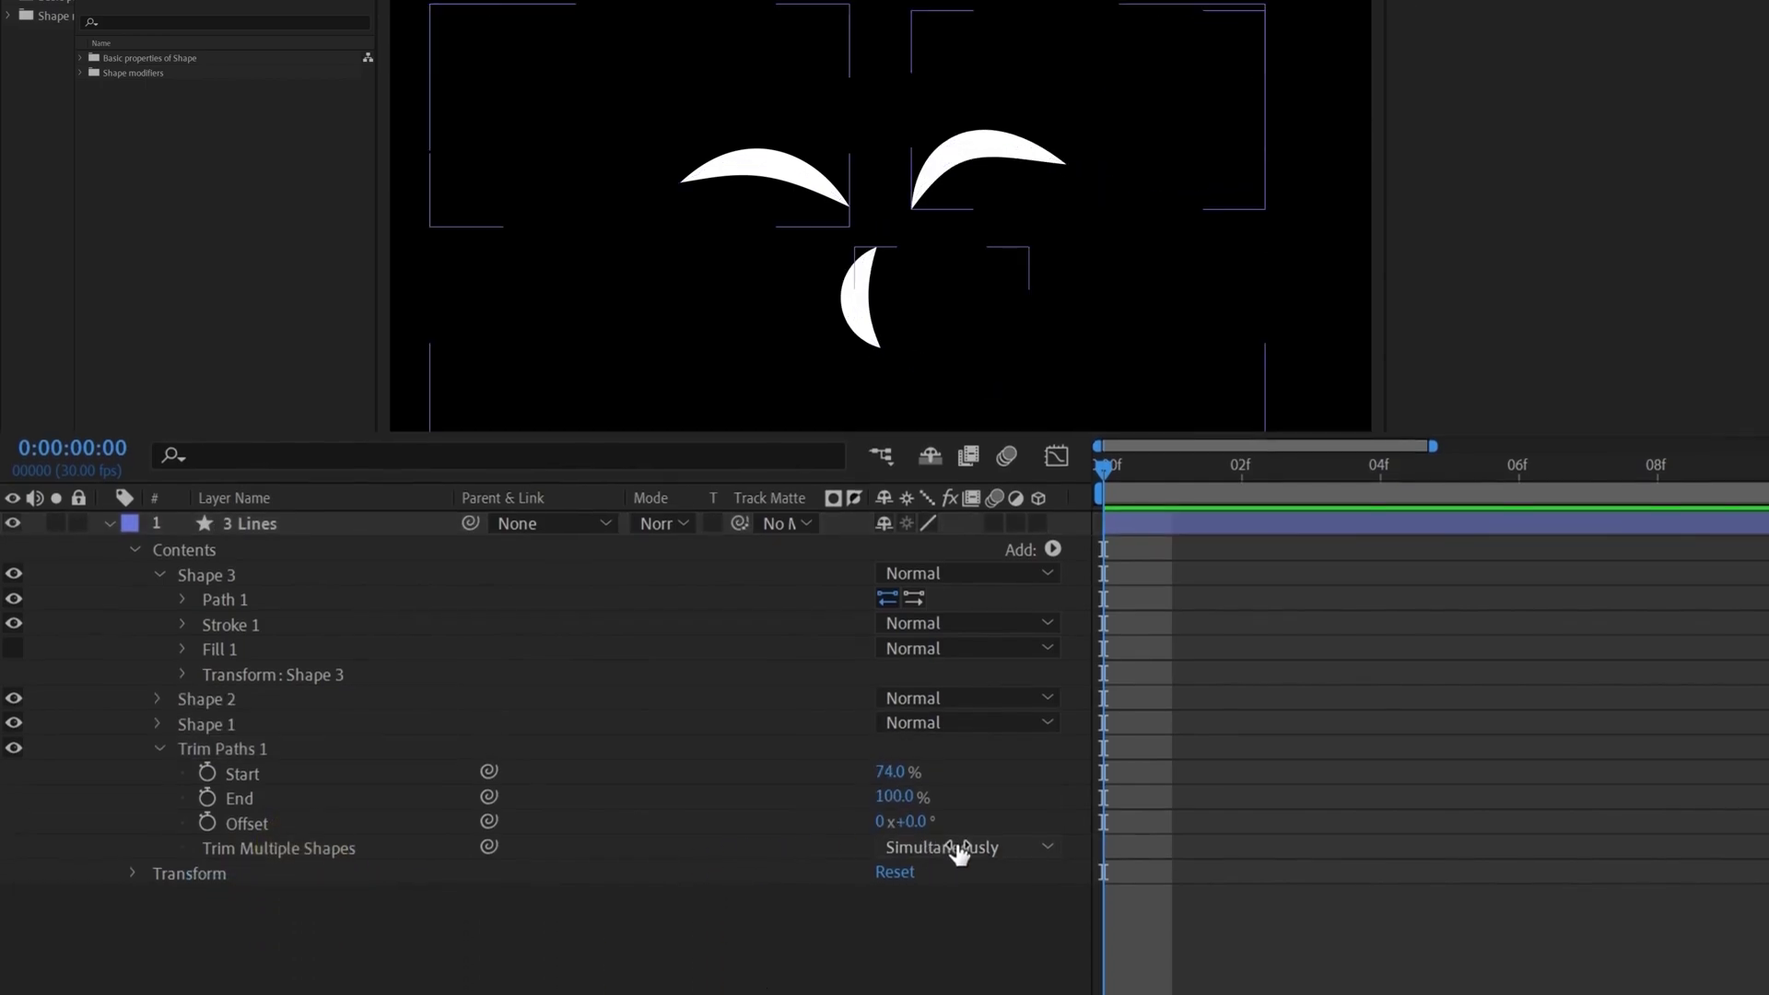
- Set Trim Multiple Shapes to Individually and vary the Trim Paths Start to trim the three lines in sequence
click(958, 840)
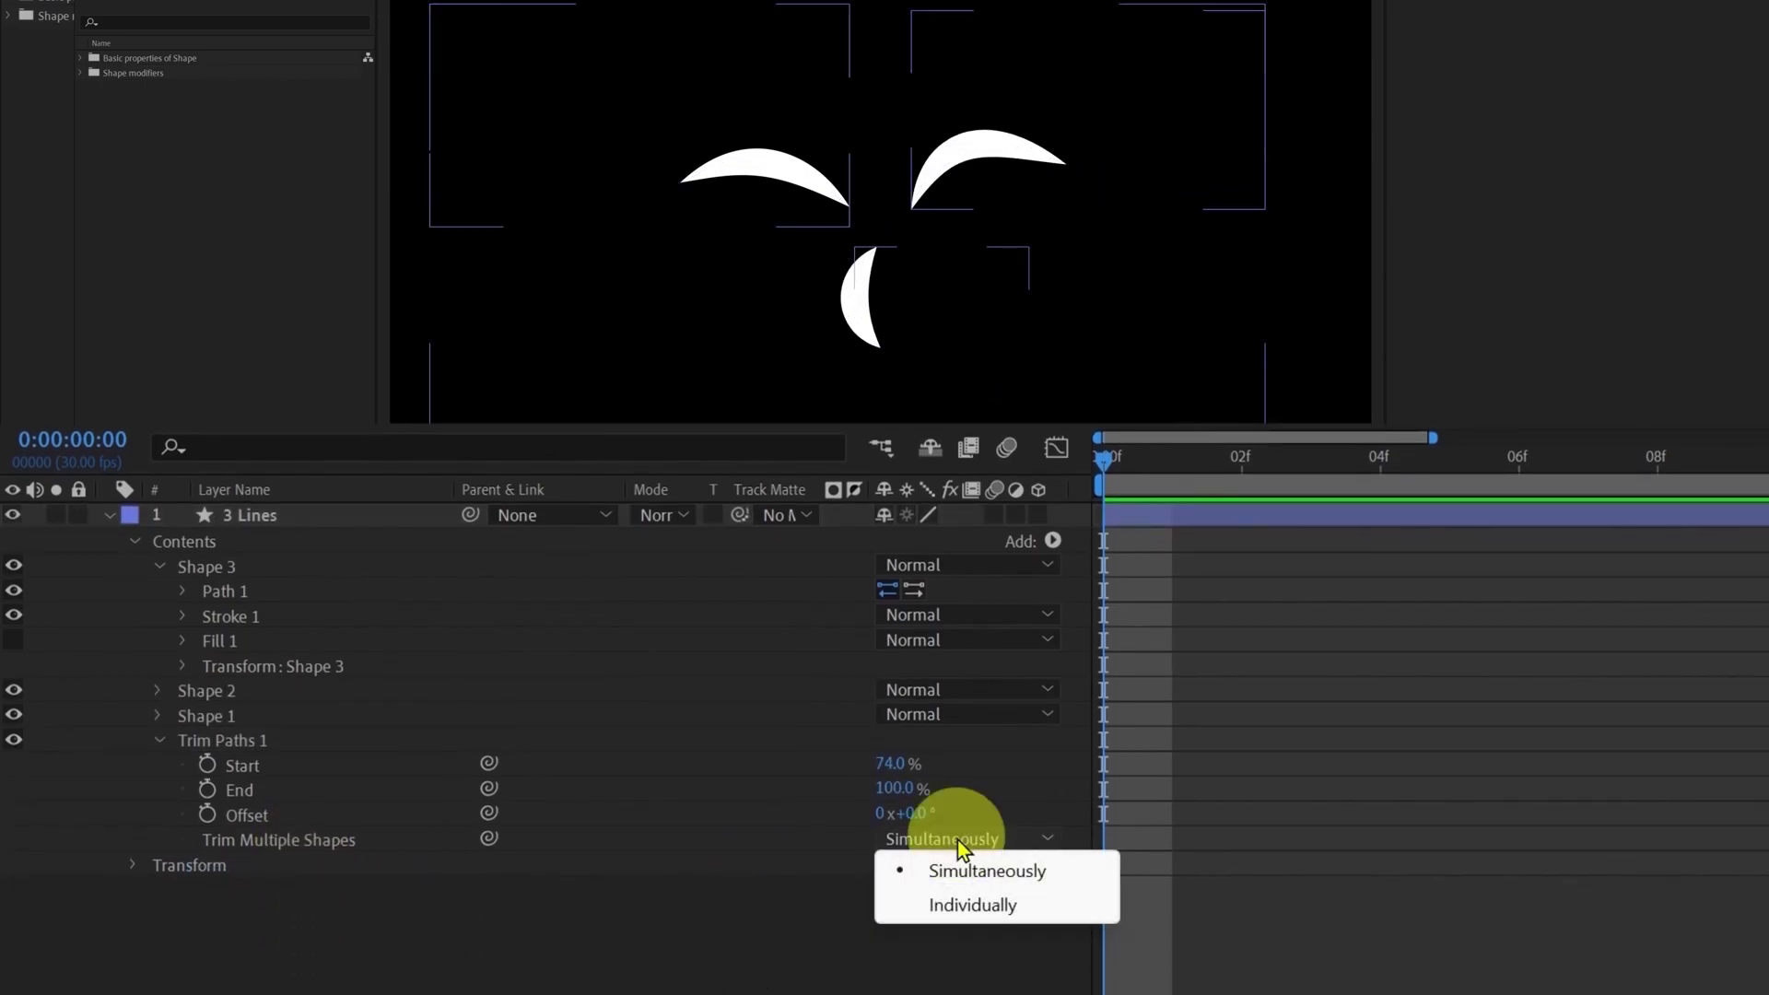
click(993, 909)
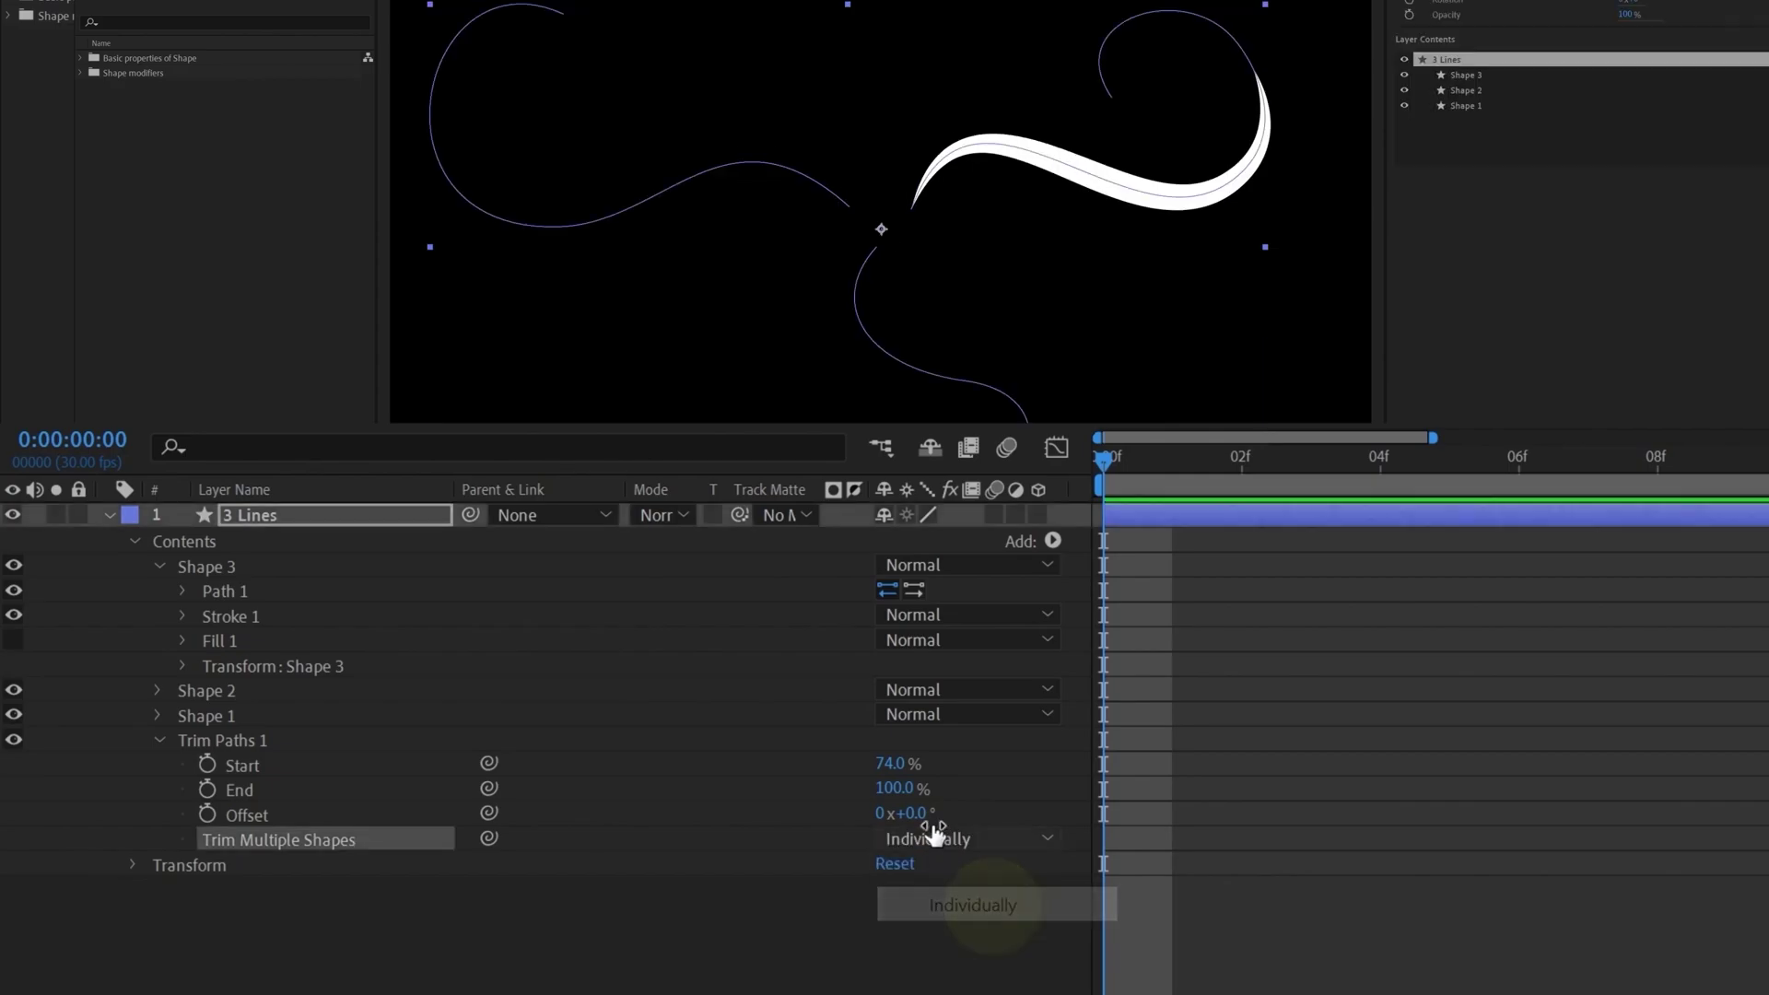
mouse_move(890, 846)
mouse_down()
mouse_move(878, 830)
mouse_move(1086, 823)
mouse_move(306, 842)
mouse_up()
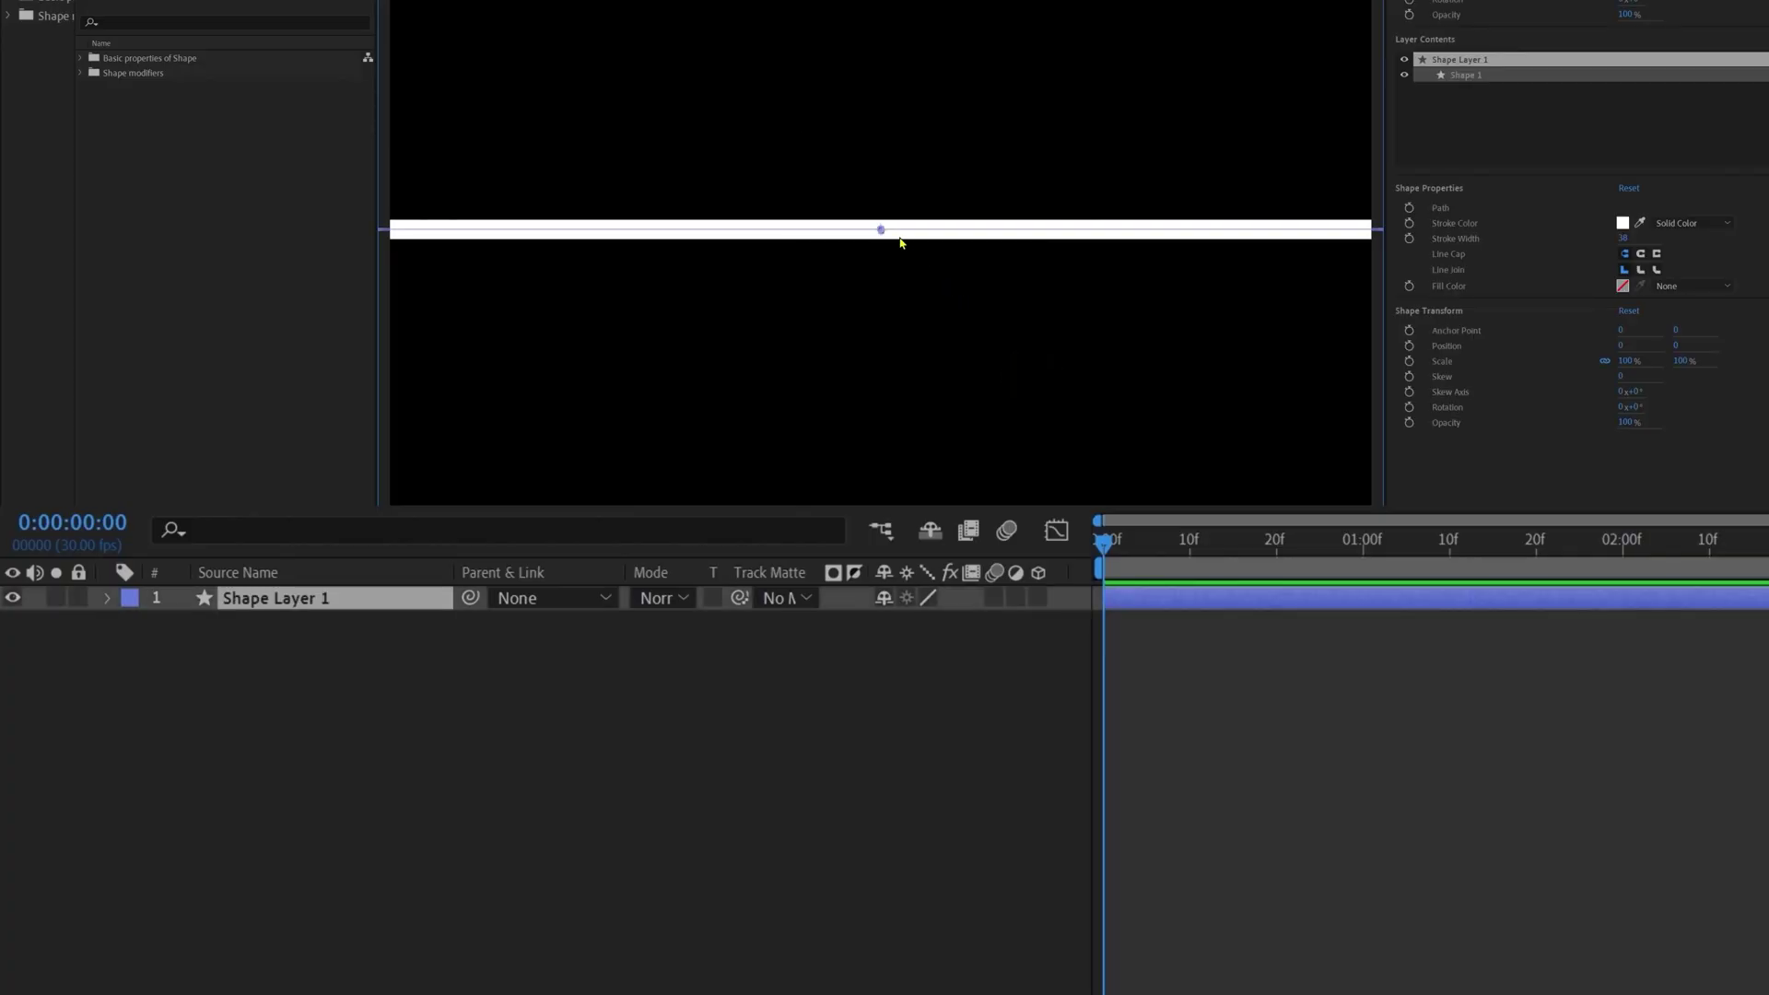
- Add a Twist modifier to Shape Layer 1 and reveal its Angle and Center properties
drag(900, 237, 1080, 222)
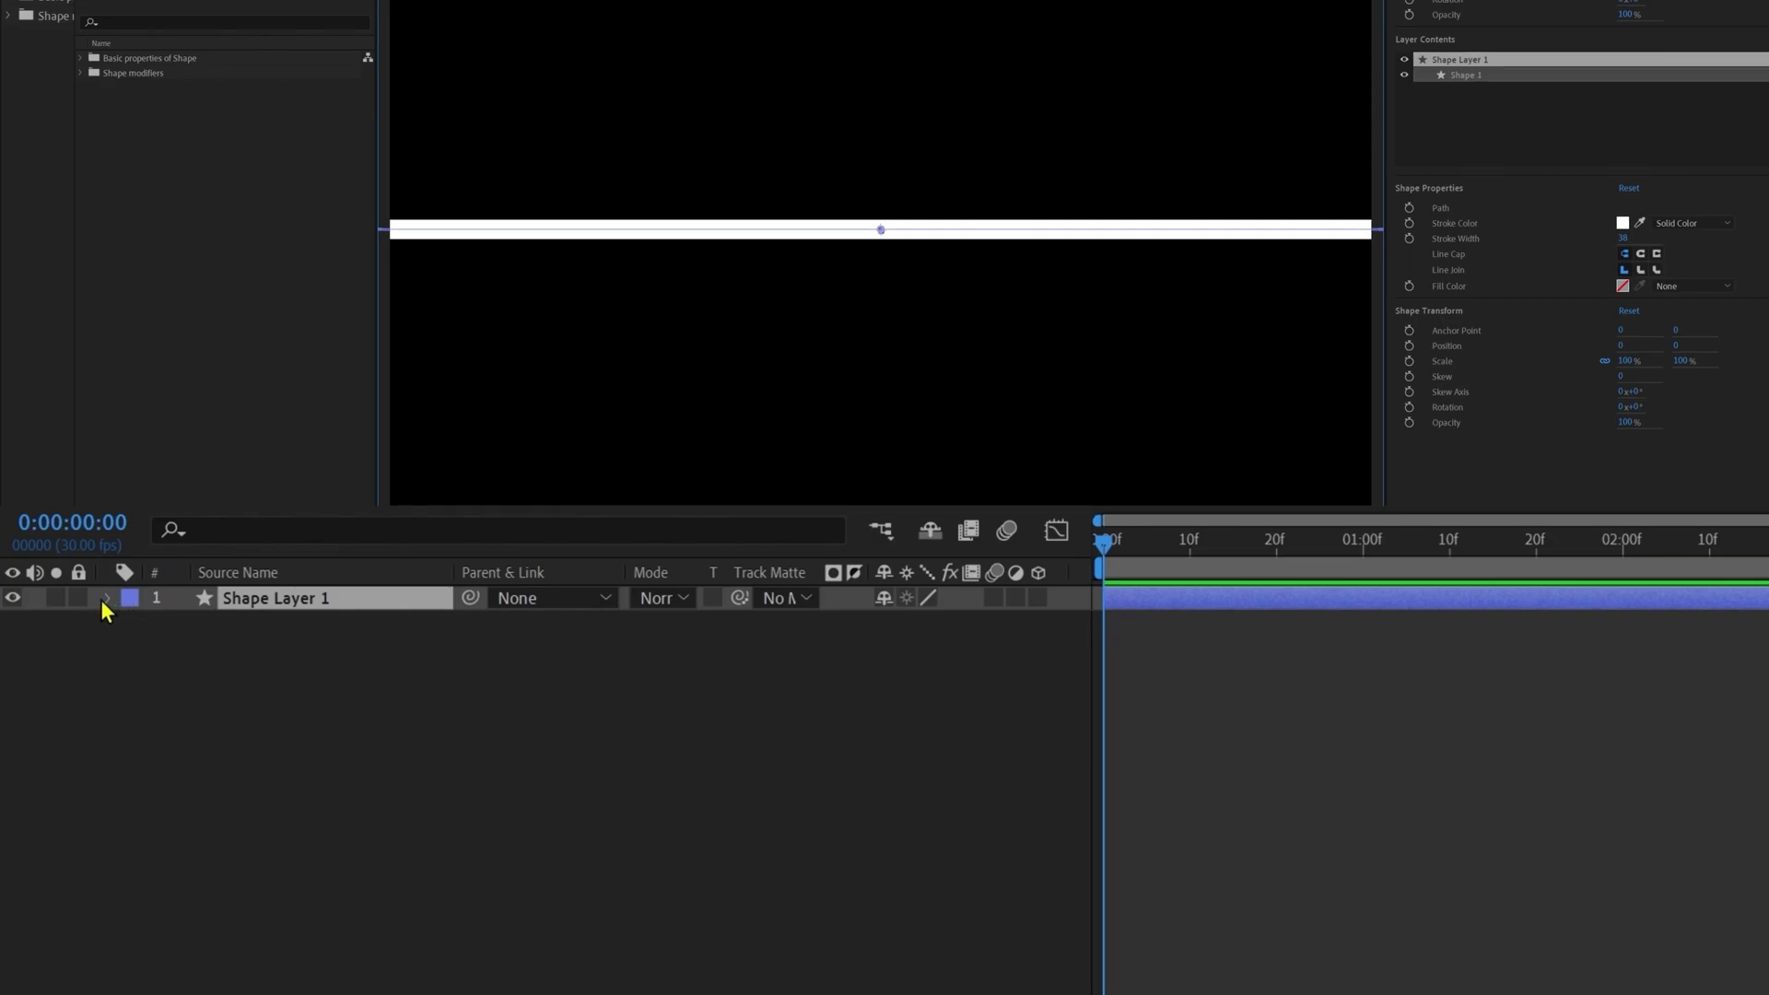
click(105, 599)
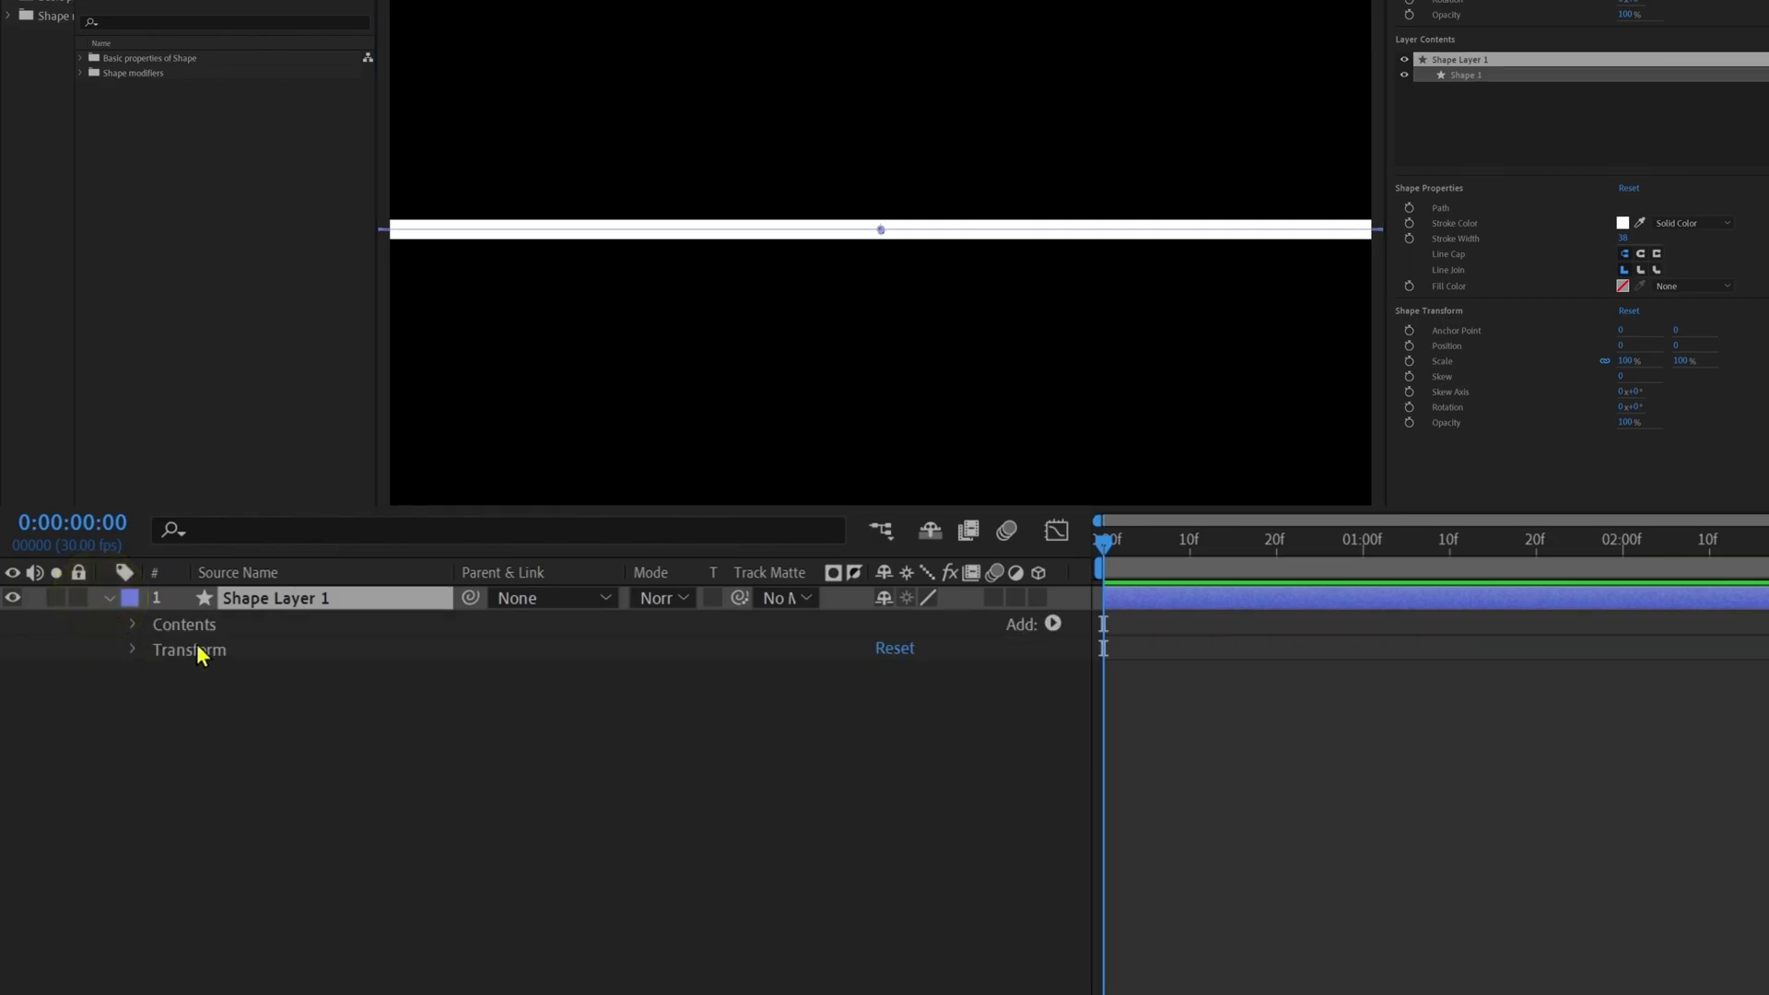
click(1053, 625)
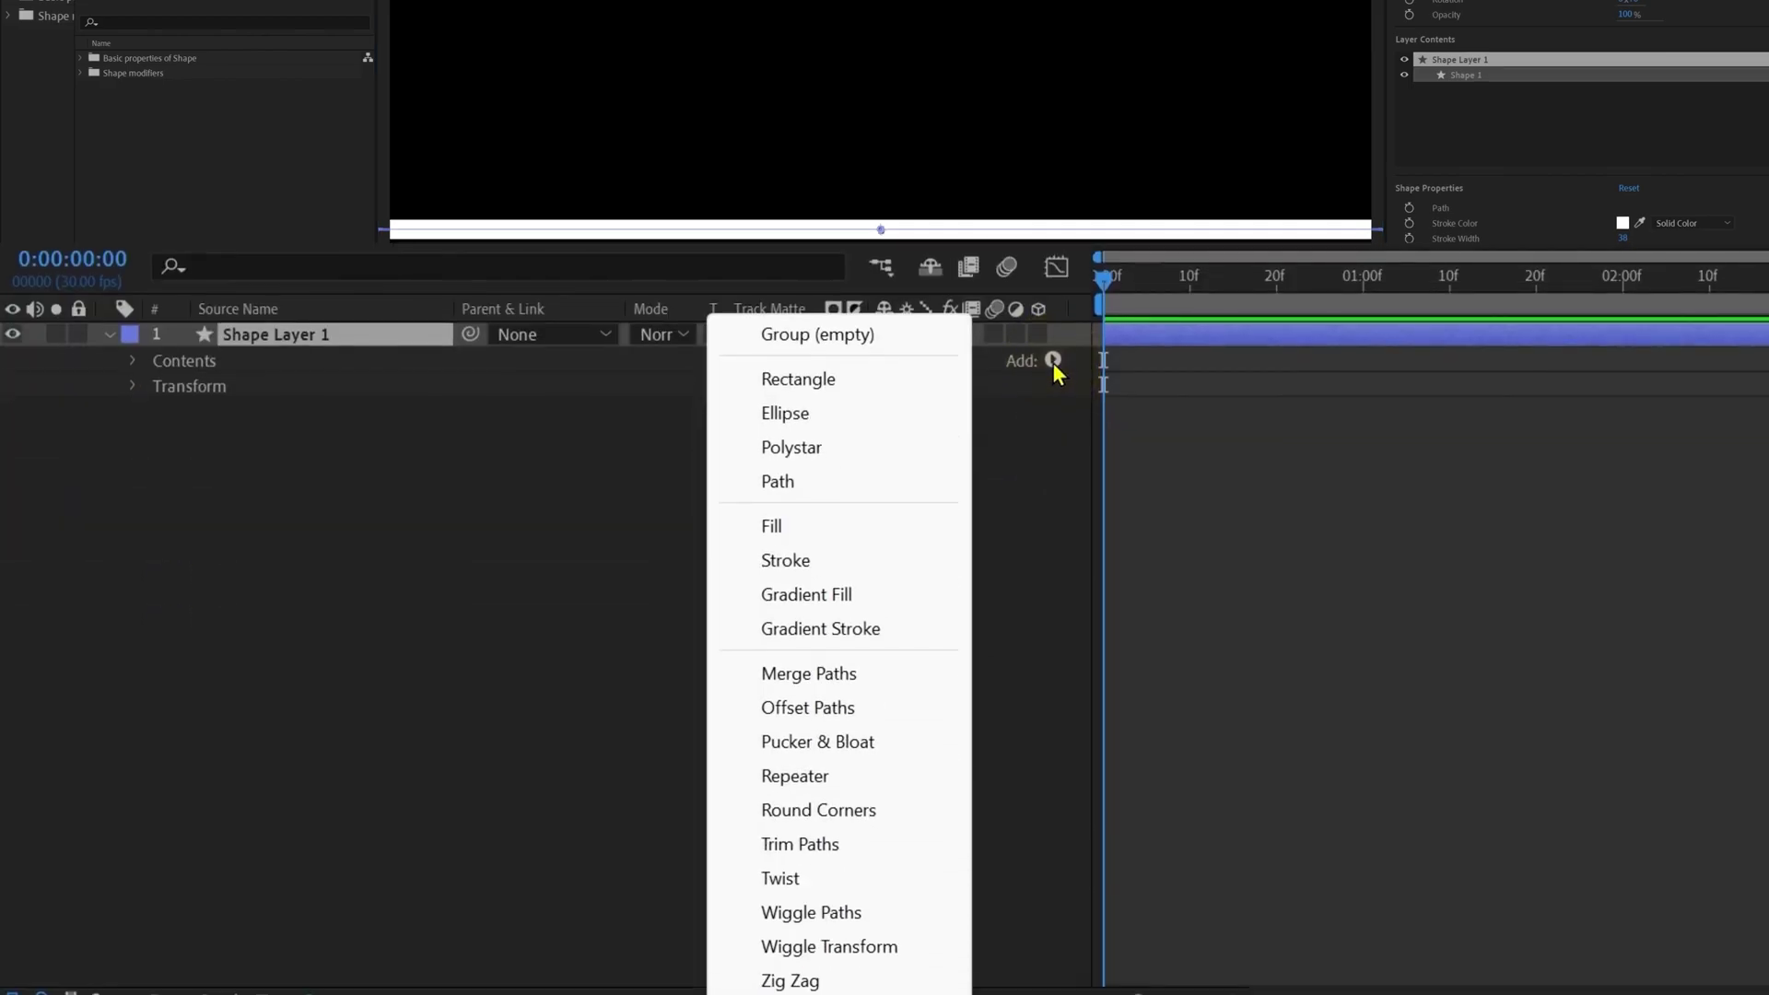
click(817, 877)
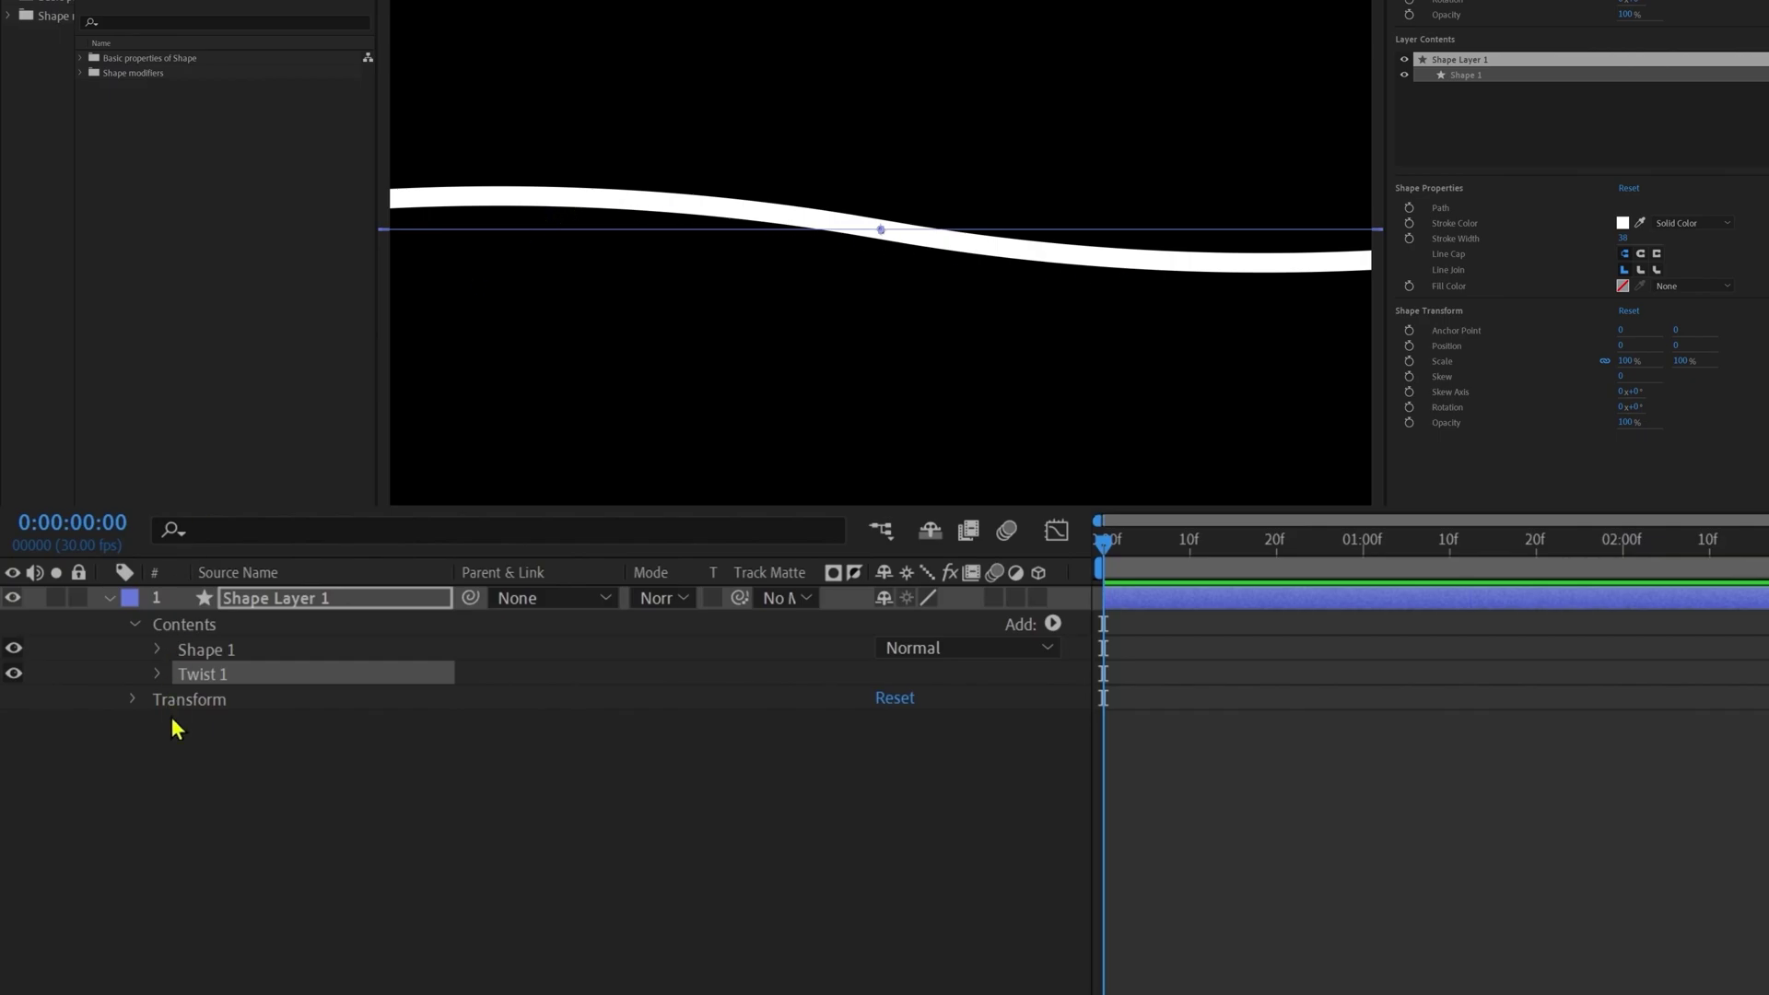
click(157, 672)
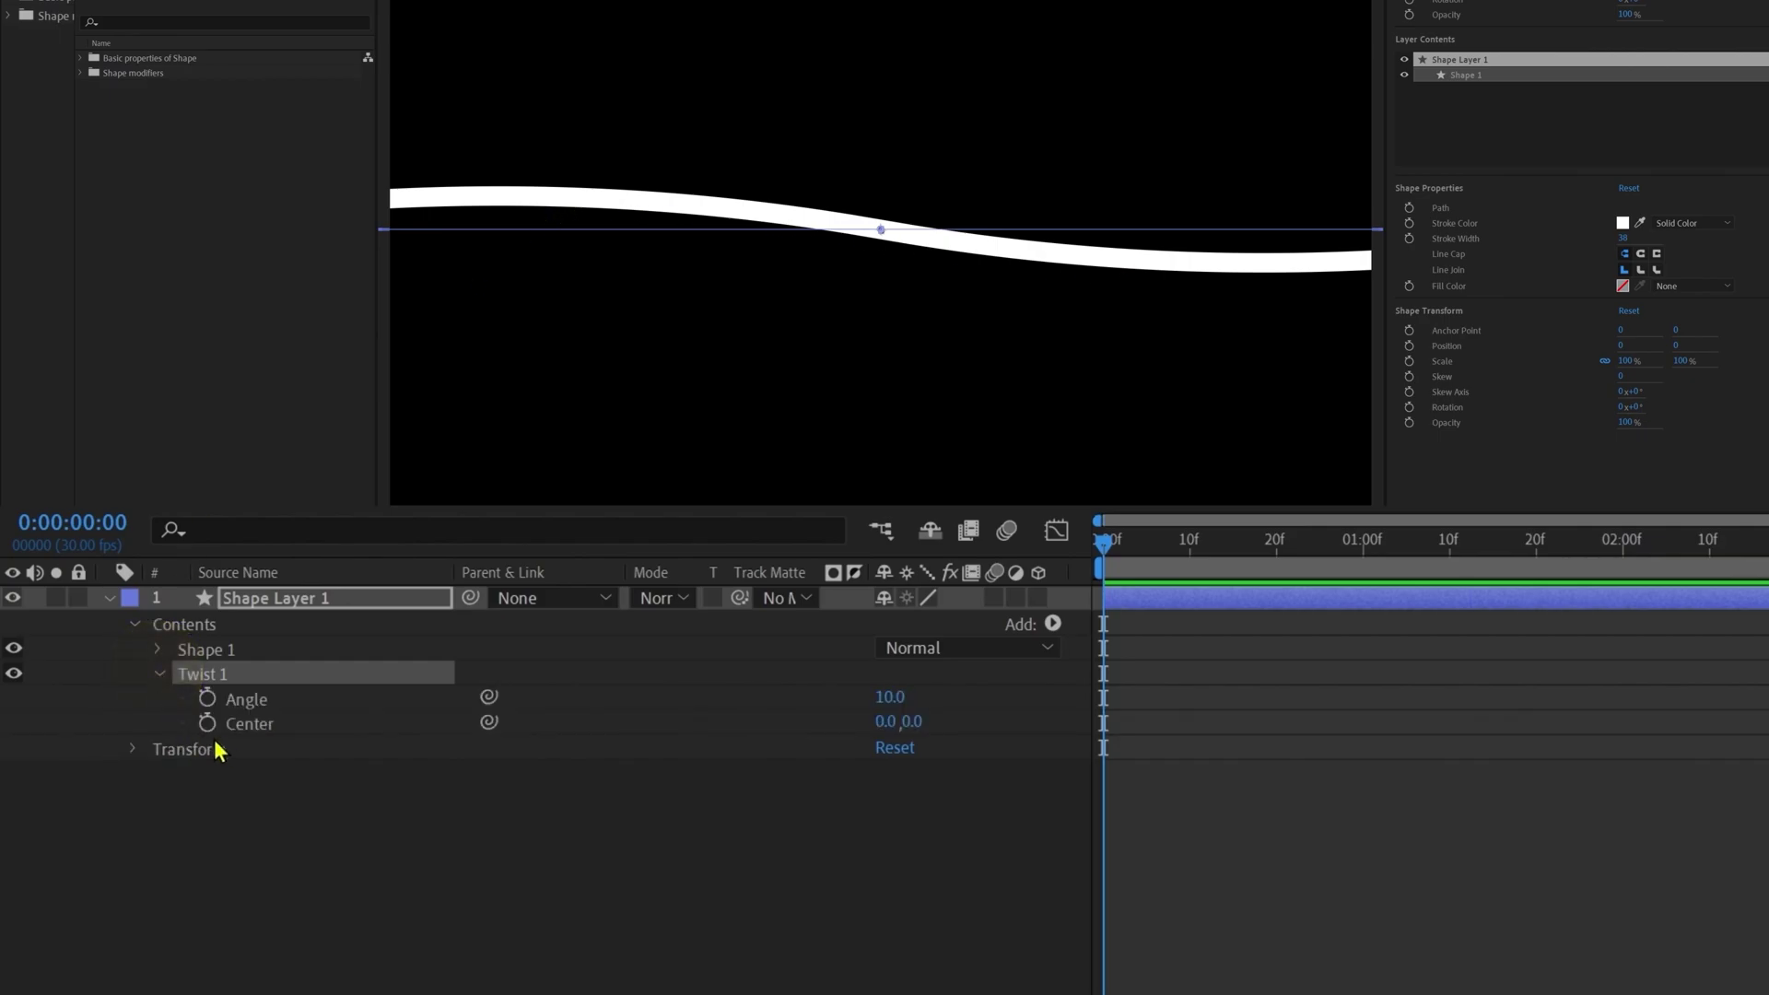
click(254, 705)
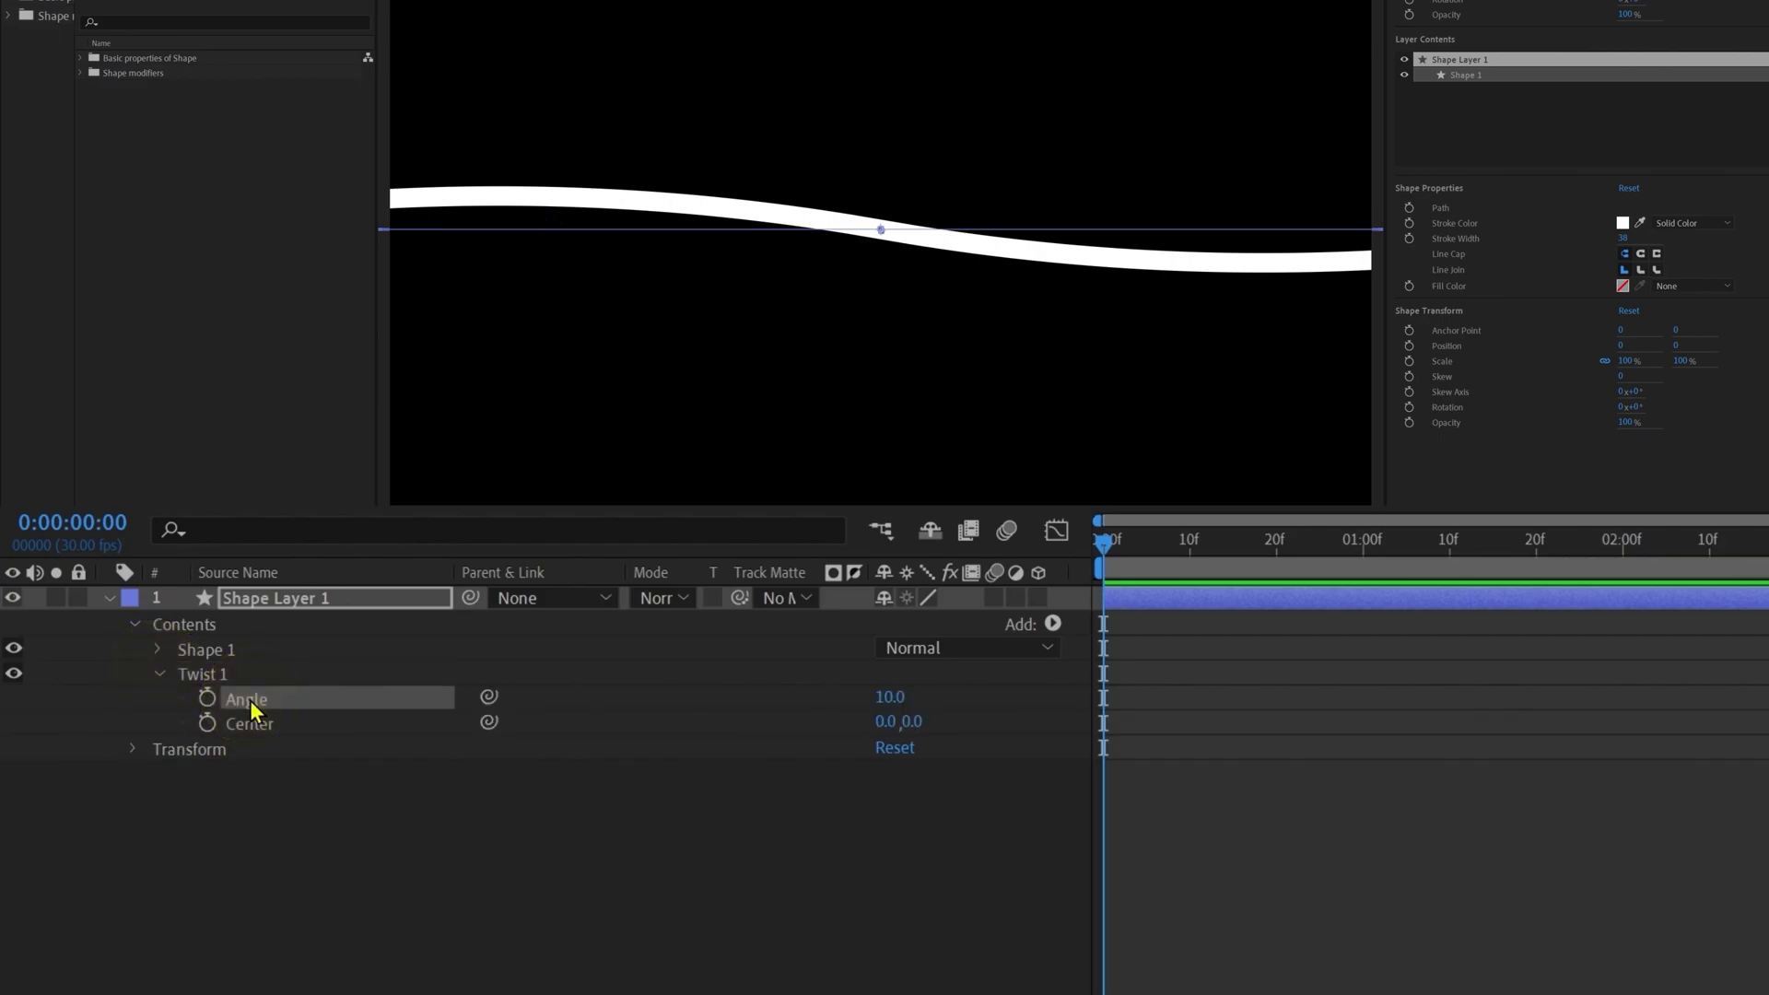
- Try a Twist Angle of -1215 on the horizontal line and shift the Twist Center to -461, -202
click(888, 699)
text(0)
key(Return)
mouse_move(902, 700)
mouse_down()
mouse_move(1465, 640)
mouse_move(1764, 639)
mouse_move(853, 691)
mouse_move(20, 794)
mouse_move(1566, 799)
mouse_move(1069, 812)
mouse_up()
drag(885, 721, 110, 885)
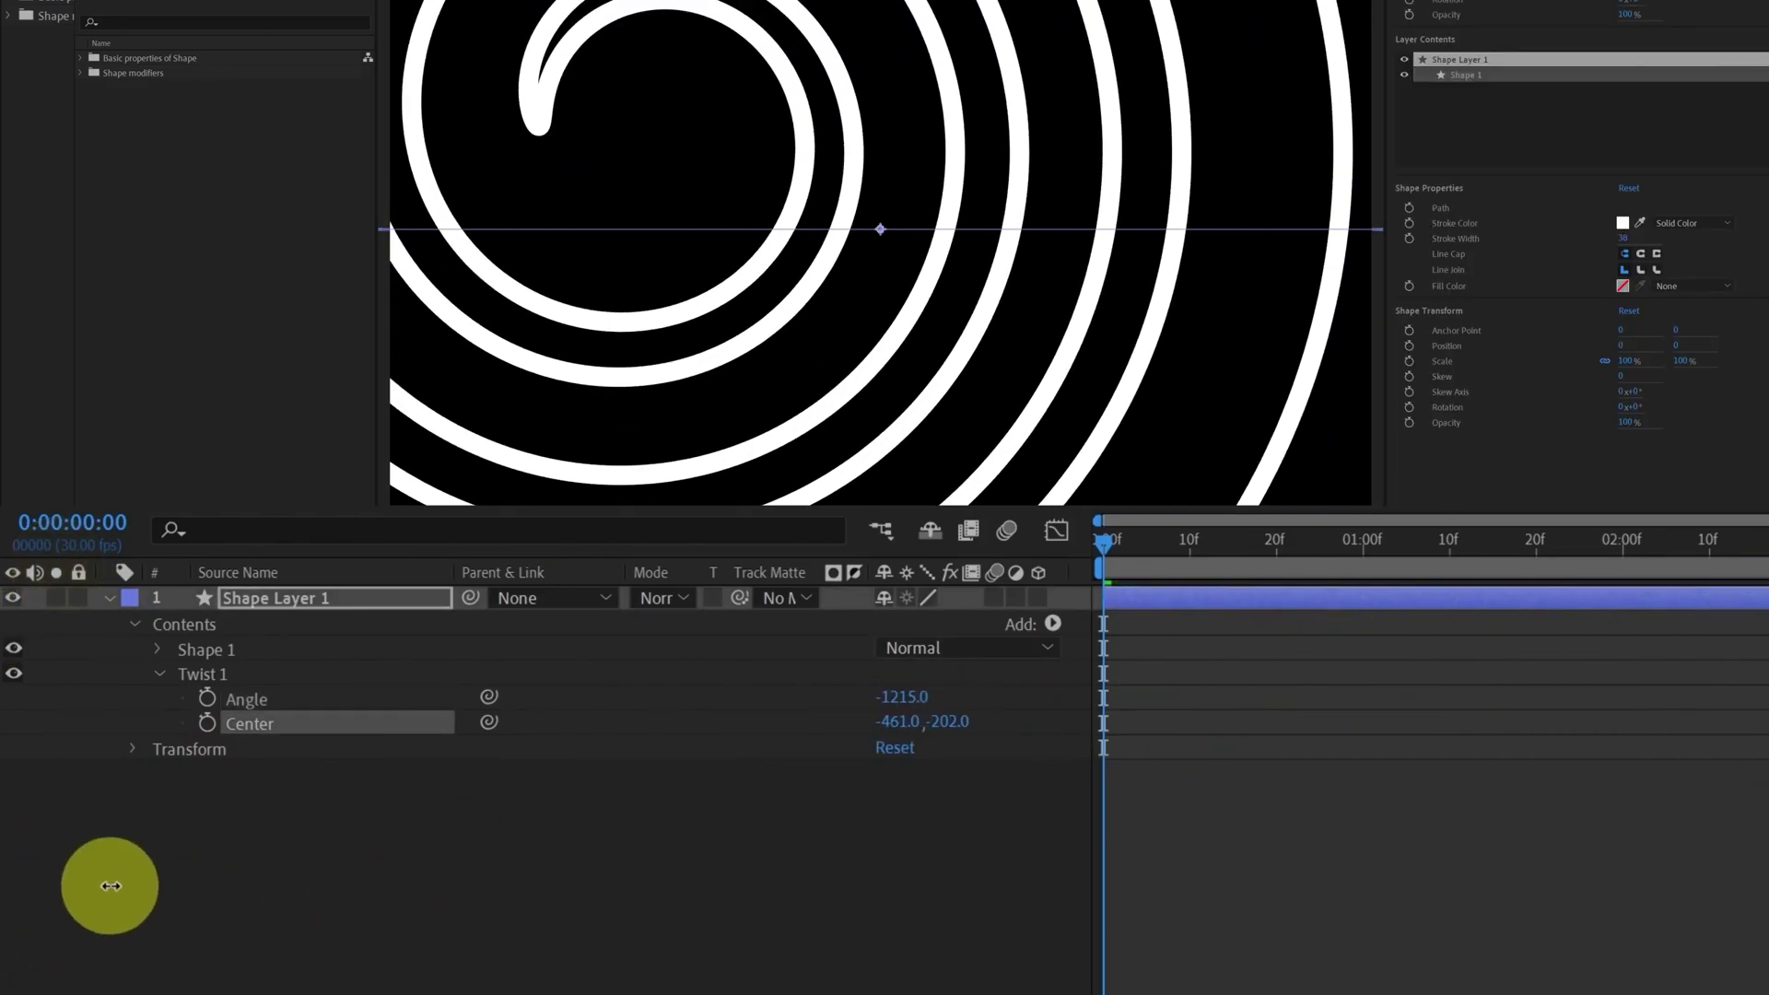
- Undo the Twist Center changes back to 0, 0, keeping the -1215 Angle
click(1276, 975)
key(ctrl+z)
key(ctrl+z)
key(ctrl+z)
key(ctrl+z)
key(ctrl+z)
key(ctrl+z)
key(ctrl+z)
key(ctrl+z)
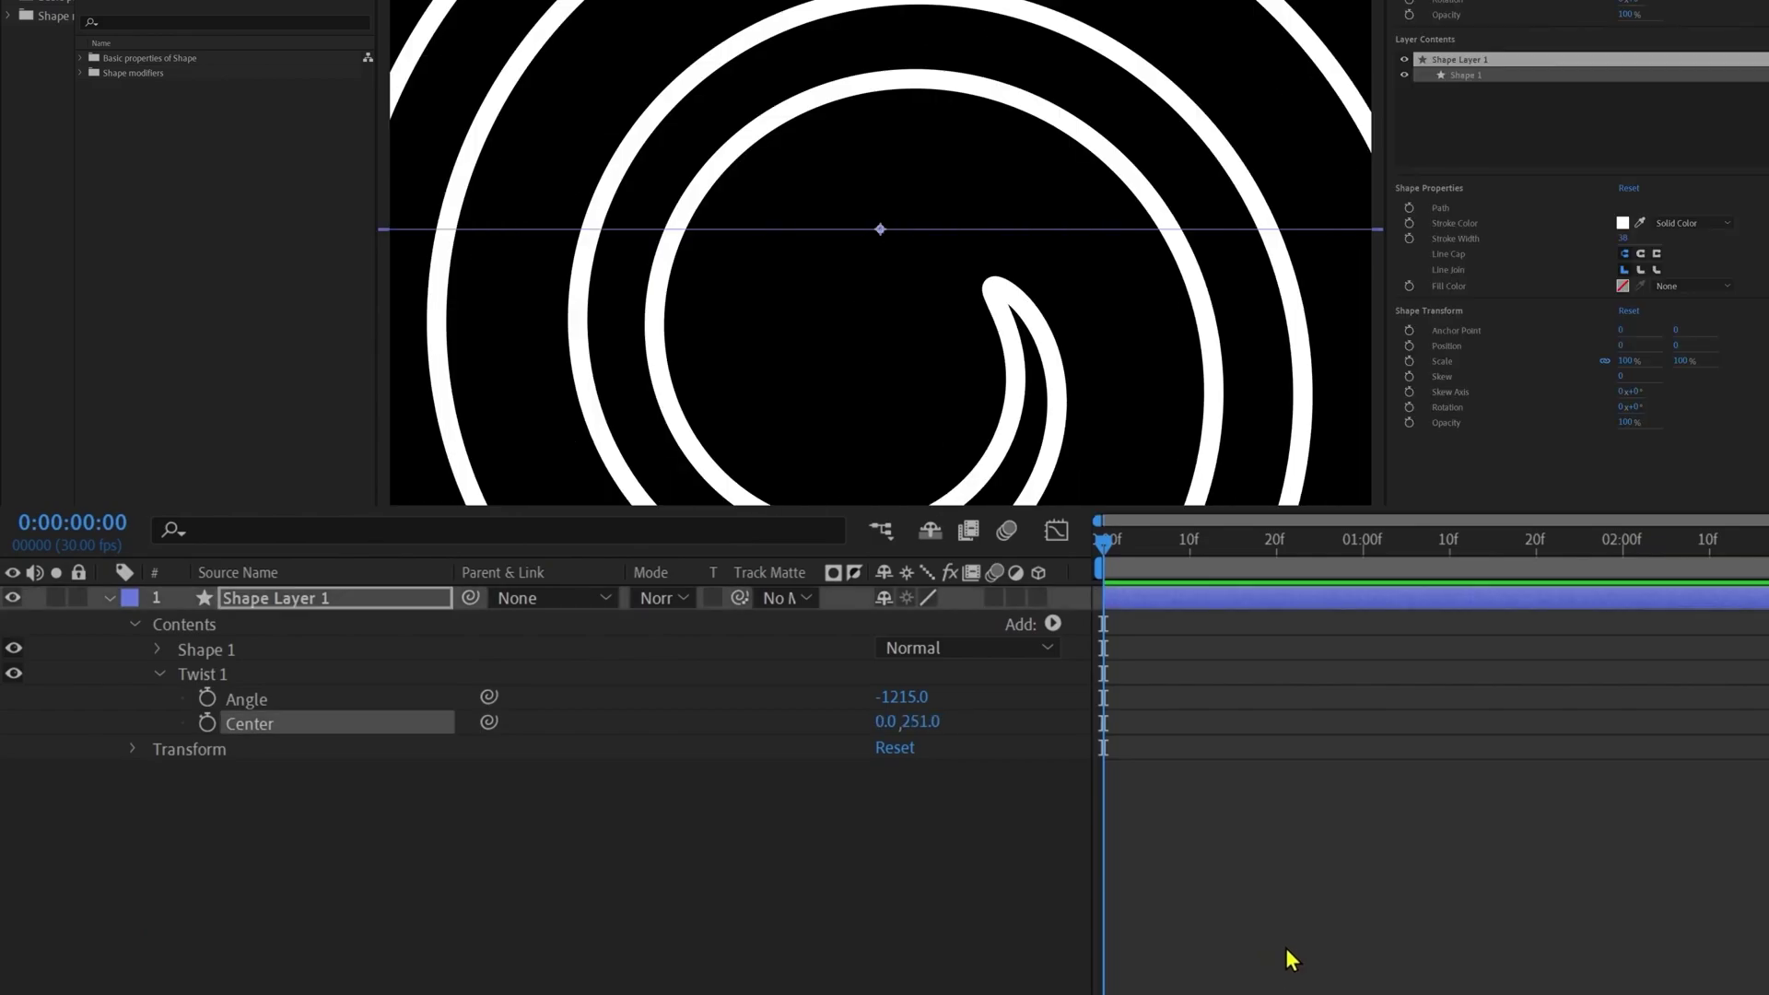
key(ctrl+shift+z)
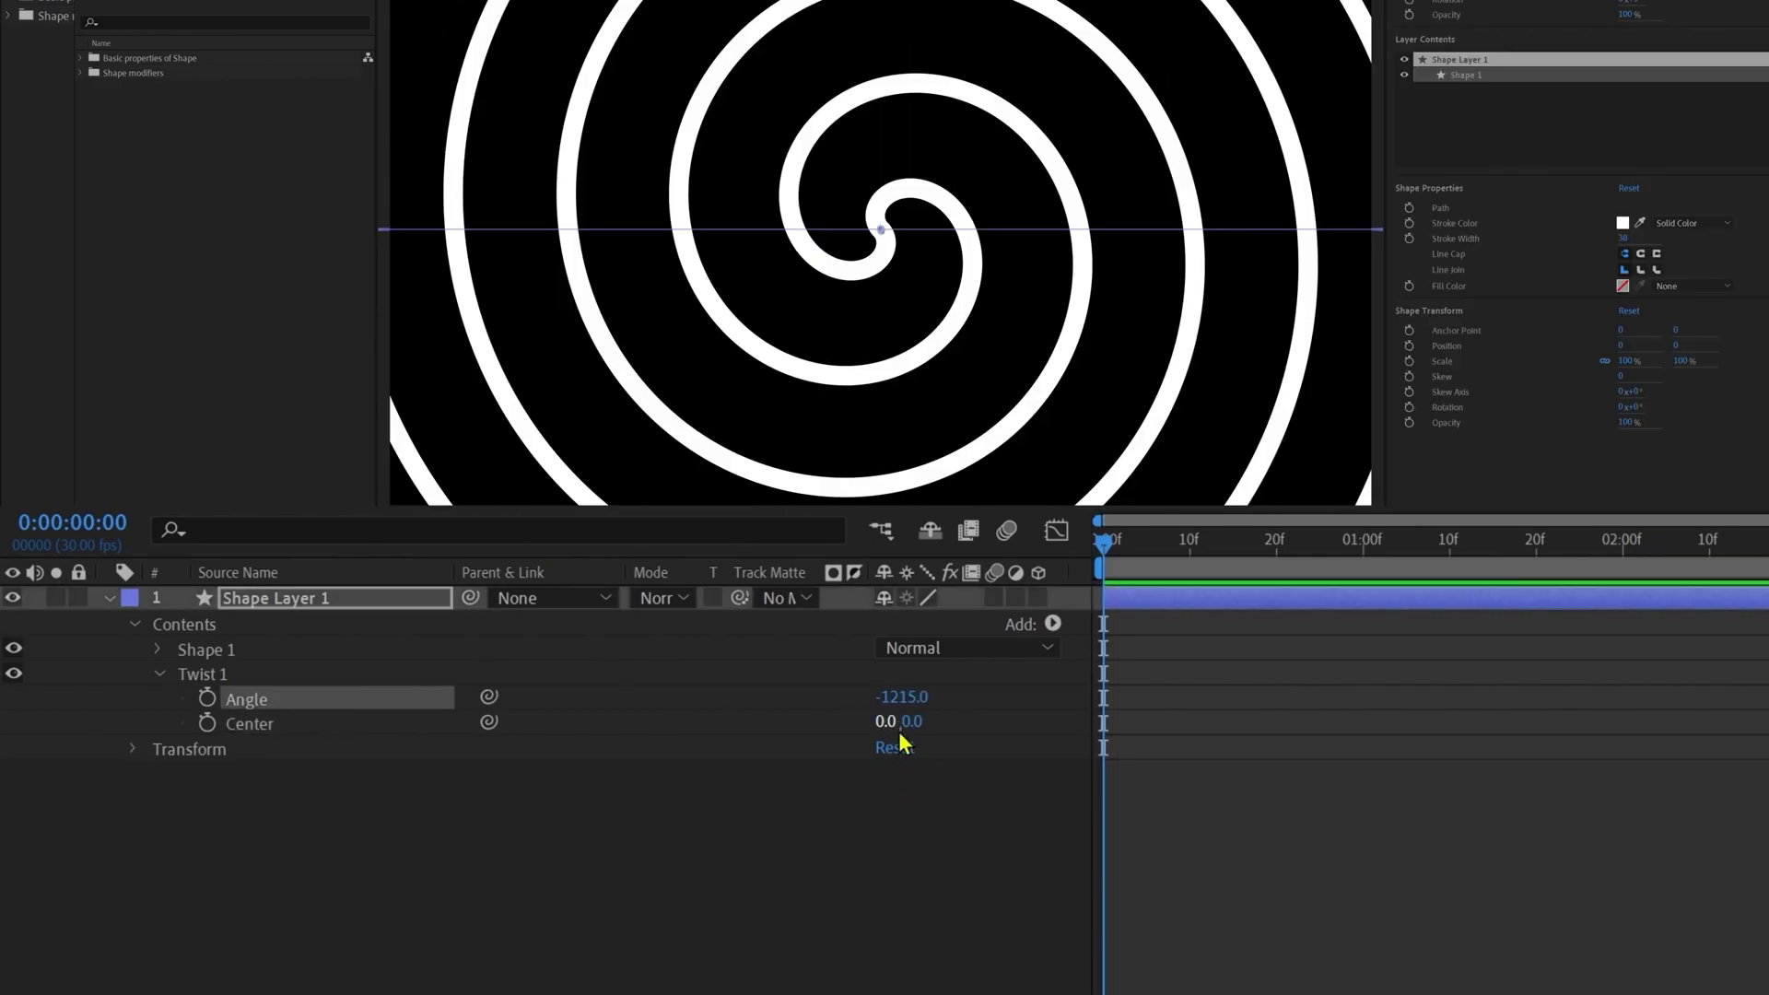
click(1296, 896)
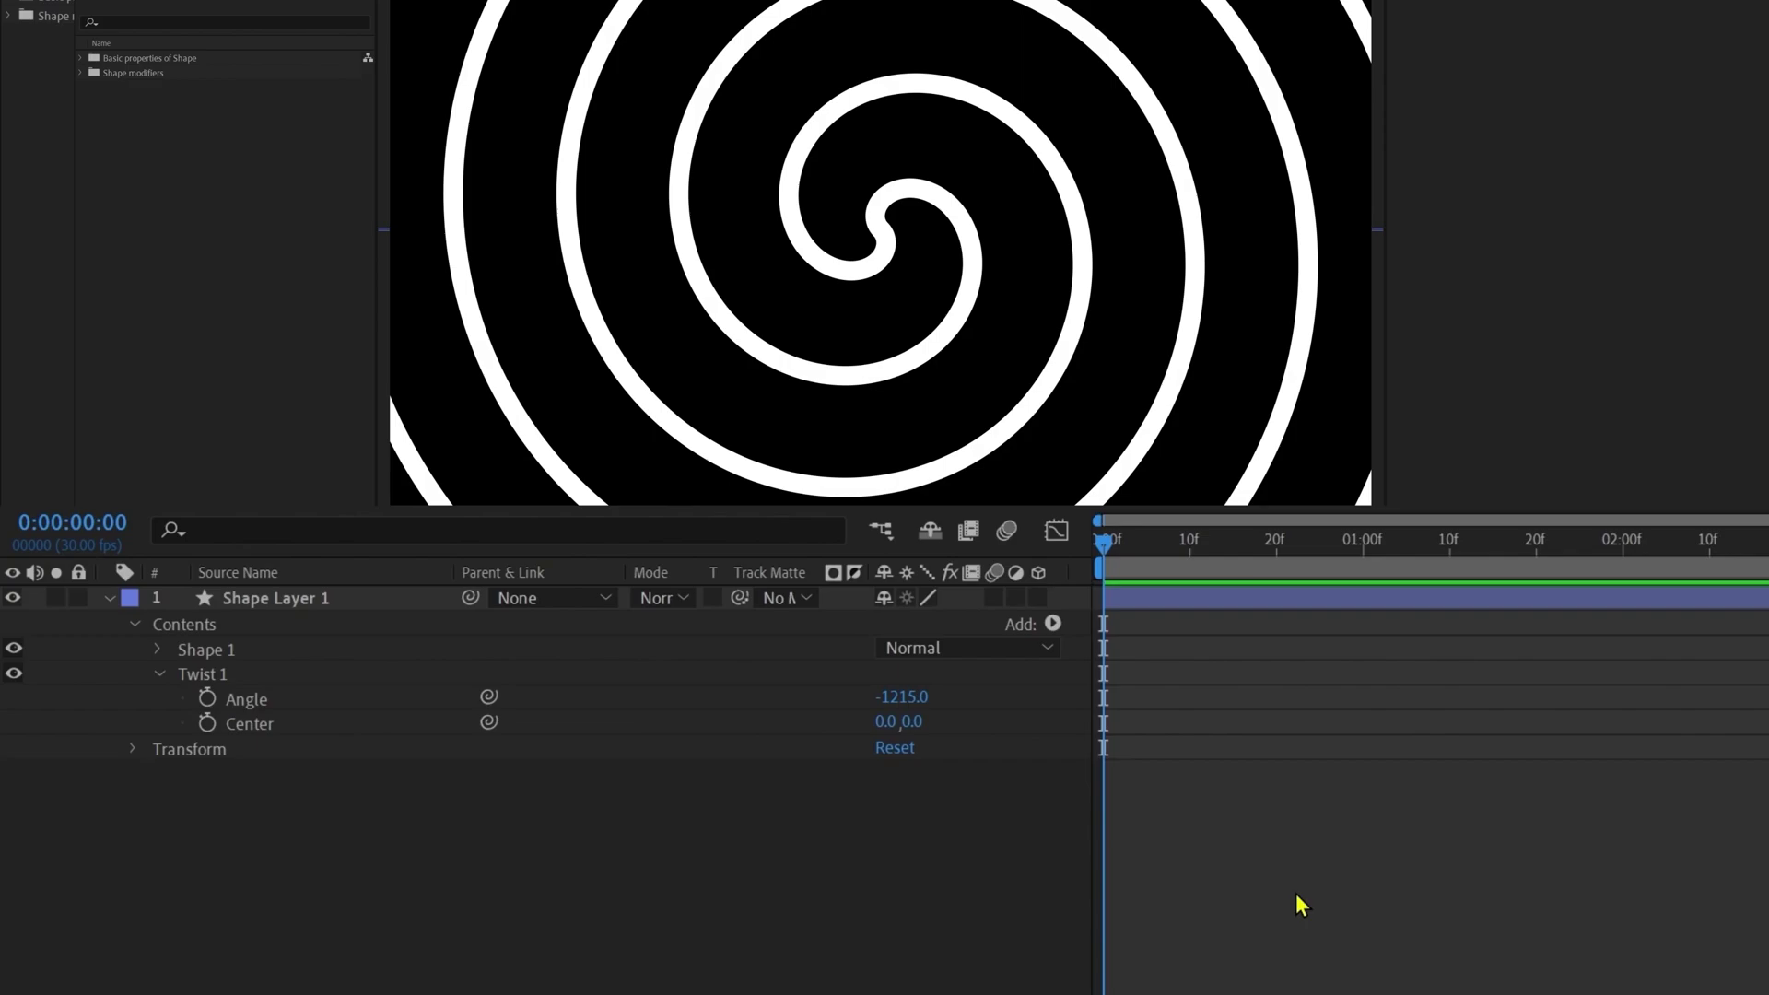
- Reset the Twist Angle to 0, add starting keyframes for Angle and Stroke Width at 0:00, and show only the keyframed properties
click(898, 697)
text(0)
key(Return)
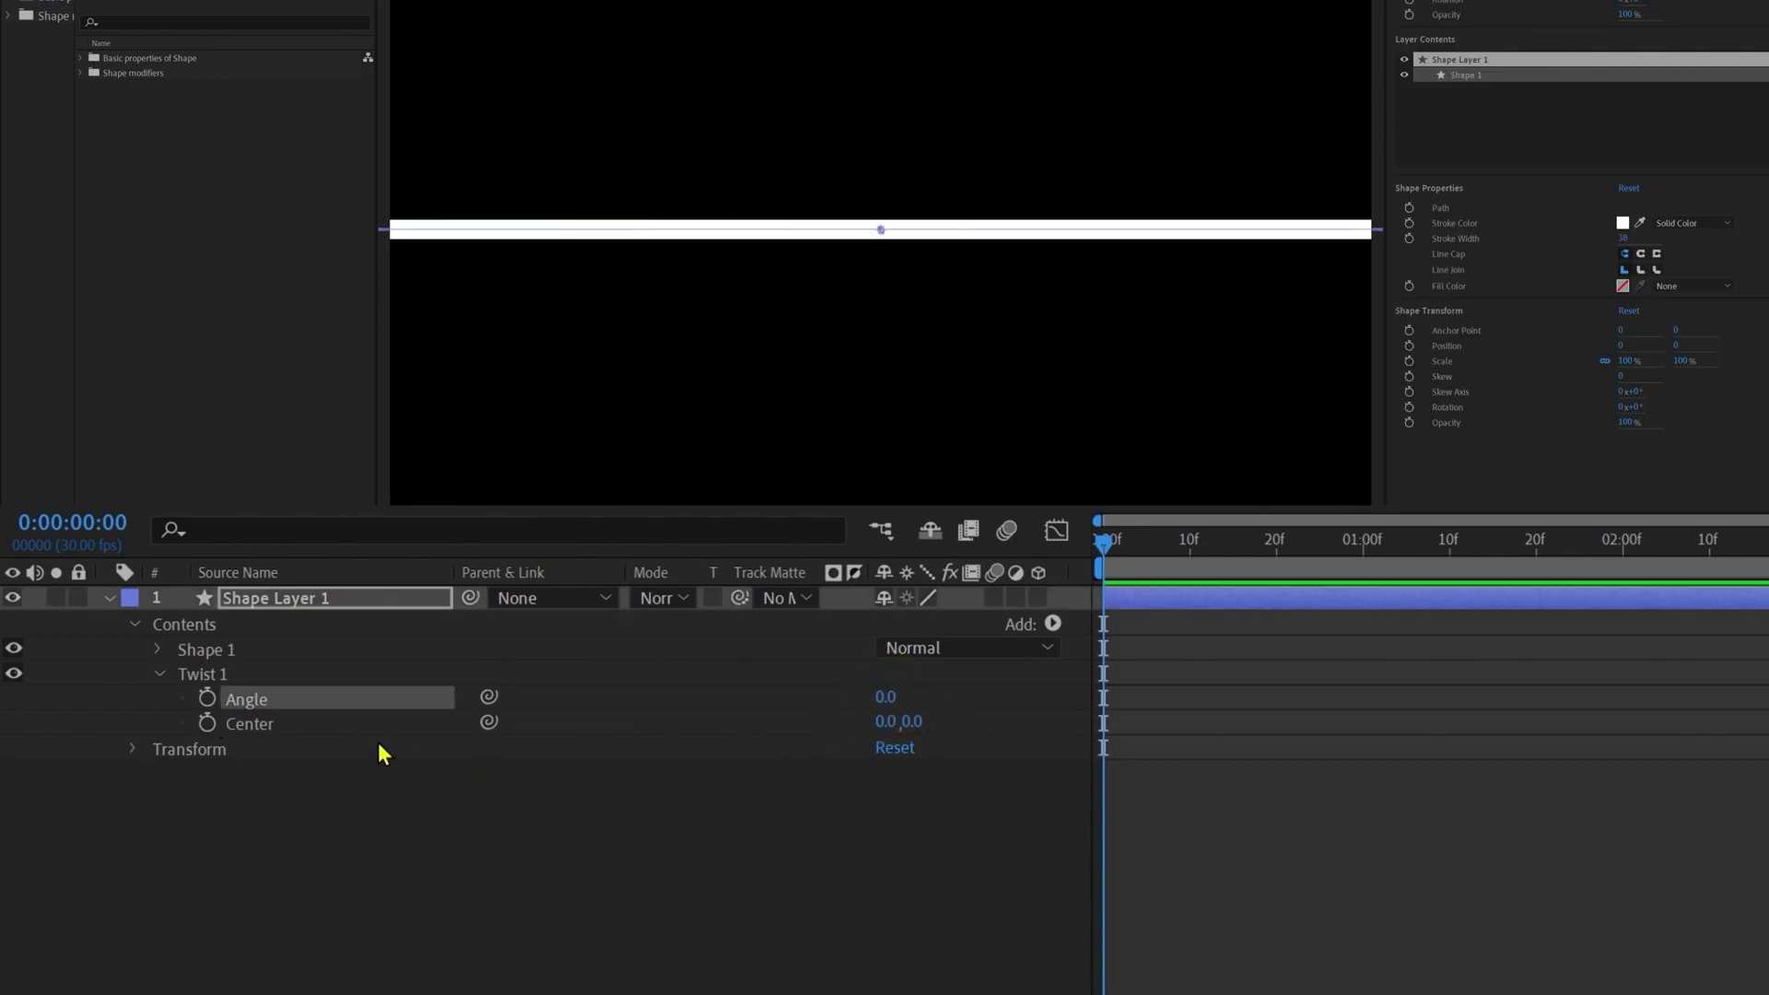
click(207, 697)
click(159, 650)
click(184, 699)
click(231, 794)
key(u)
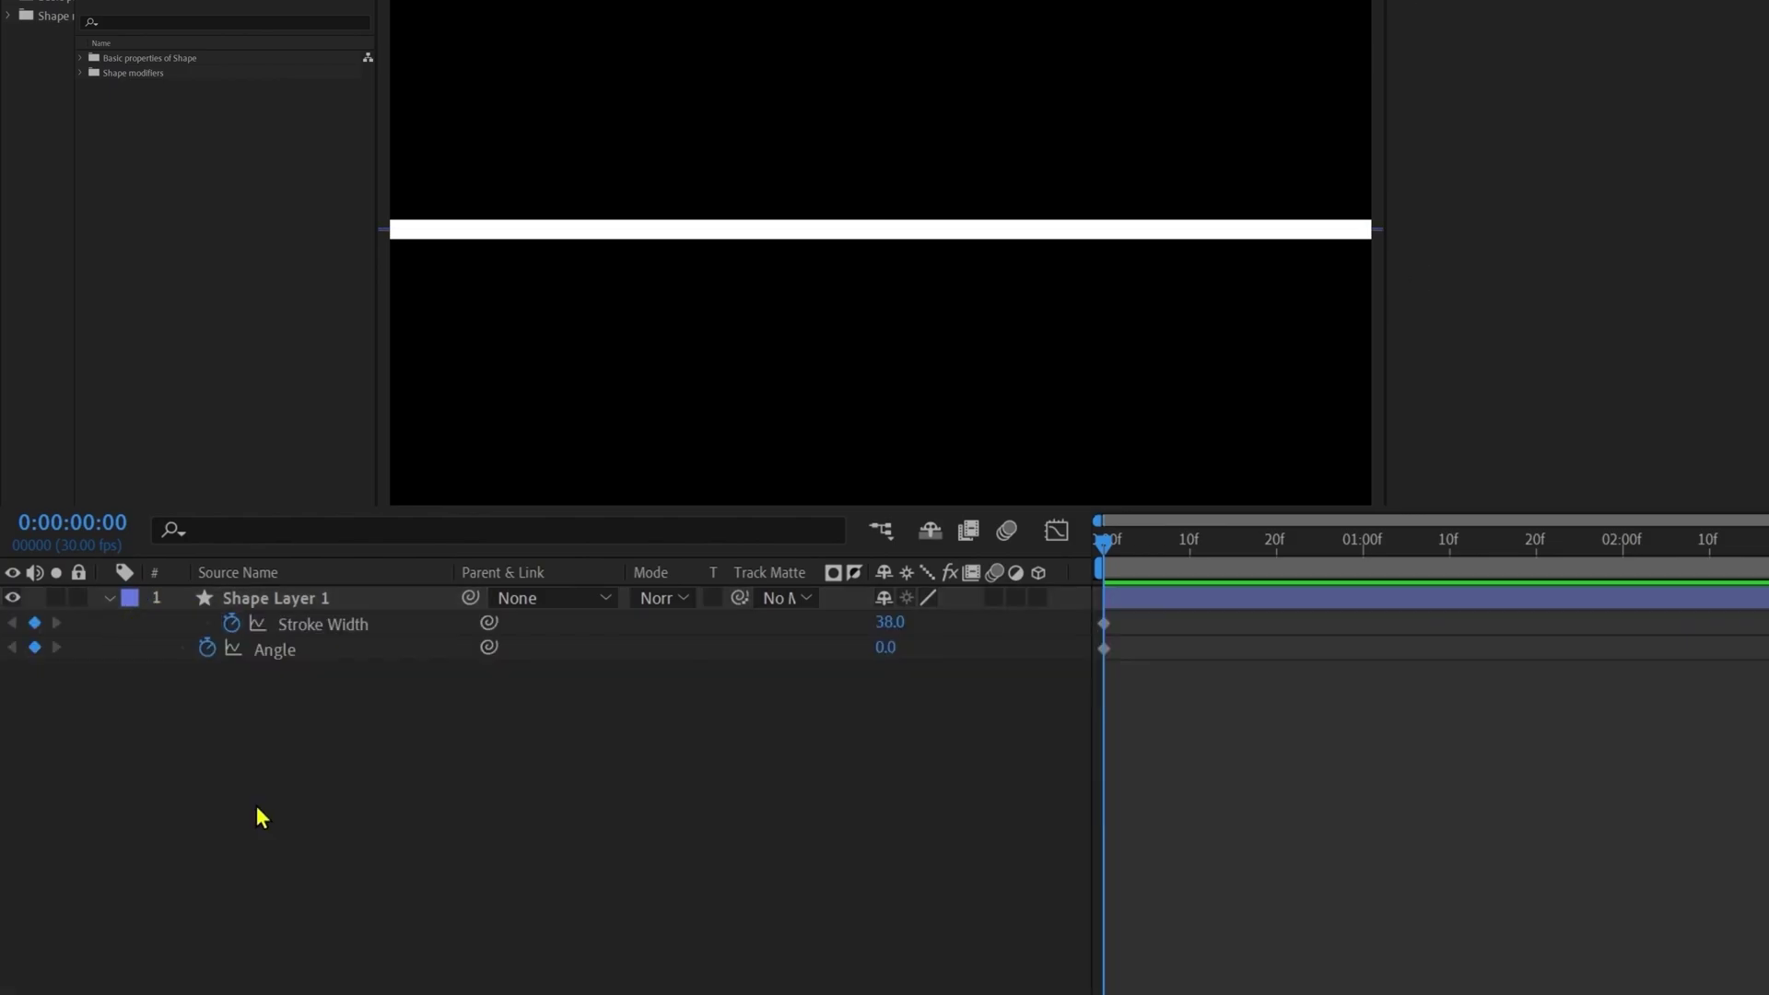
- At 2 seconds, keyframe the Twist Angle at 1800 and the Stroke Width at 165
click(57, 525)
text(+60)
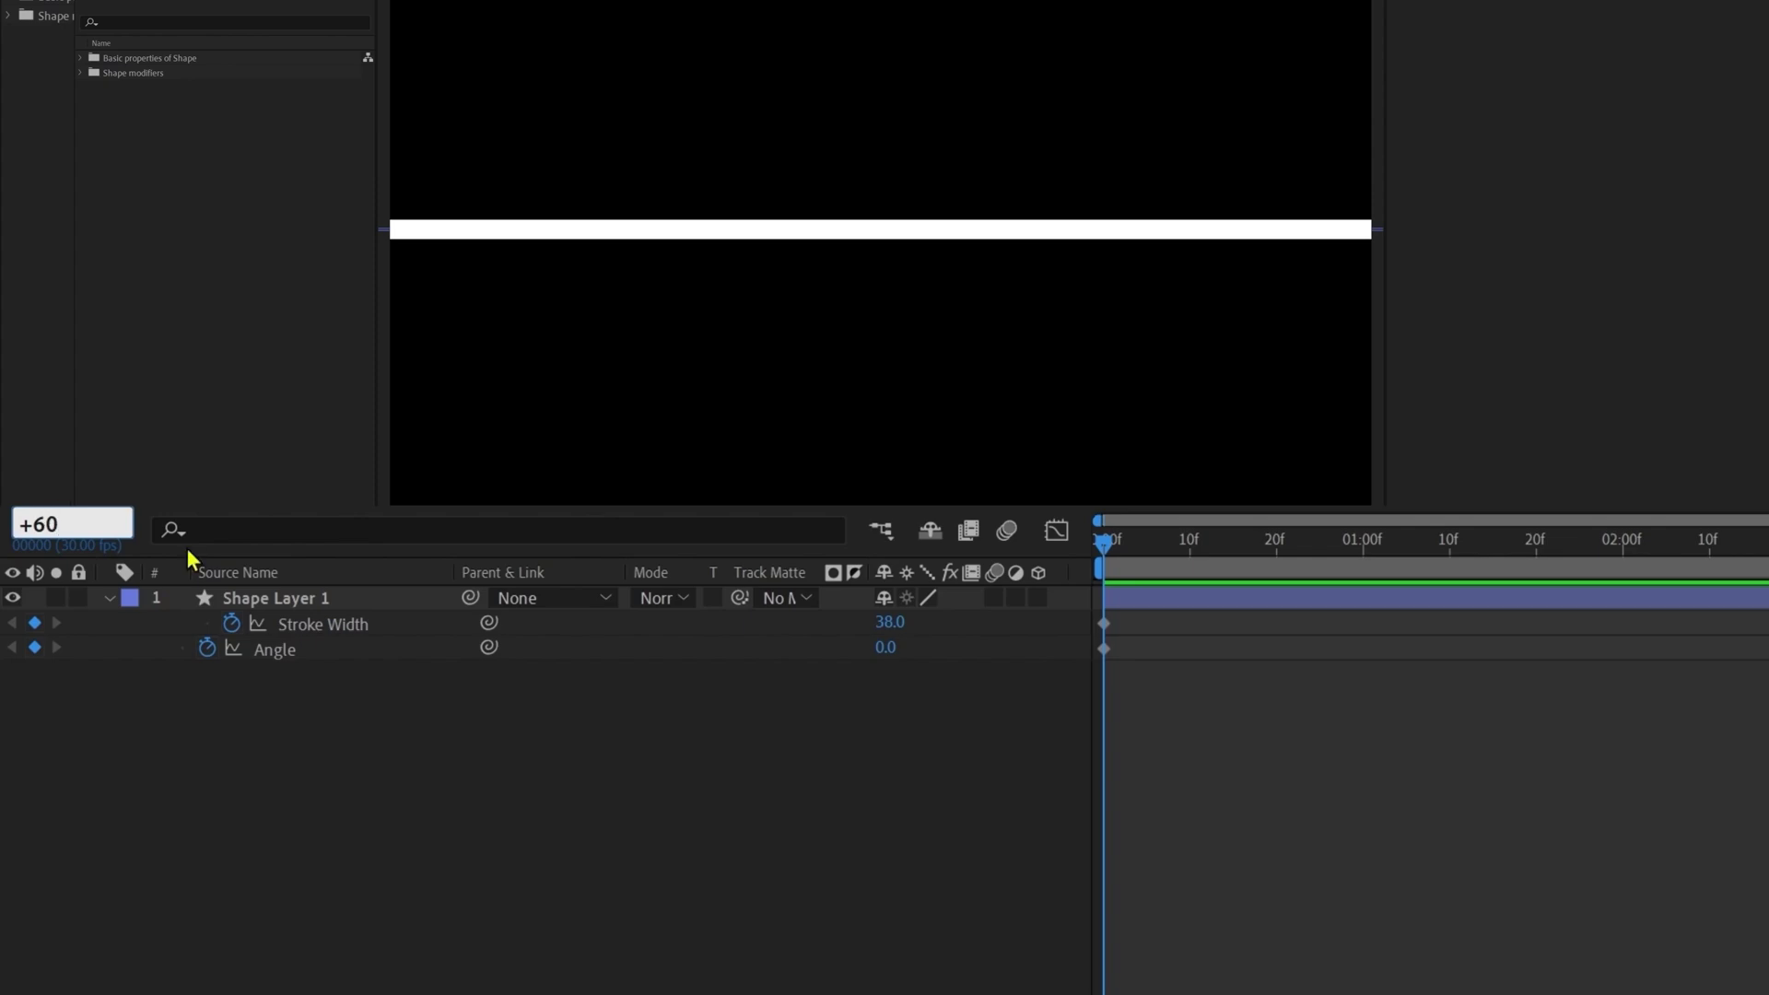
key(Return)
drag(885, 647, 1601, 743)
click(899, 648)
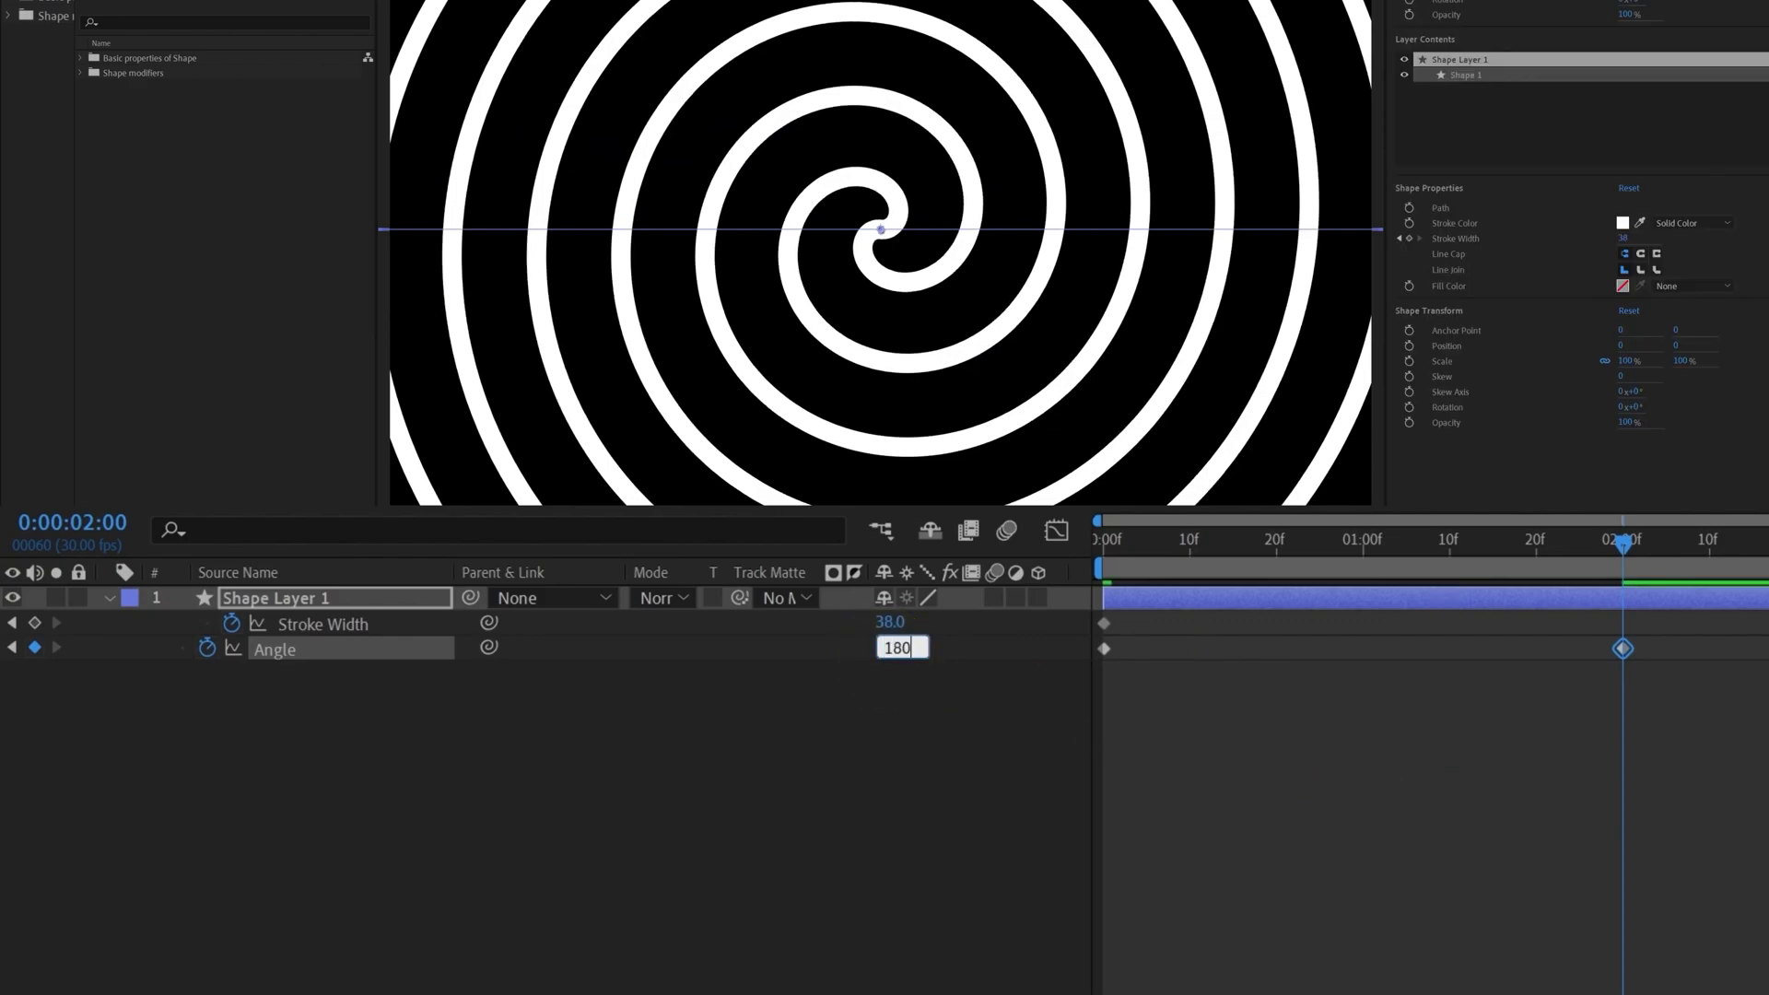
key(Return)
drag(892, 633, 1102, 639)
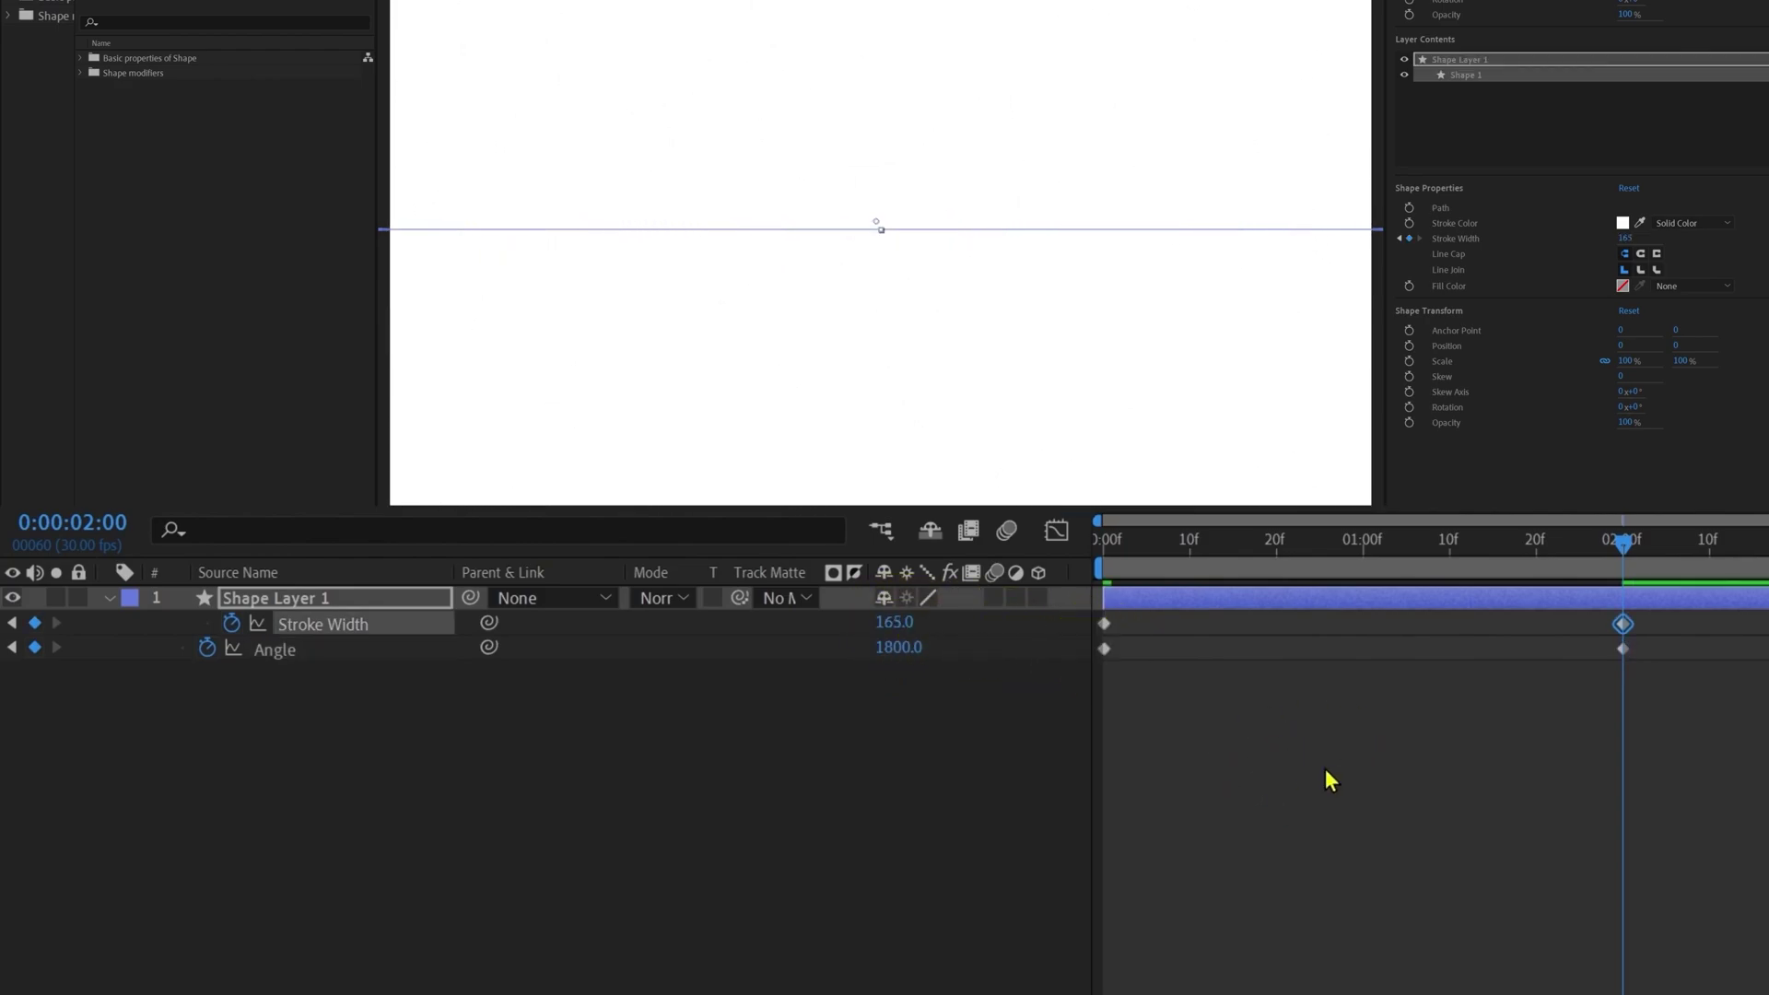
- Set the starting Stroke Width keyframe at 0:00 to 0
click(1073, 544)
click(888, 623)
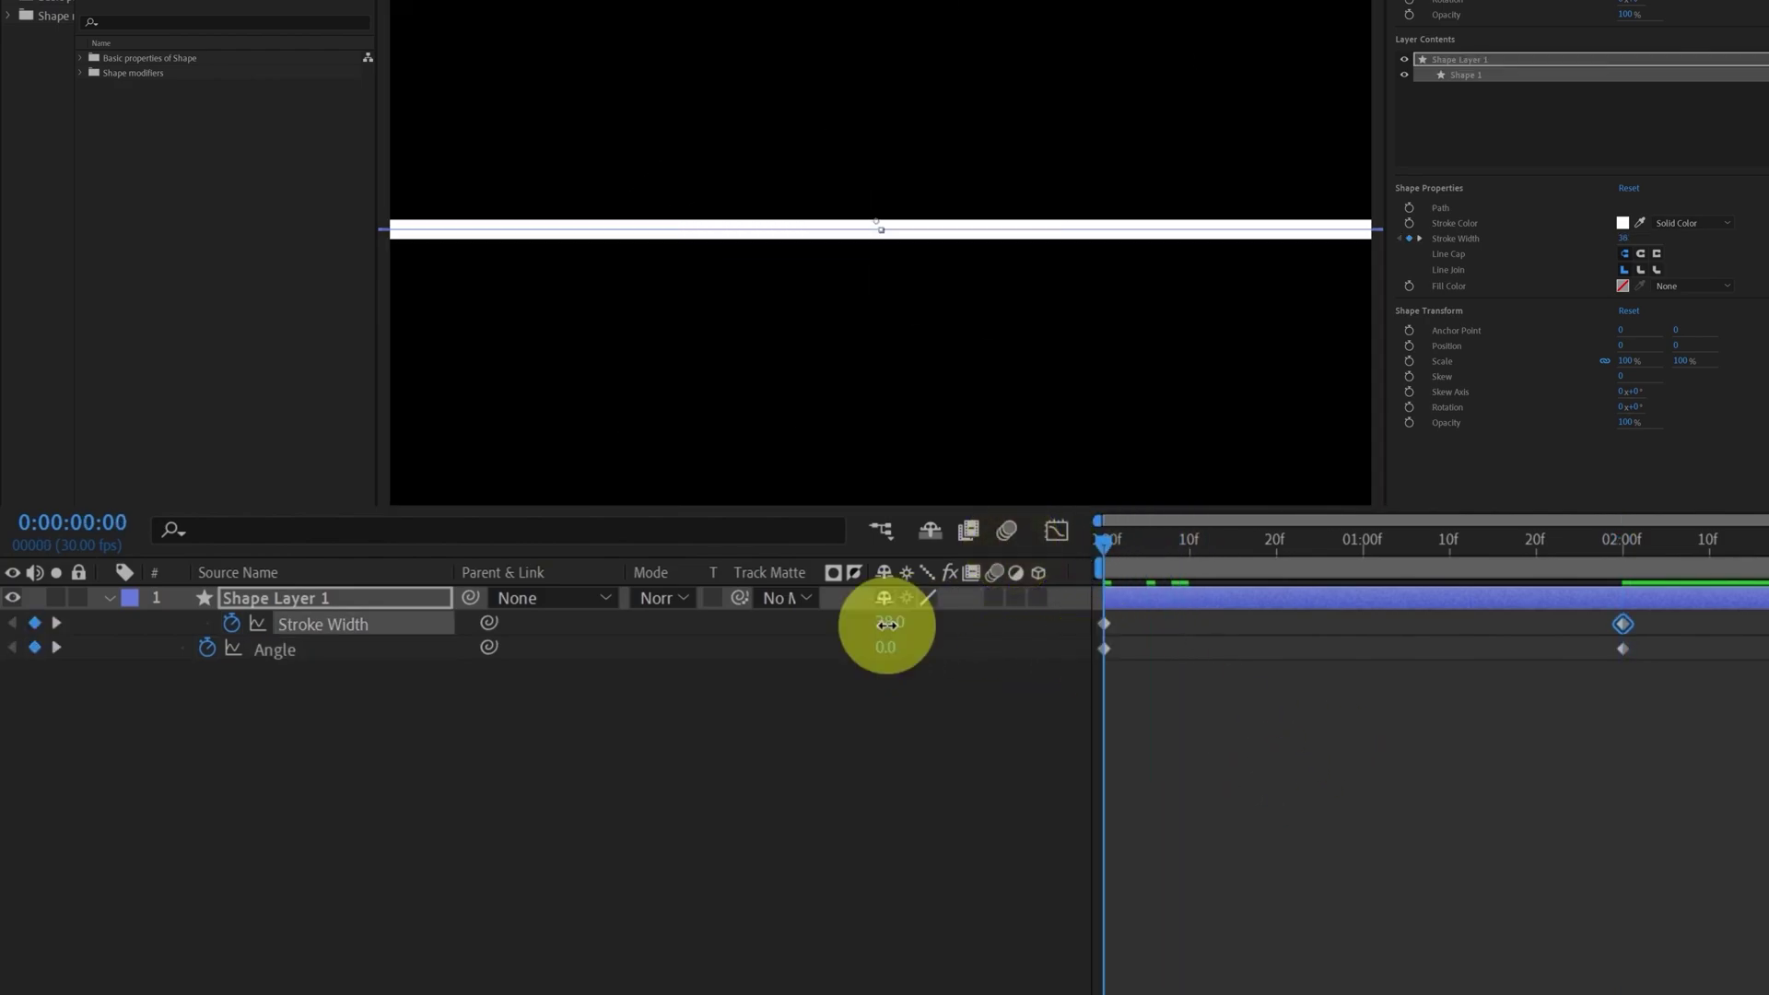
text(0)
key(Return)
- Easy Ease all Stroke Width and Angle keyframes, and reshape their speed graph for a quick start and a longer ease into 2 seconds
drag(1664, 624, 998, 733)
key(F9)
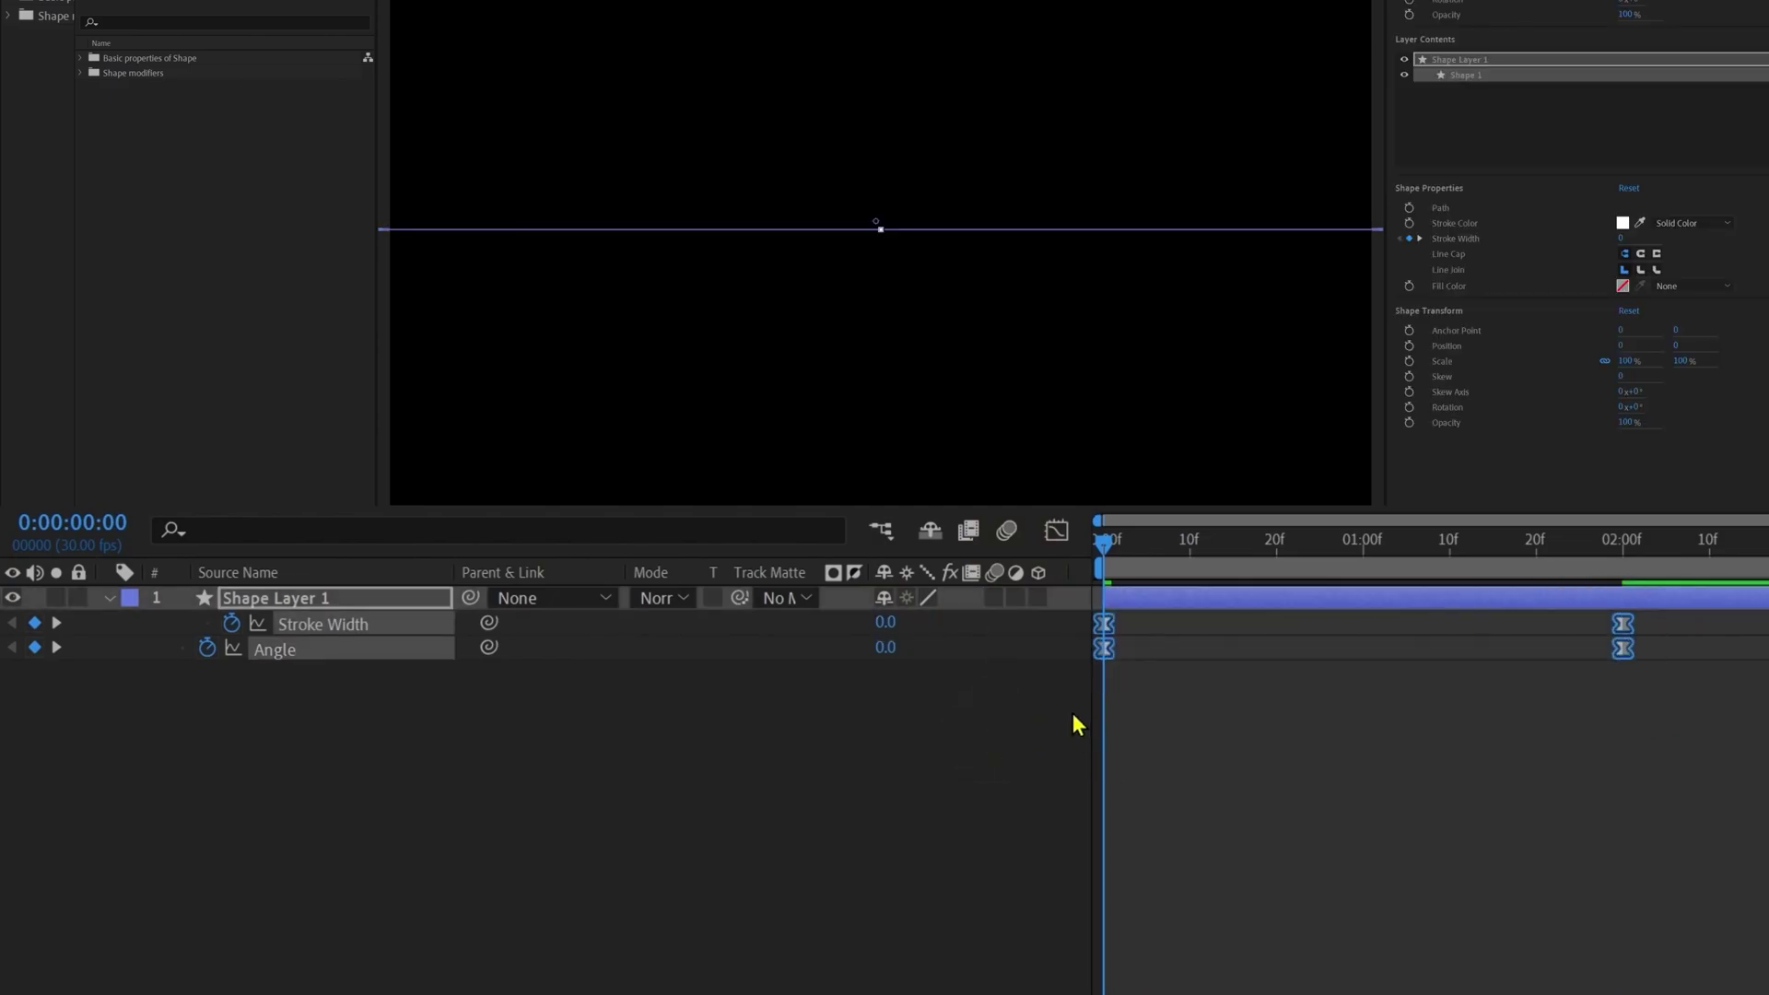
click(1056, 531)
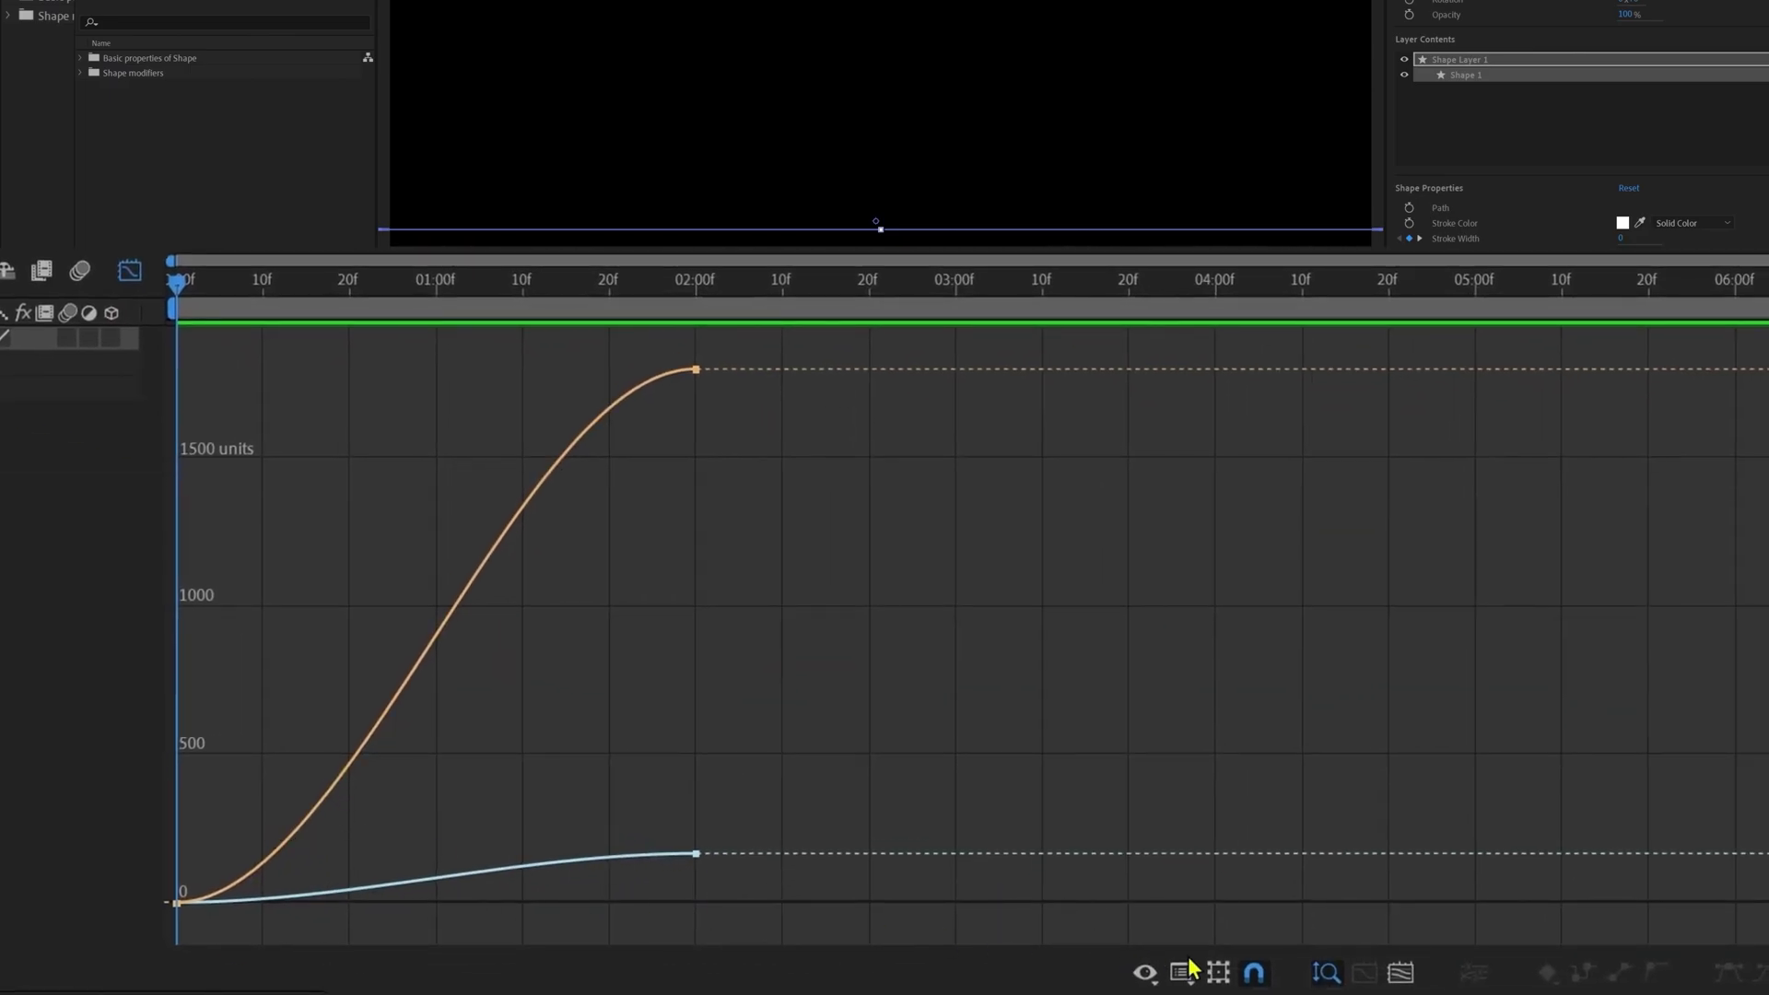
click(1181, 973)
click(1240, 676)
click(373, 797)
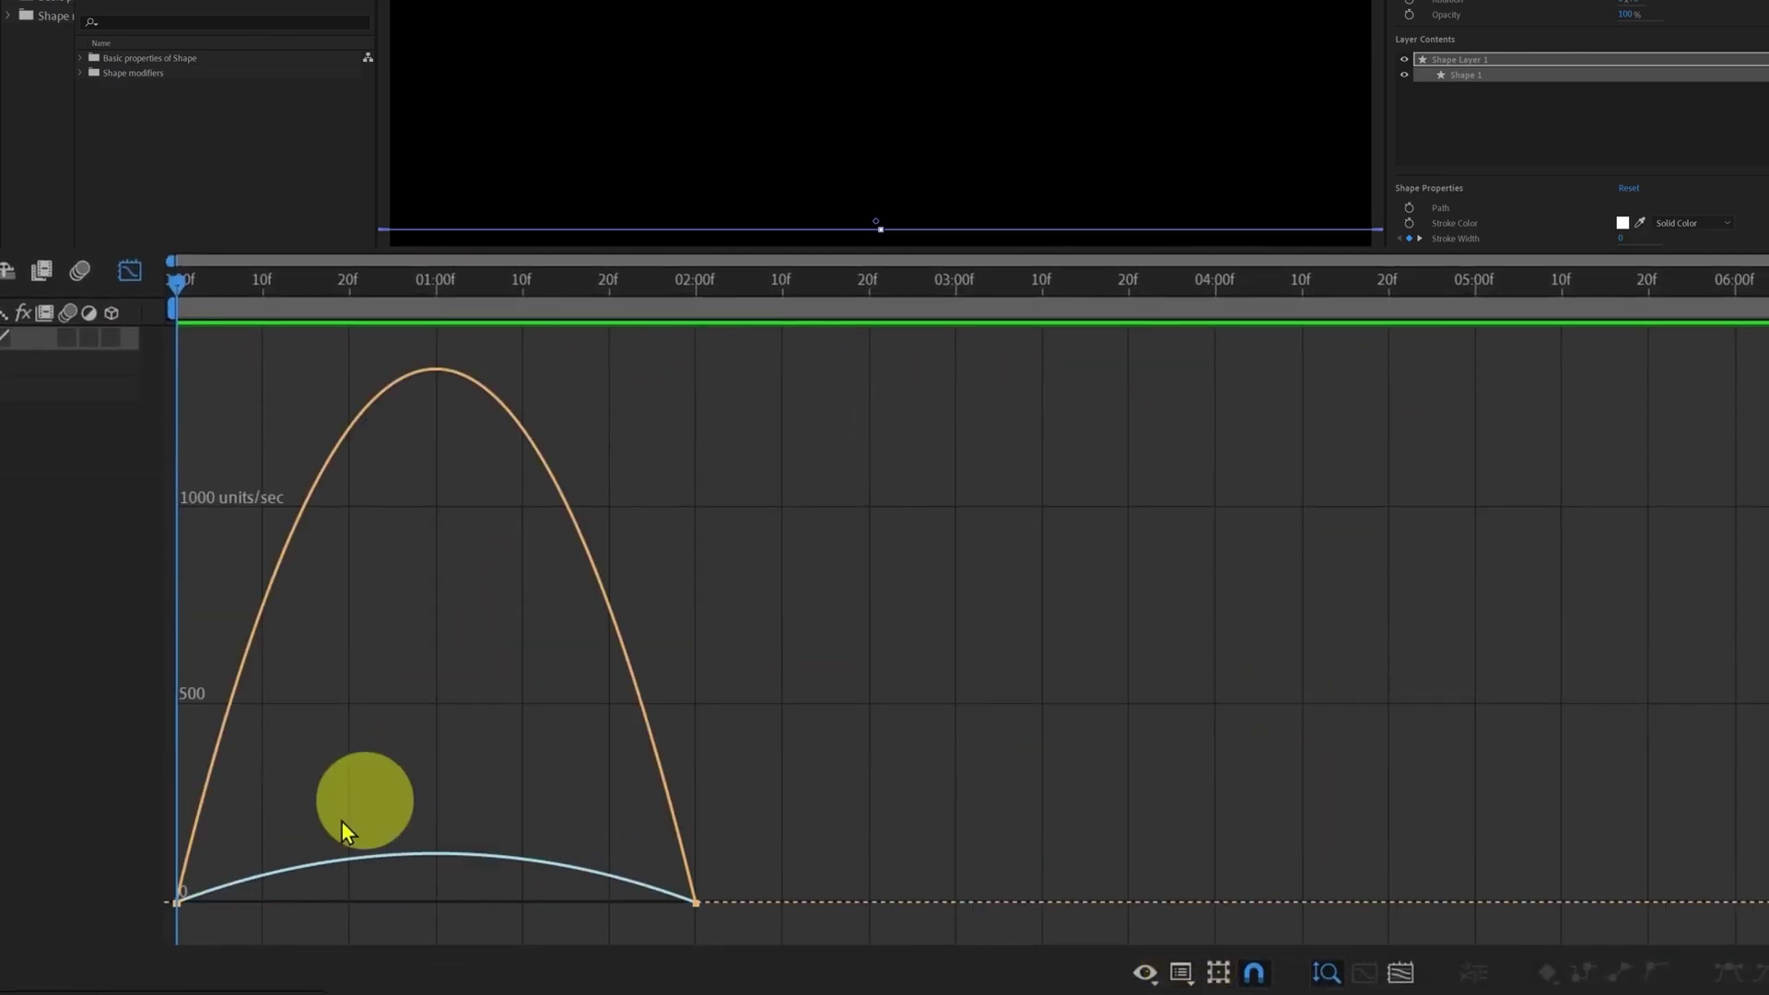
drag(260, 899, 228, 903)
drag(609, 902, 509, 900)
key(shift+F3)
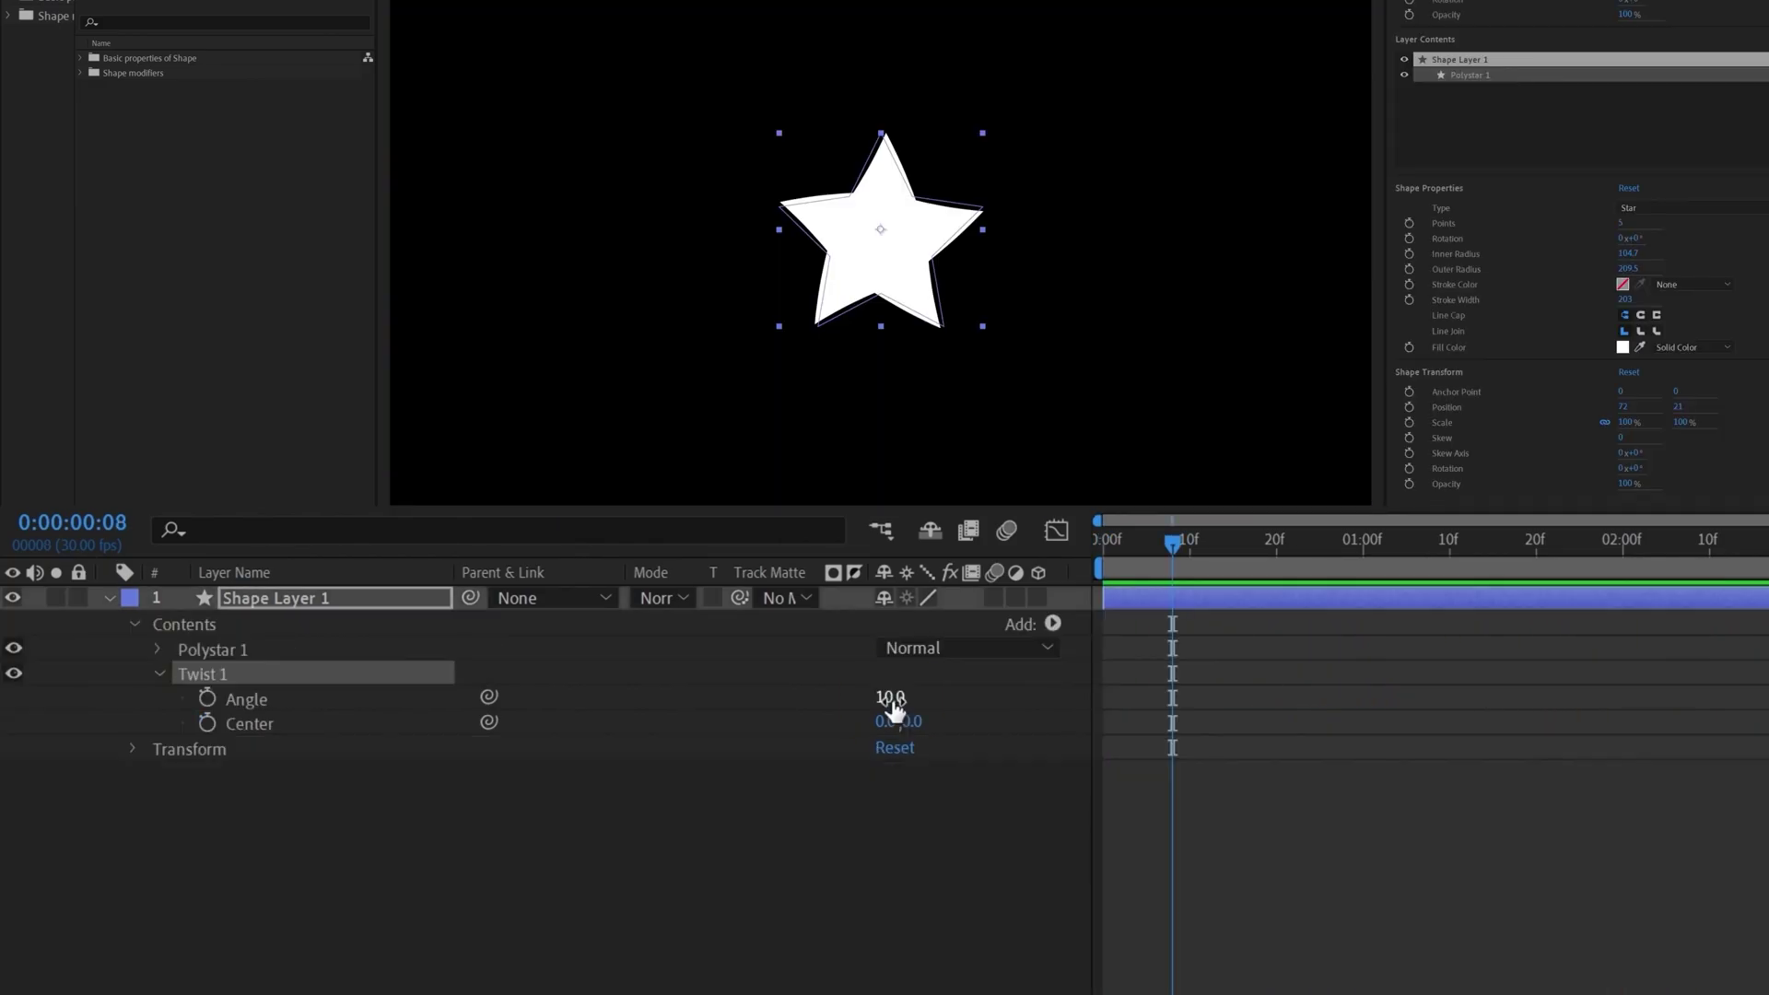
- Vary the Twist Angle on the star shape to distort its points
drag(890, 702, 809, 750)
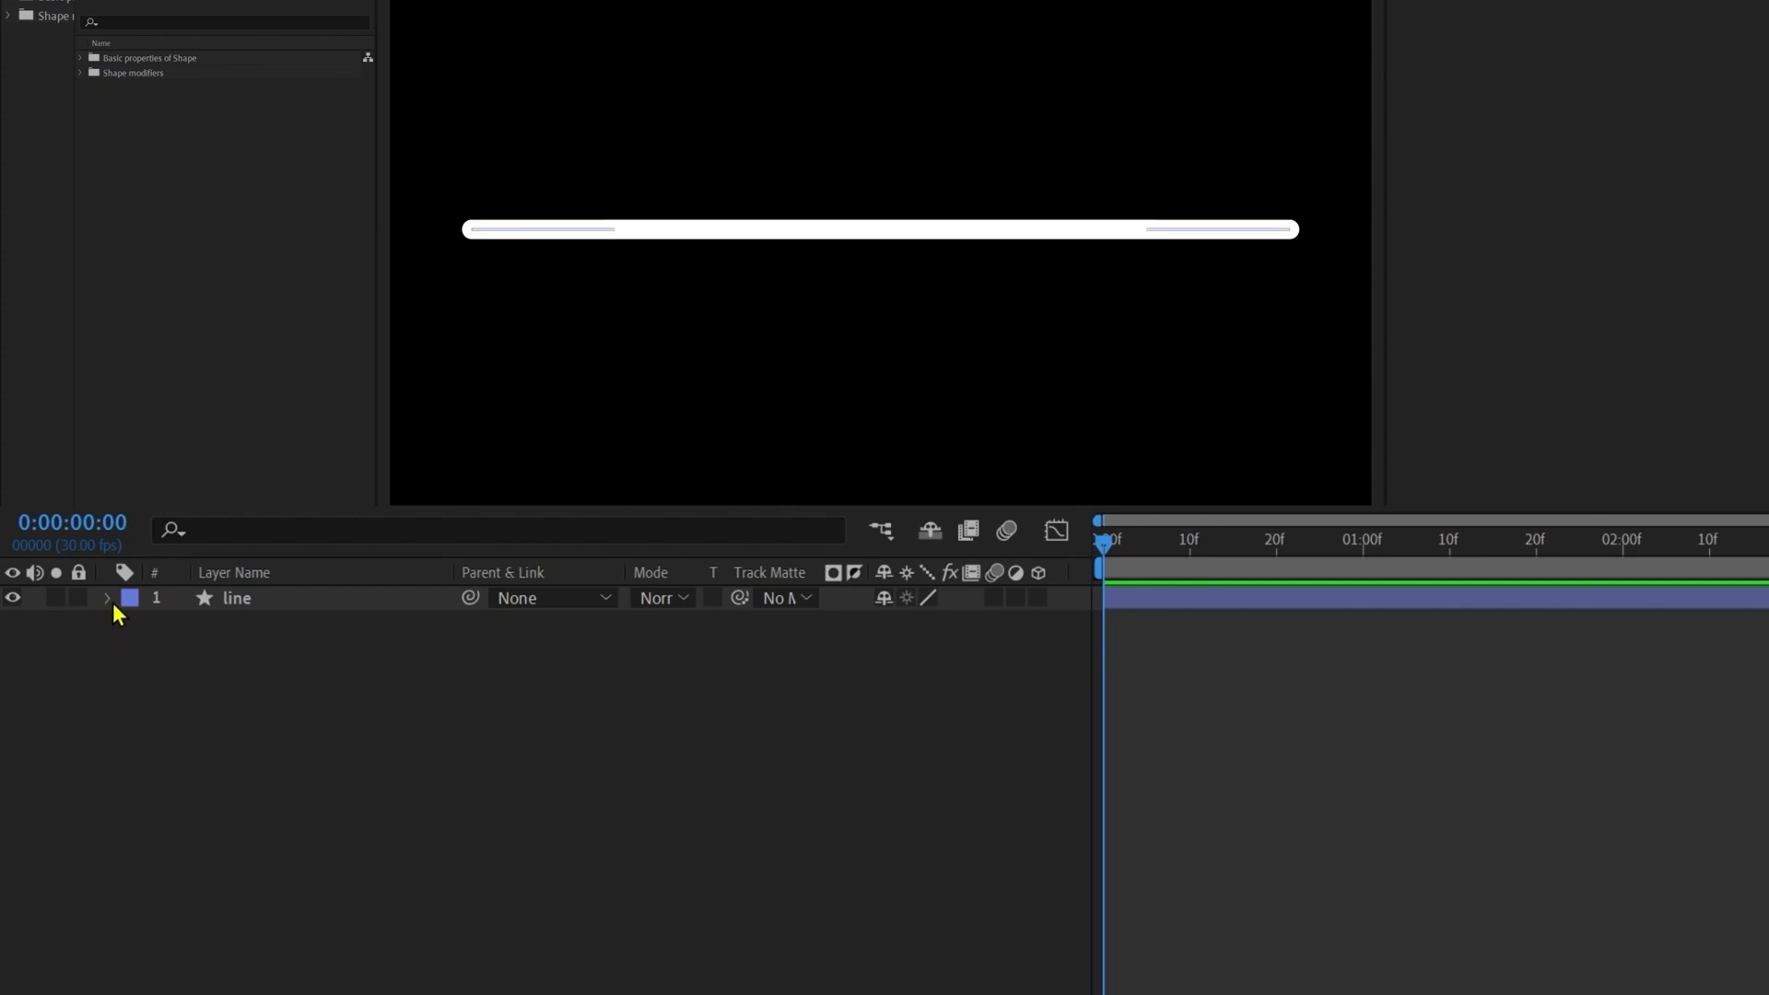
- Add a Wiggle Paths modifier to the line layer and reveal its properties
click(111, 599)
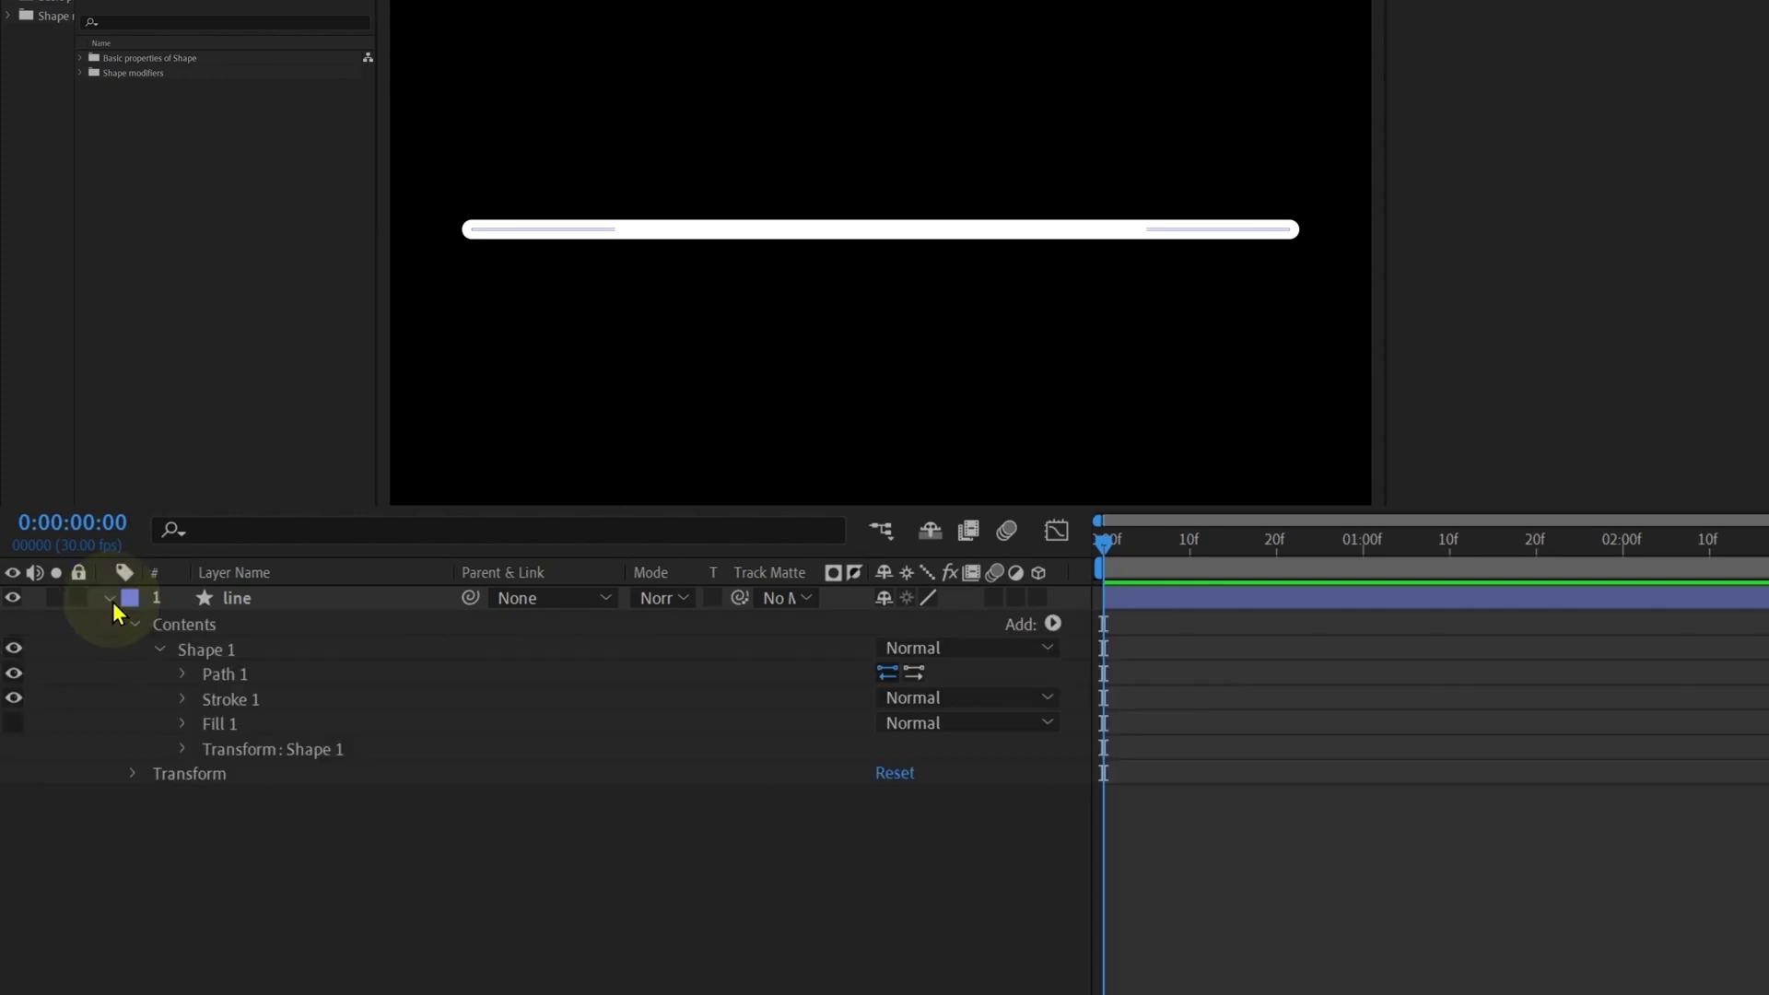
click(1052, 624)
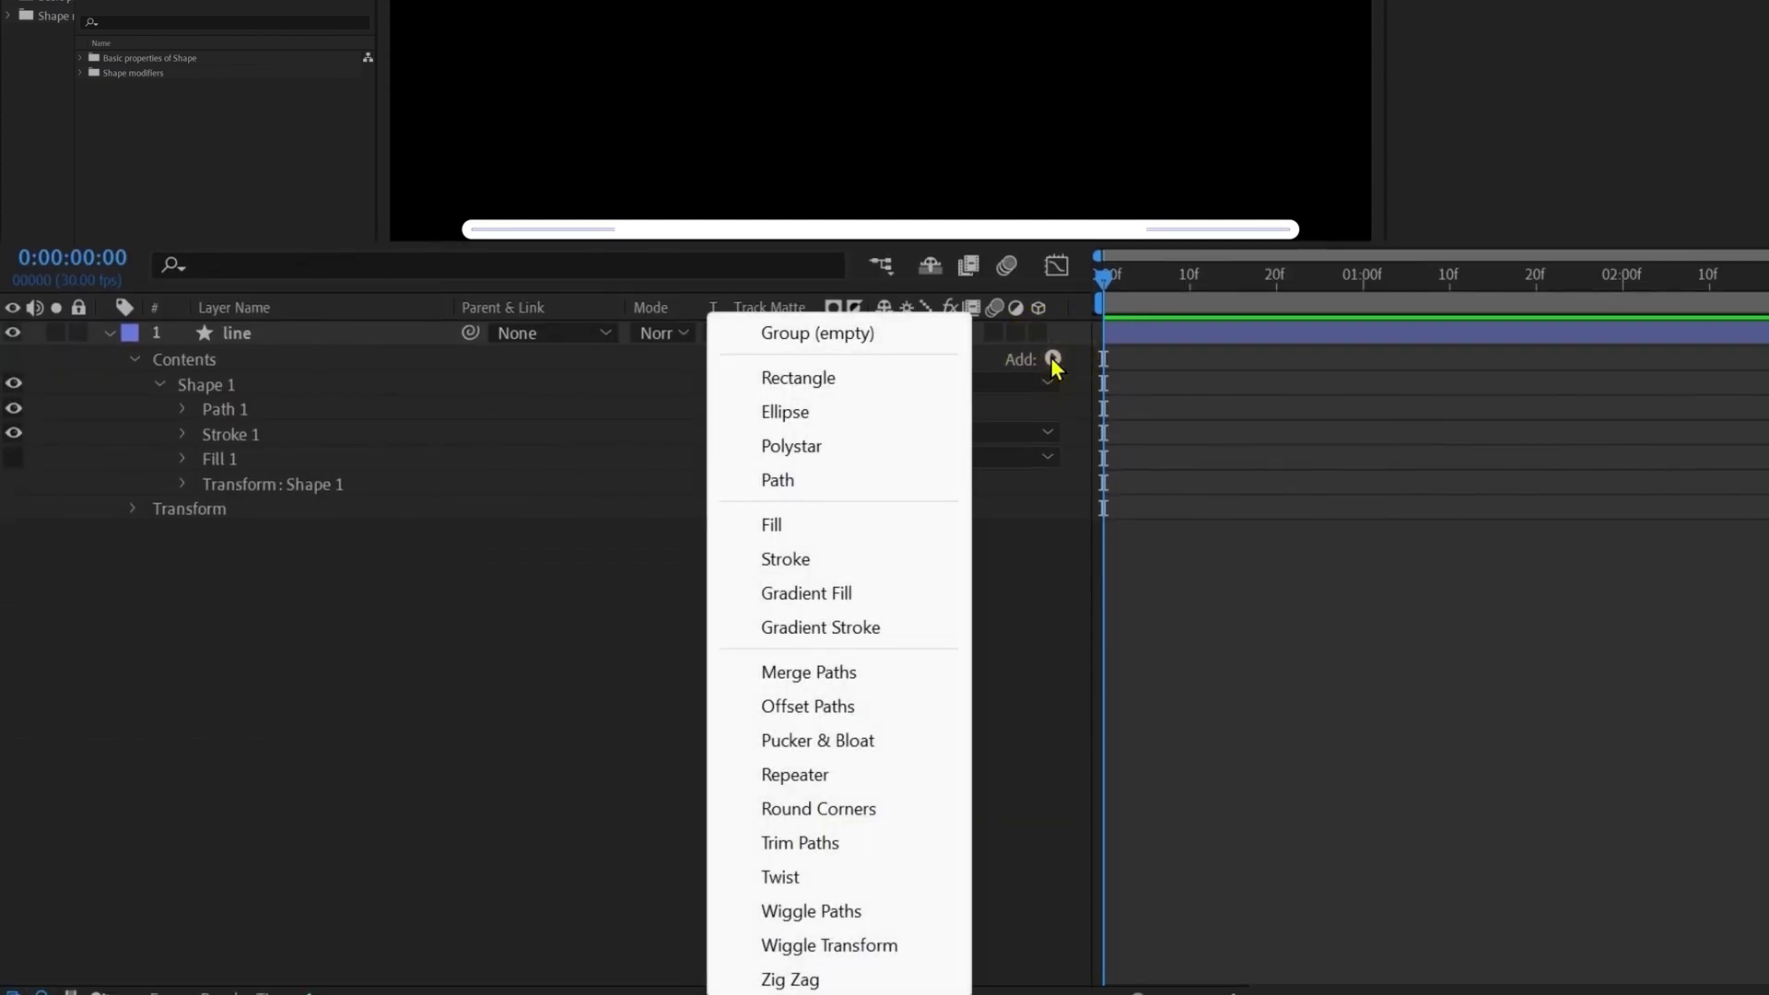
click(872, 914)
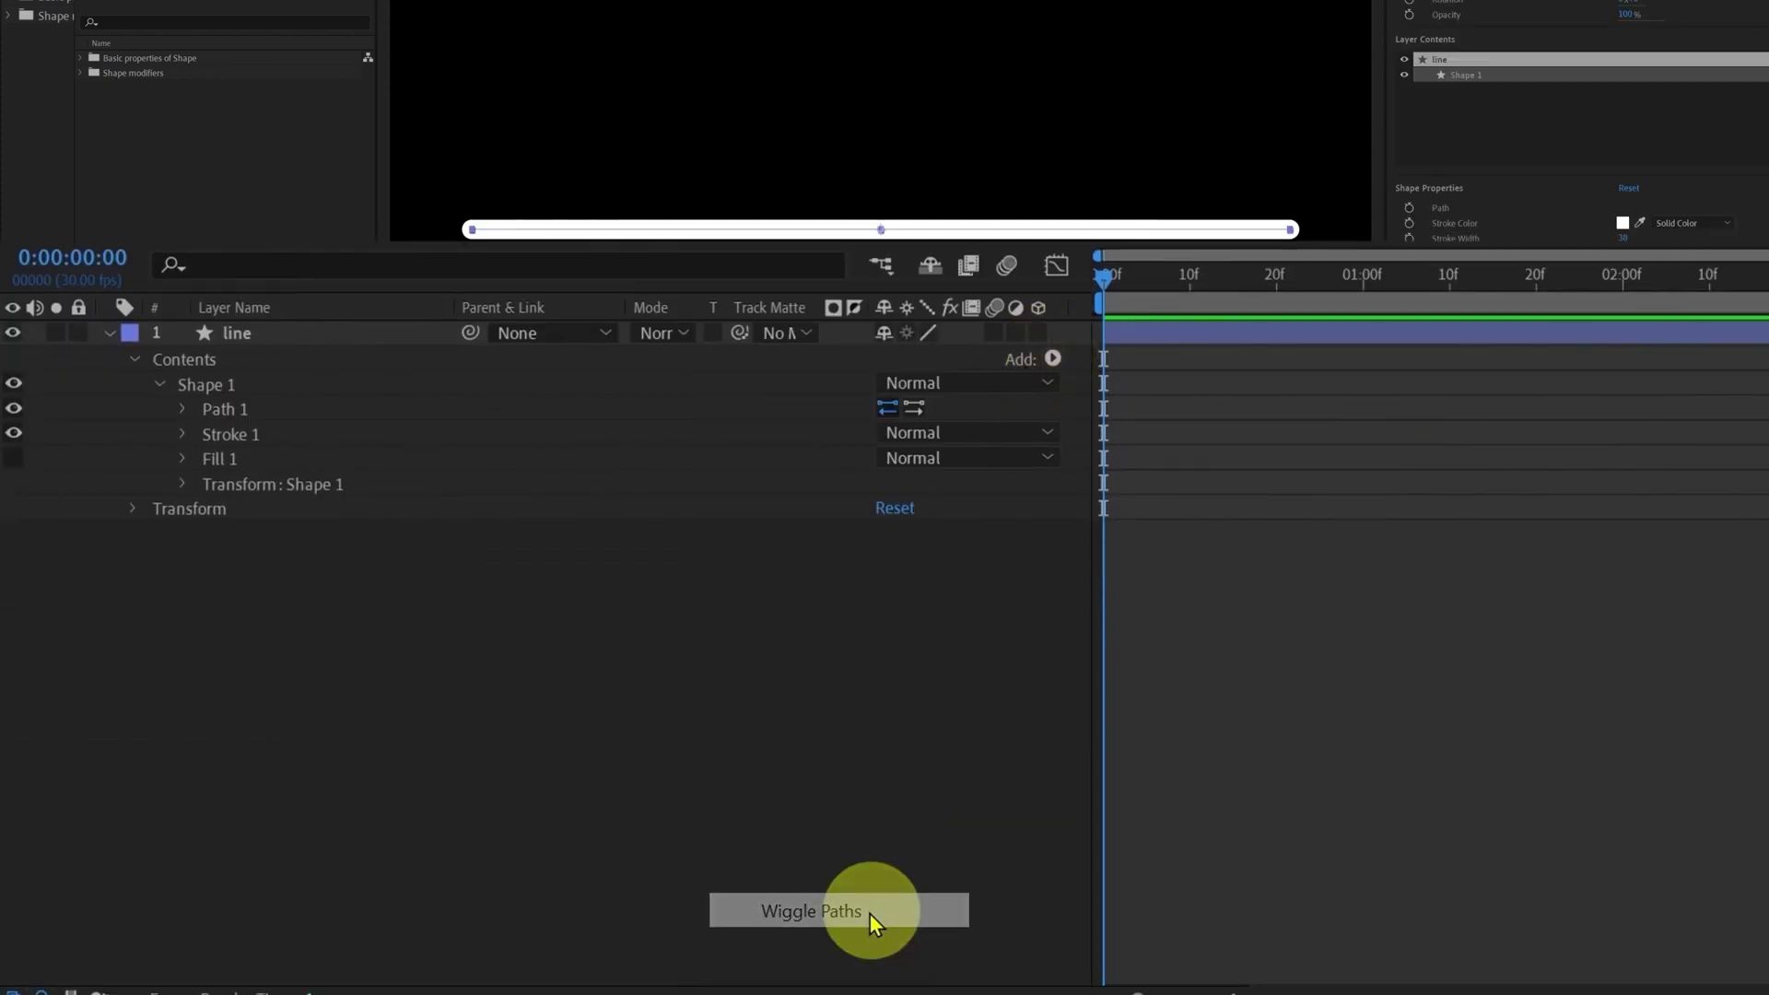
click(159, 774)
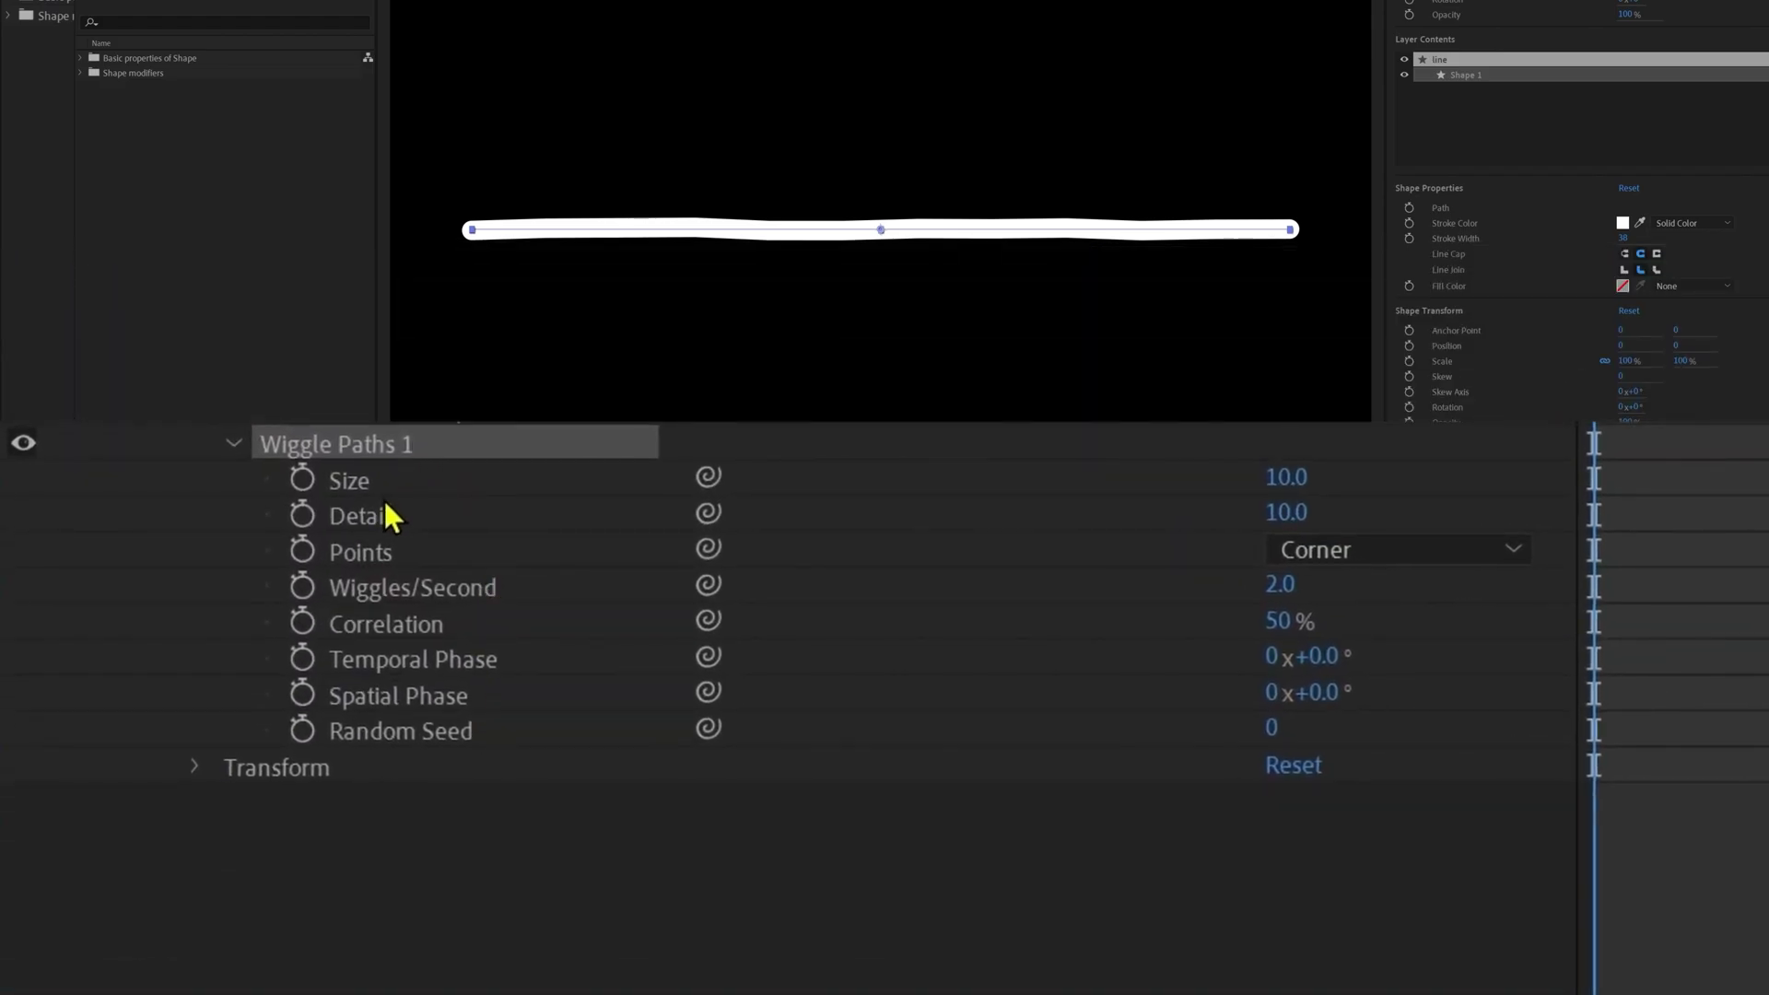
click(1077, 530)
- Try larger Size values for Wiggle Paths 1 and set the Size to 200
drag(1297, 490, 1467, 495)
drag(1678, 497, 1768, 488)
click(1295, 493)
text(2)
key(Return)
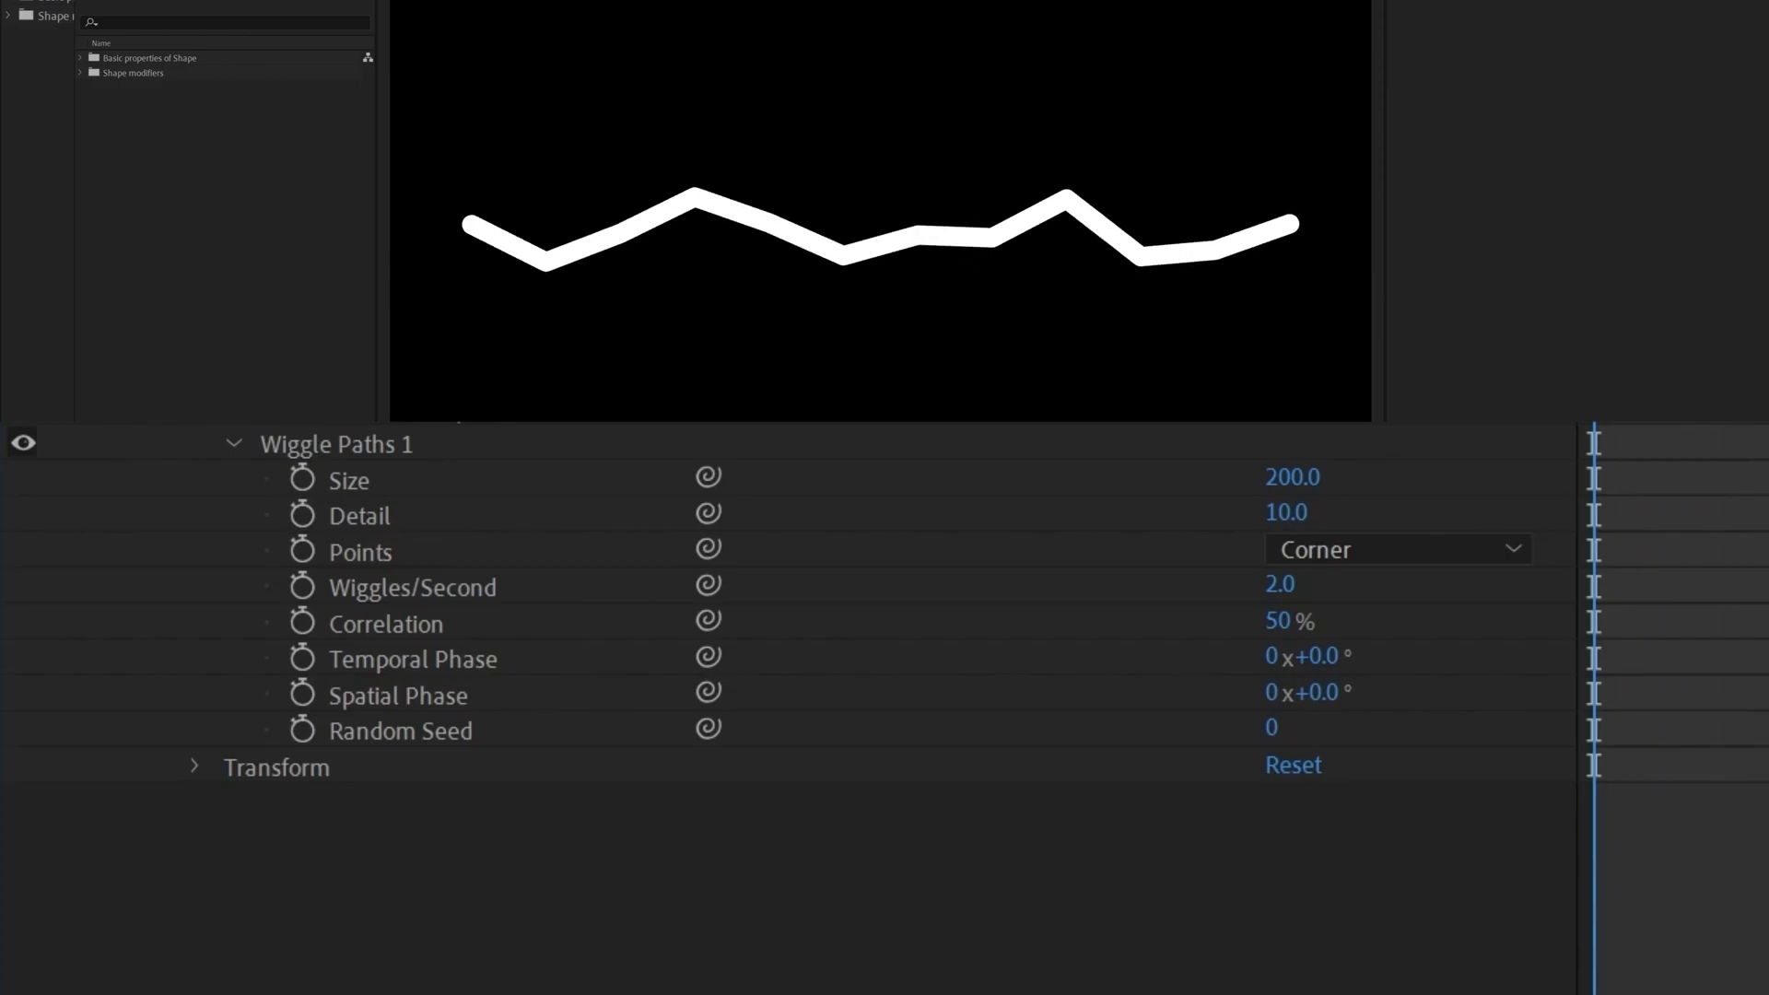
- Set the Wiggle Paths Detail to 25 and its Points type to Smooth
drag(1286, 512, 1287, 549)
click(1283, 512)
text(25)
key(Return)
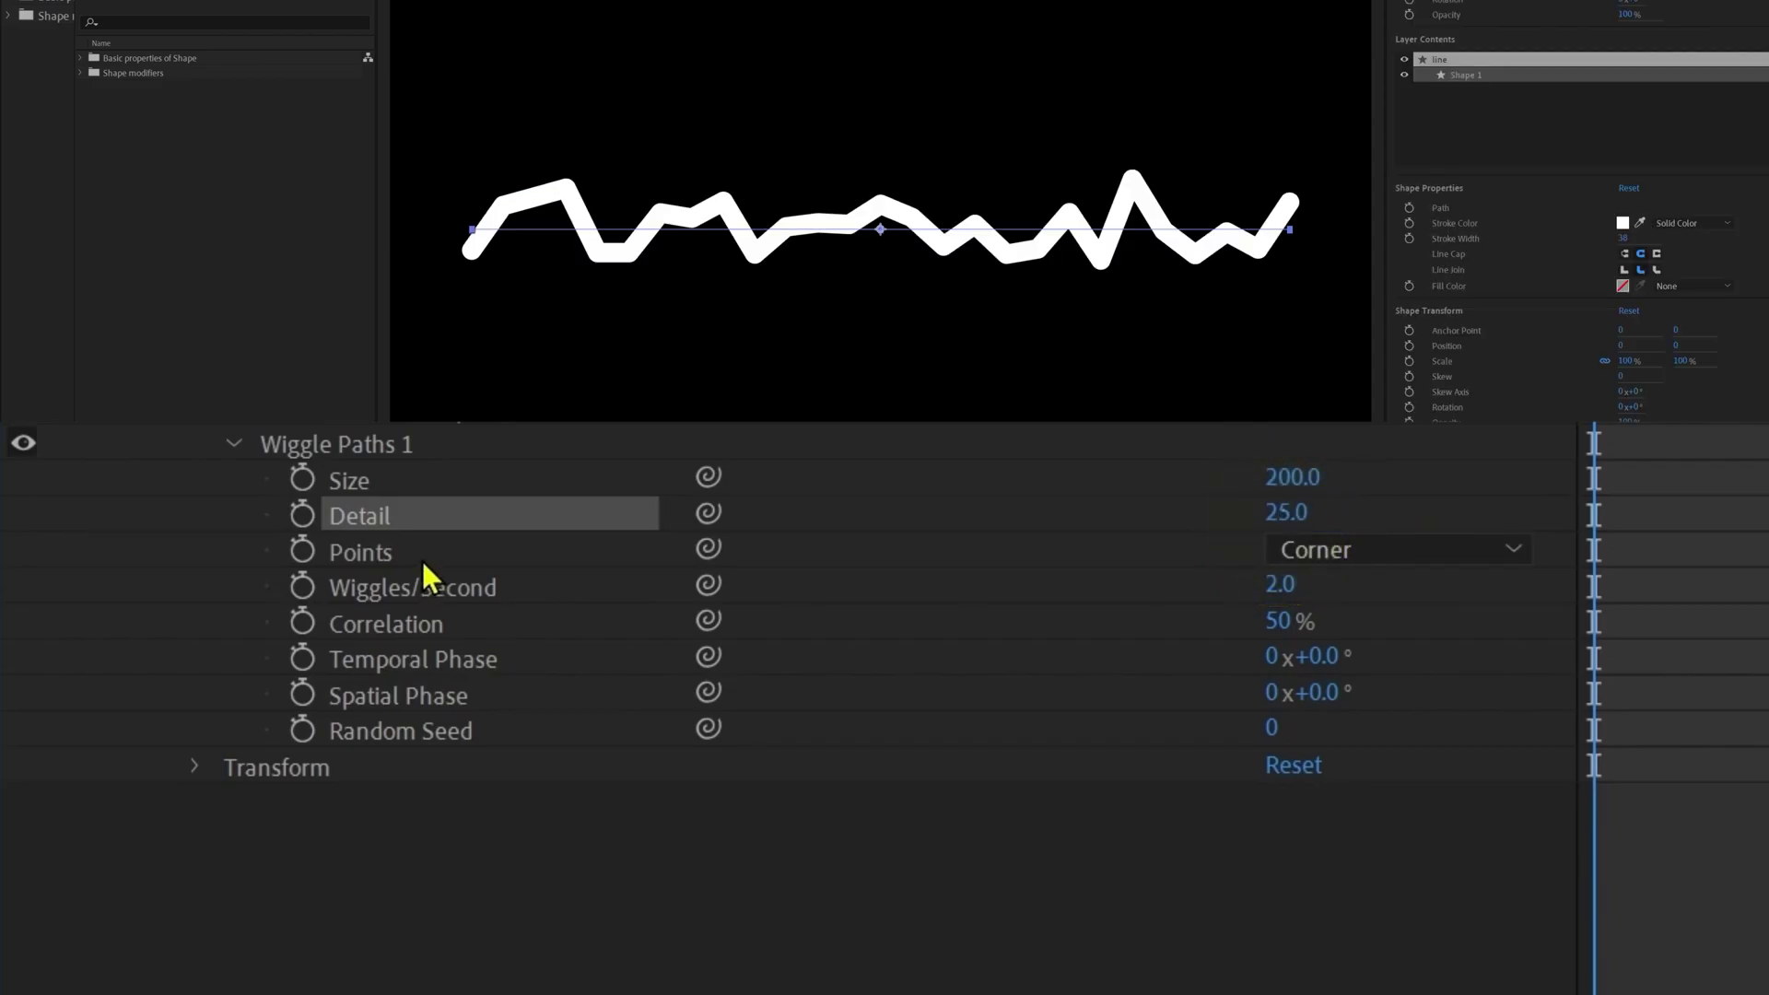
click(1288, 549)
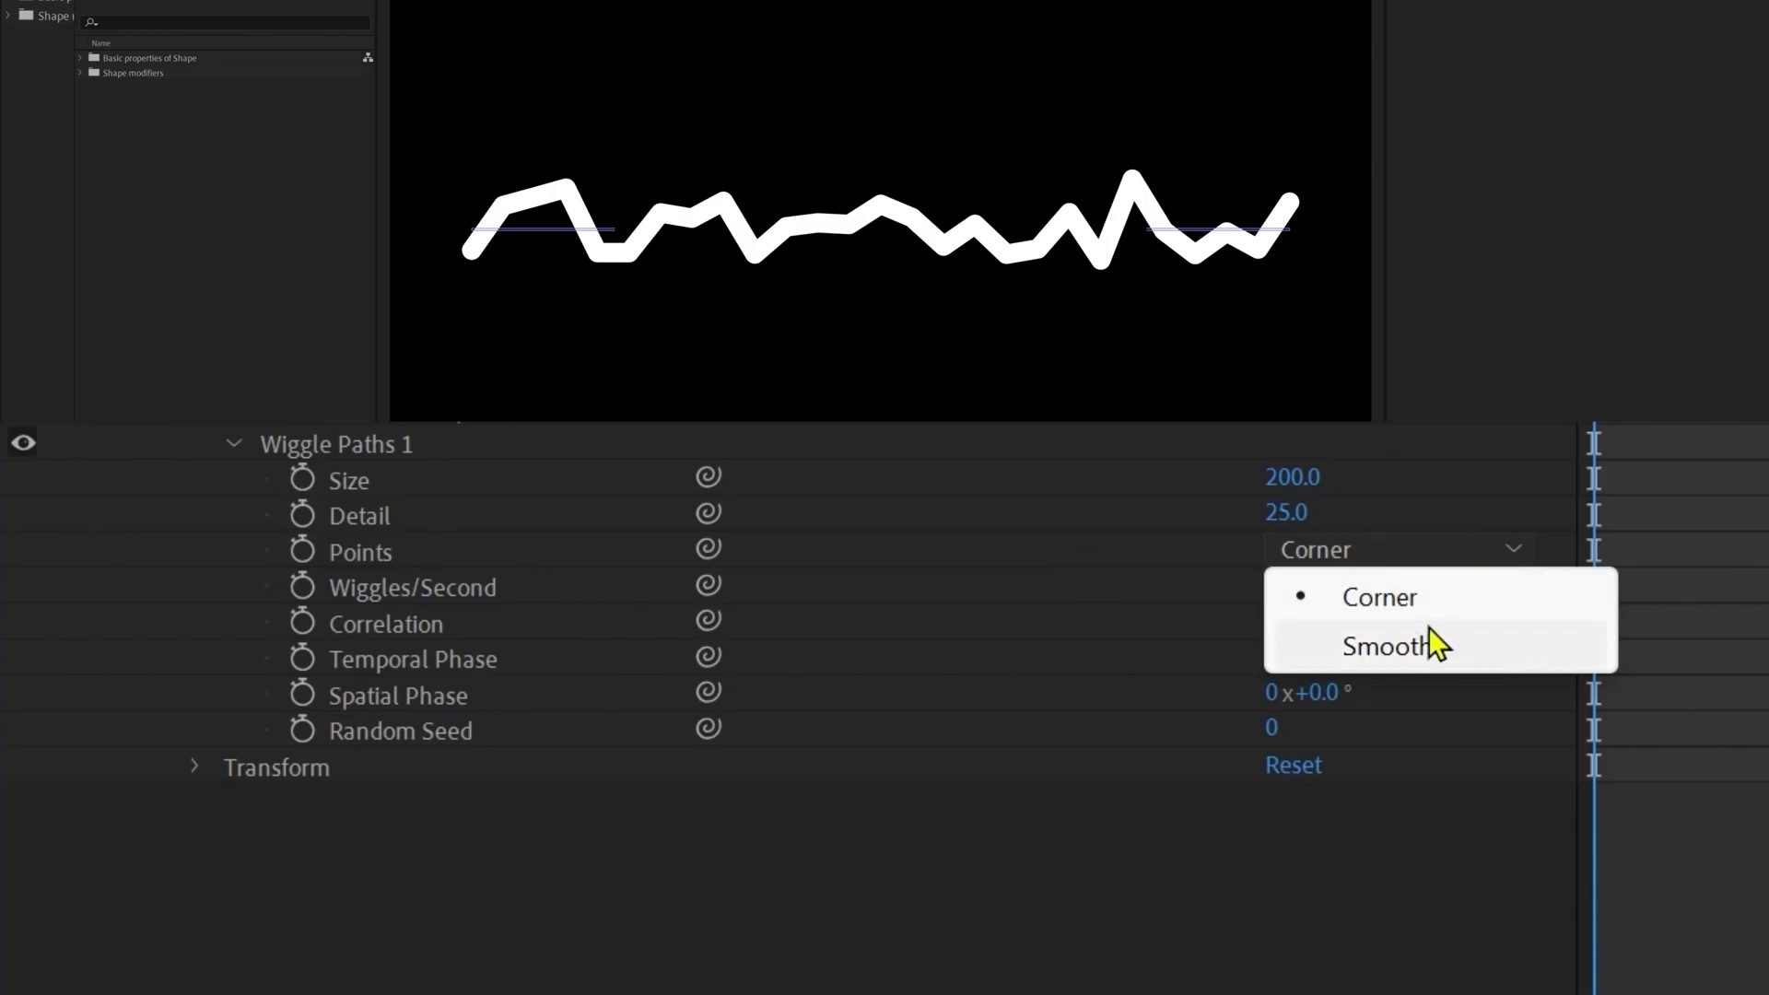
click(1454, 660)
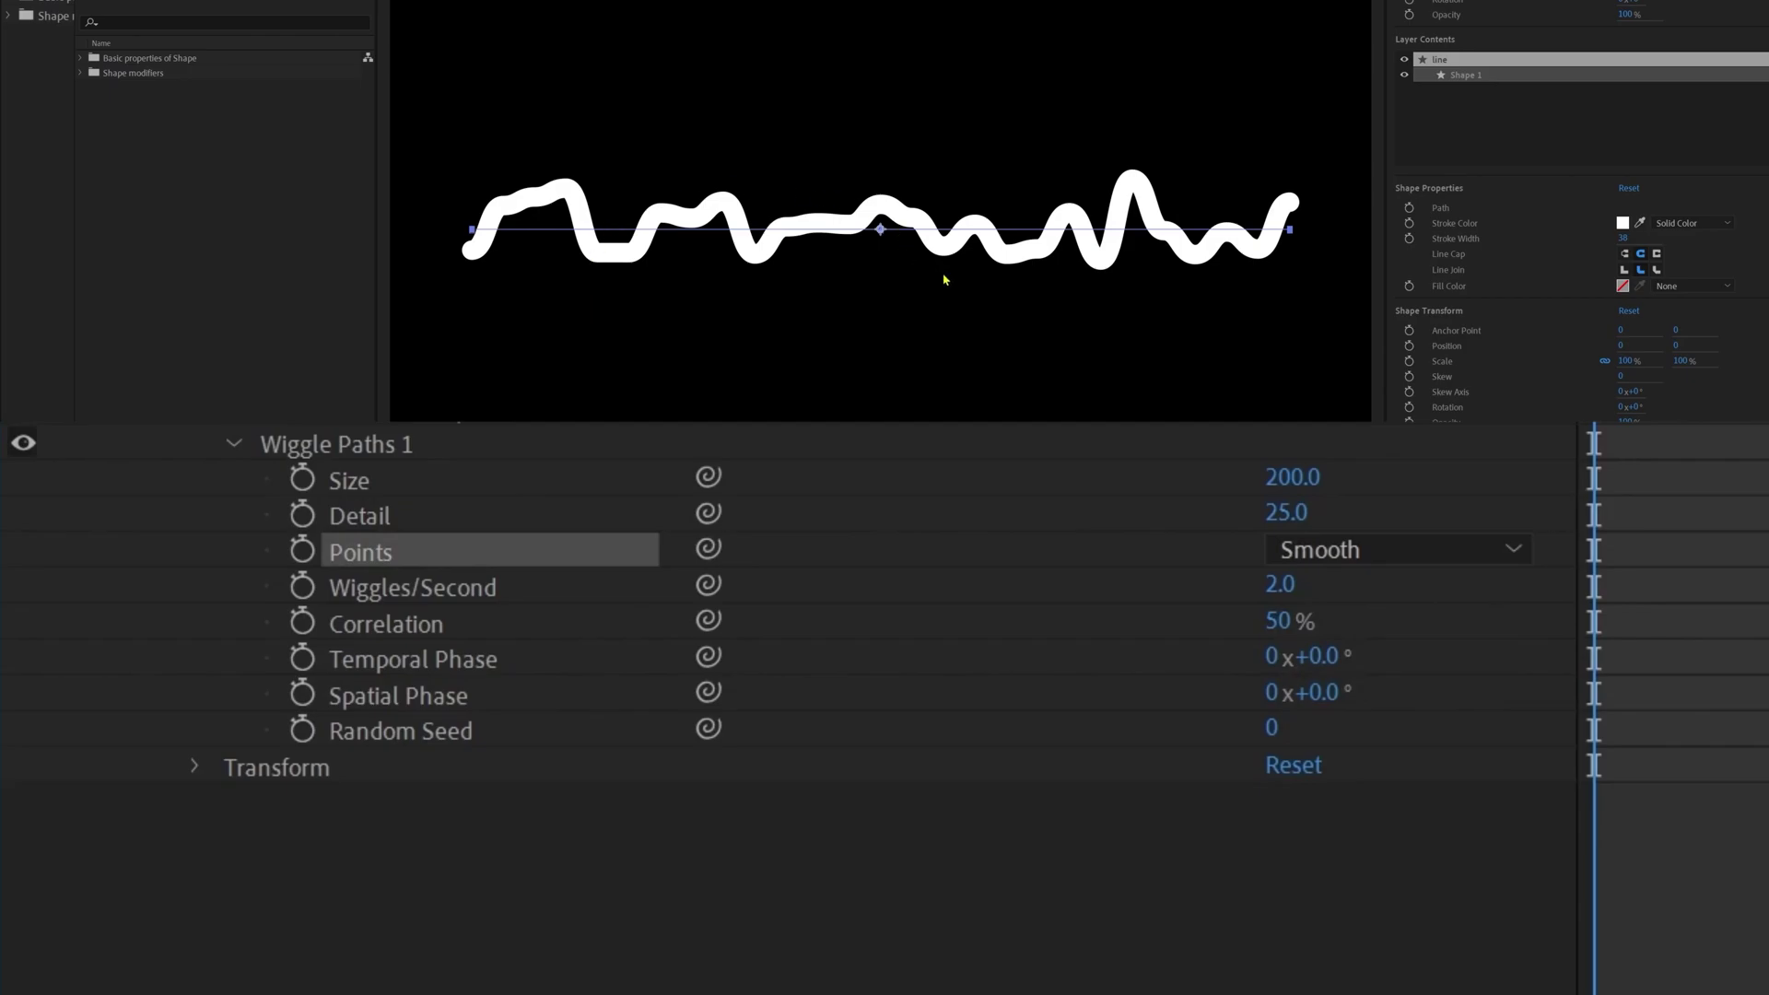
- Try other Wiggles/Second and Correlation values for Wiggle Paths 1, returning them to 2 and 50%
click(450, 591)
mouse_move(1269, 586)
mouse_down()
mouse_move(1429, 584)
mouse_move(1287, 580)
mouse_up()
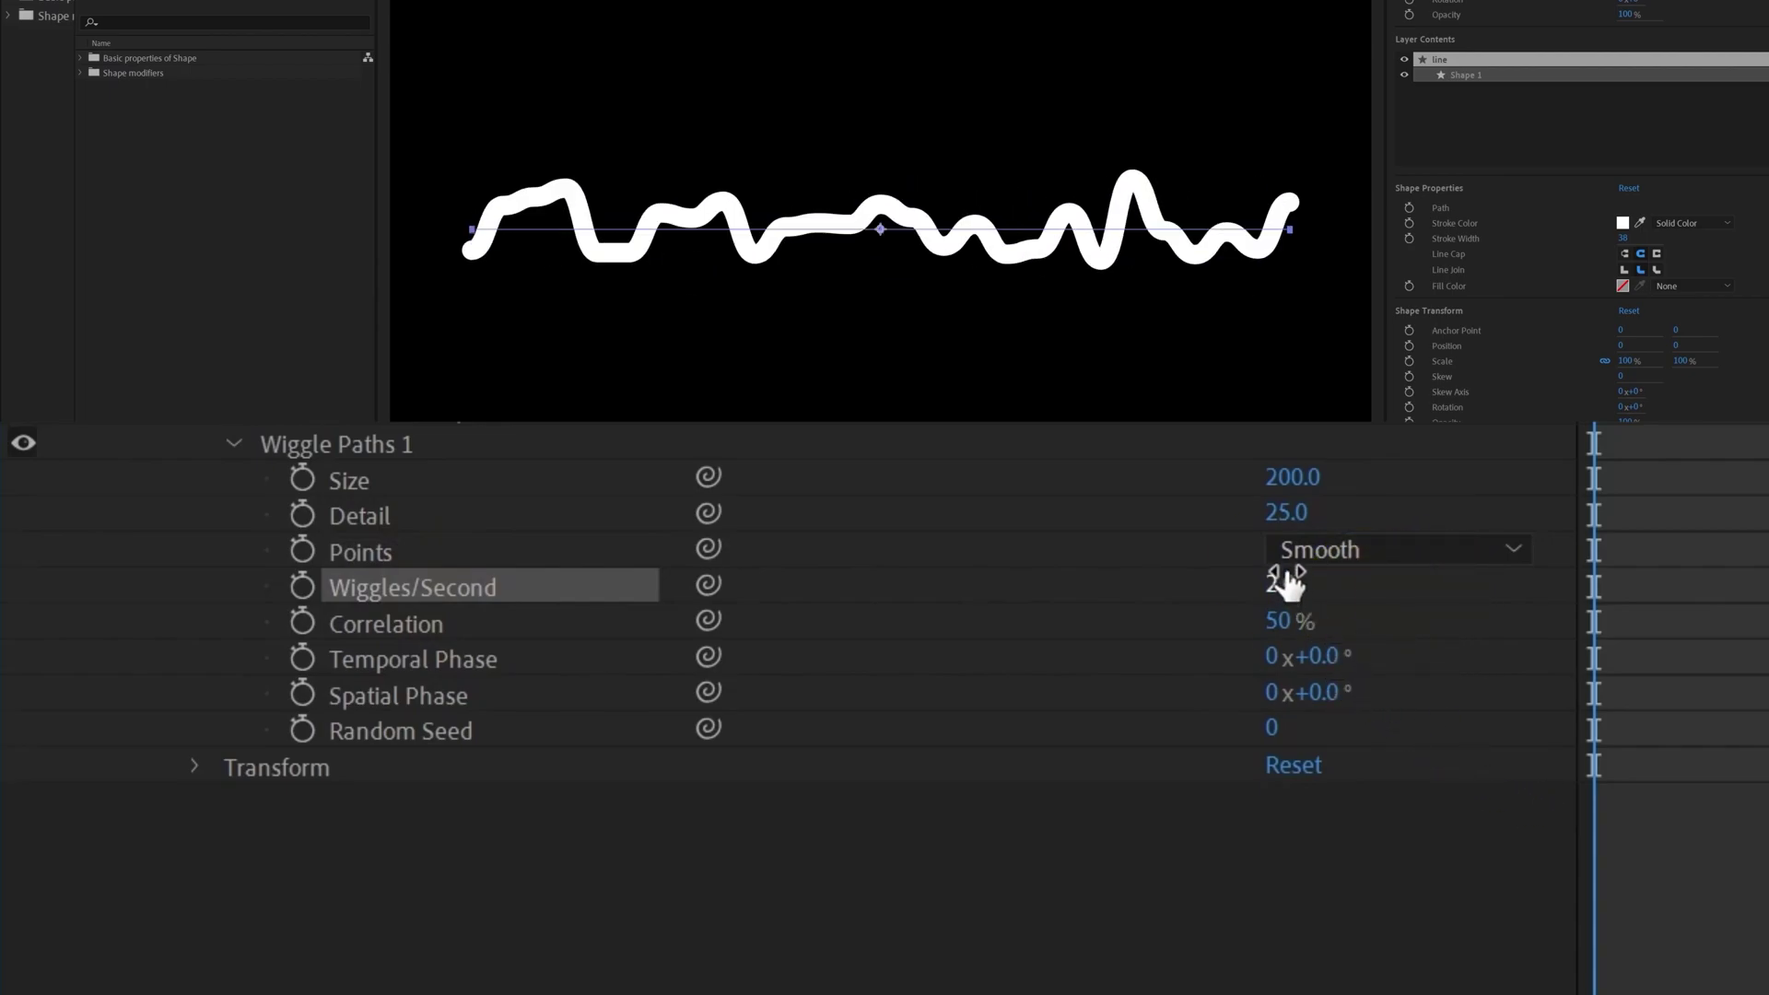
click(1287, 584)
key(Return)
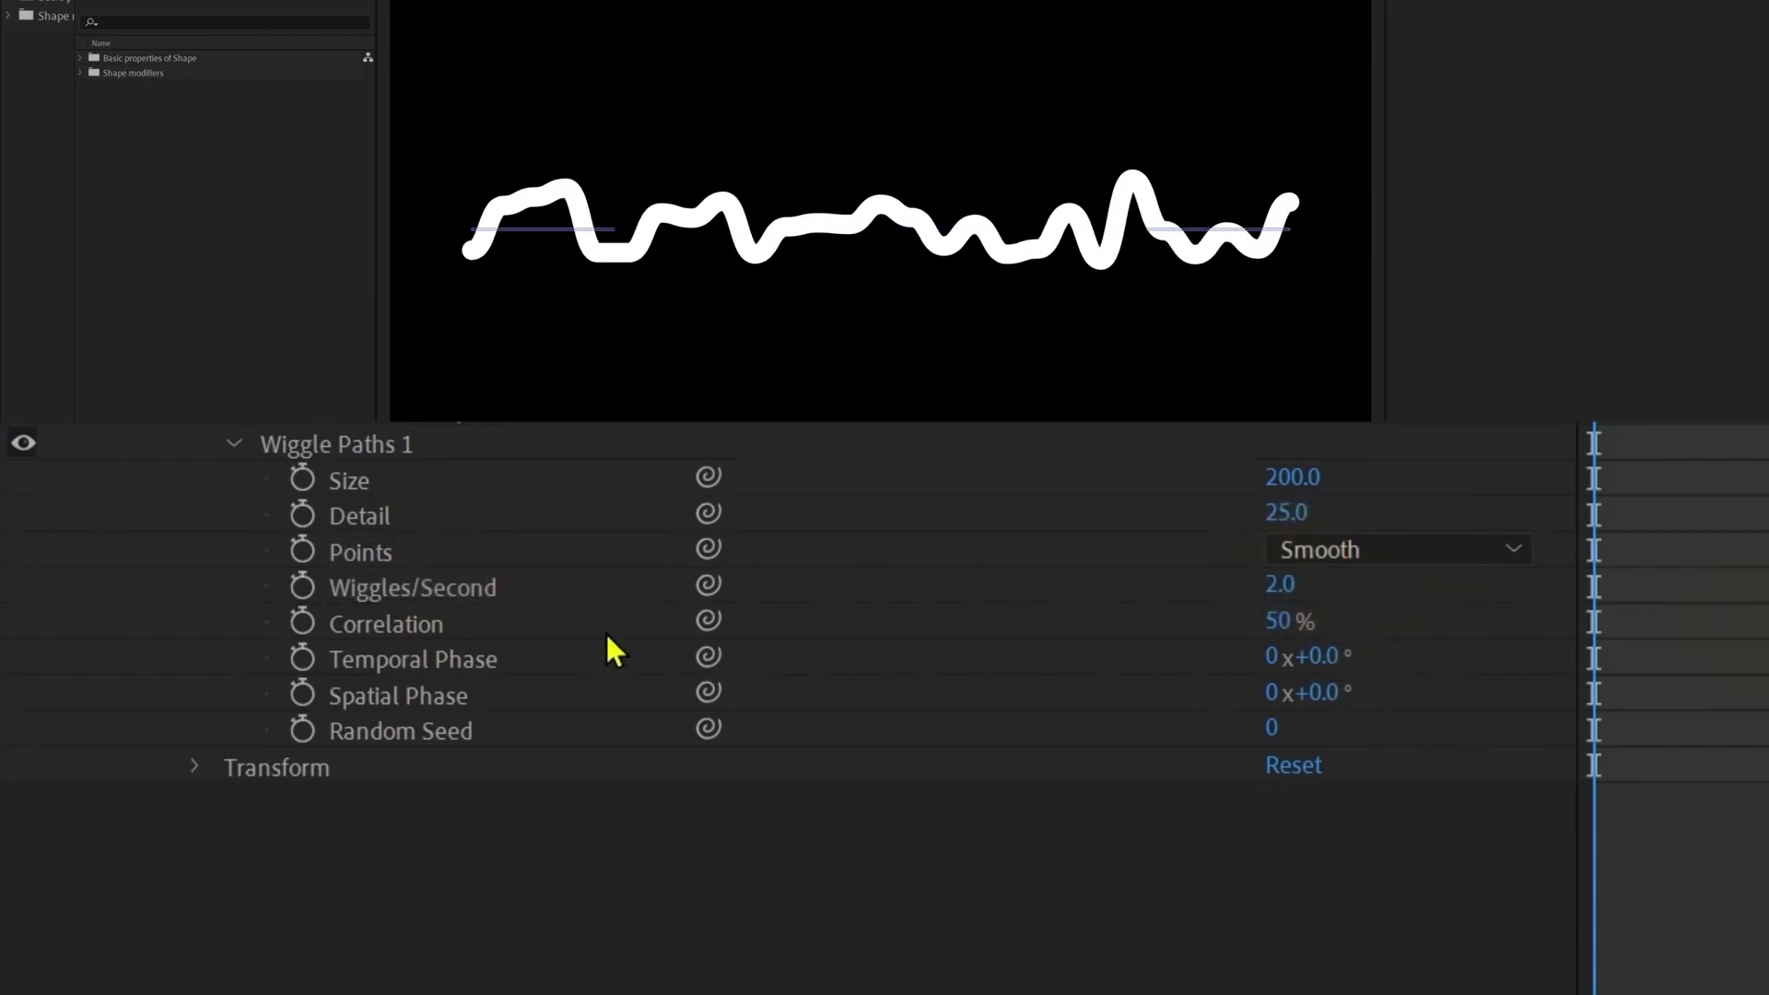
click(422, 629)
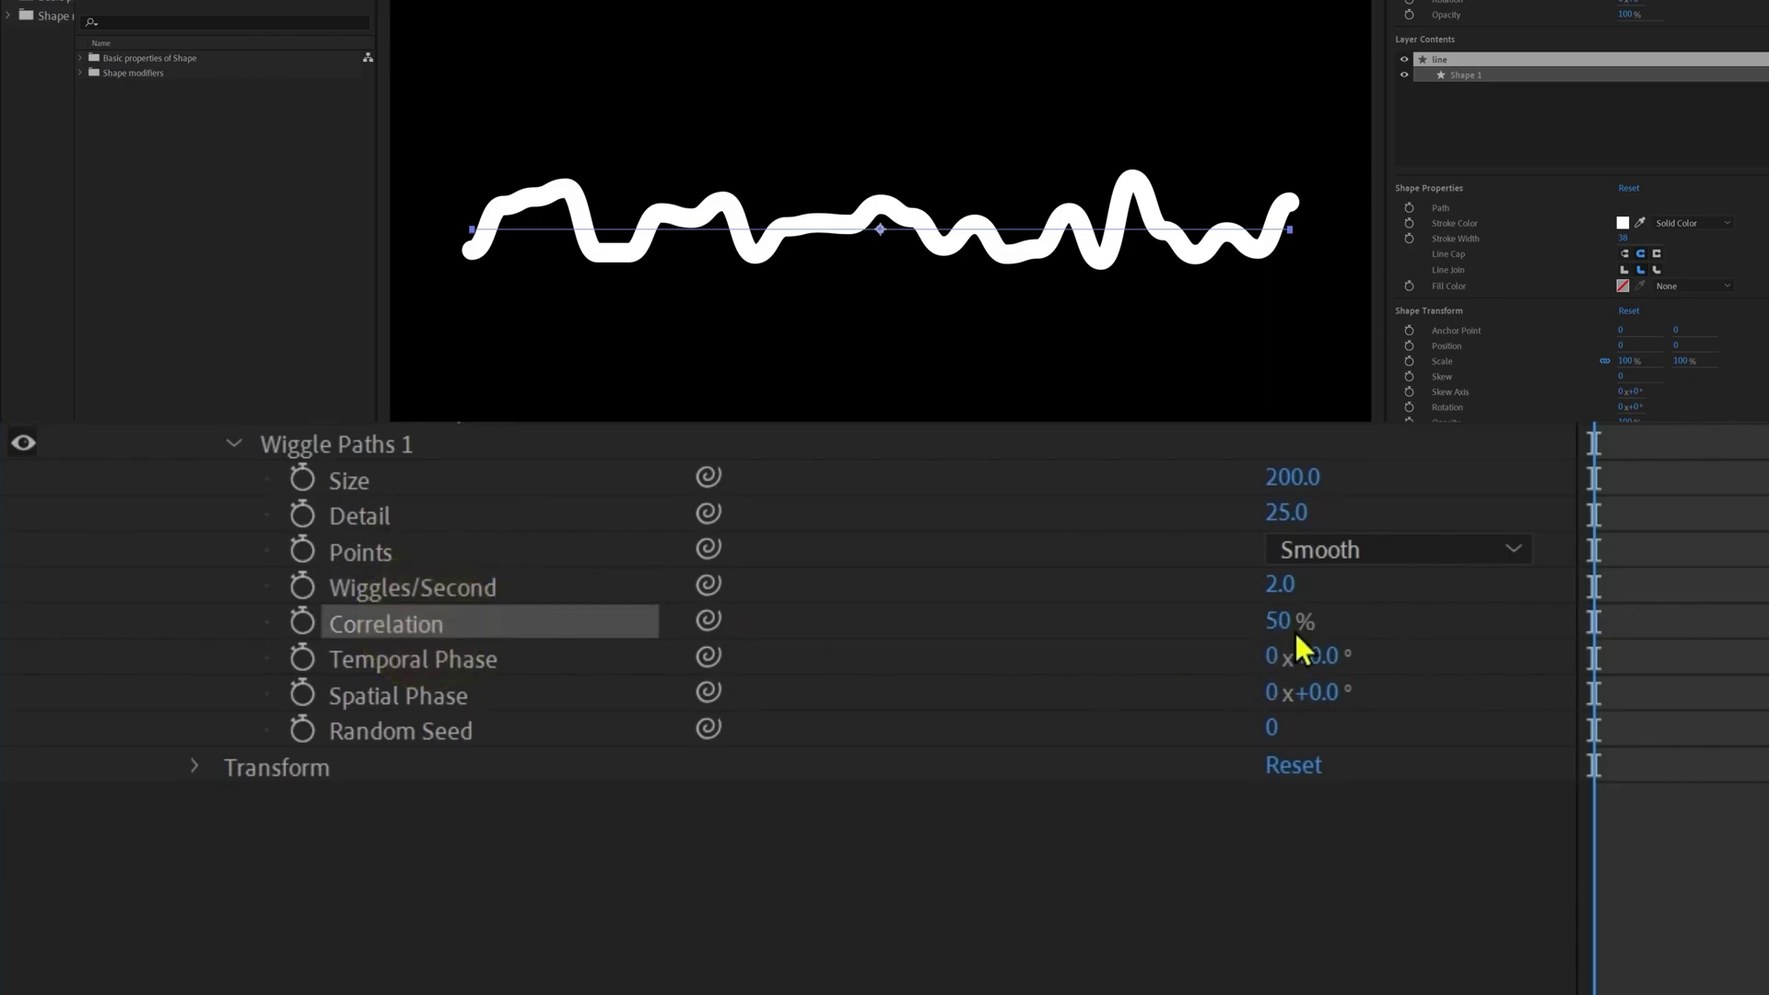
mouse_move(1287, 632)
mouse_down()
mouse_move(1319, 636)
mouse_move(1254, 637)
mouse_up()
- Set the wiggle's Temporal Phase to 257° and Spatial Phase to 2x+181°, and vary its Random Seed
drag(1276, 656, 1768, 655)
drag(1303, 690, 1768, 693)
click(406, 778)
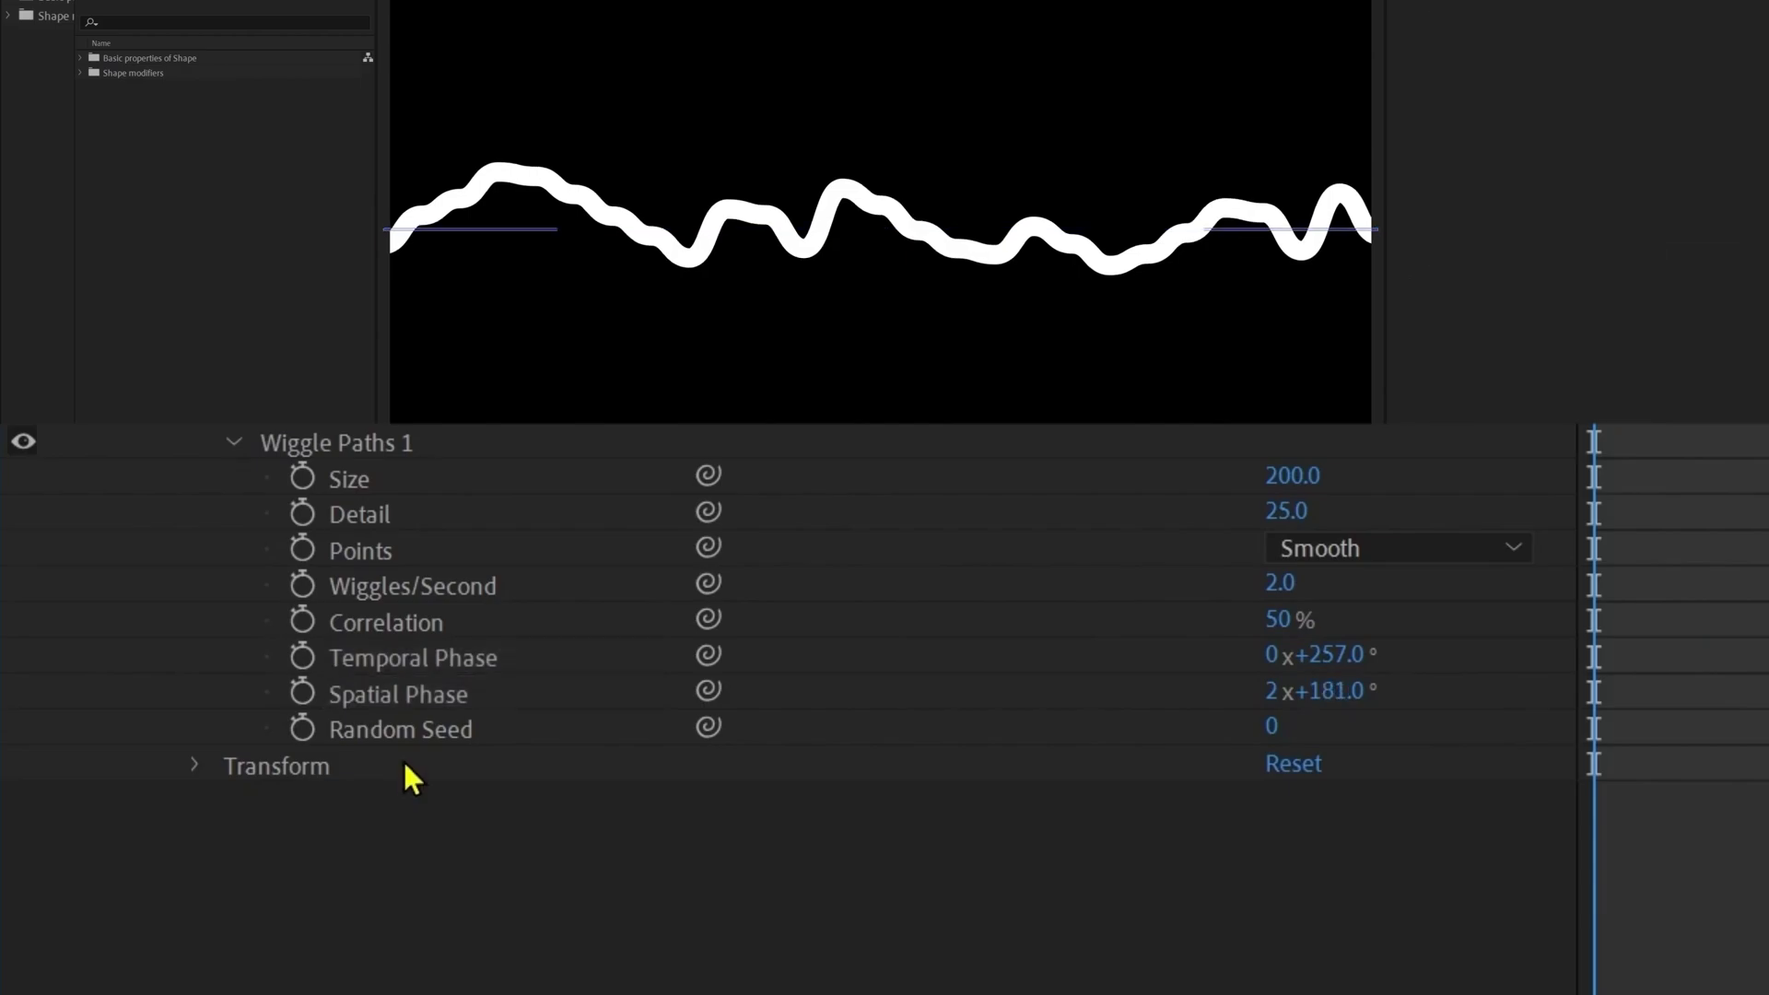
drag(1272, 730, 1570, 729)
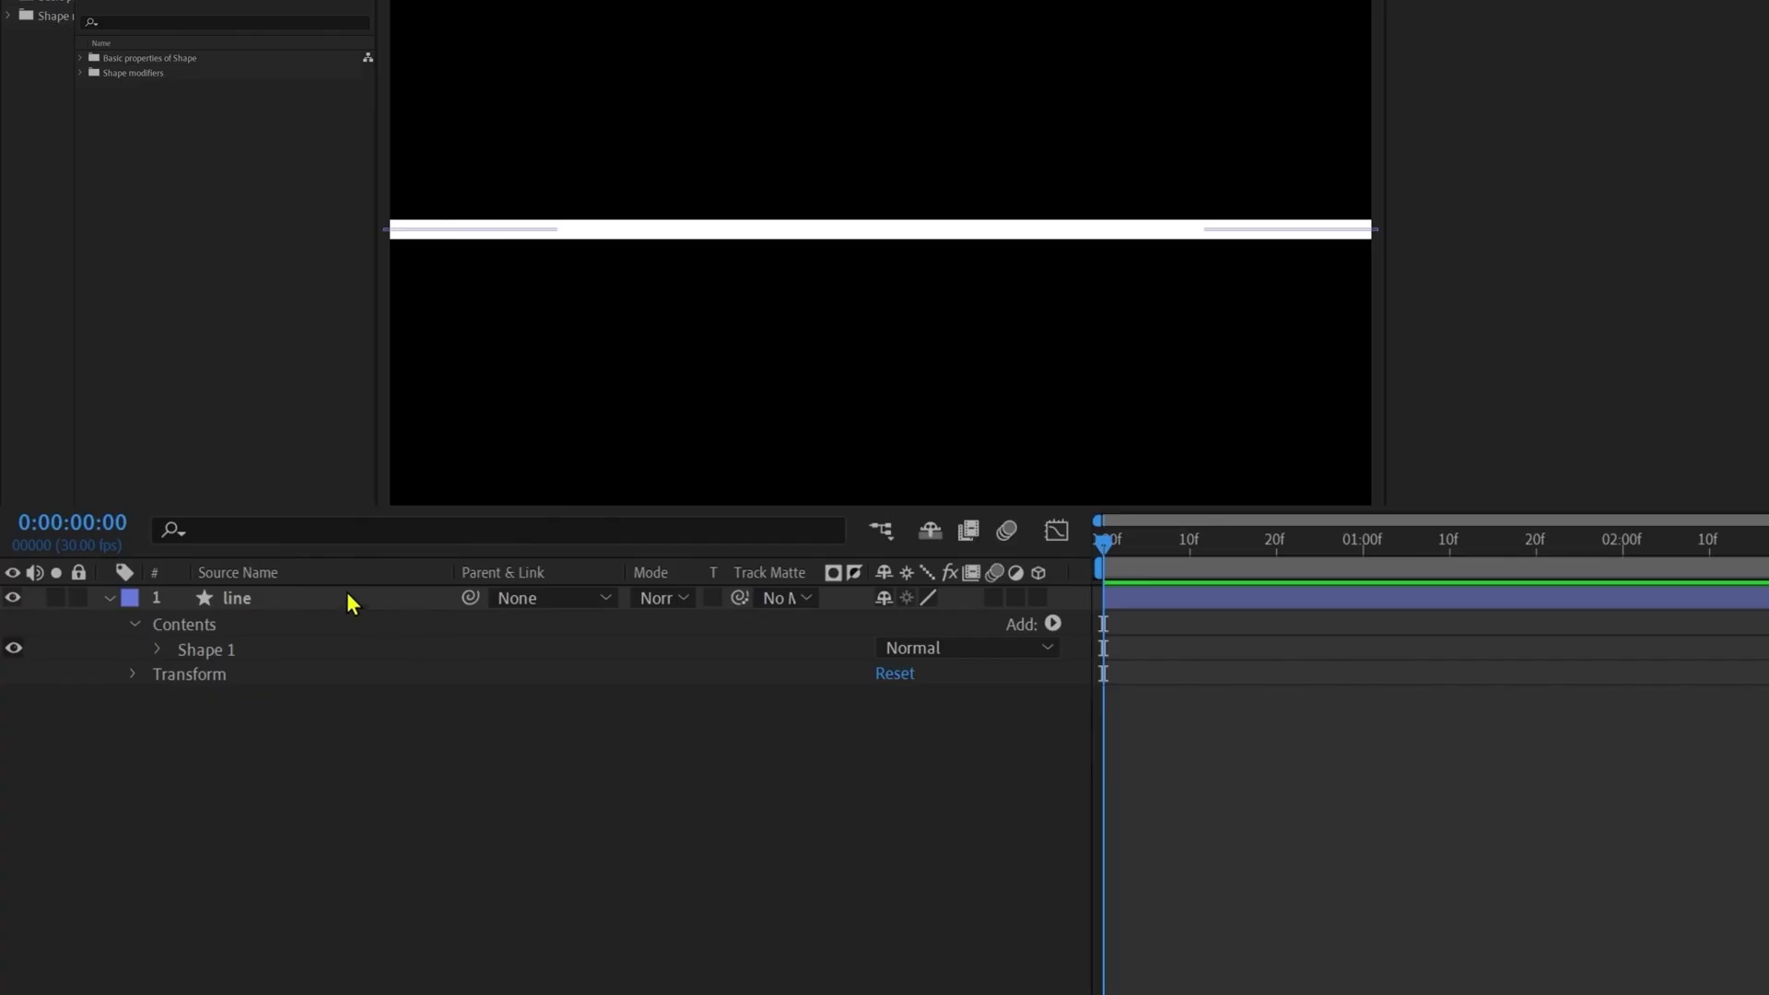
- Add a Zig Zag modifier to the line layer and expand its properties
click(346, 592)
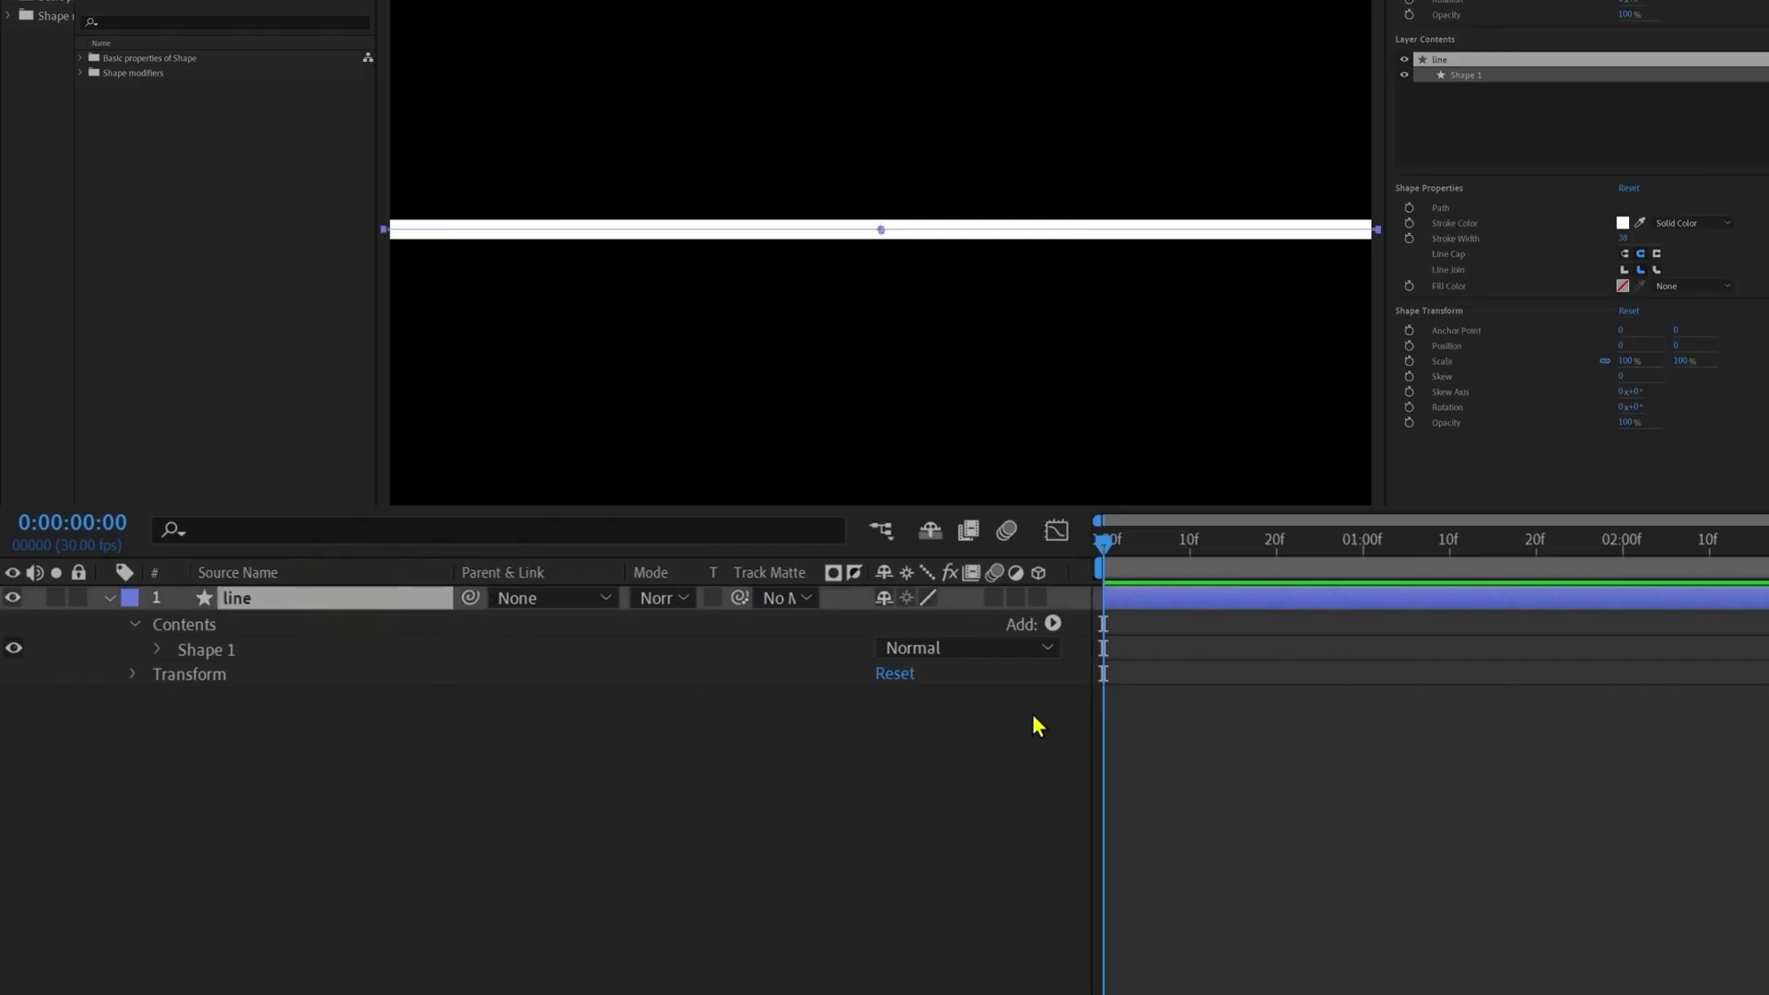
click(1053, 624)
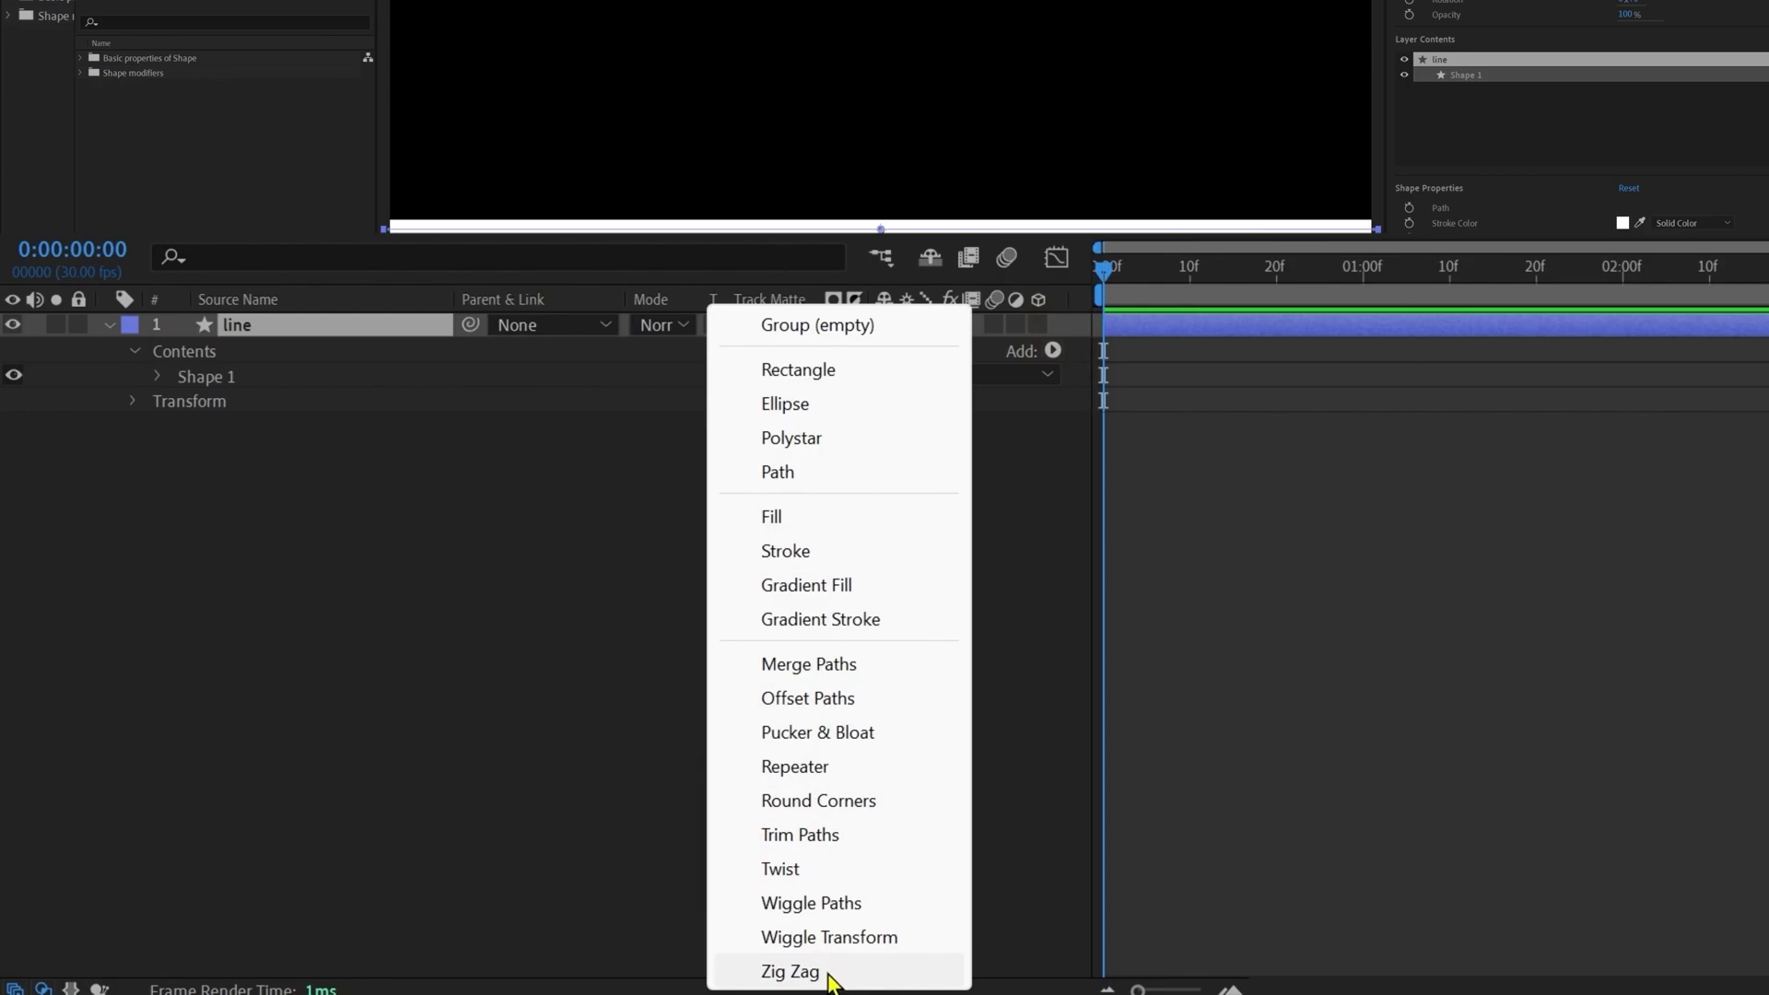
click(790, 972)
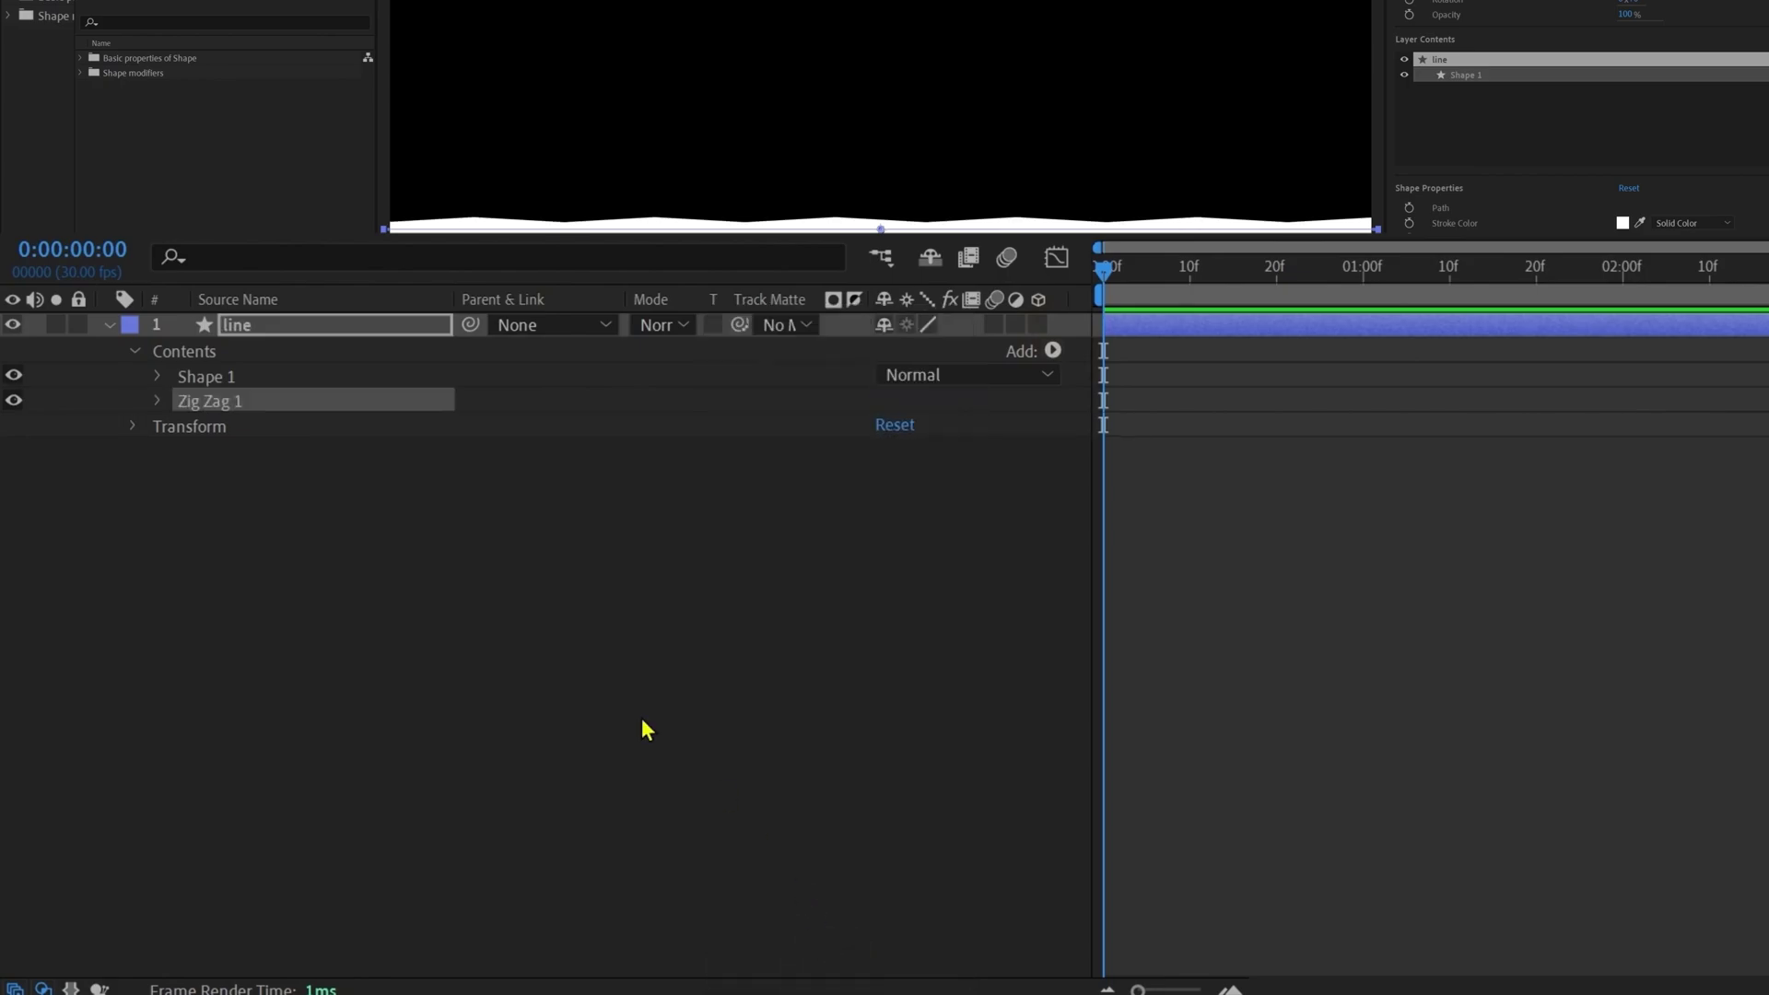
click(158, 402)
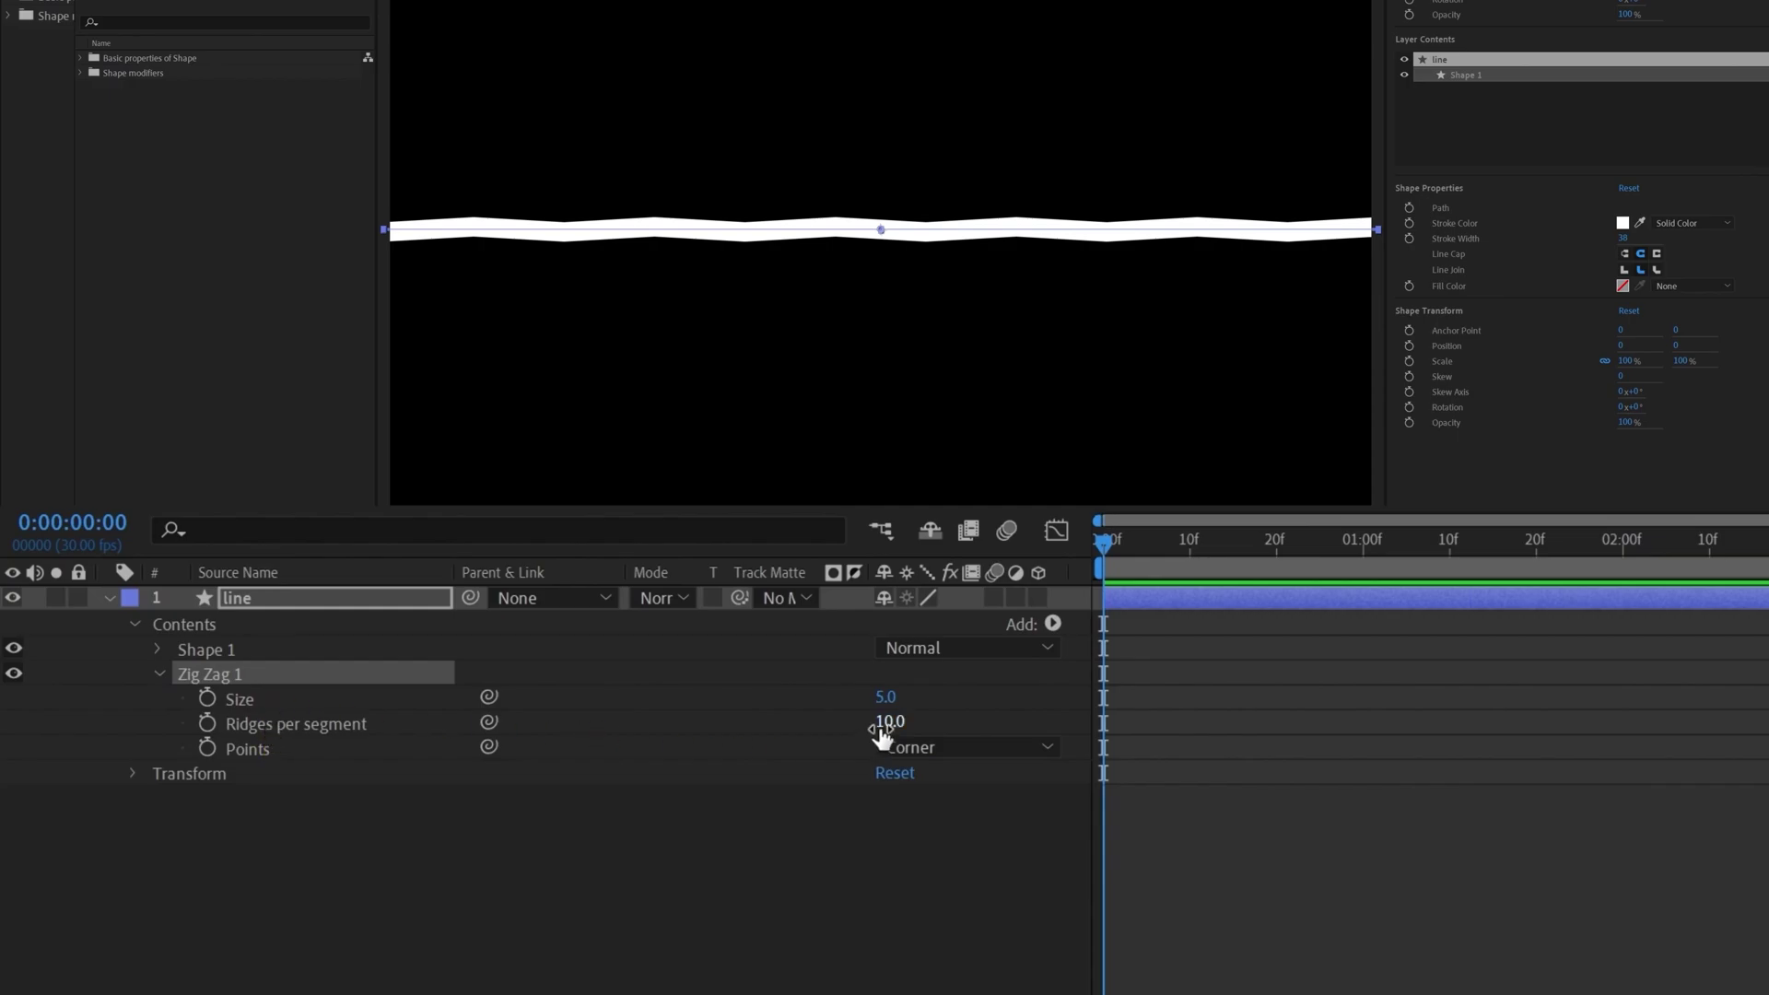
- Try larger Size values for Zig Zag 1 and set the Size to 40
drag(886, 698, 967, 700)
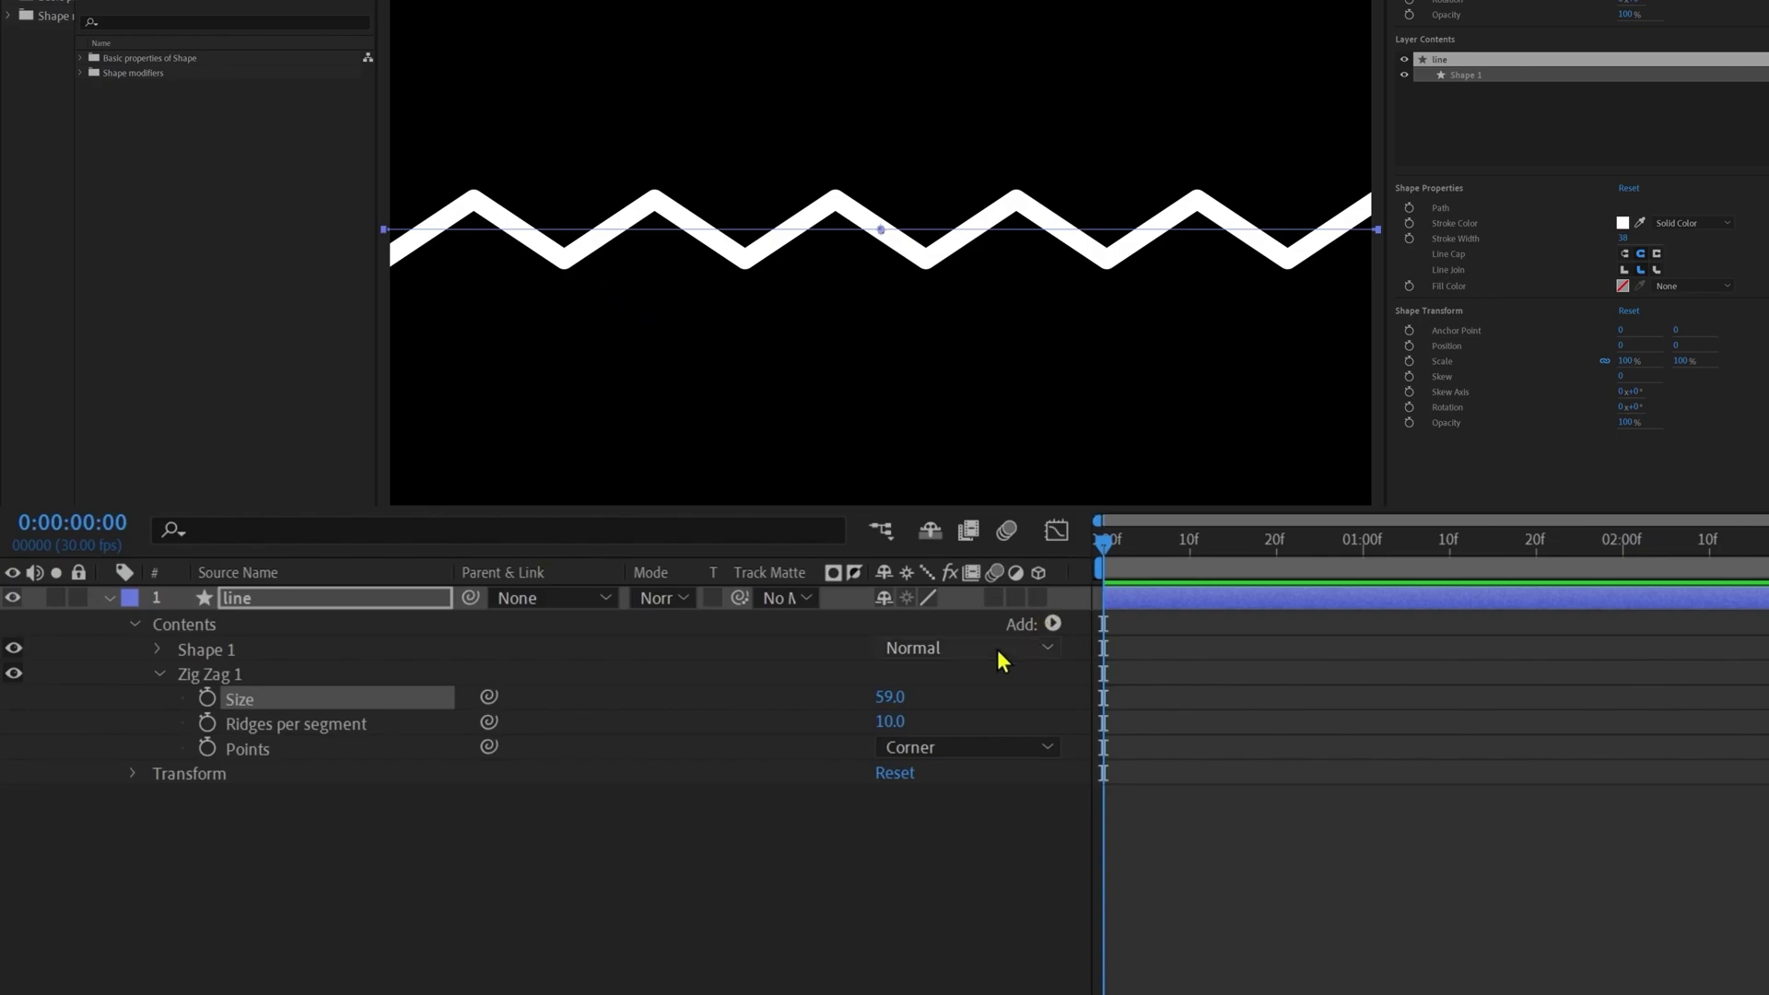
drag(887, 708, 1091, 705)
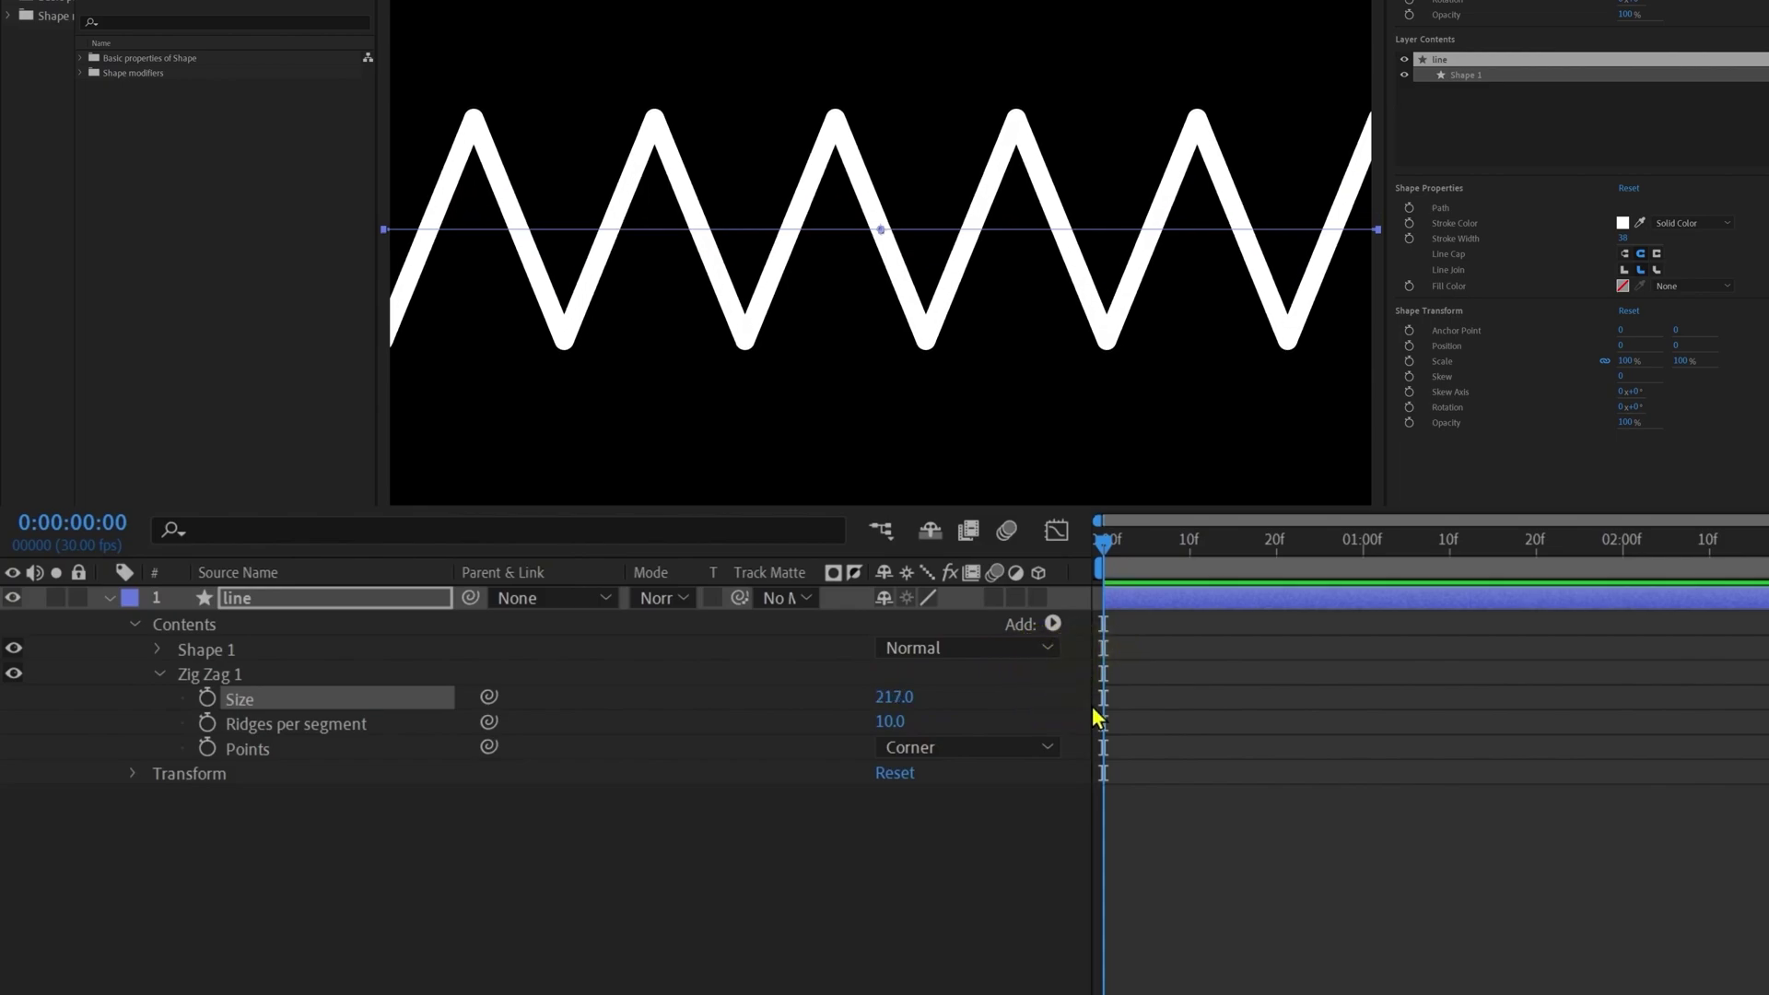
click(894, 697)
text(40)
key(Return)
- Examine the Ridges per segment of Zig Zag 1 and set its Points type to Smooth
click(302, 722)
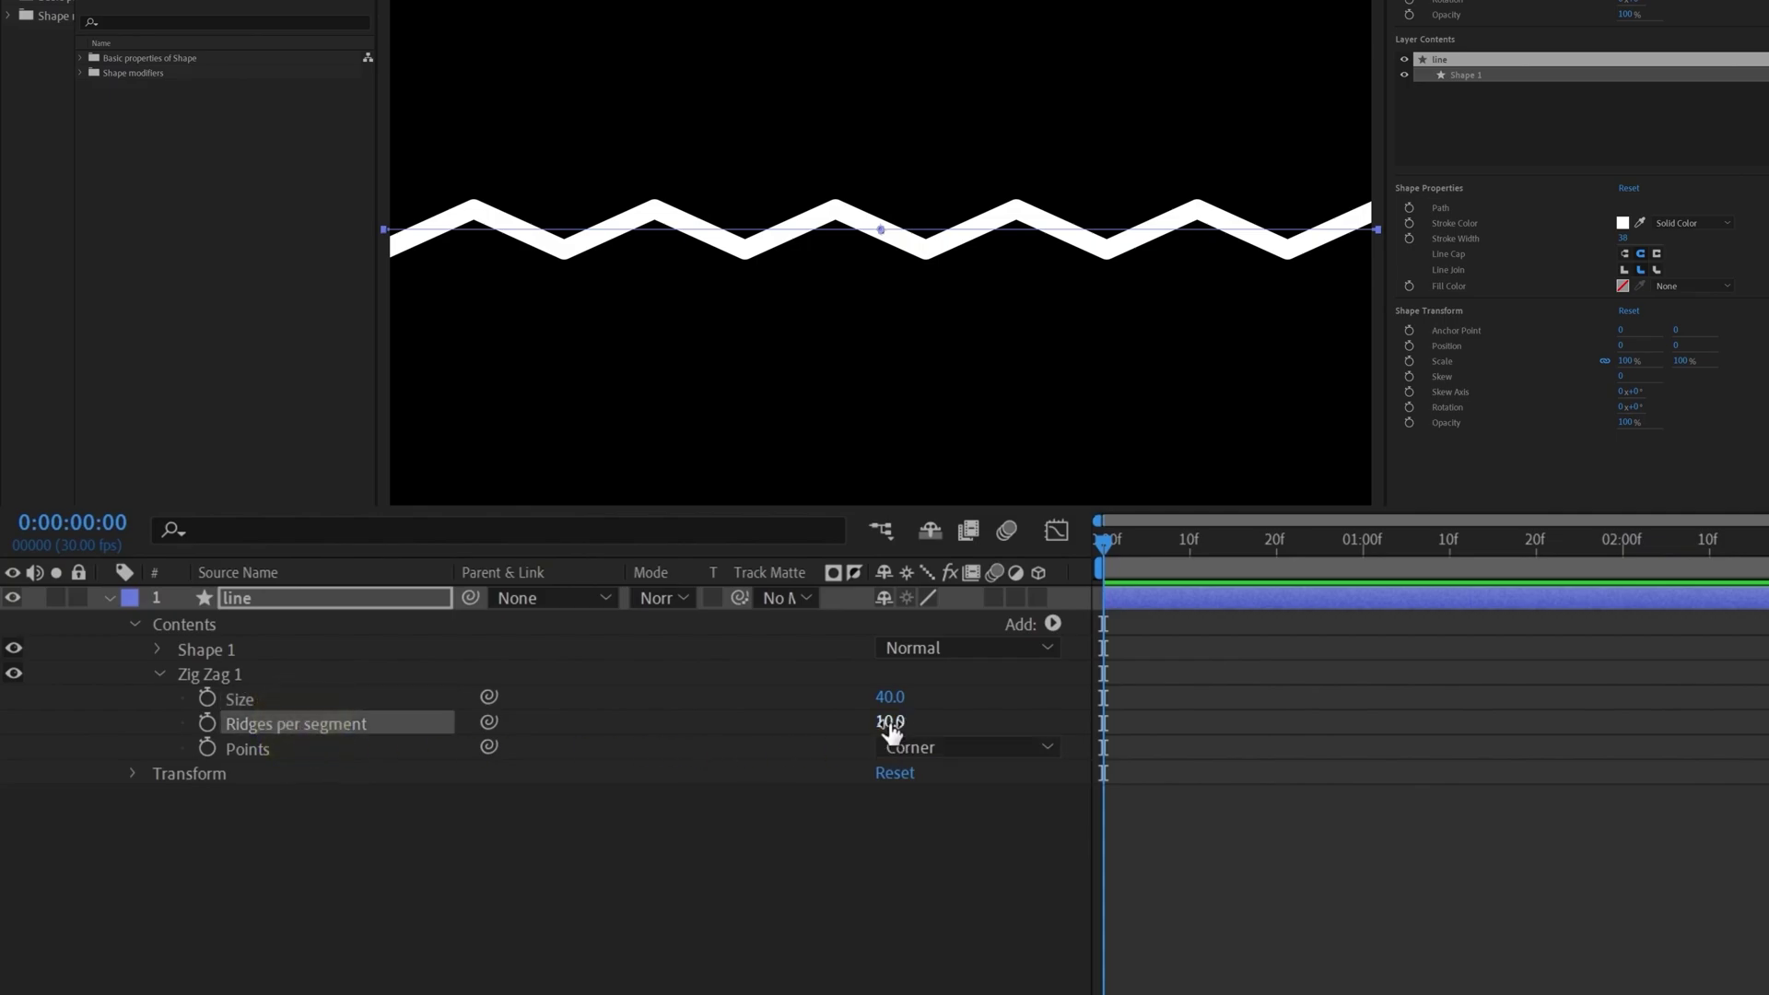
mouse_move(890, 728)
mouse_down()
mouse_move(904, 722)
mouse_move(881, 732)
mouse_up()
click(261, 753)
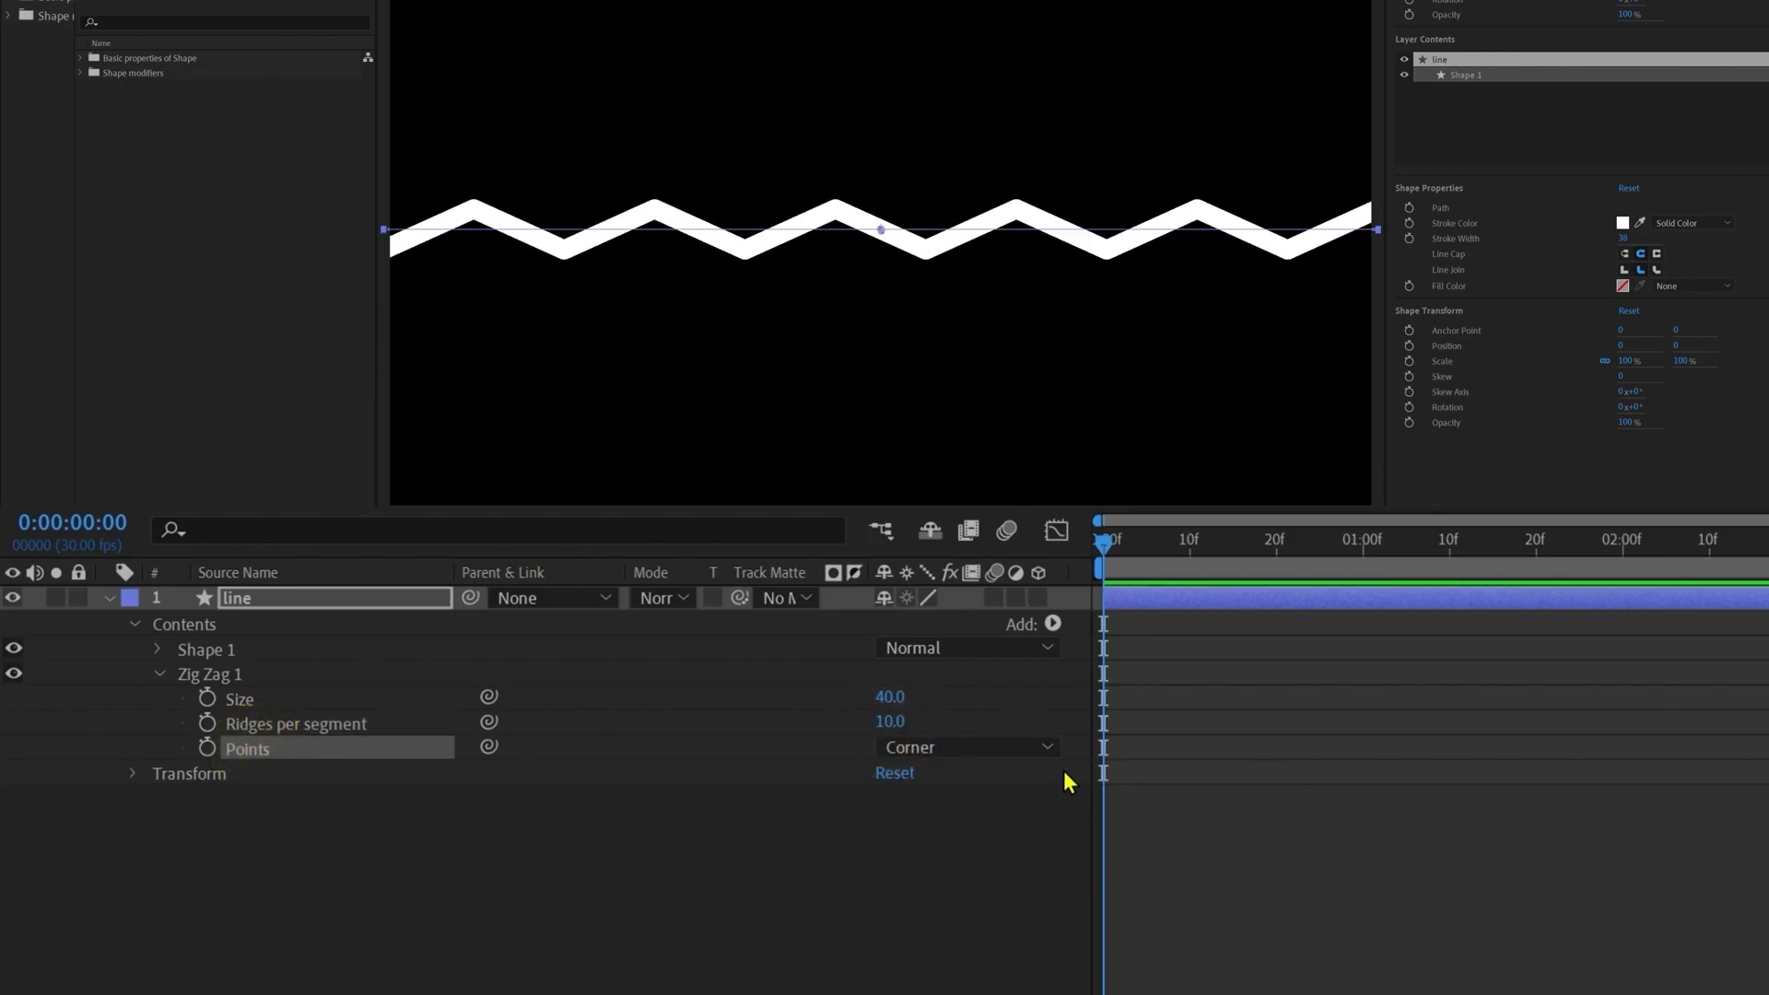
click(1000, 759)
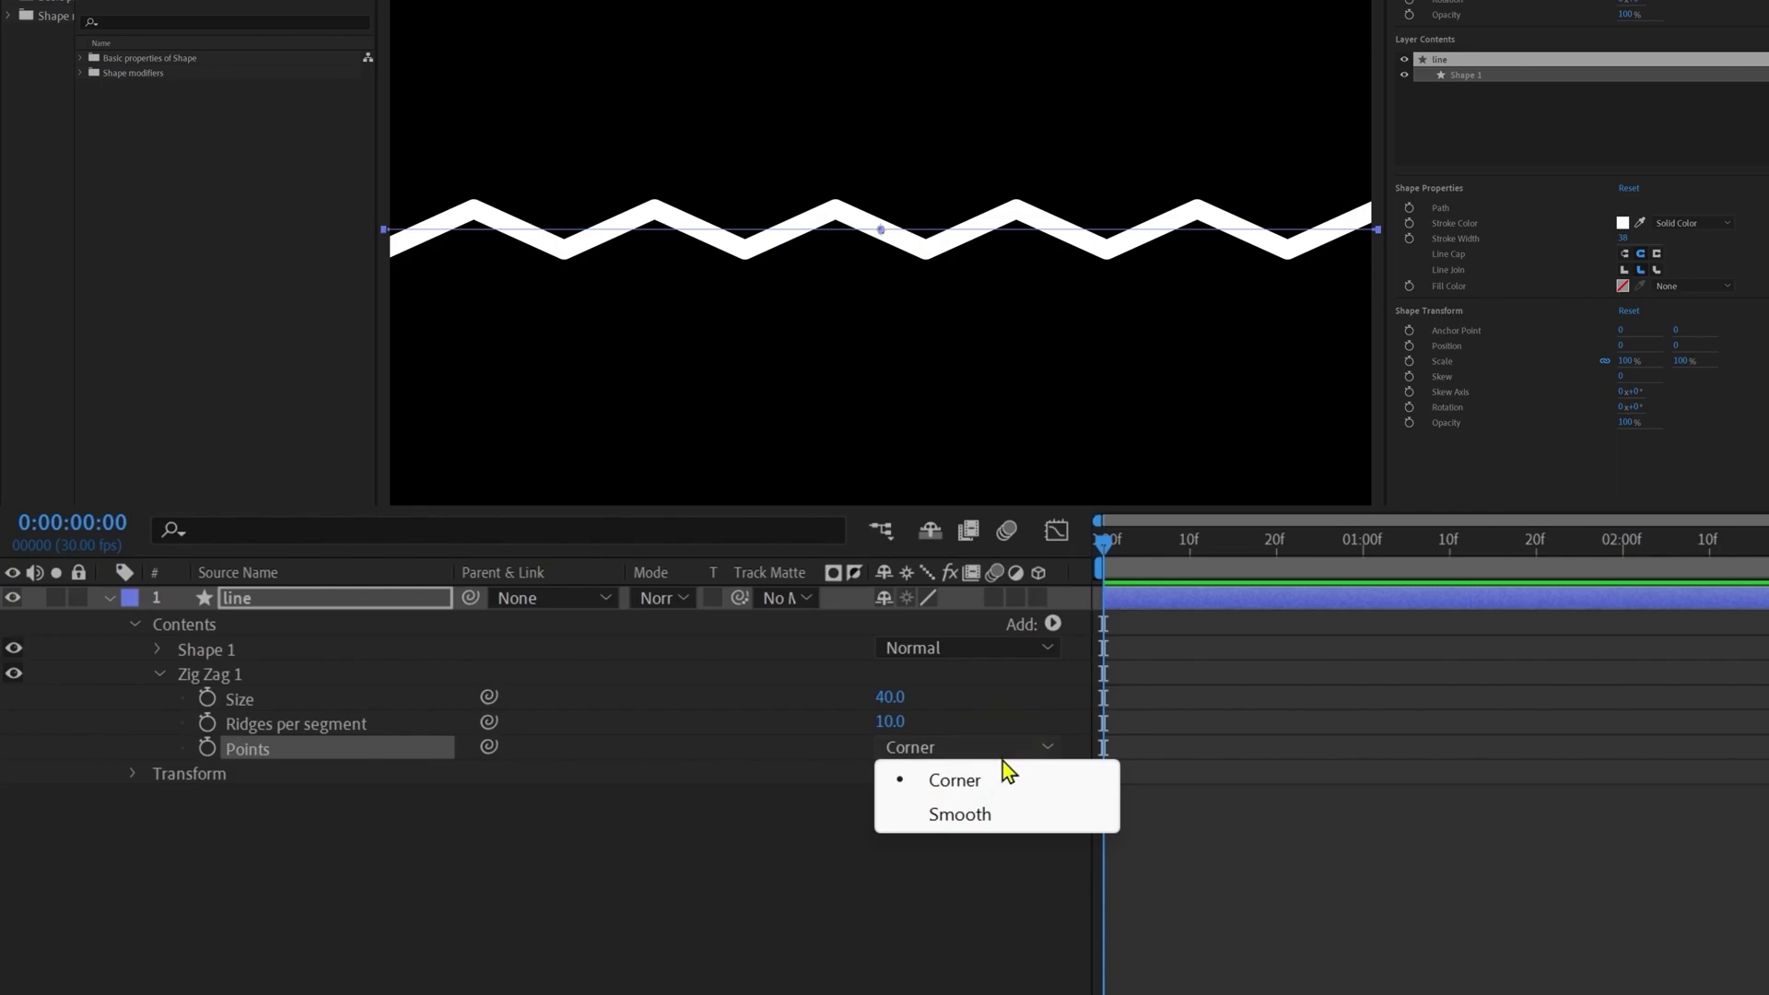
click(984, 814)
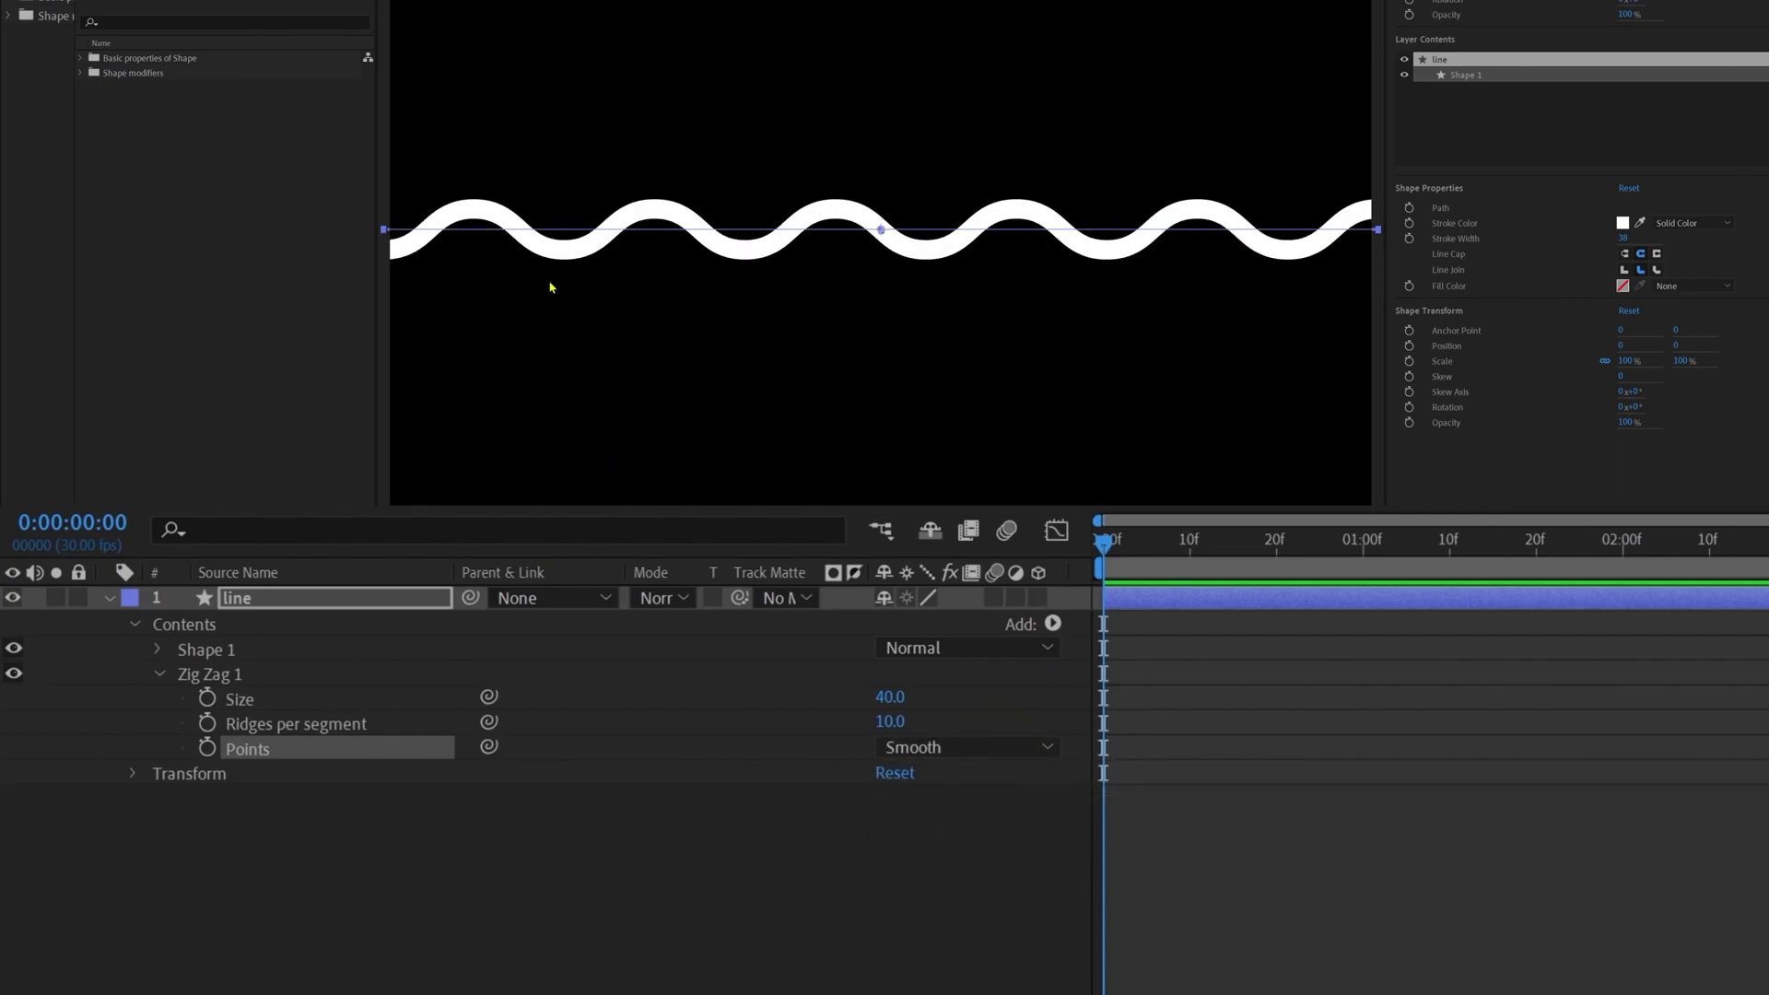
- Add Trim Paths to the wavy line layer and vary its Start value
click(906, 427)
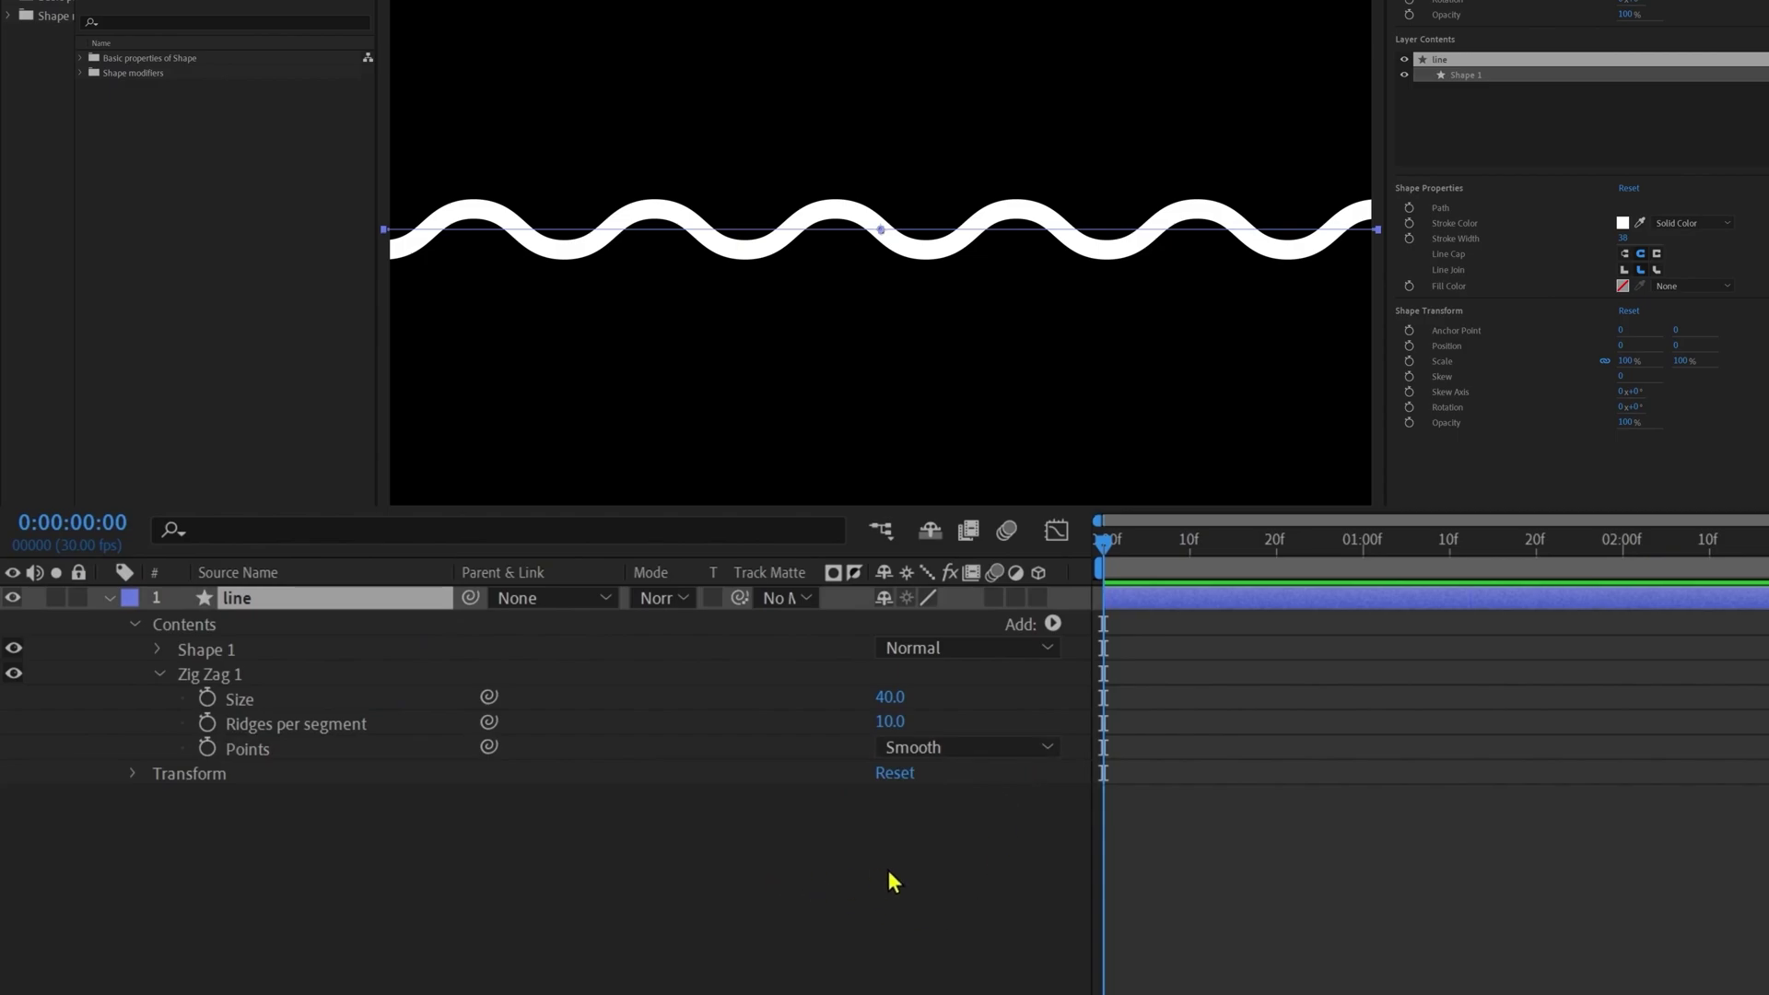
click(1052, 624)
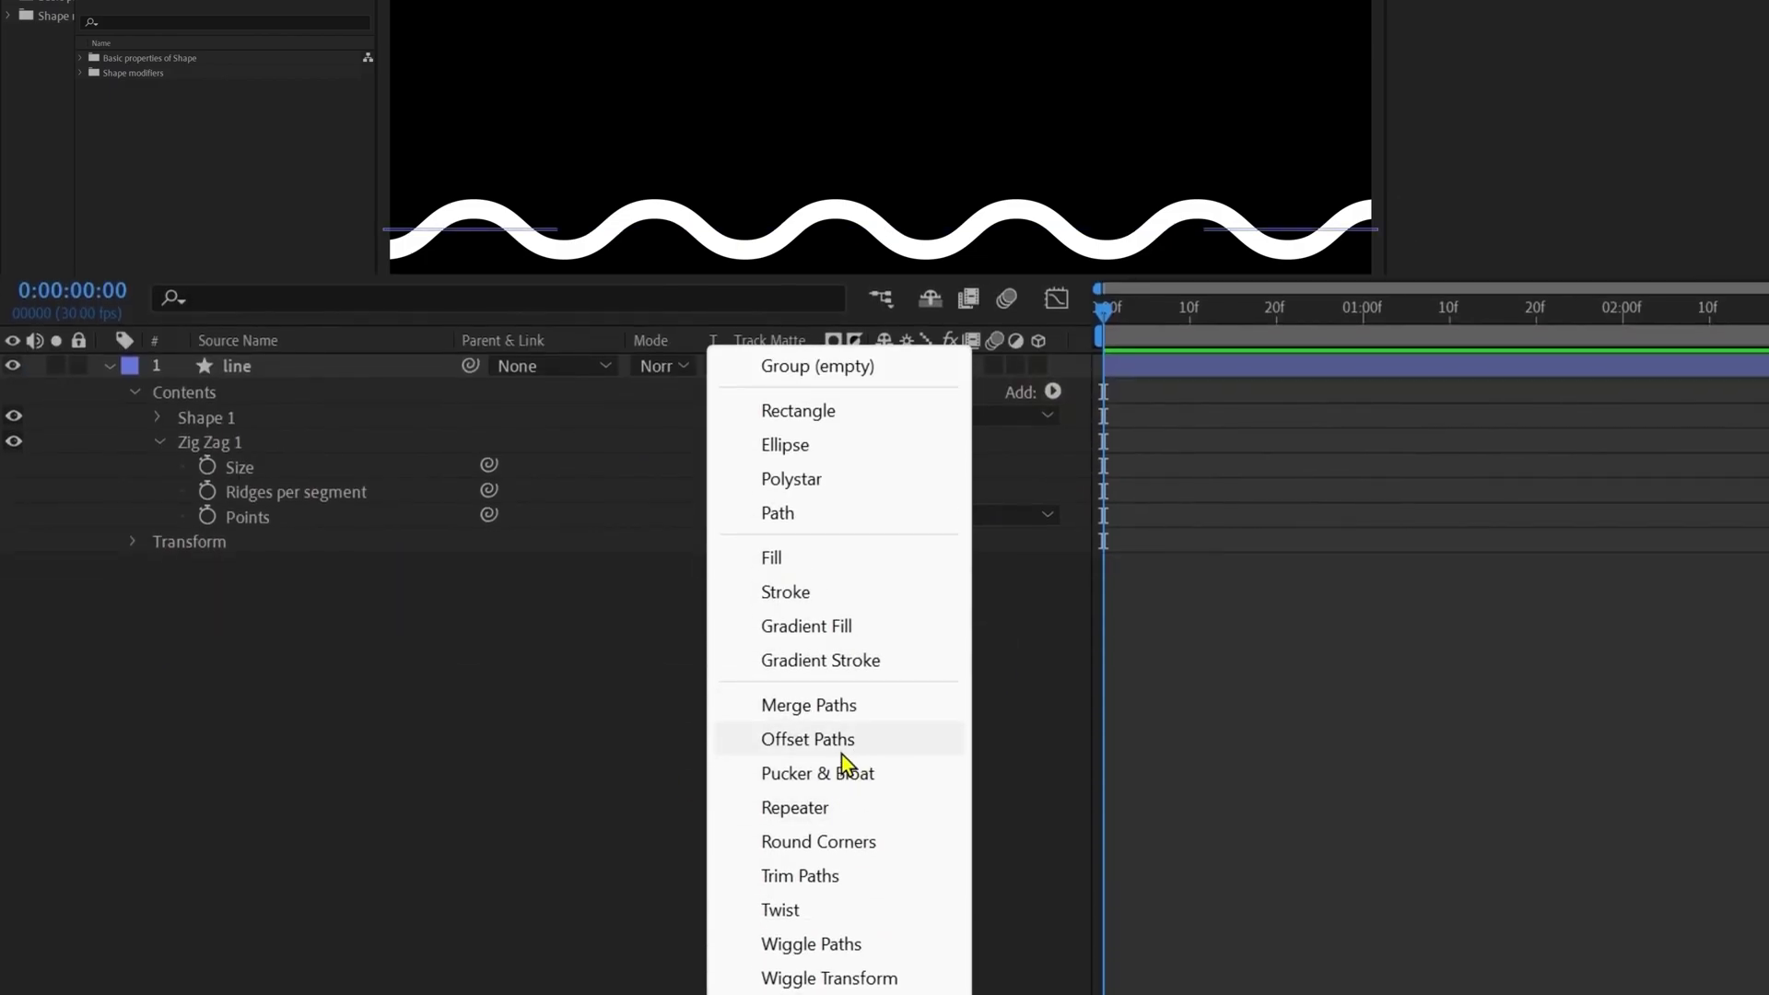
click(800, 875)
click(160, 634)
drag(887, 798, 1055, 886)
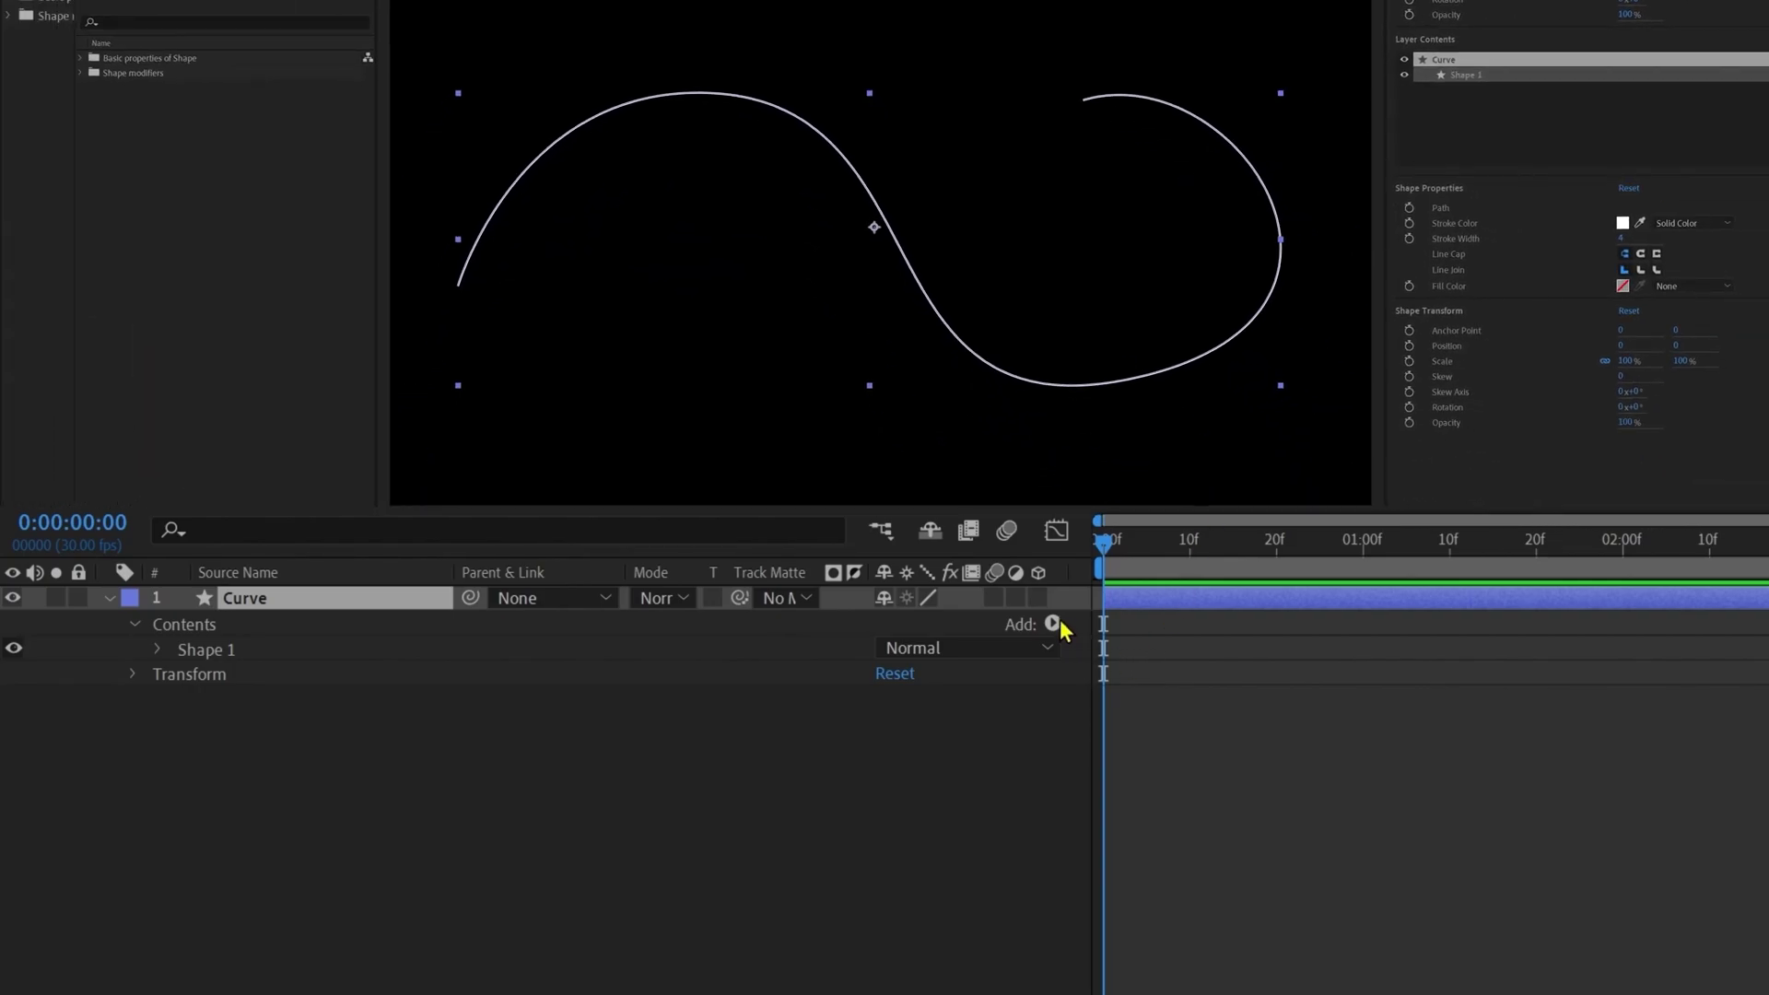
- Add an Offset Paths modifier to the Curve layer and expand its properties
click(1055, 626)
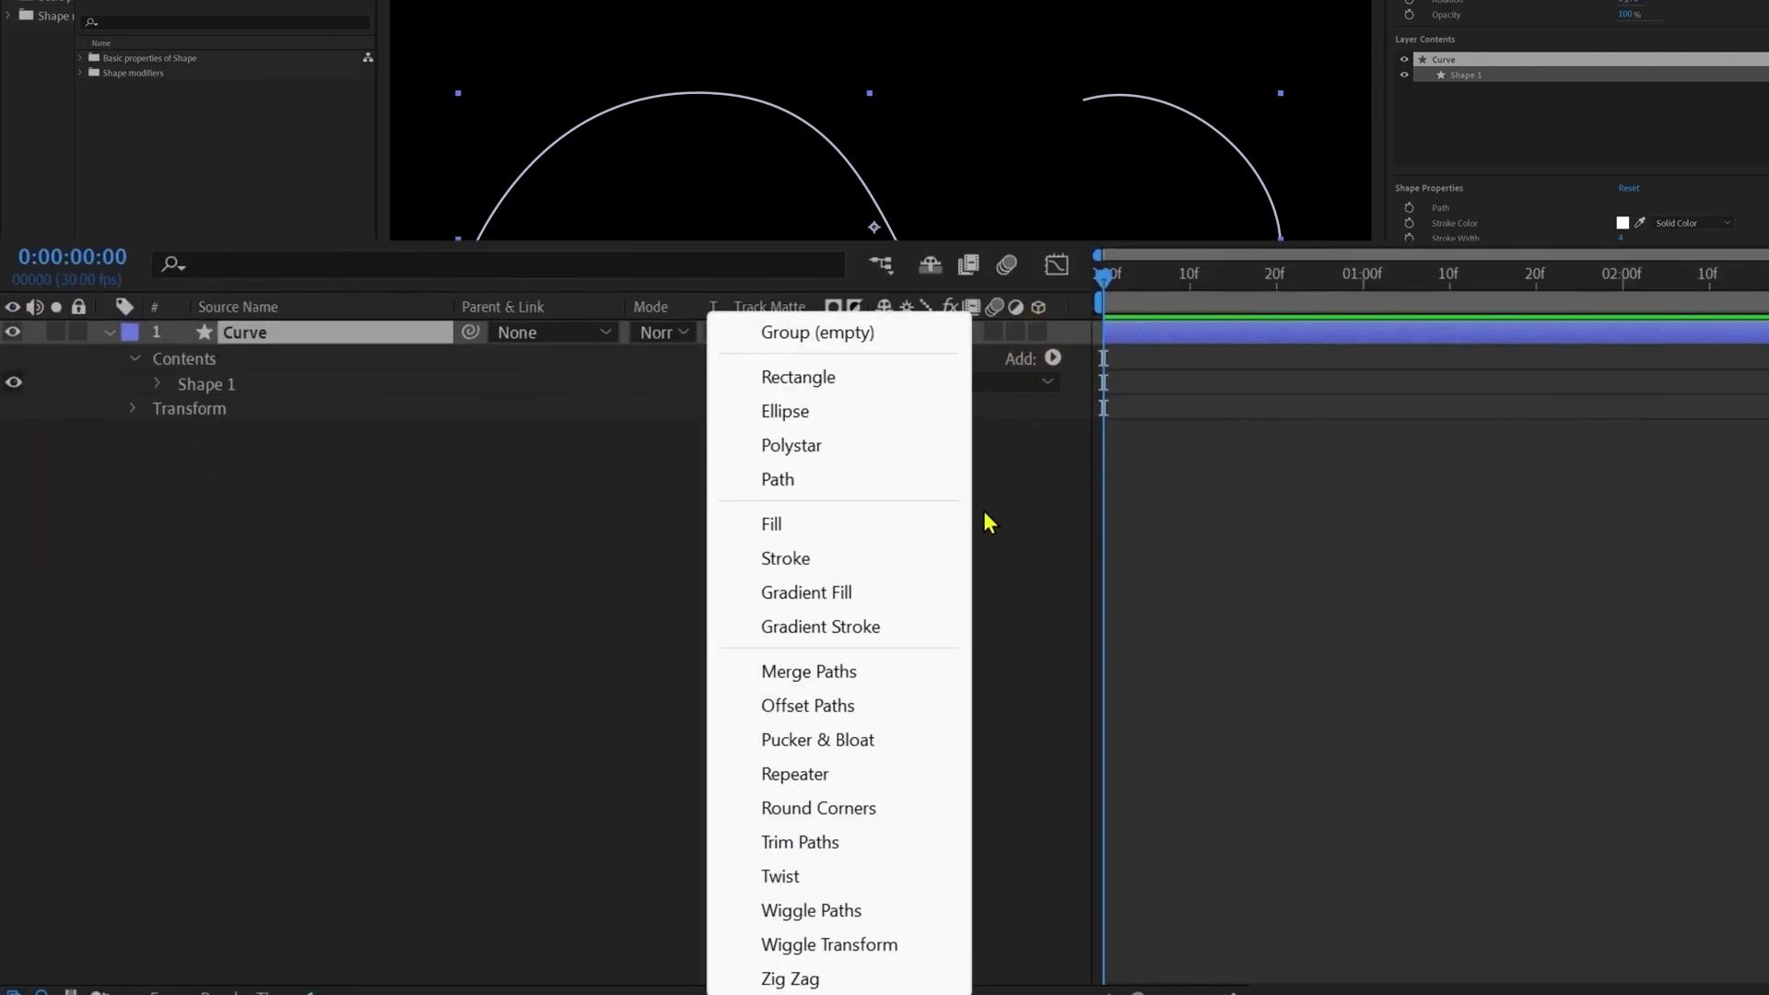
click(854, 706)
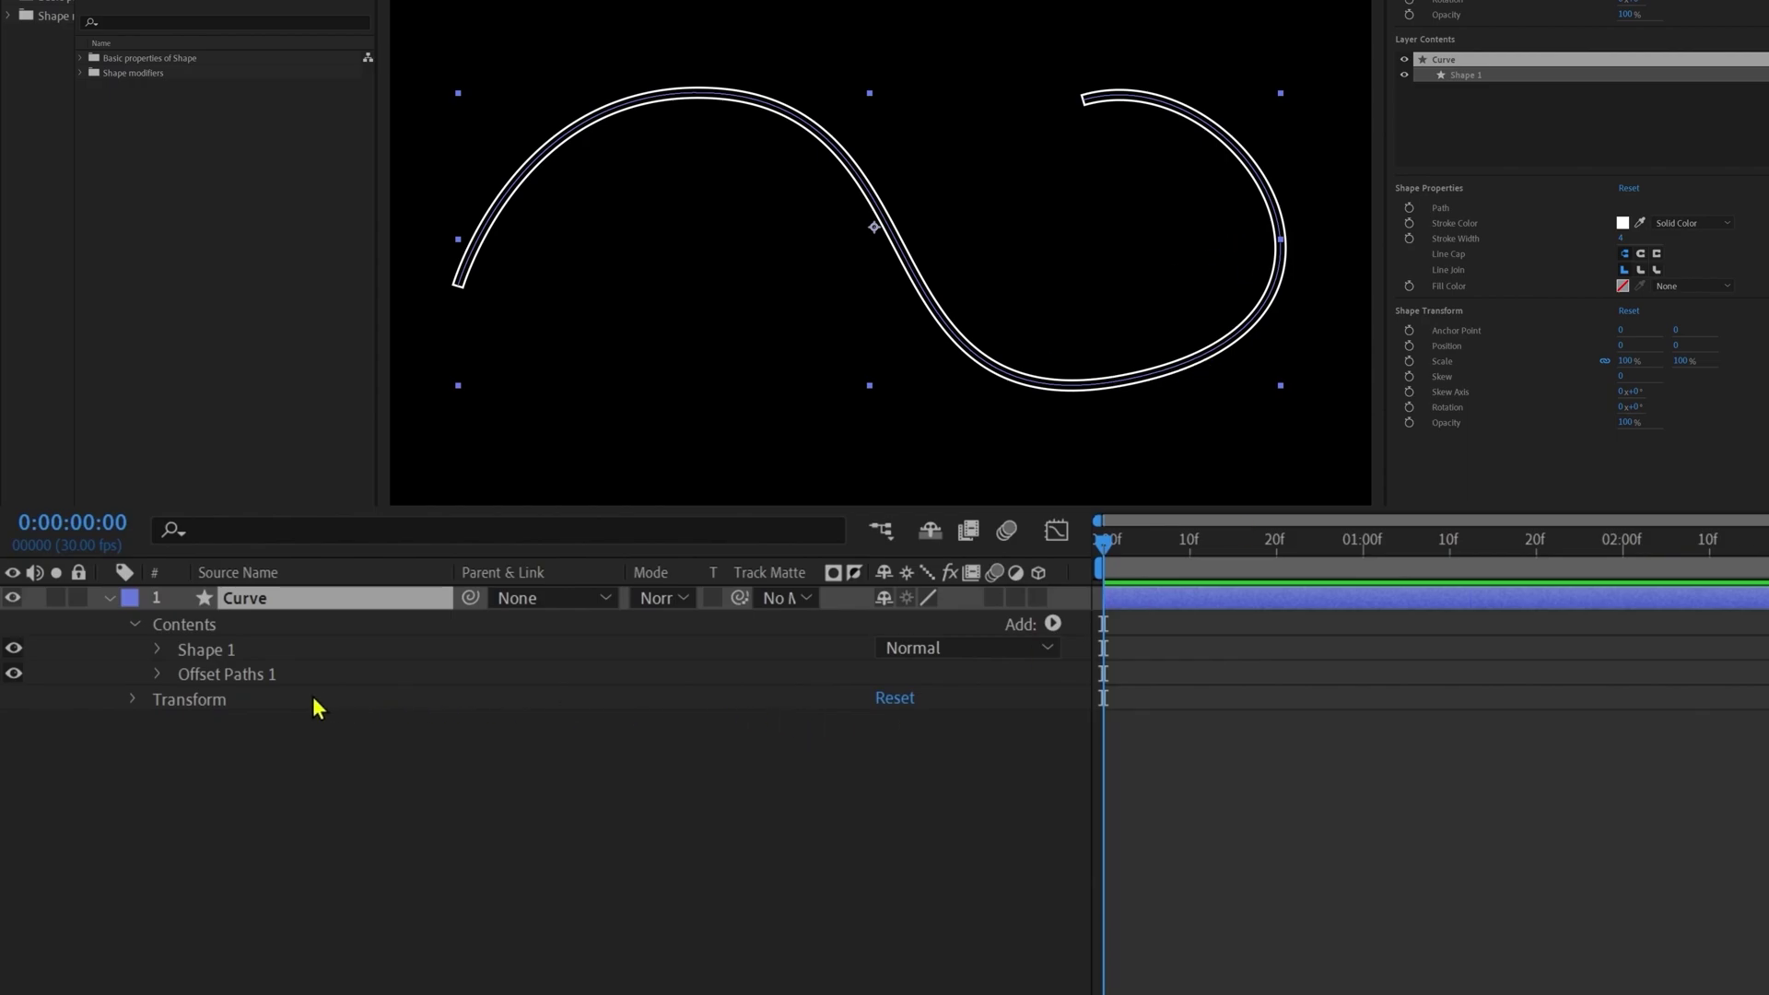
click(158, 676)
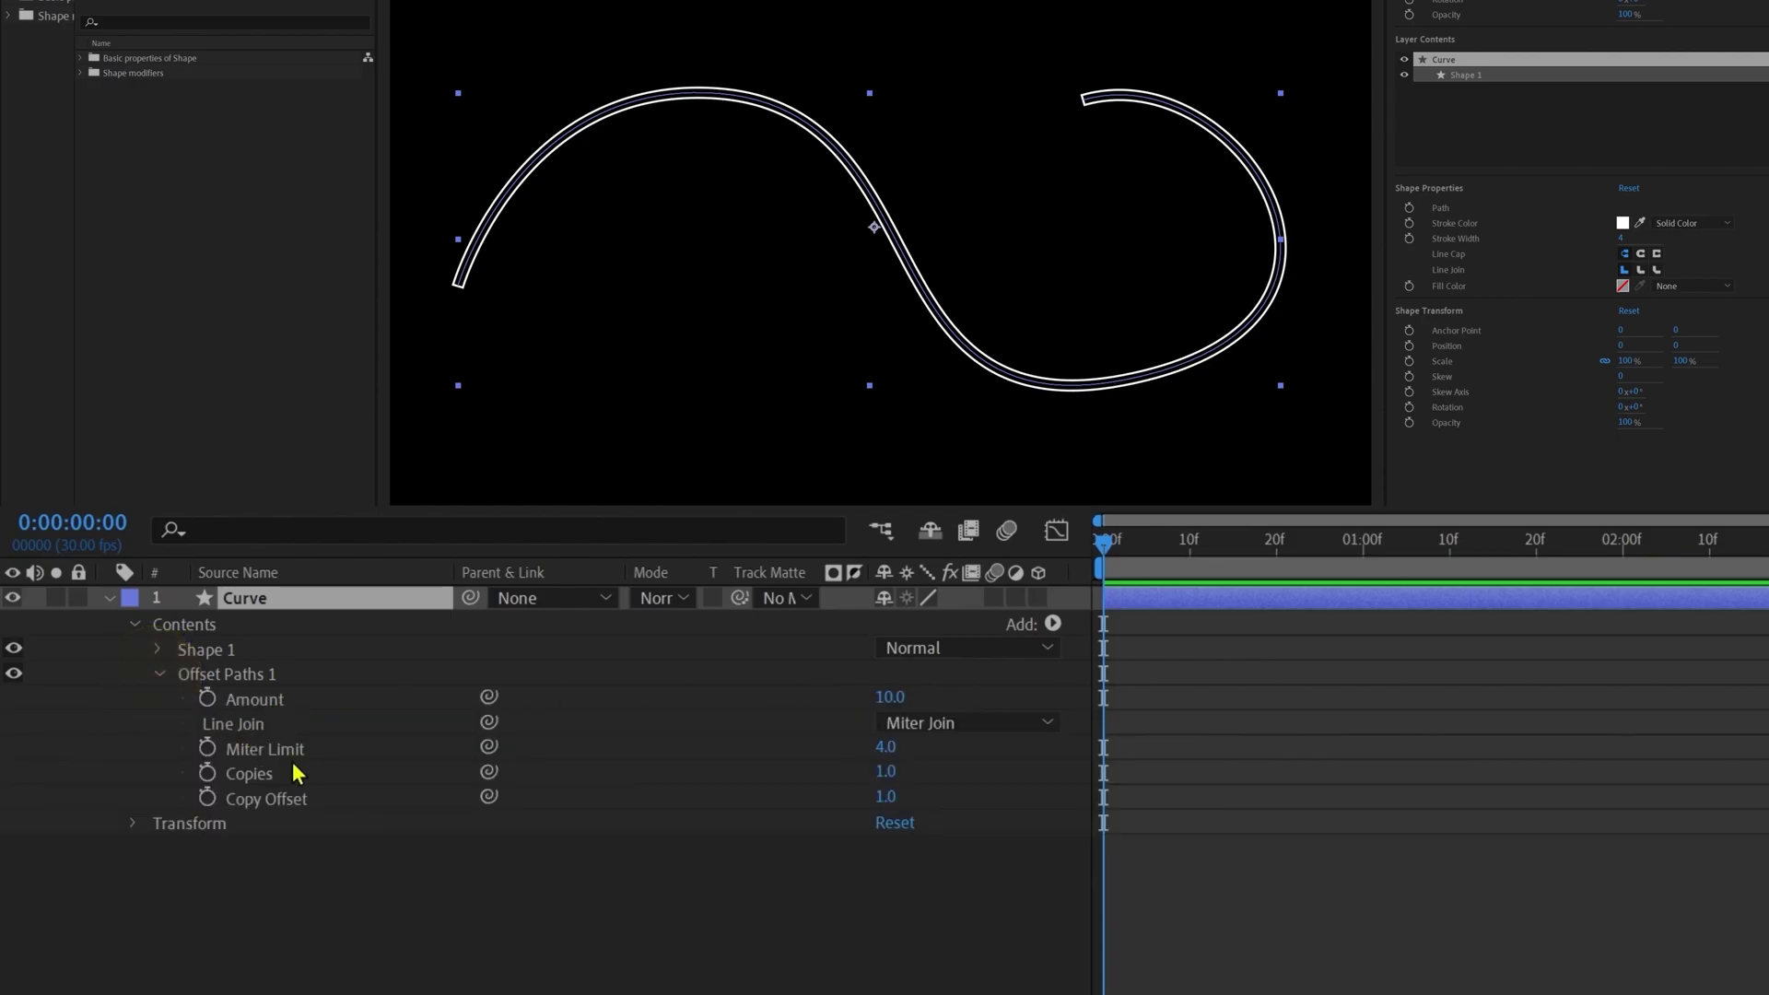
- Set the Amount of Offset Paths 1 to 70
mouse_move(890, 696)
mouse_down()
mouse_move(1058, 699)
mouse_move(898, 714)
mouse_up()
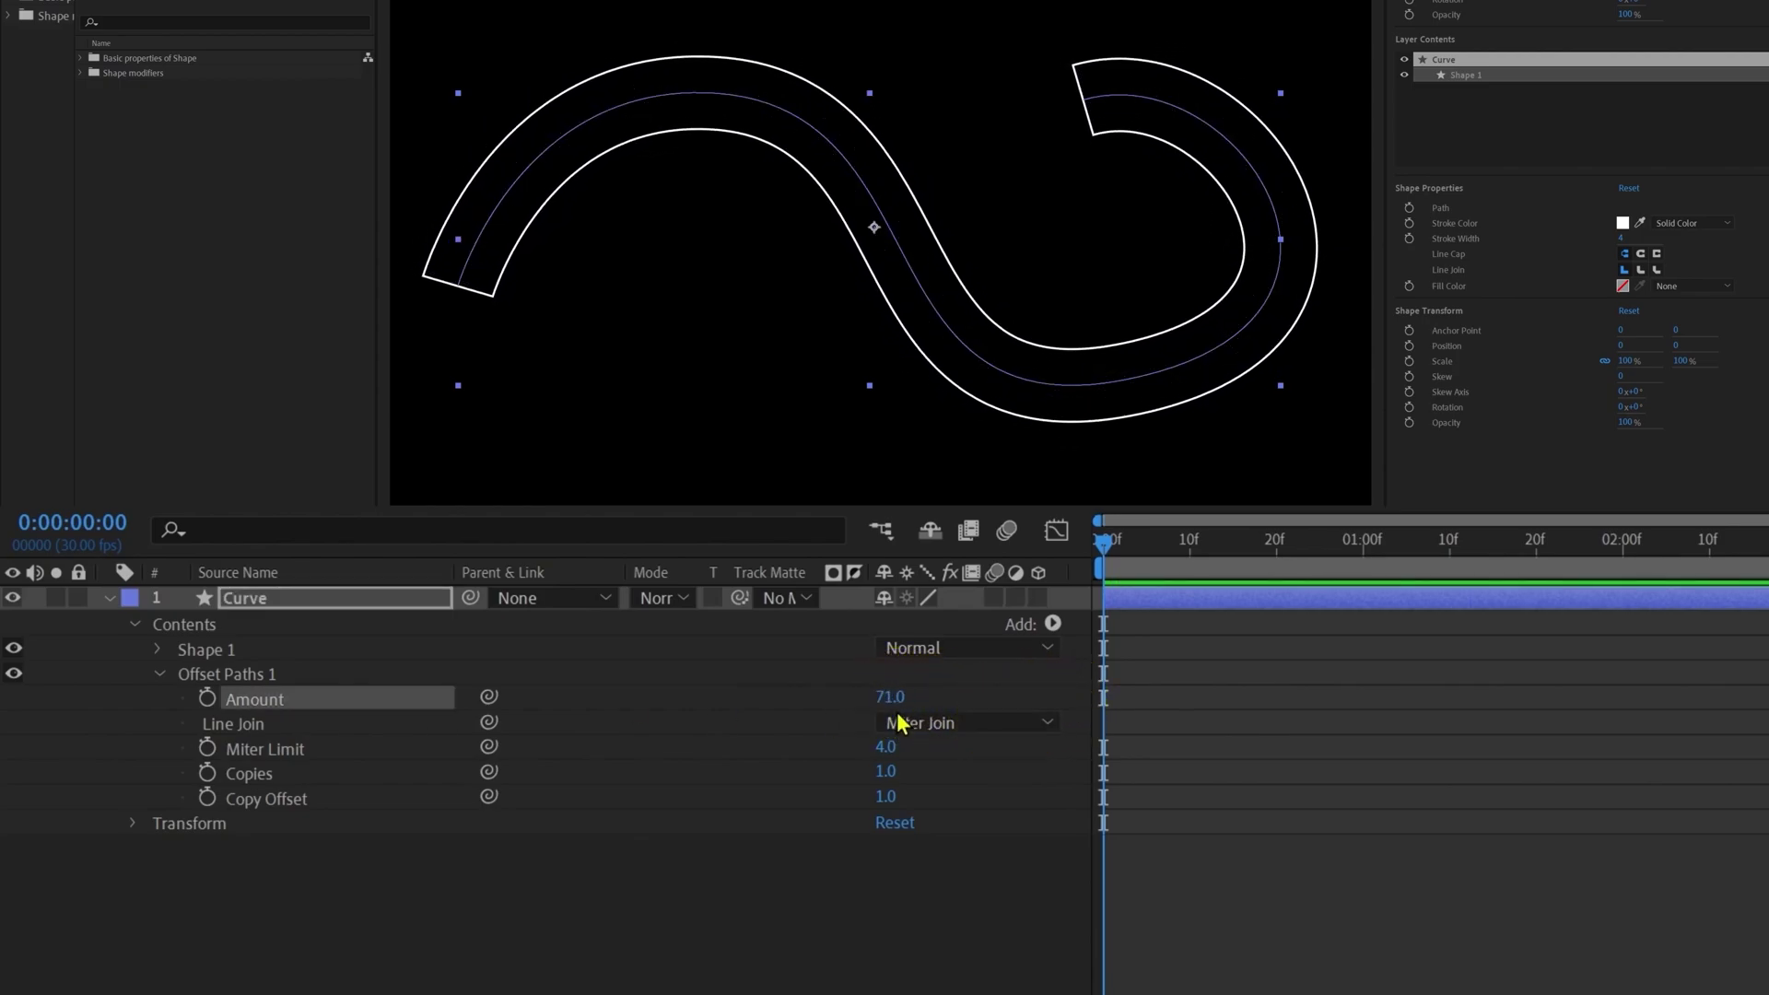
click(892, 697)
text(70)
key(Return)
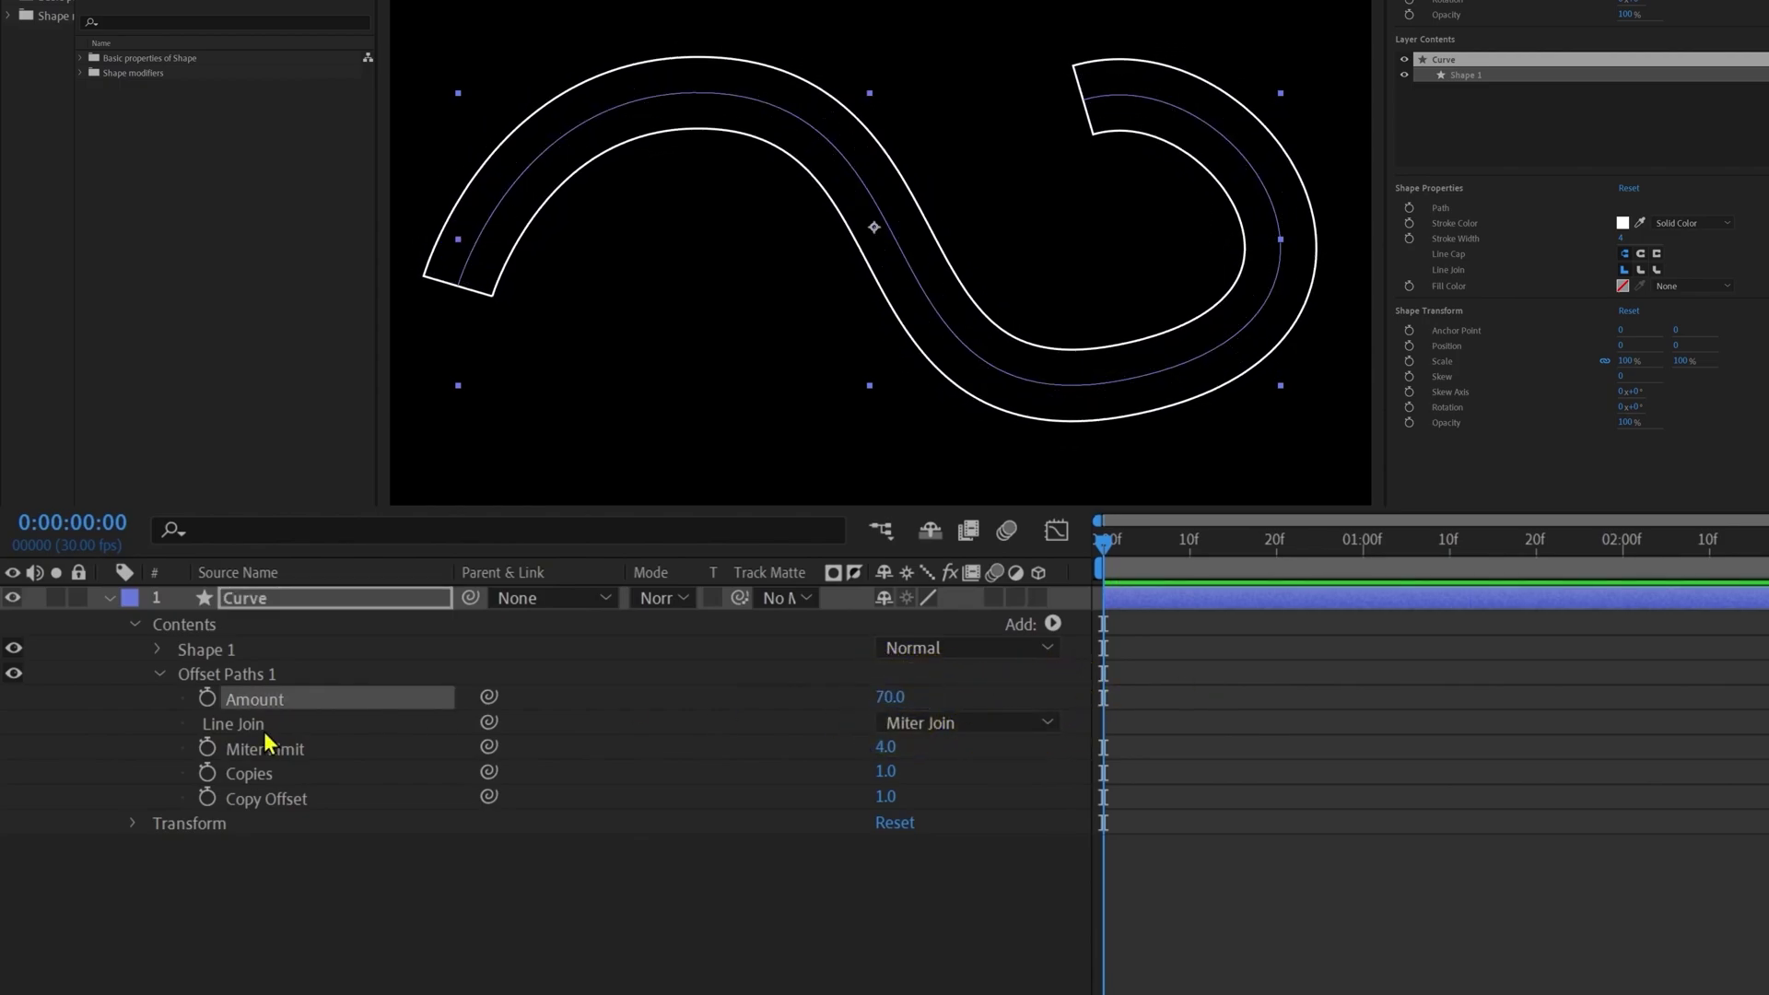
- Change the Offset Paths Line Join to Round Join and set its Miter Limit to 6
click(972, 724)
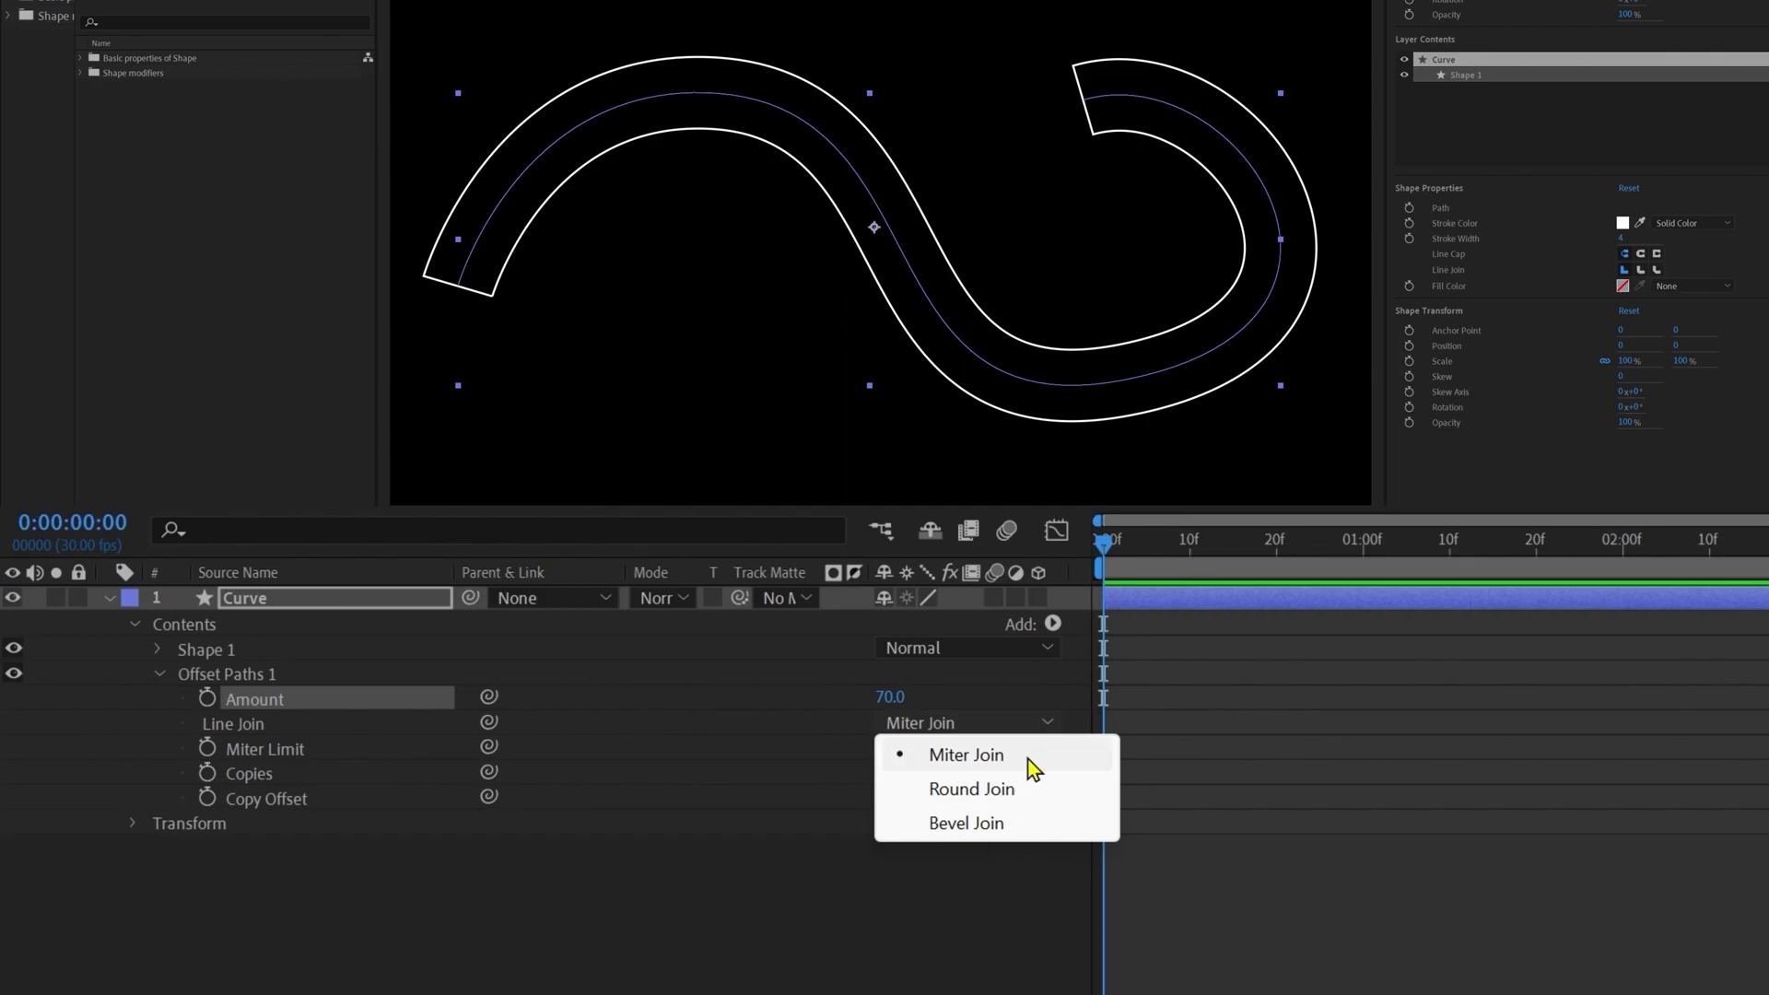
click(1023, 794)
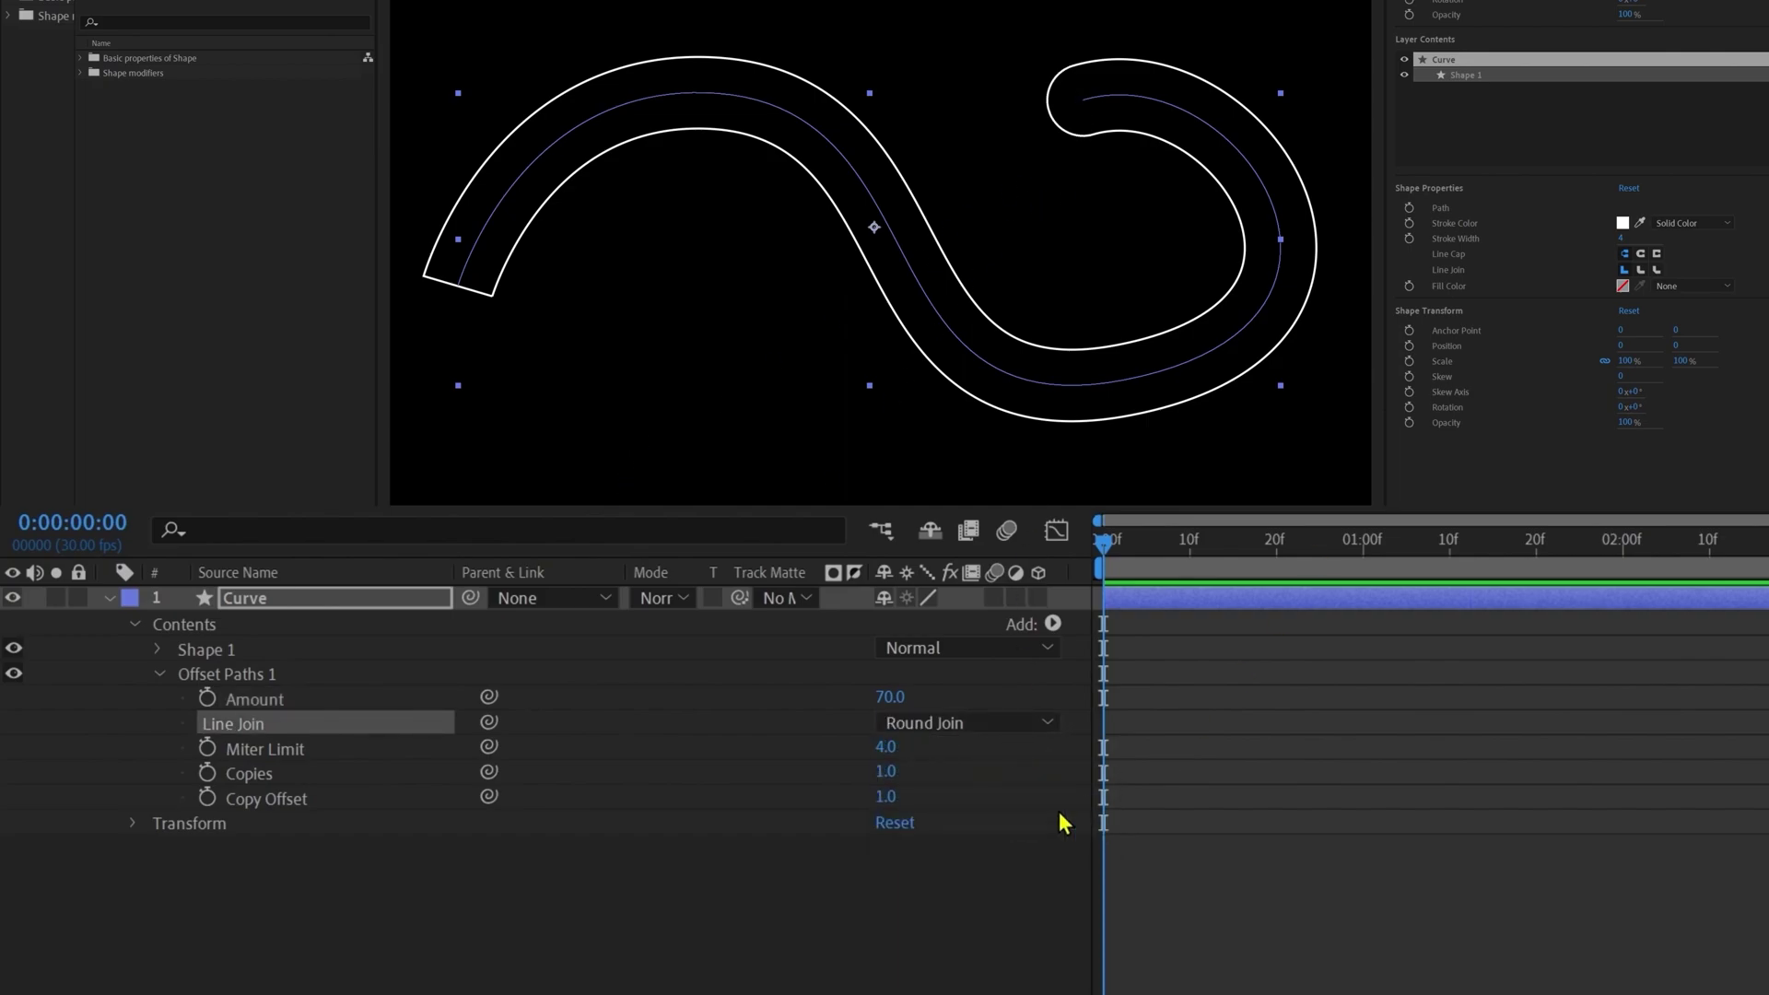
drag(889, 754, 873, 749)
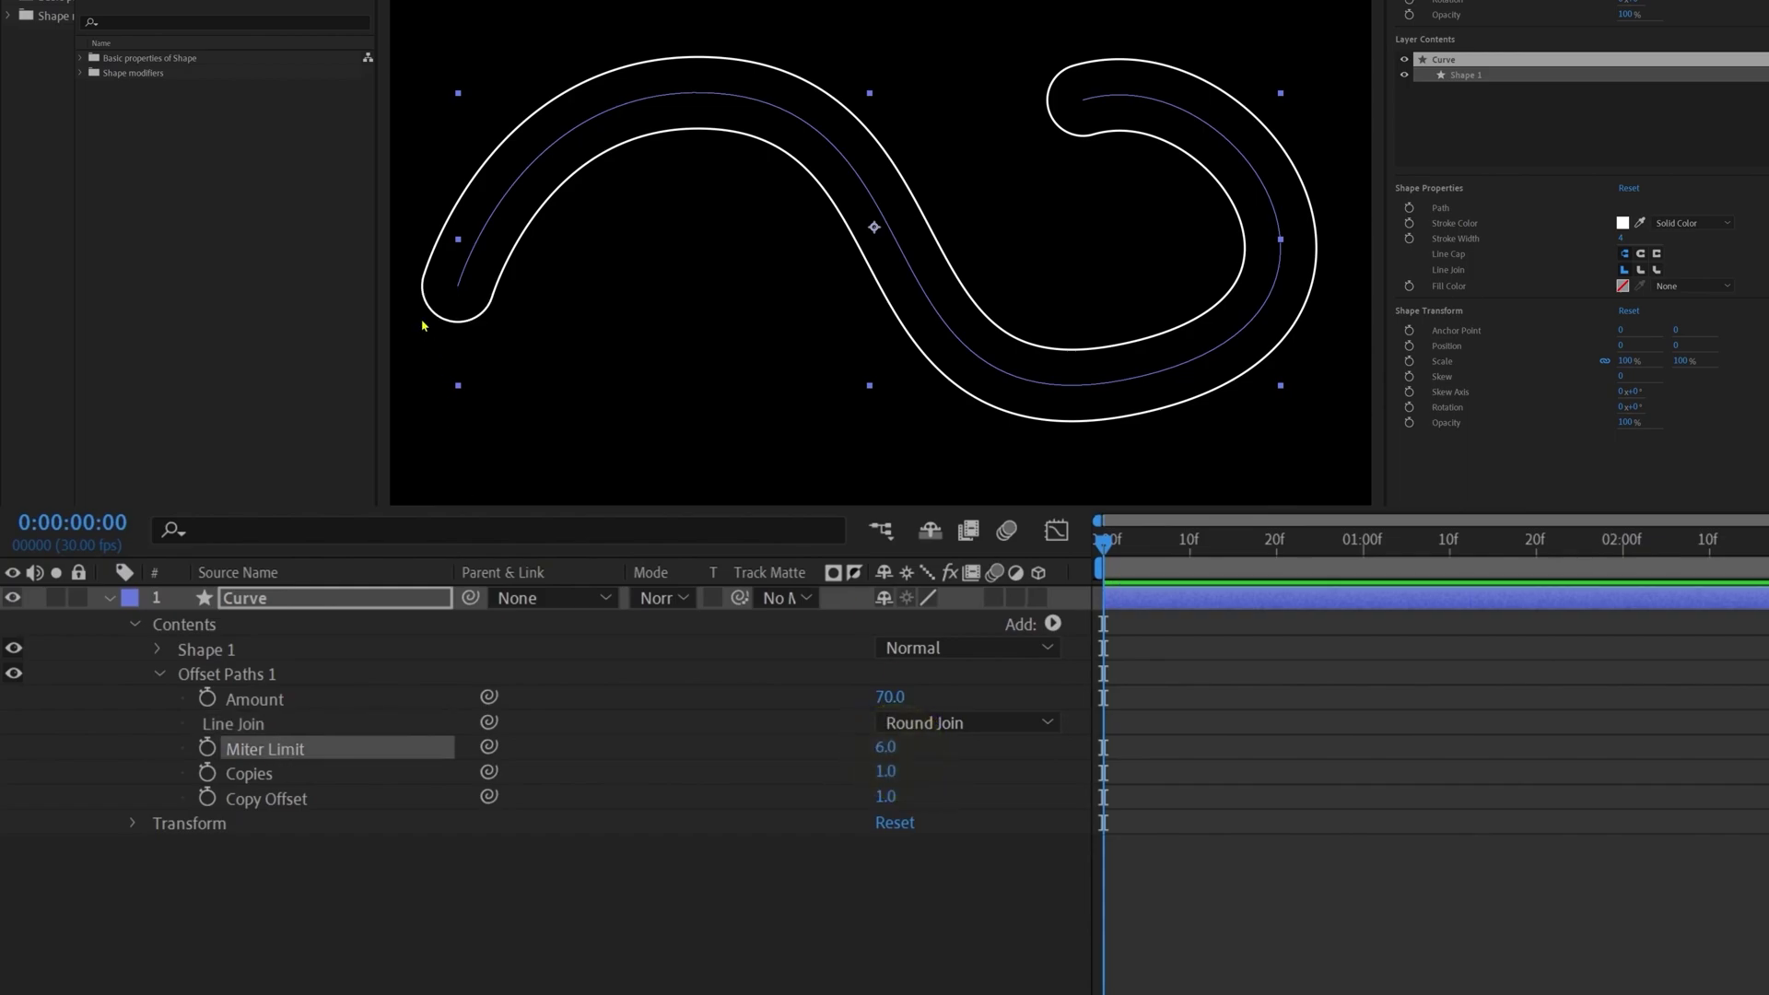
- Try 2 Copies and a Copy Offset of 2 for Offset Paths 1 on the curve
click(886, 771)
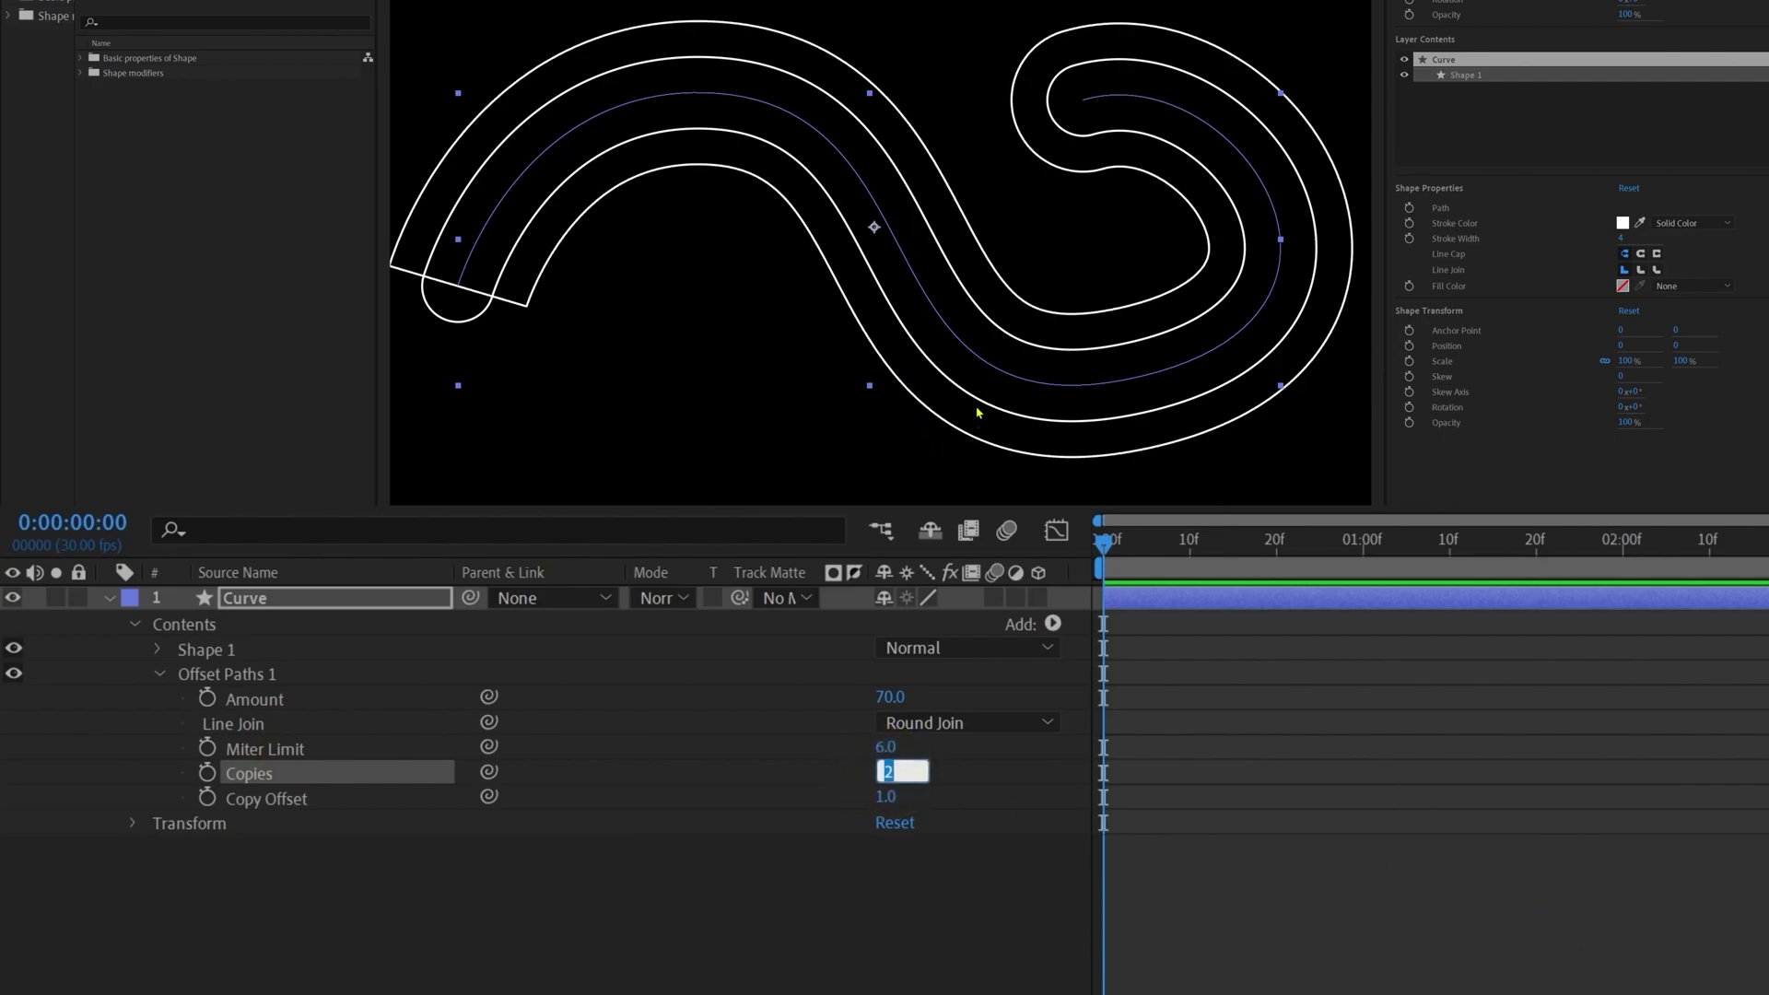
click(305, 807)
click(885, 798)
text(2)
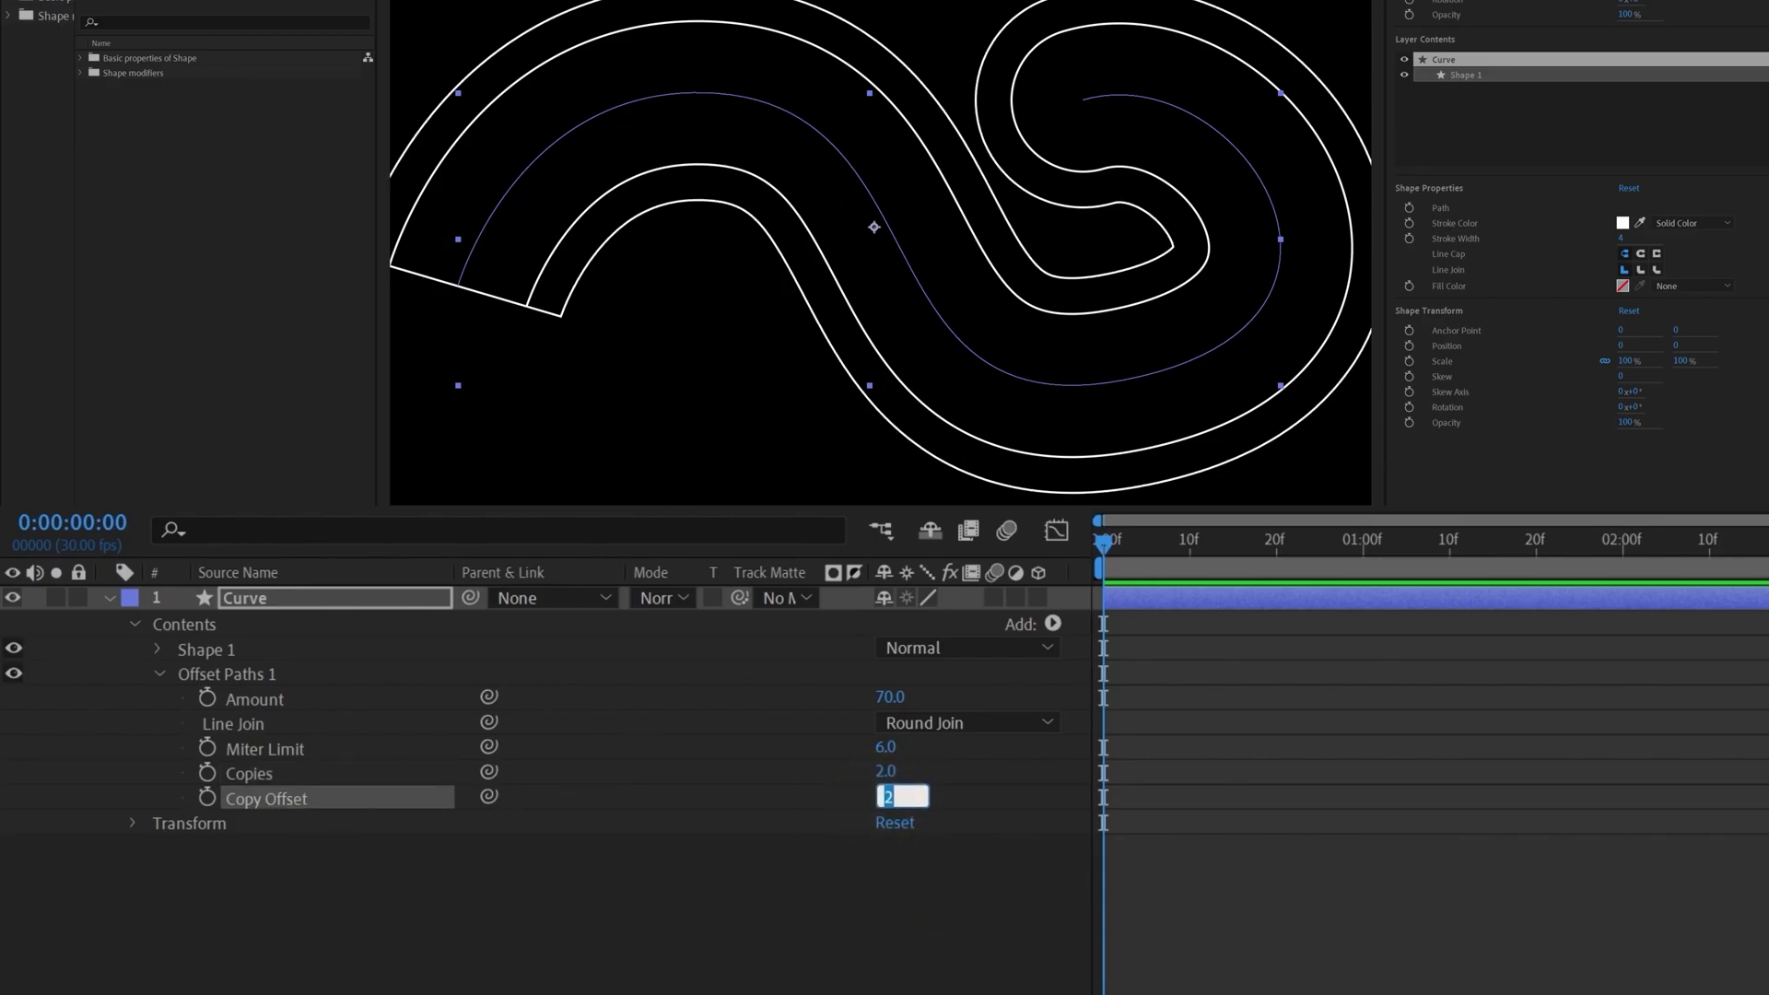
key(Up)
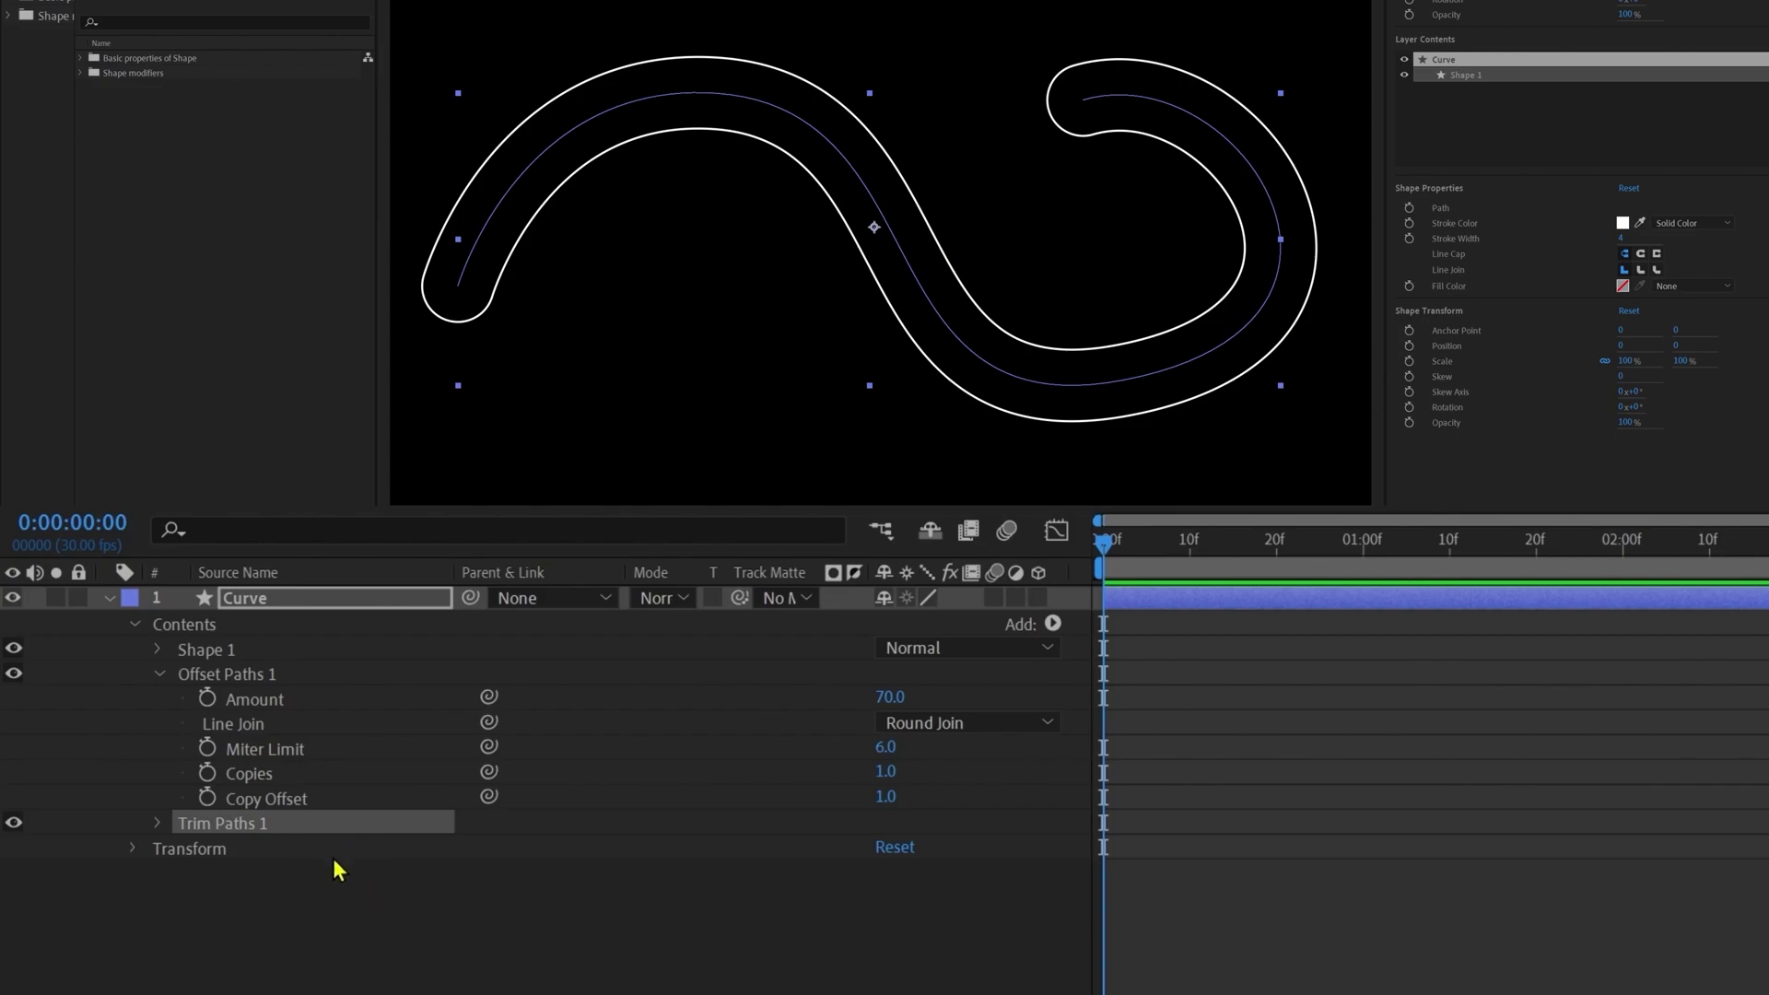
- Try placing Trim Paths 1 above Offset Paths 1 in the Curve layer's contents and undo the reordering
click(237, 679)
click(225, 826)
drag(226, 826, 273, 664)
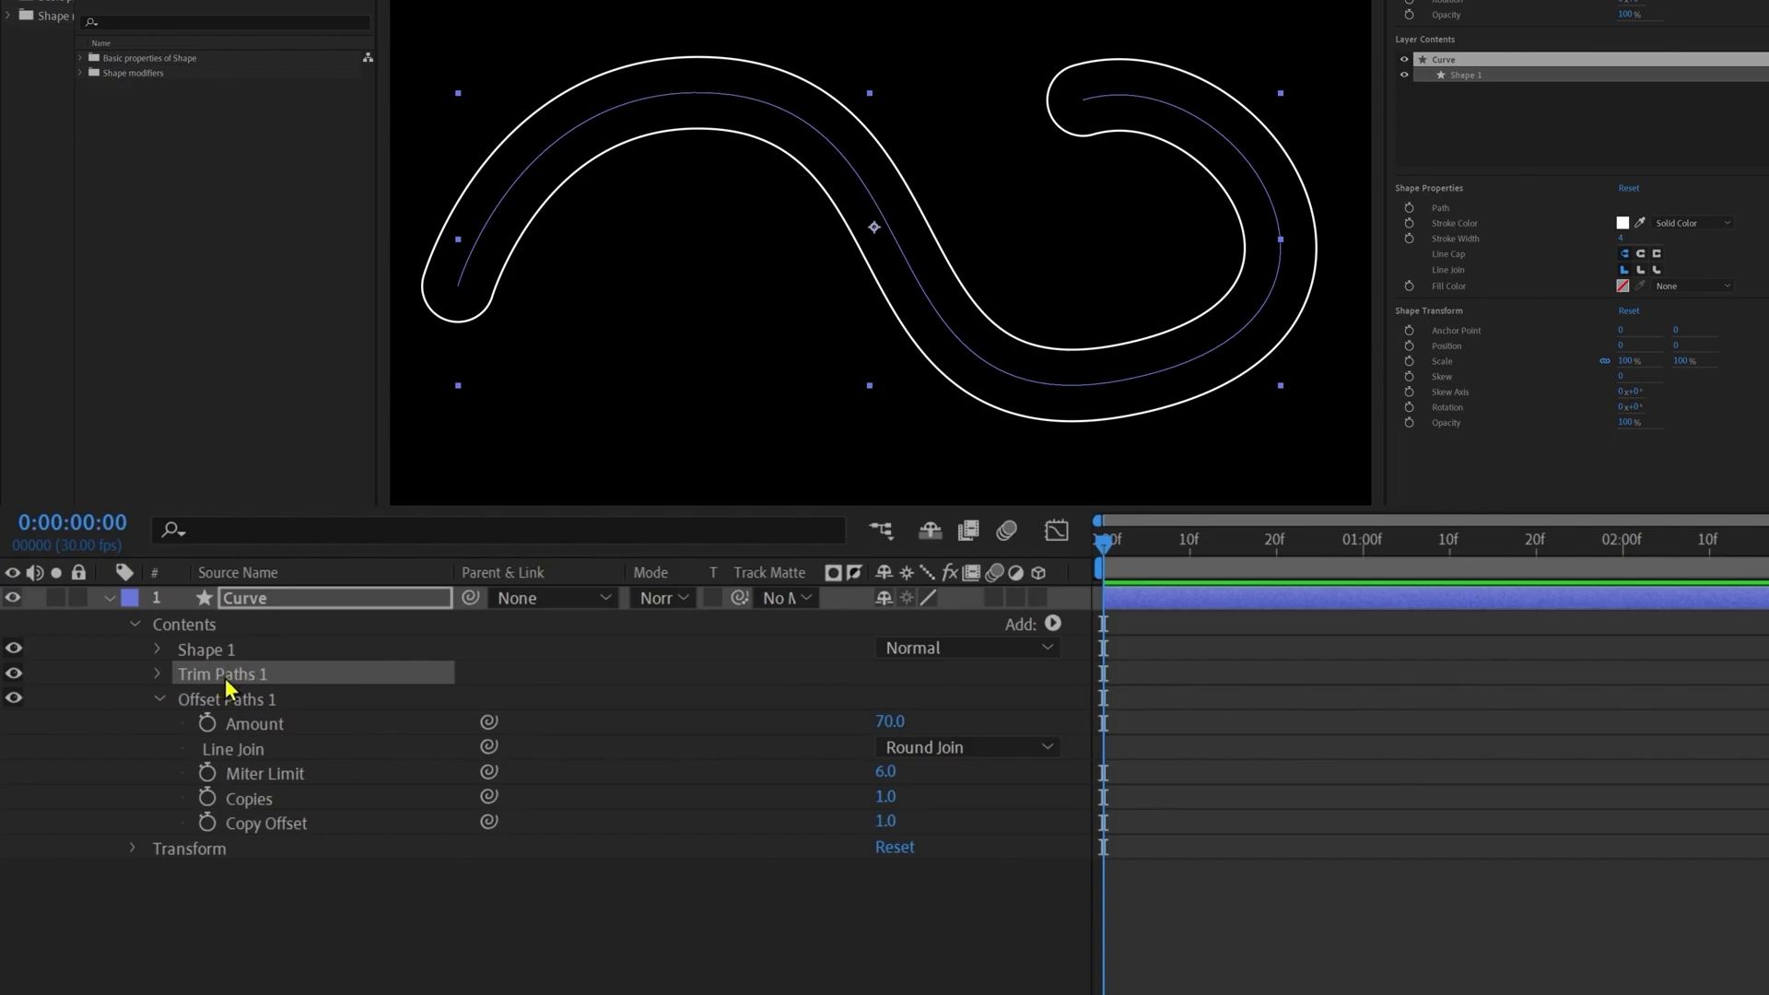
key(ctrl+z)
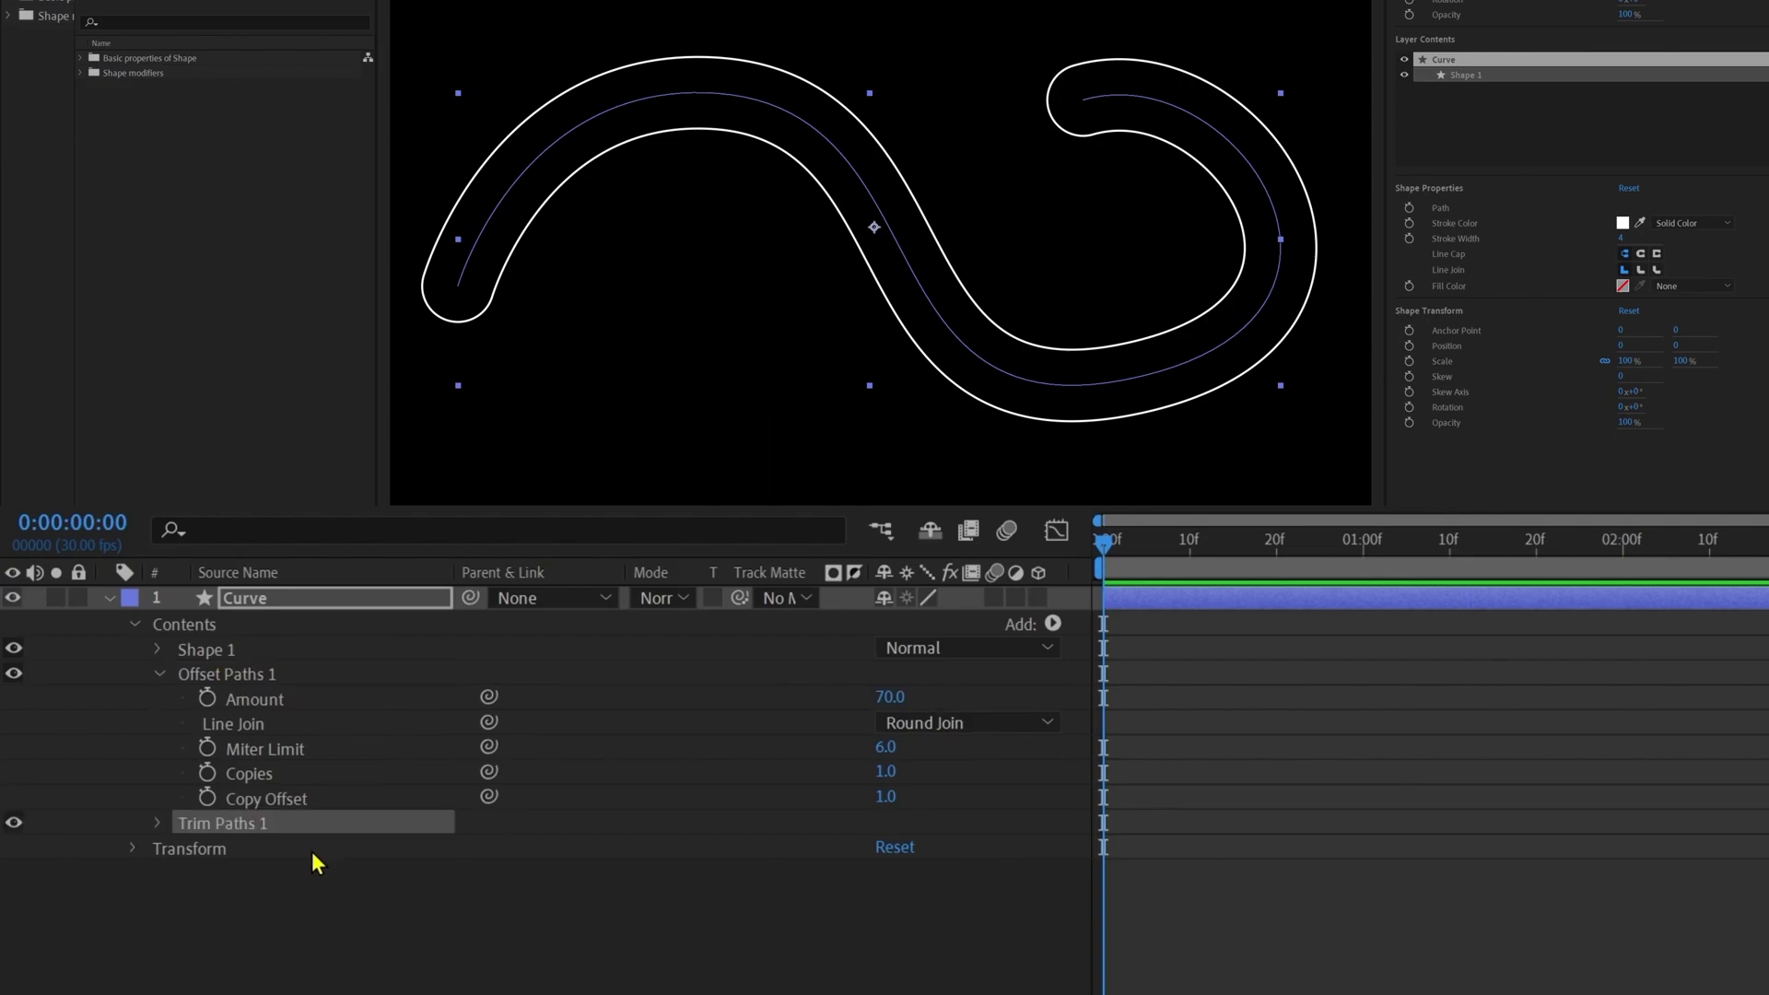
- Vary the Start and End of Trim Paths 1, undoing changes back to a 10% Start and 100% End
click(160, 823)
mouse_move(880, 855)
mouse_down()
mouse_move(841, 860)
mouse_move(876, 860)
mouse_move(868, 876)
mouse_move(832, 871)
mouse_move(1035, 869)
mouse_move(1078, 889)
mouse_up()
key(ctrl+z)
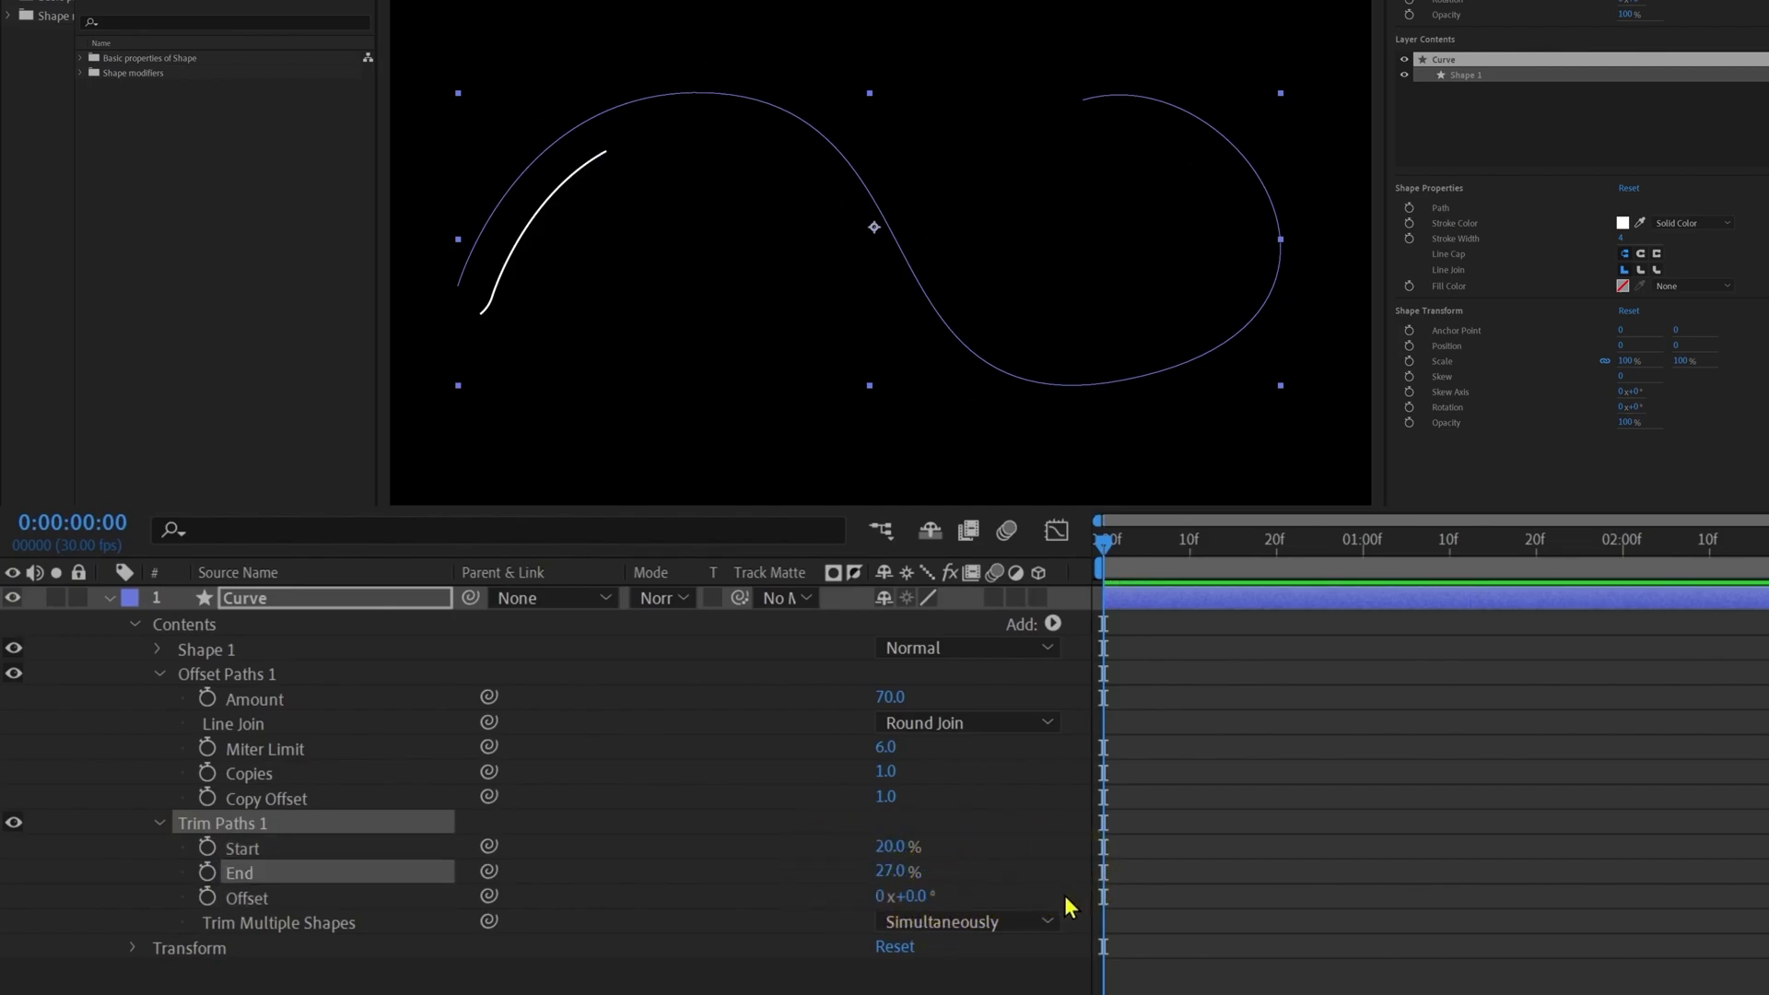
key(ctrl+z)
key(ctrl+z)
click(1248, 886)
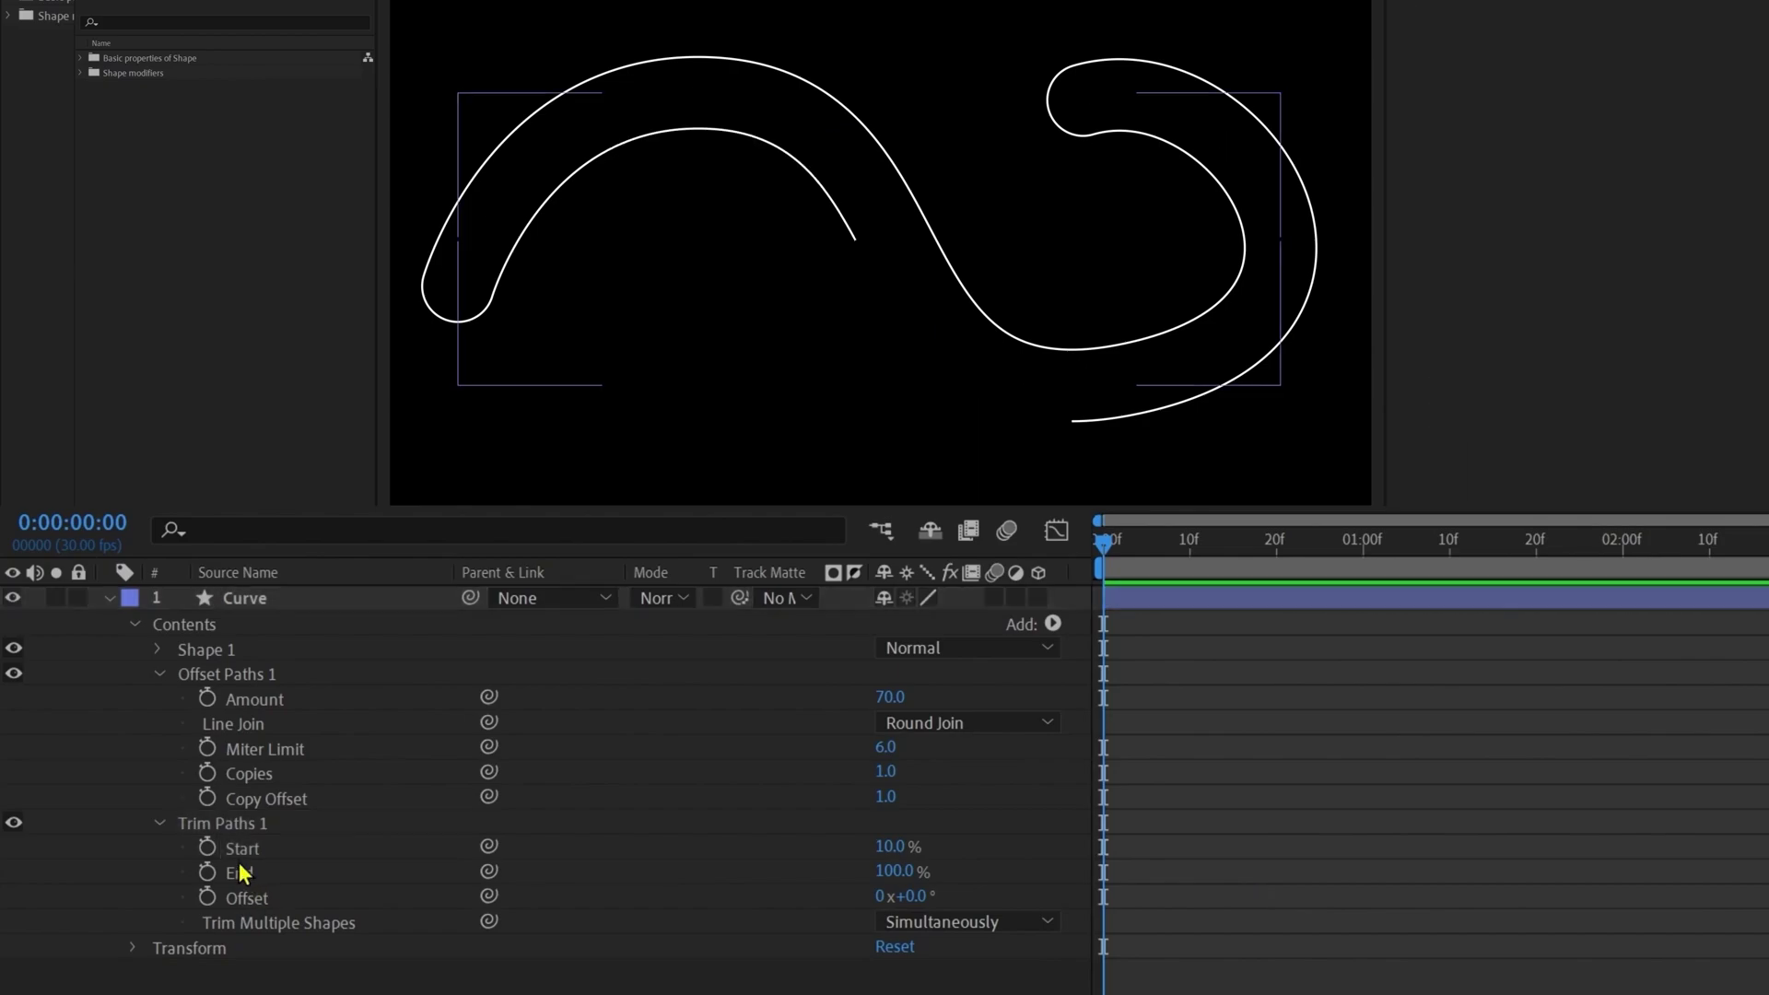
- Move Trim Paths 1 above Offset Paths 1 and vary its End and Offset values
drag(240, 831, 317, 656)
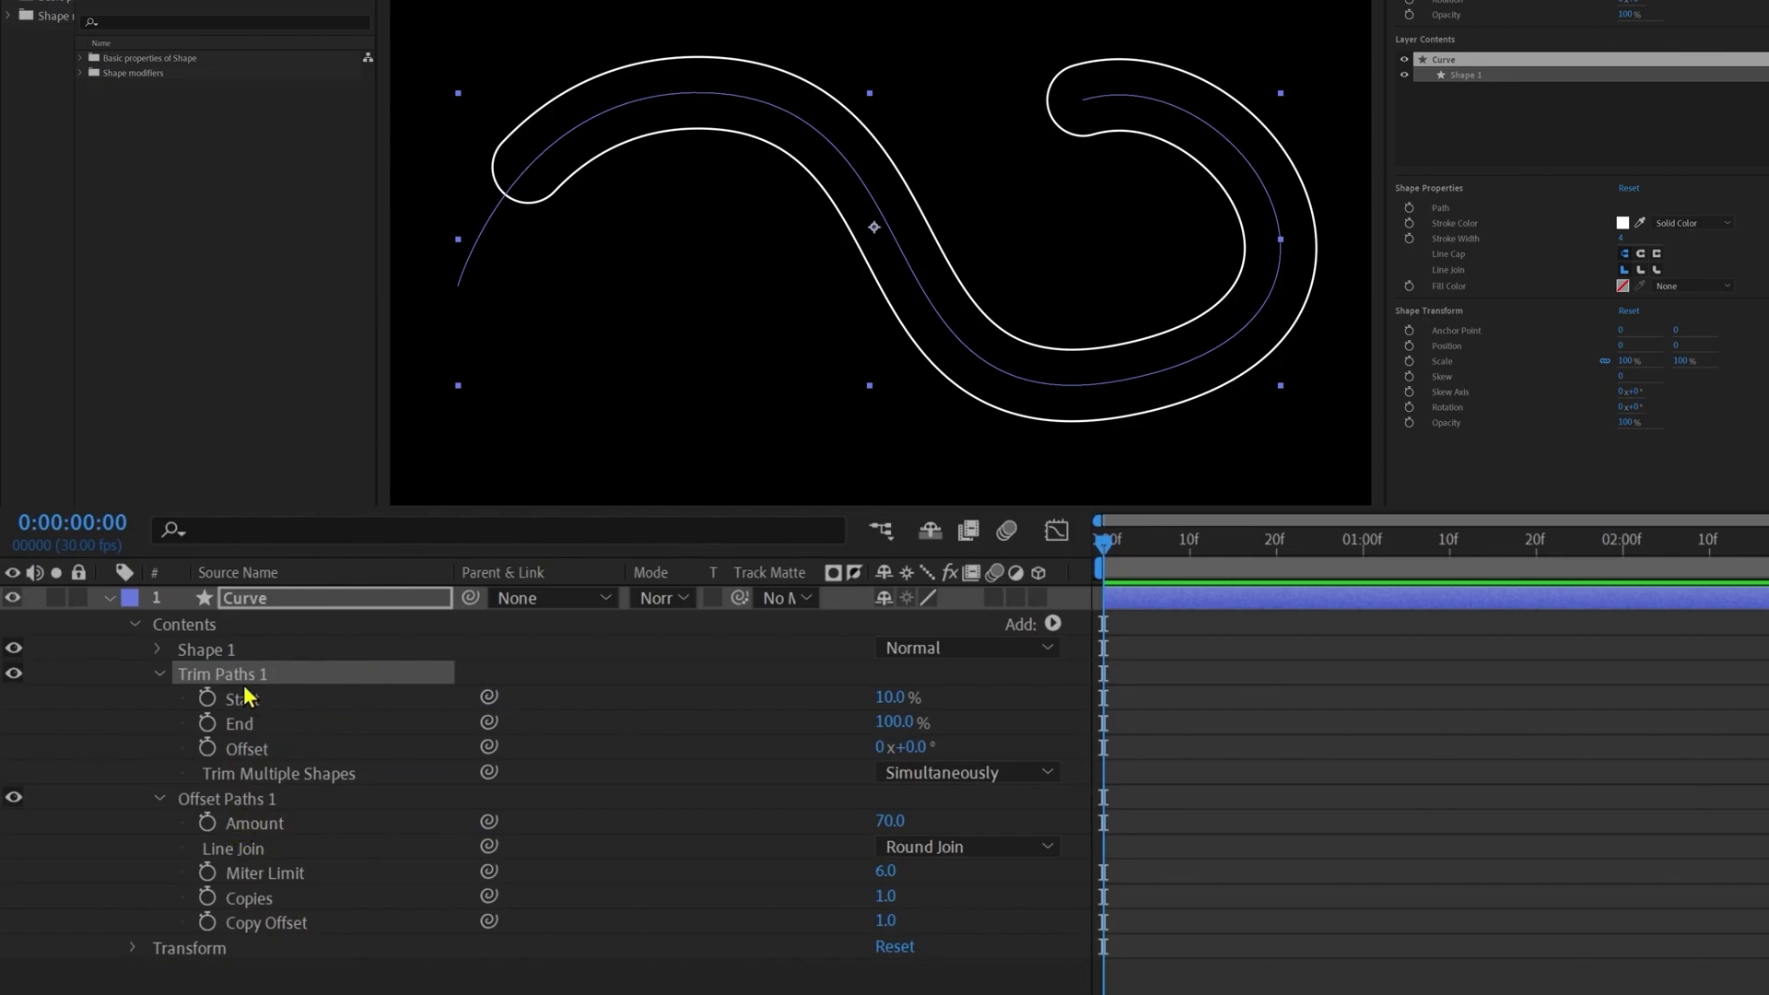
drag(879, 722, 790, 742)
mouse_move(912, 746)
mouse_down()
mouse_move(802, 774)
mouse_move(1176, 699)
mouse_move(1370, 584)
mouse_up()
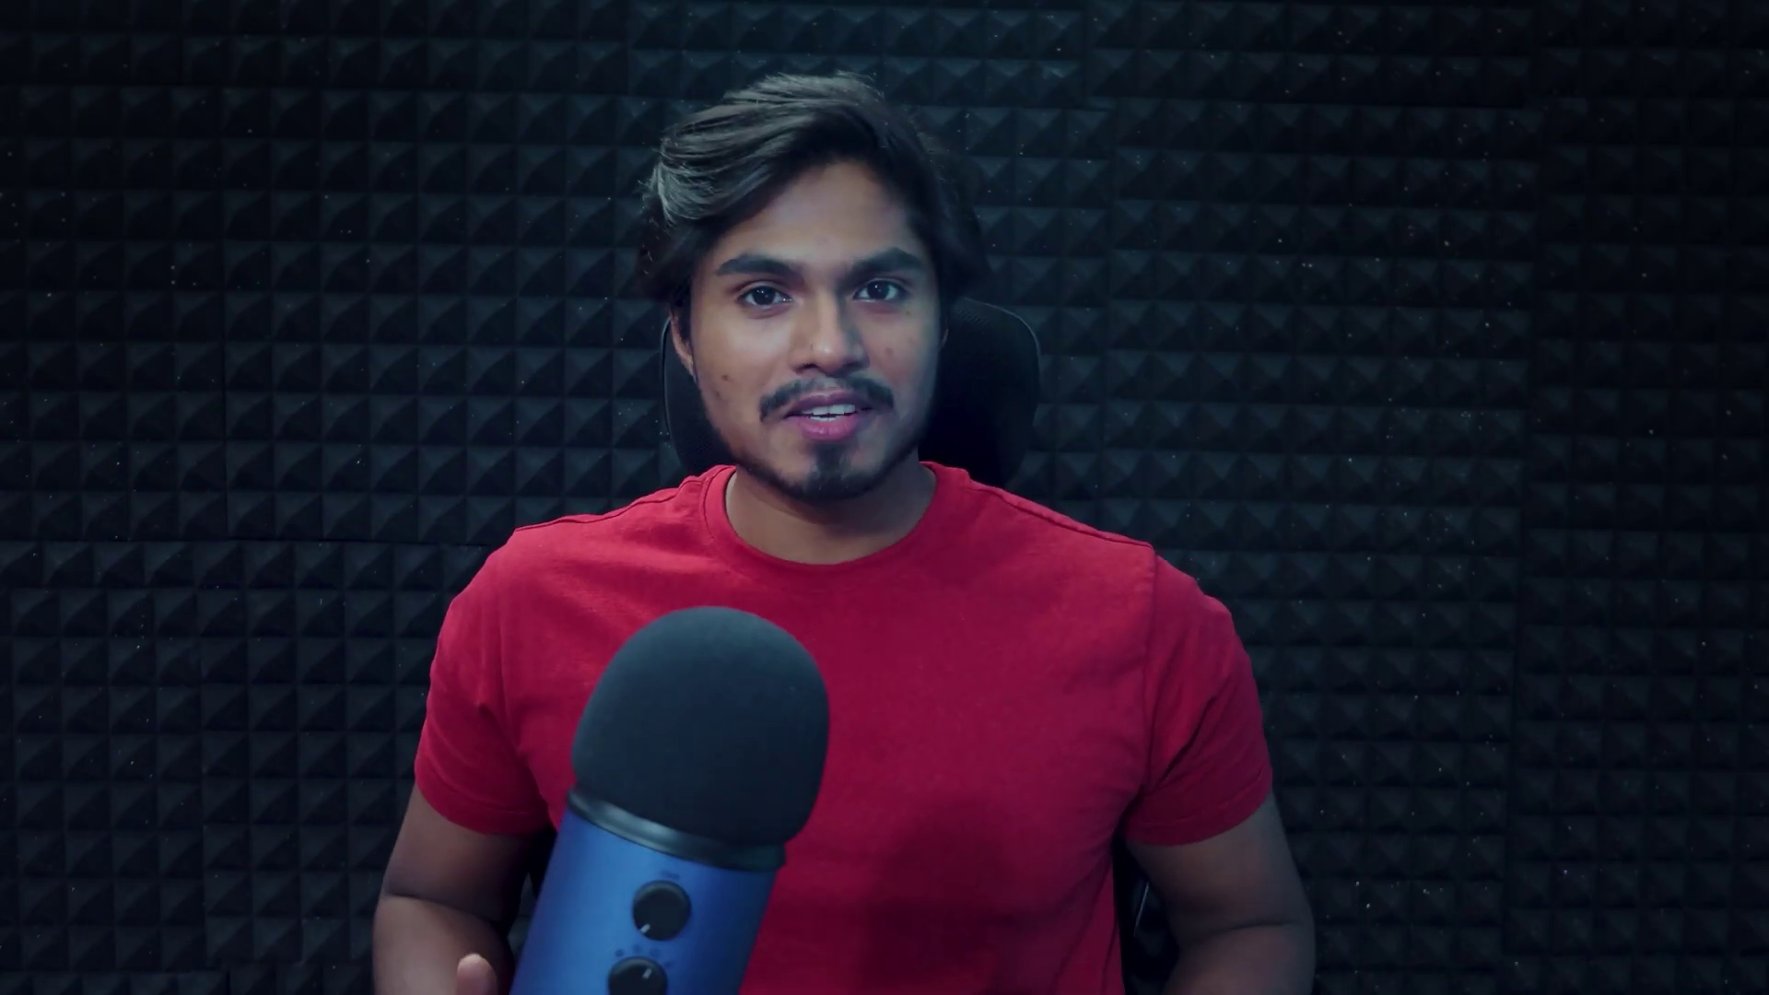